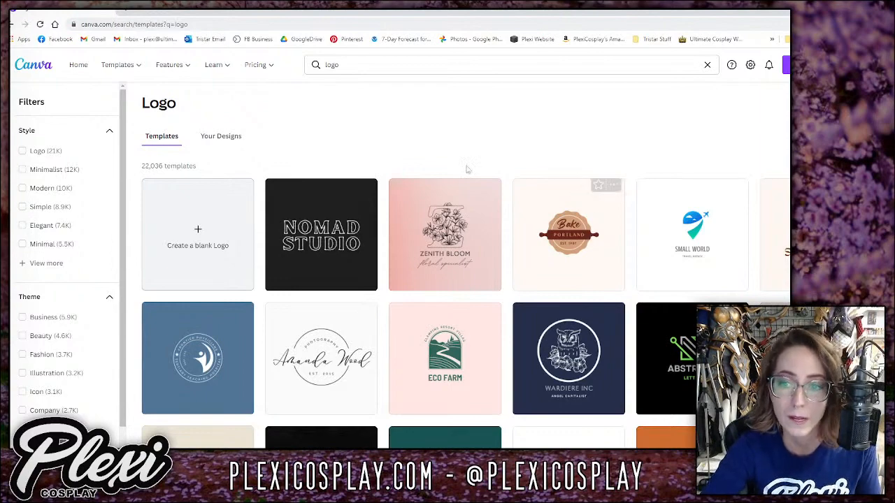
Browse the logo templates in the search results for design ideas.
scroll(443, 156, down, 3)
scroll(439, 156, up, 3)
scroll(354, 164, down, 1)
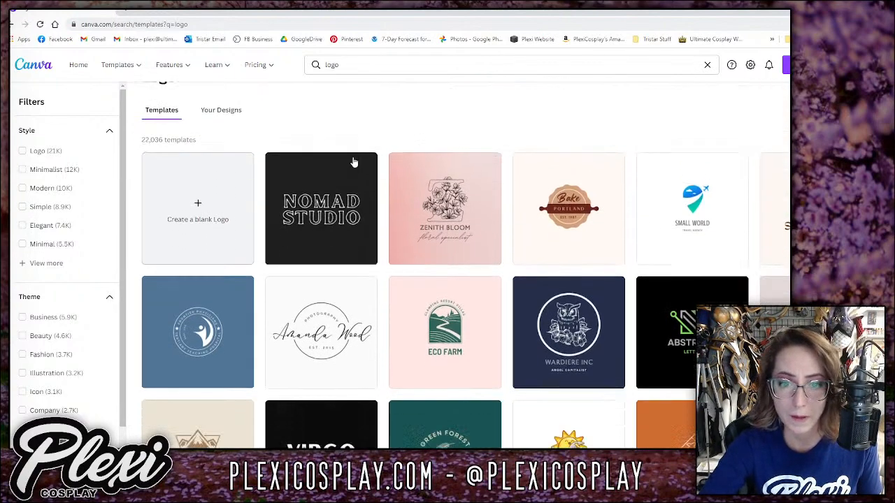
scroll(169, 219, down, 5)
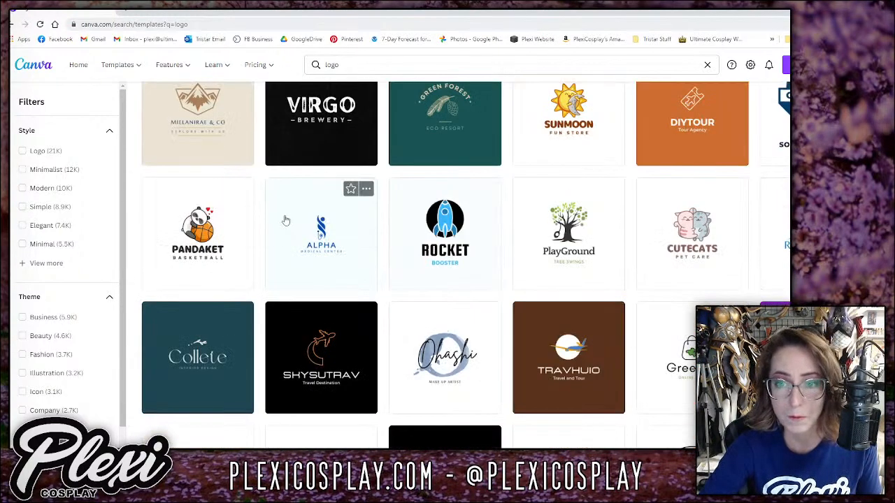
scroll(283, 220, down, 3)
scroll(283, 220, down, 6)
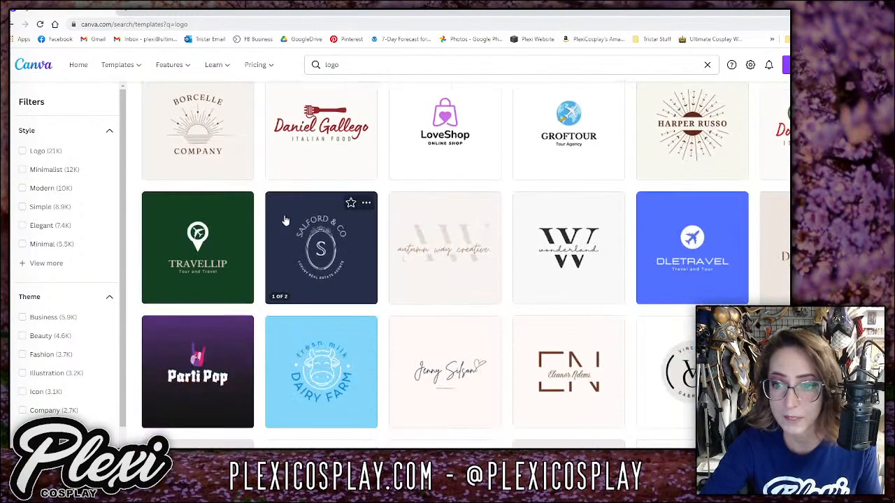
scroll(283, 219, down, 1)
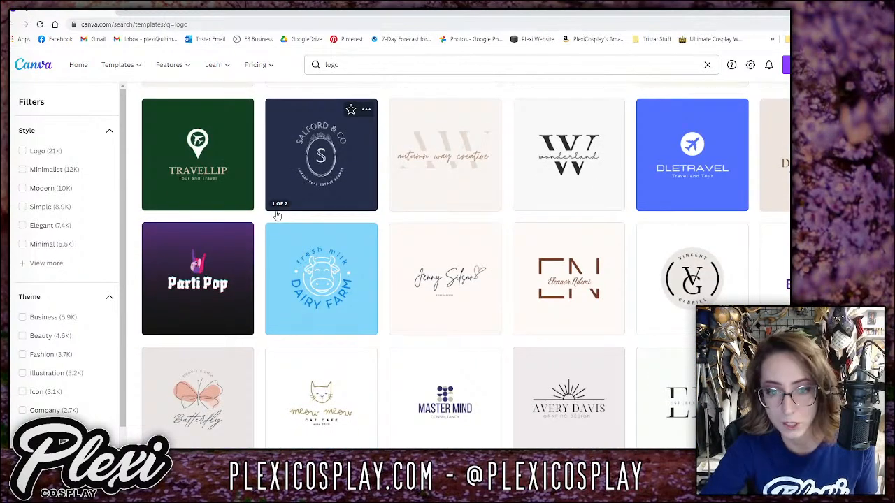
scroll(240, 265, down, 2)
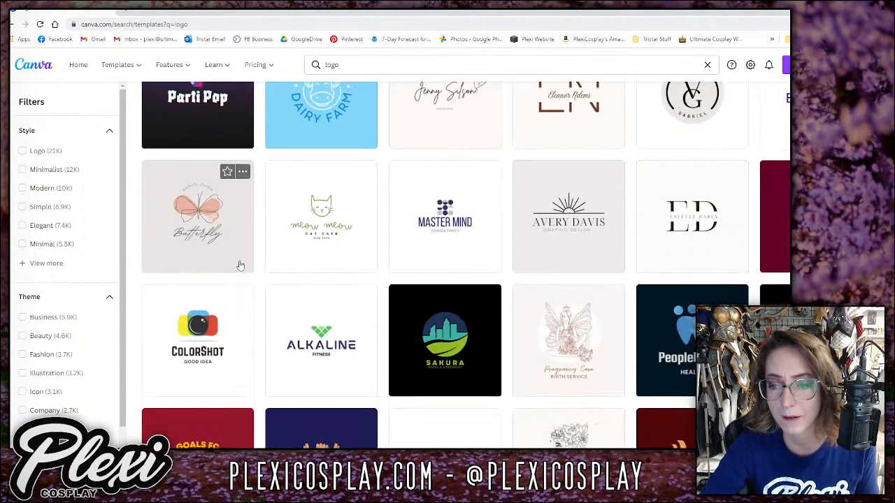
scroll(240, 265, down, 5)
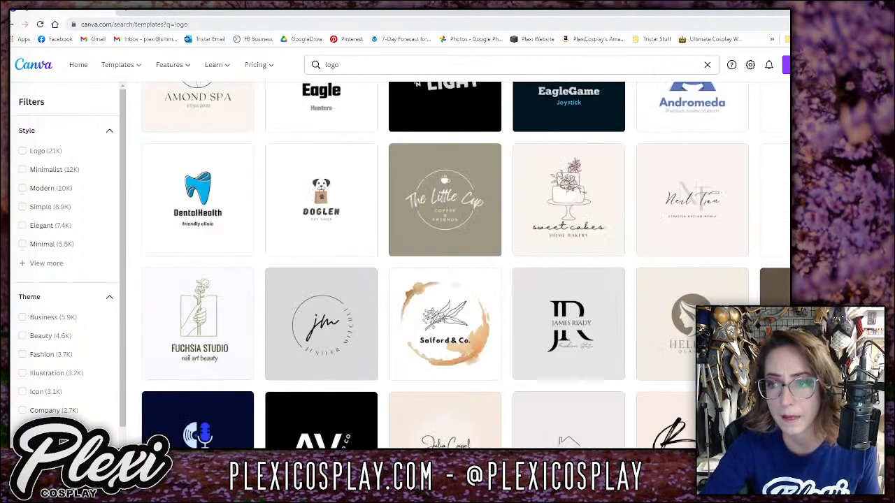
scroll(190, 225, up, 8)
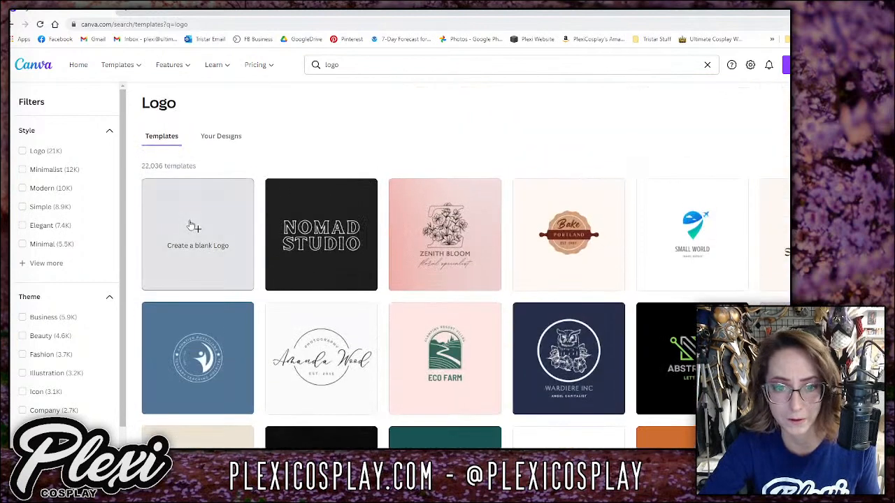
Create a blank logo design and search its logo templates for "moth".
click(190, 225)
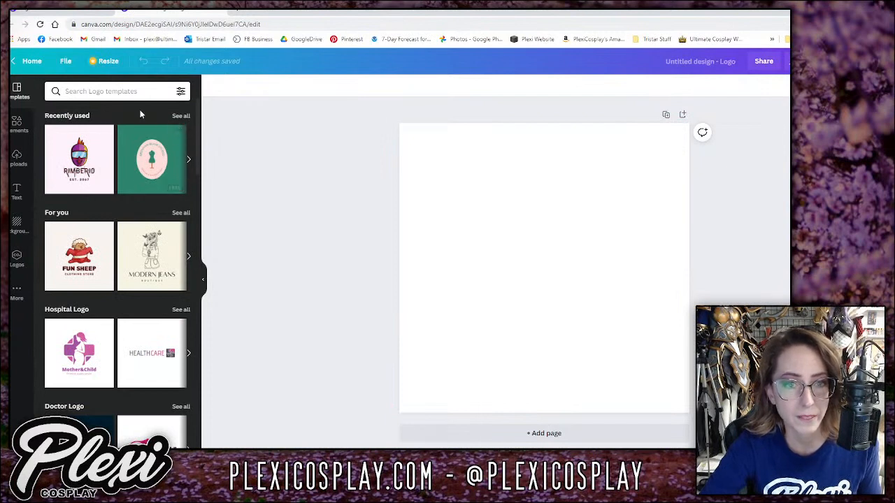
click(107, 92)
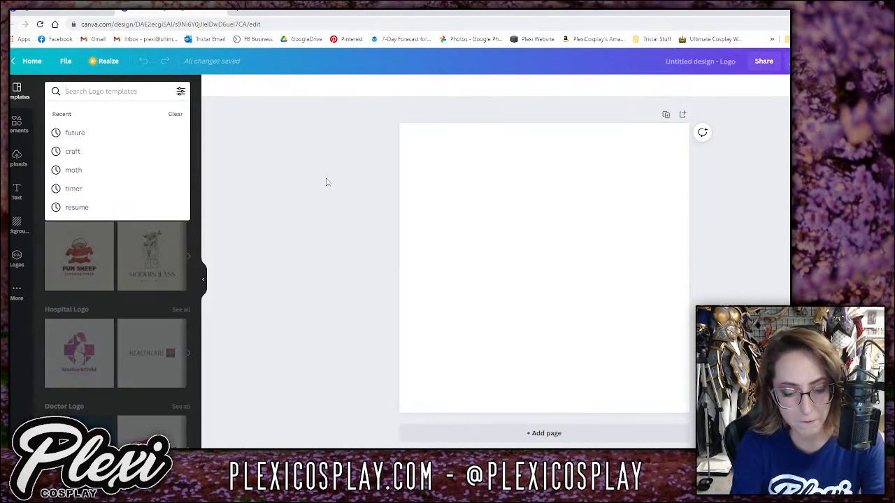
text(moth)
key(Return)
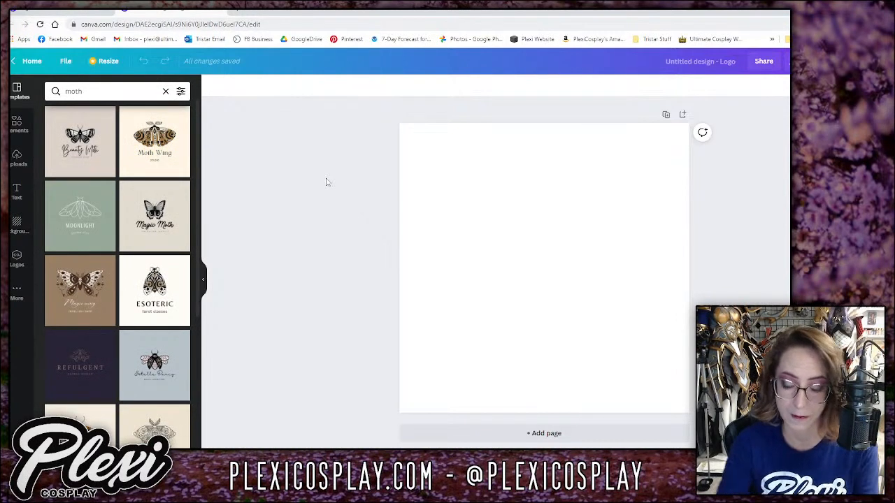
Search the logo templates for "cyberpunk" and for "cyber", and look through the cyber designs.
click(165, 92)
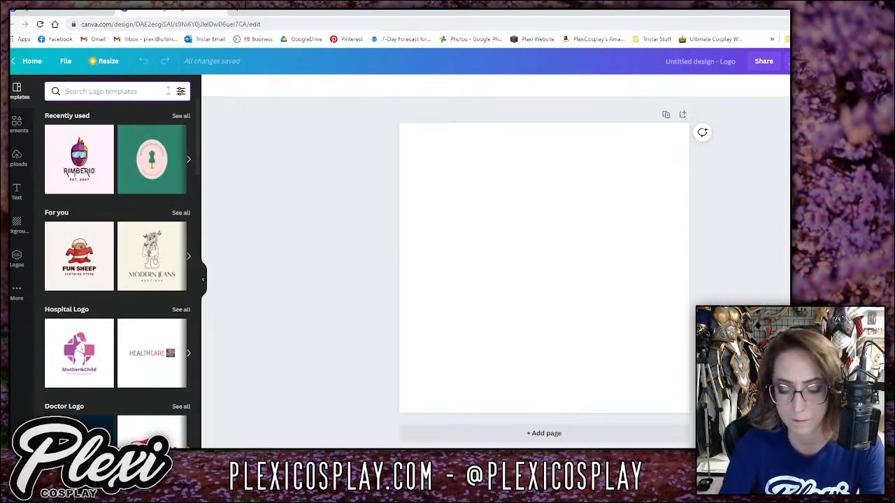
text(cyberpunk)
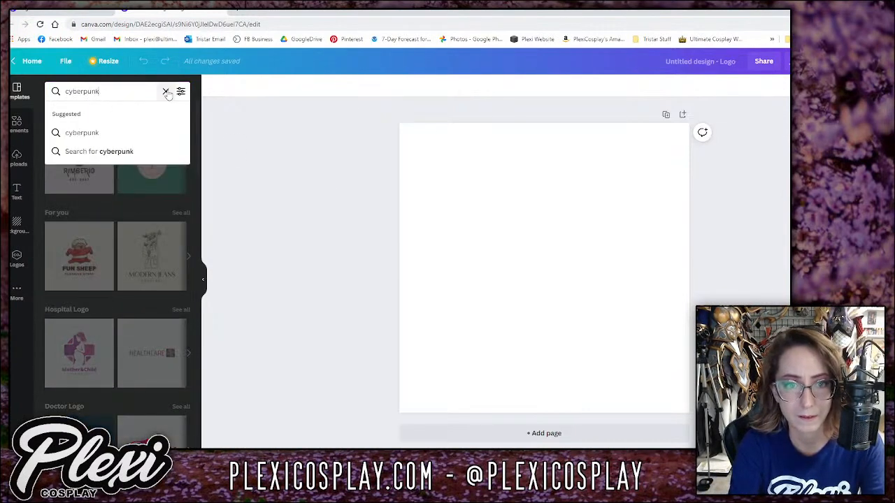
key(Return)
click(165, 92)
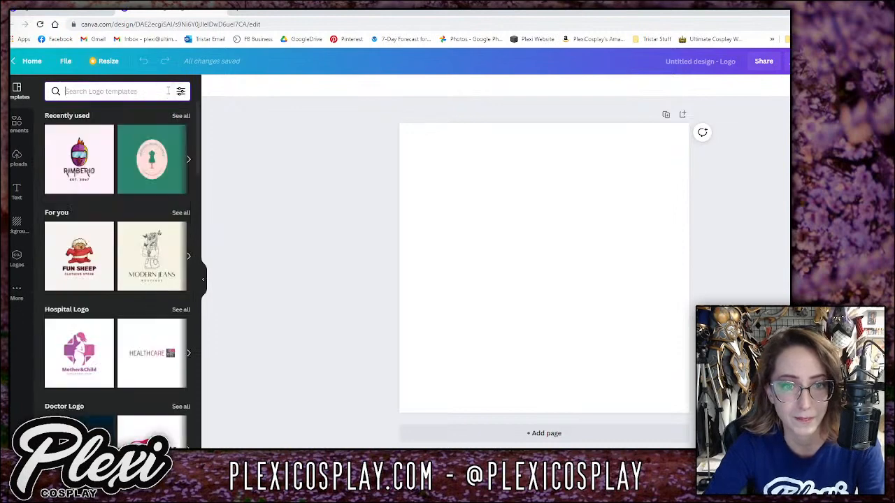
text(cyber)
key(Return)
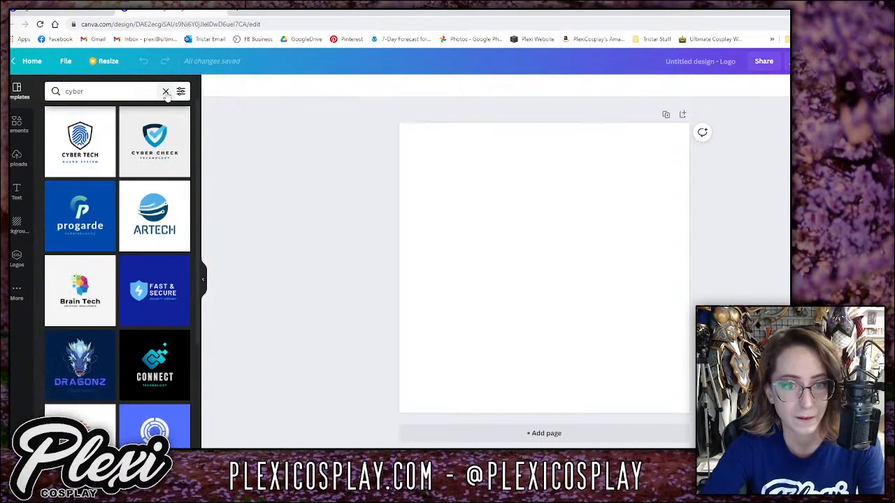
scroll(167, 97, down, 5)
scroll(167, 96, up, 2)
Search the logo templates for "craft", apply the beige Tailor Shop template with the hand-and-thread drawing, and select that drawing.
click(166, 92)
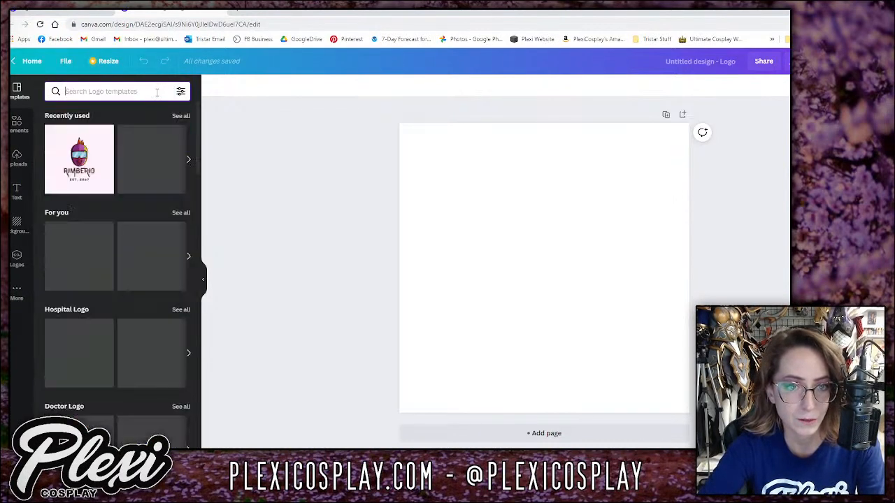
text(craft)
key(Return)
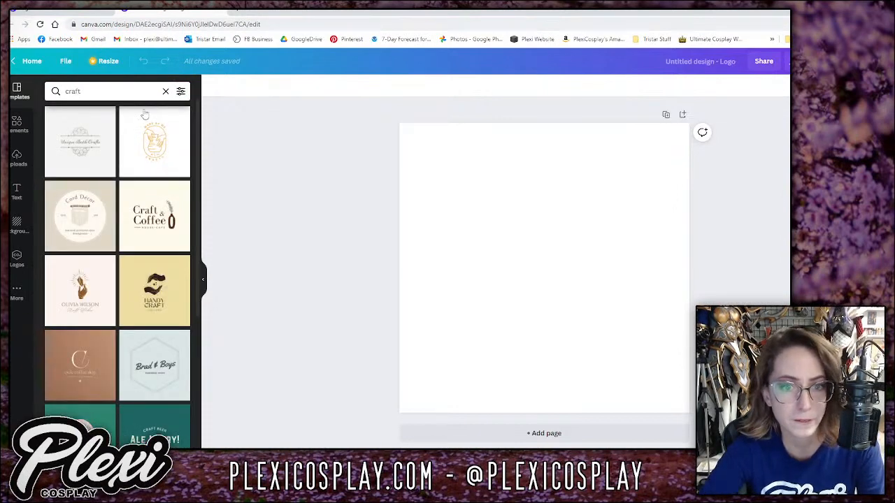
scroll(143, 114, down, 3)
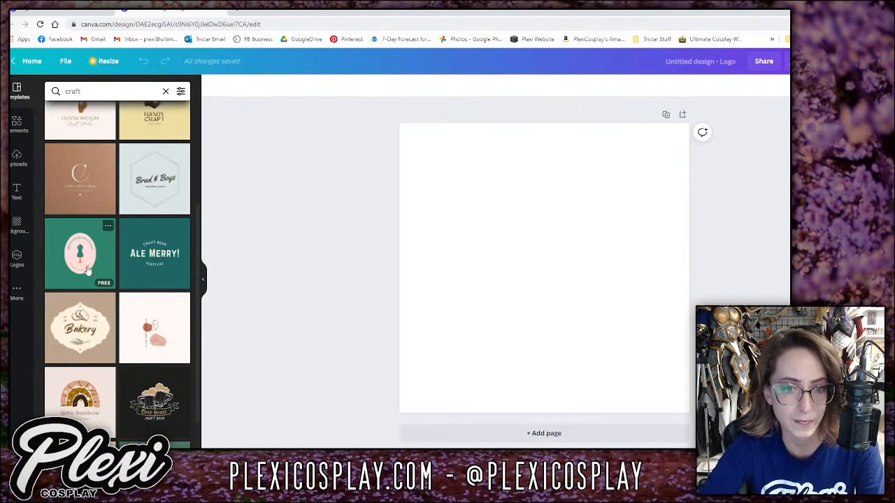
scroll(87, 271, down, 5)
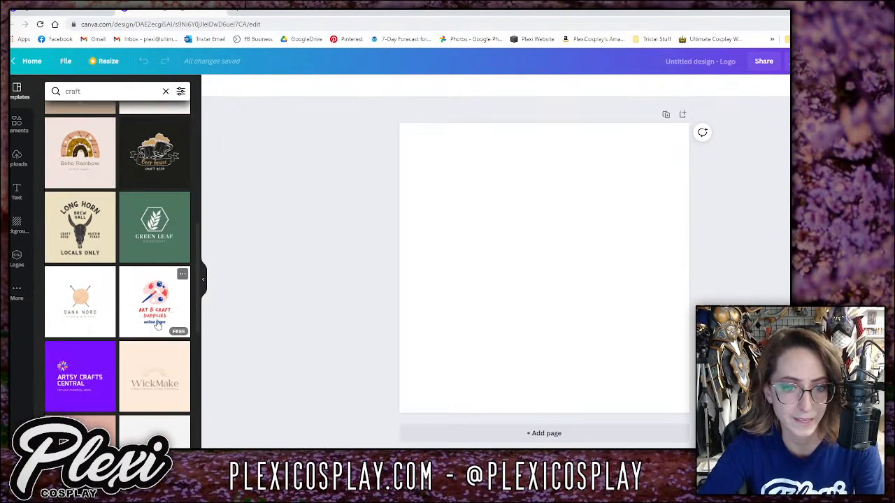
scroll(155, 323, down, 10)
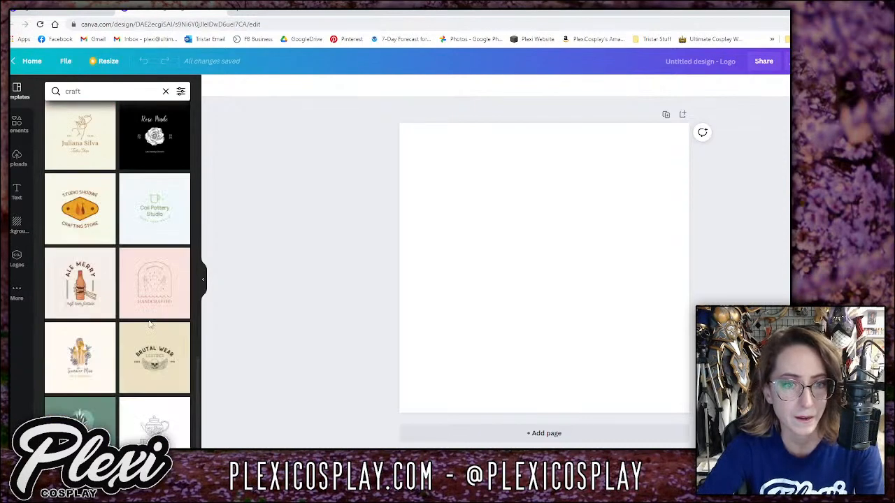
click(80, 136)
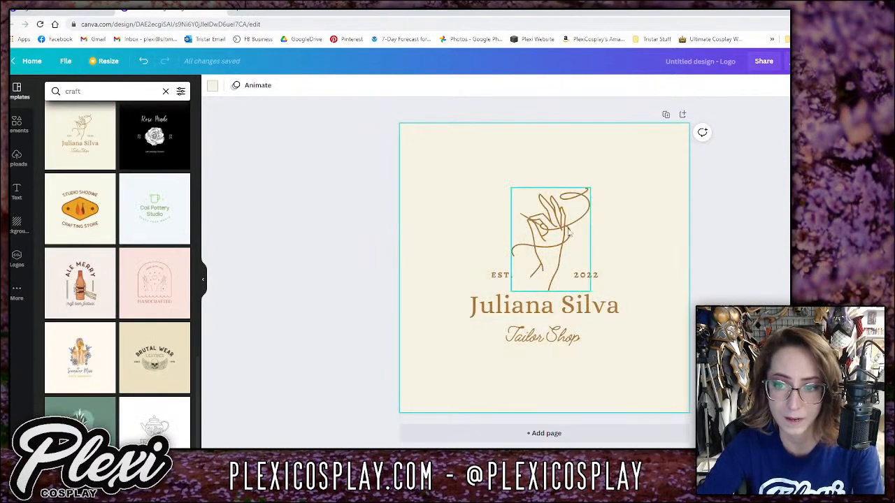
click(542, 238)
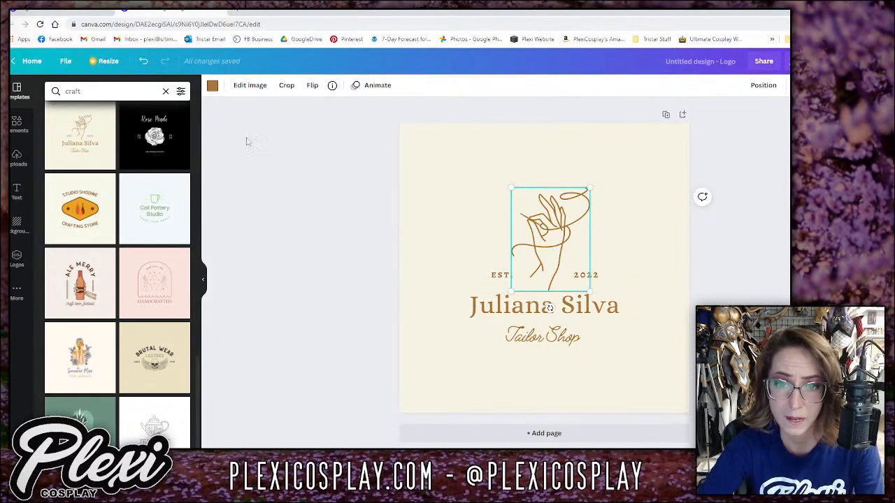
Search the graphics elements for "sew".
click(19, 126)
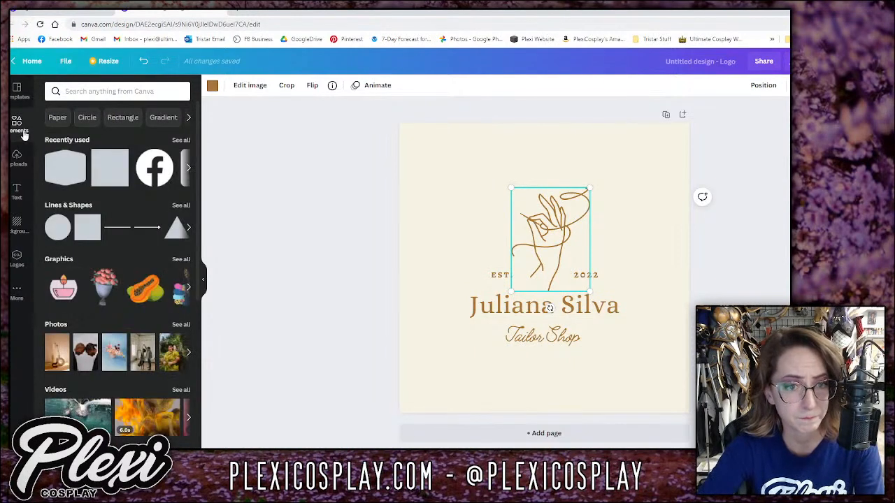
click(62, 260)
click(95, 92)
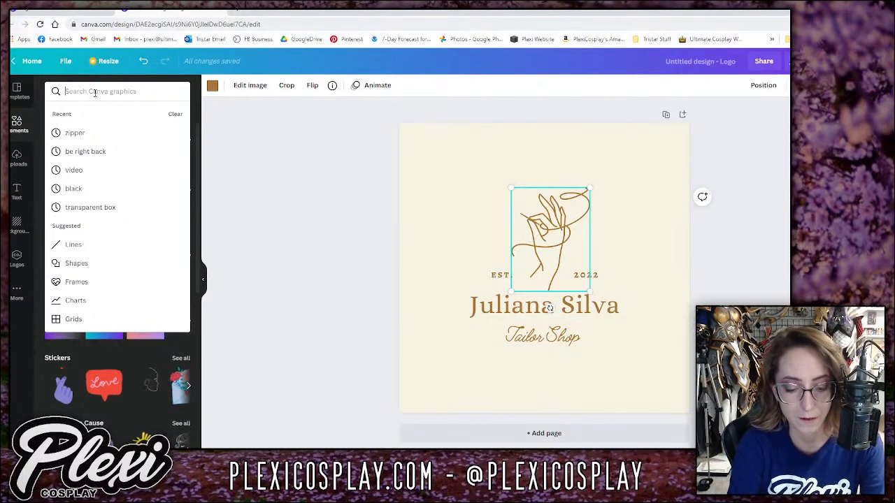
text(sew)
key(Return)
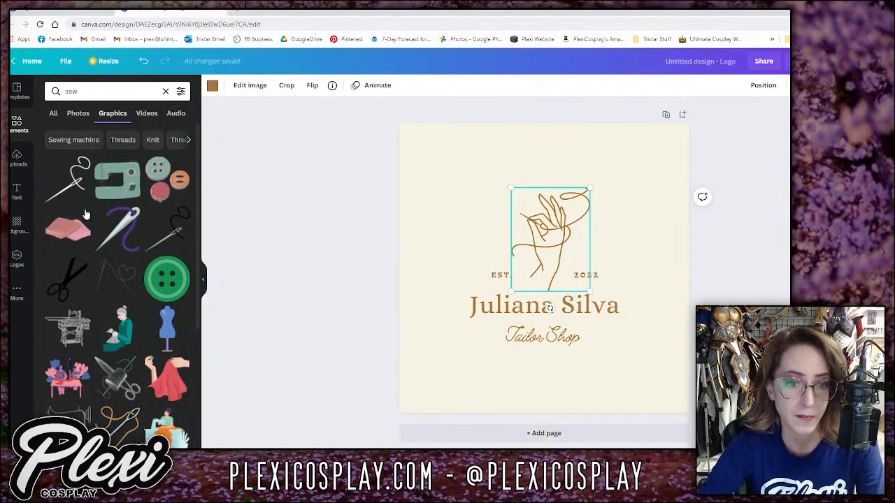
Try out the engraved scissors, thimble and needle graphic beside the hand drawing, and delete it from the logo.
scroll(85, 214, down, 4)
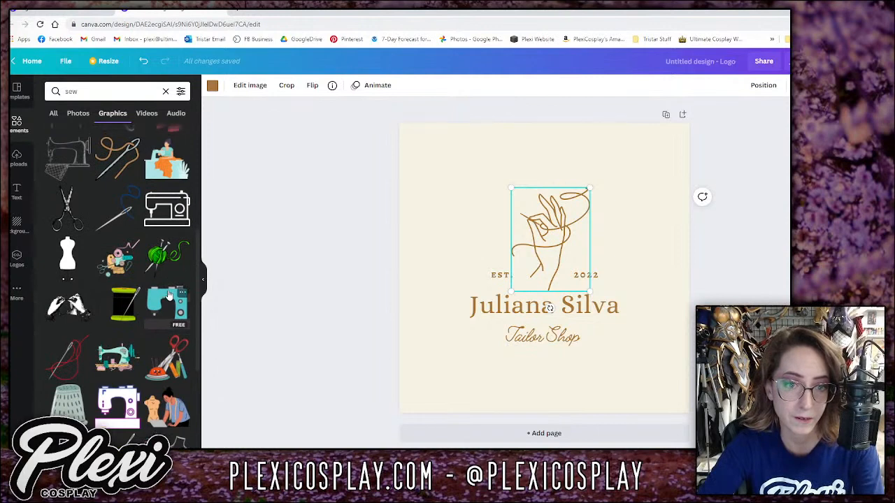
scroll(167, 297, up, 3)
click(117, 248)
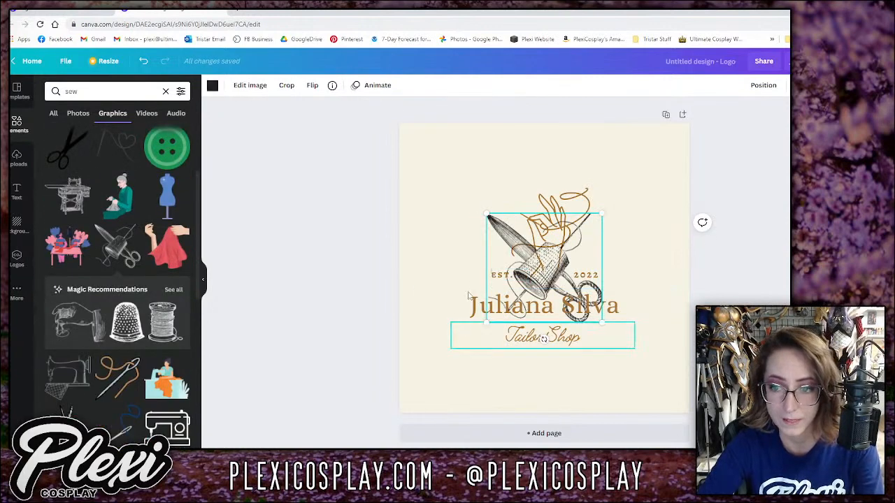
drag(495, 225, 422, 178)
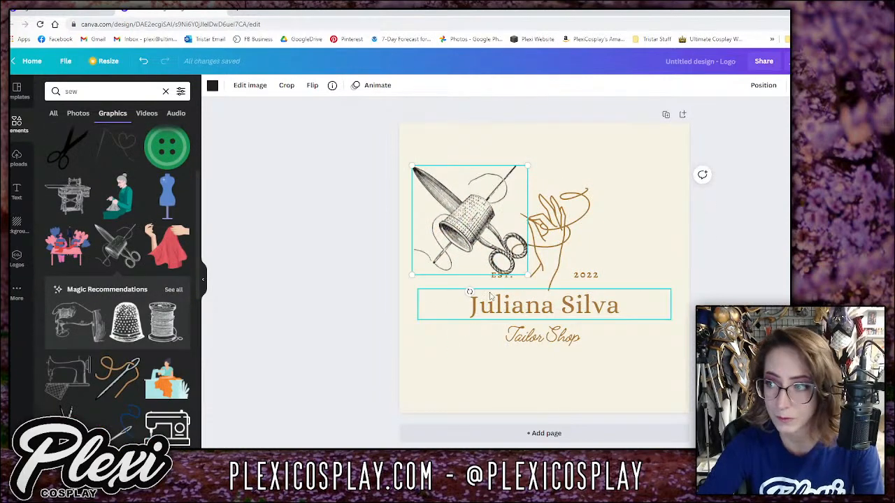
key(Delete)
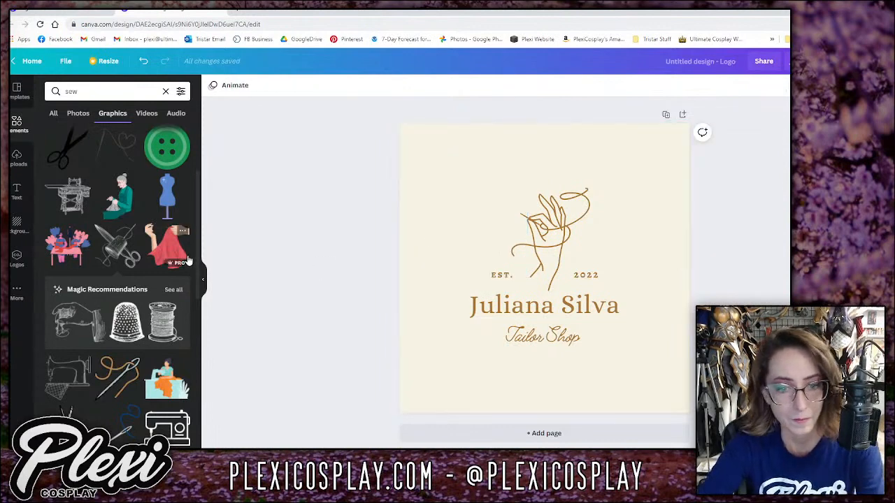
Try out the yarn ball and thread spools graphic on the logo, and delete it.
scroll(168, 265, down, 5)
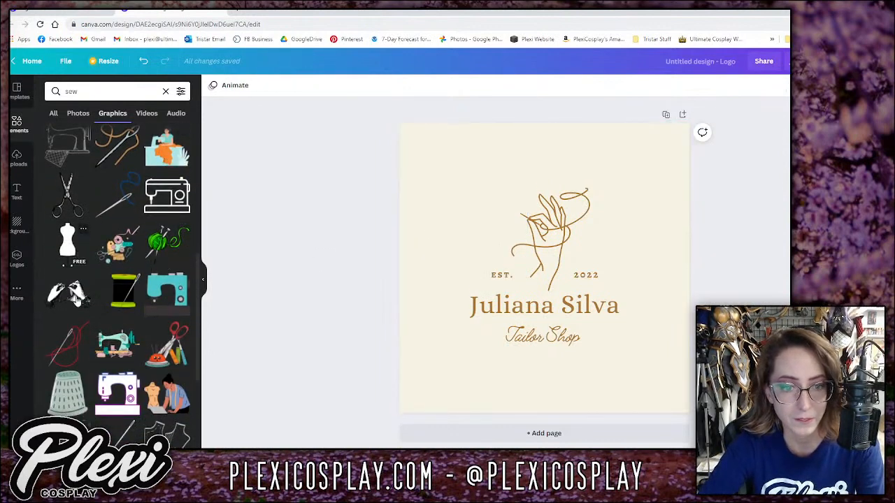
scroll(139, 299, down, 4)
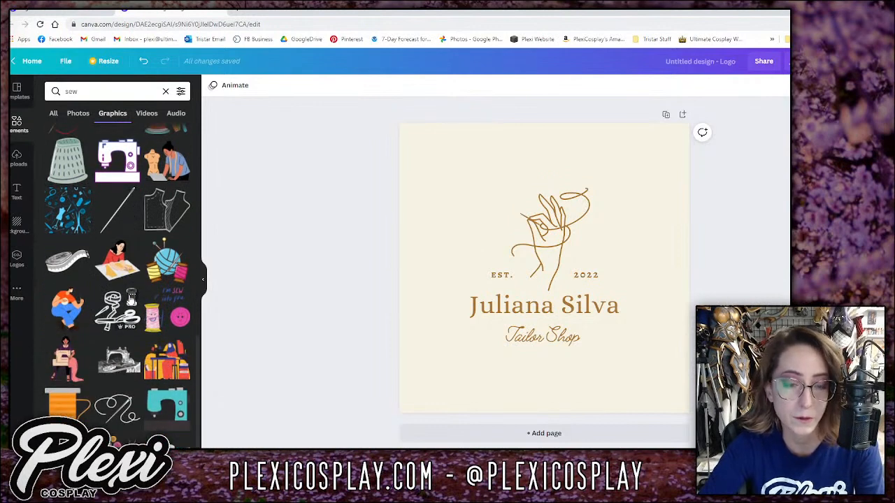
click(167, 264)
key(Delete)
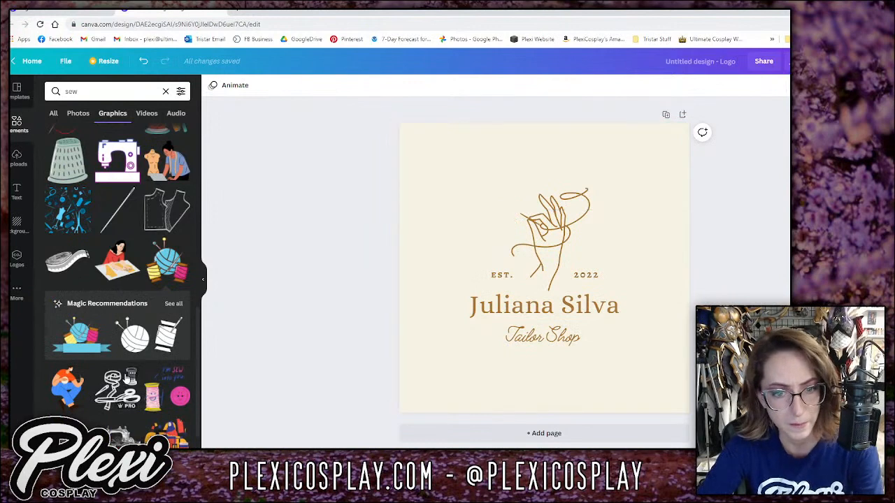
Add the silver needle with purple thread at the logo's upper left and recolour its thread with the red of the Ultimate Cosplay palette.
scroll(128, 374, up, 5)
click(129, 213)
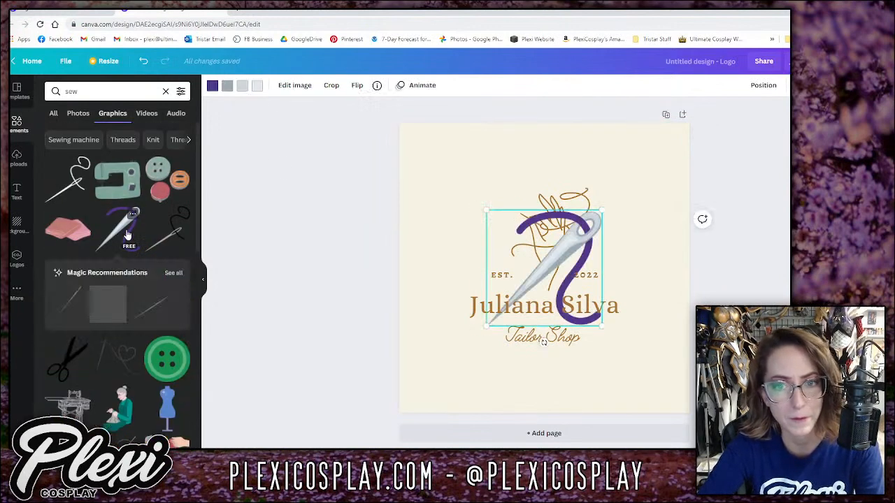
drag(542, 225, 467, 202)
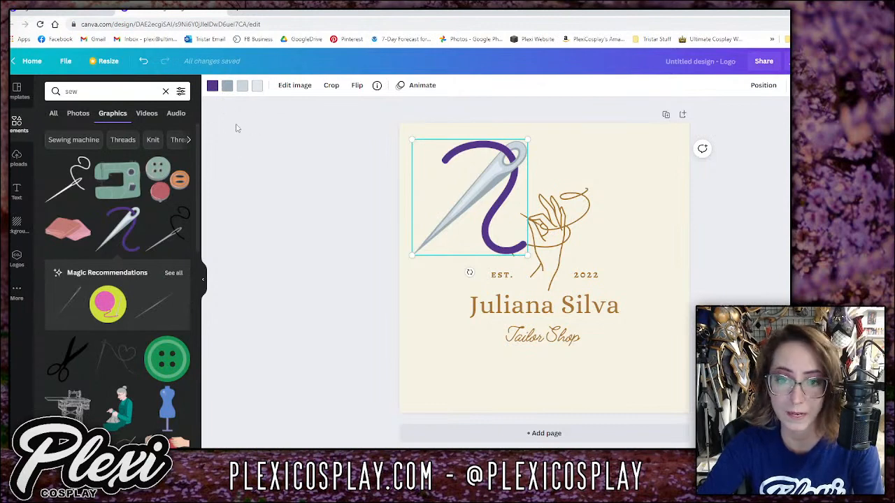
click(212, 86)
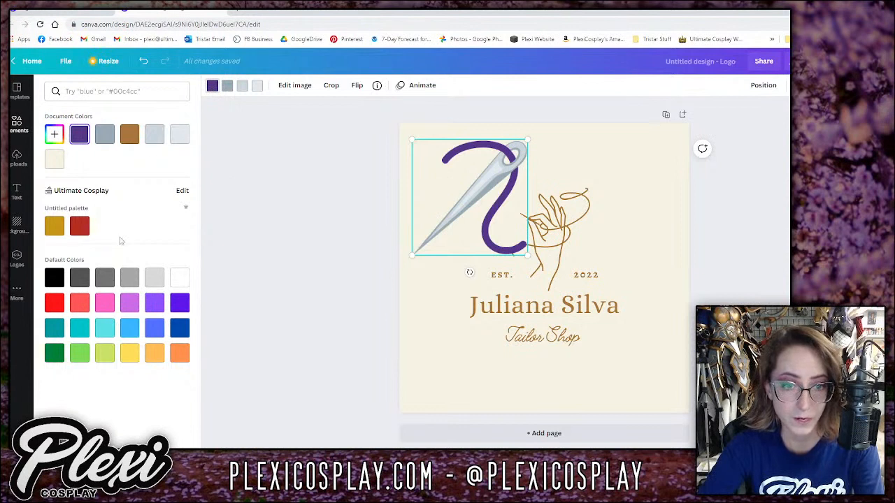
click(79, 225)
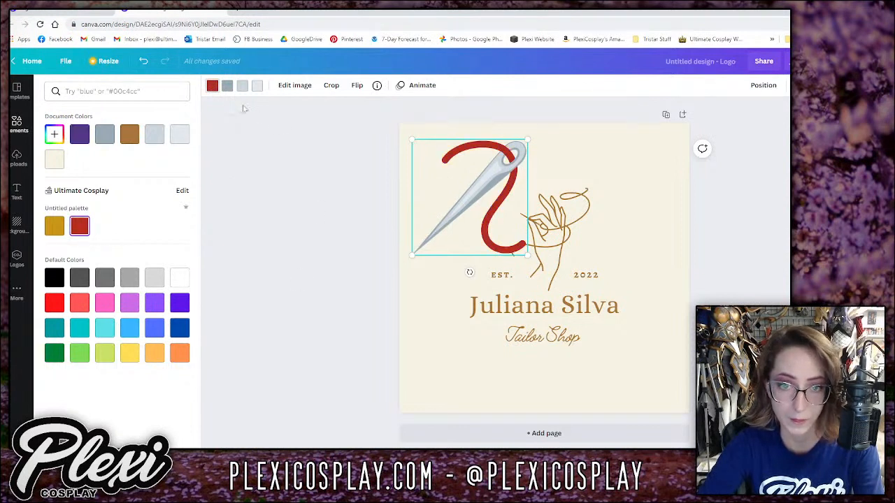
Recolour the needle's three grey shades with the Ultimate Cosplay gold, the document's cream and white.
click(227, 89)
click(54, 225)
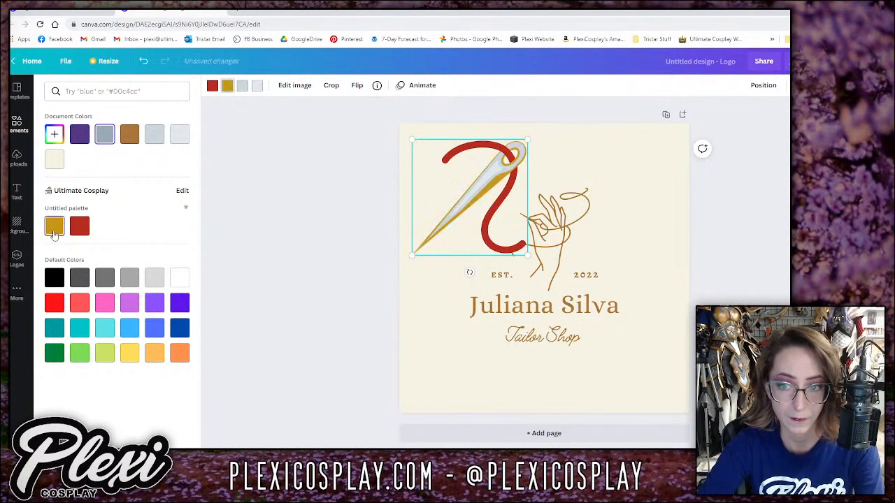
click(243, 87)
click(60, 161)
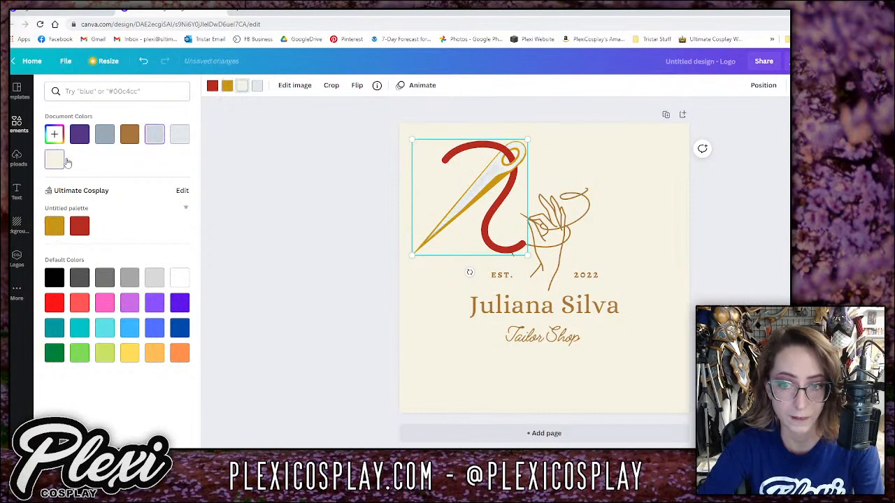
click(257, 86)
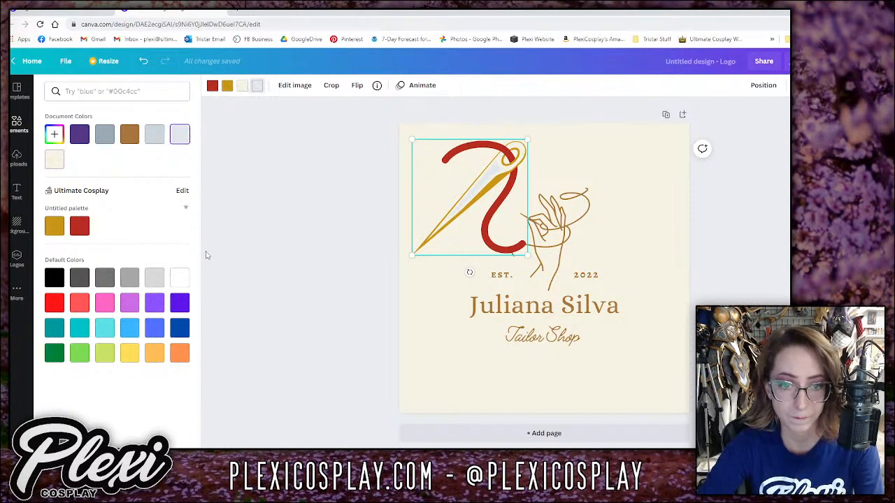
click(179, 277)
Shift the needle and thread graphic to the canvas's left edge, and delete it from the logo.
drag(454, 196, 438, 190)
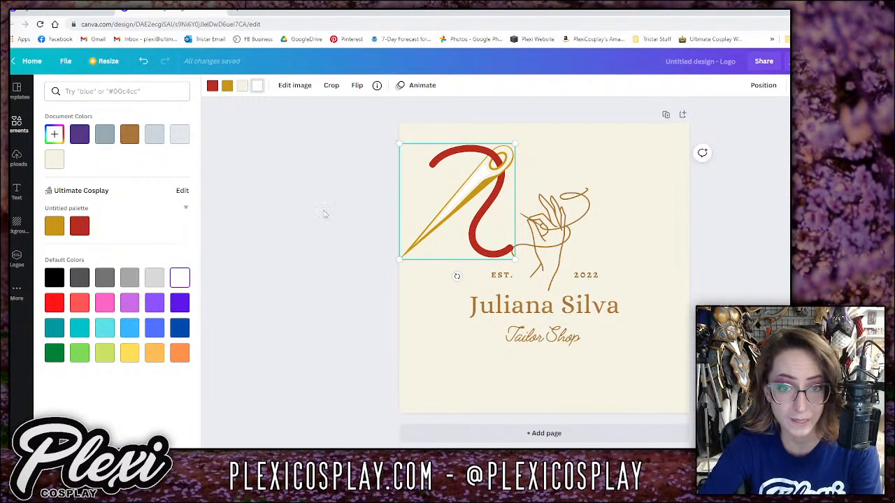
key(Escape)
key(Delete)
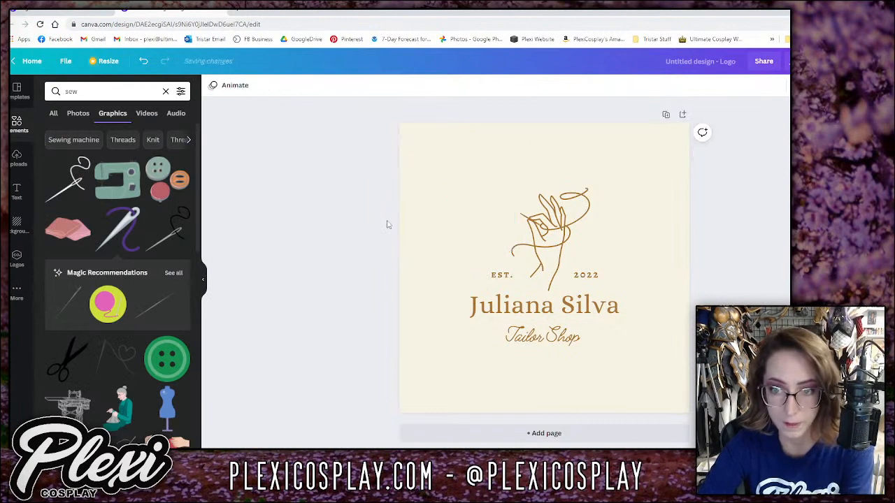
Try out the folded pink fabric and the green button graphics on the logo, deleting each one.
click(68, 229)
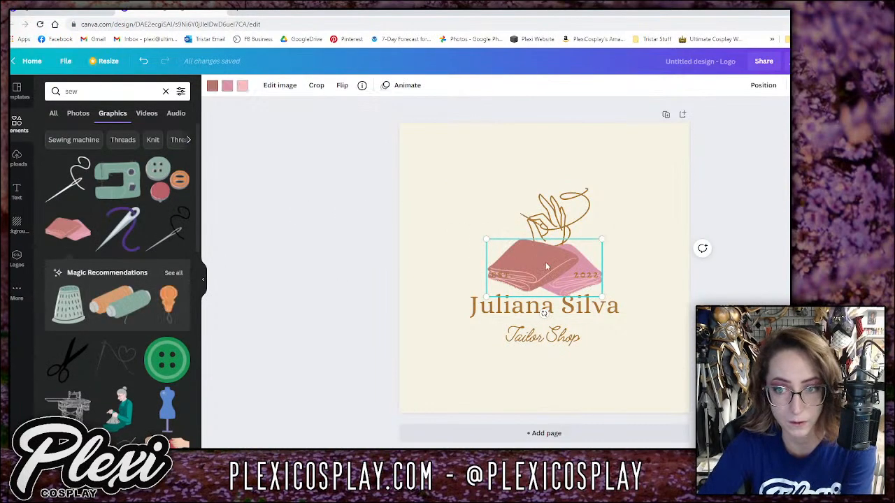
key(Delete)
click(166, 360)
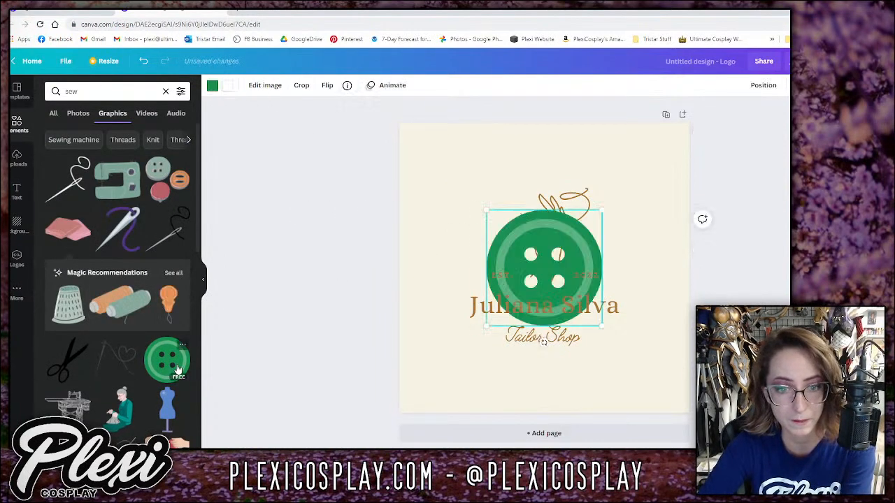
key(Delete)
Try out the engraved scissors, thimble and needle graphic in brown beside the hand drawing, and delete it.
scroll(164, 297, down, 3)
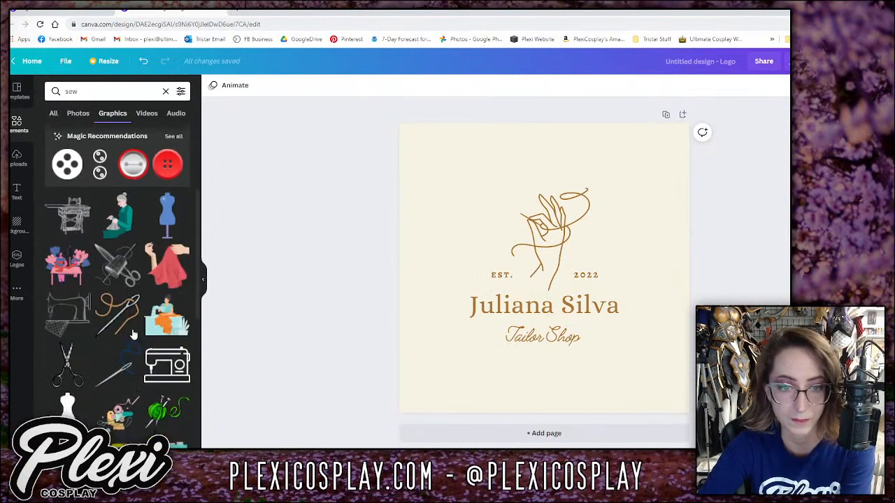
click(120, 269)
drag(511, 256, 443, 187)
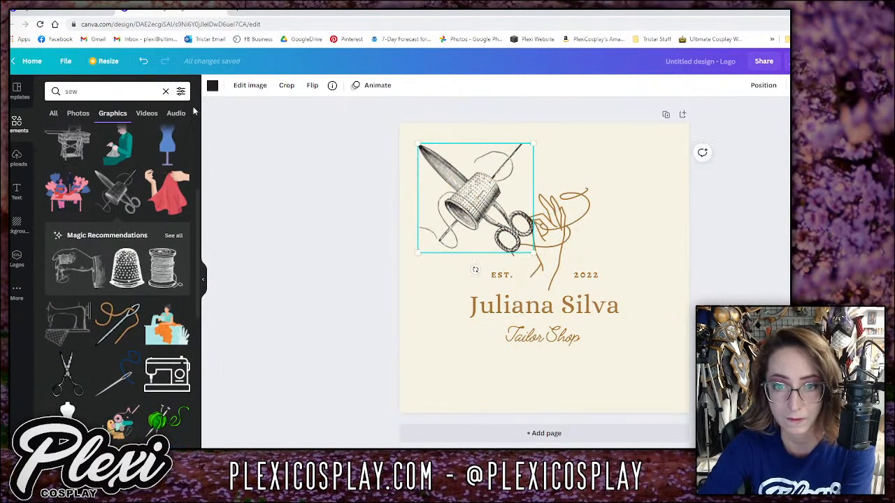
click(212, 84)
click(105, 137)
click(298, 367)
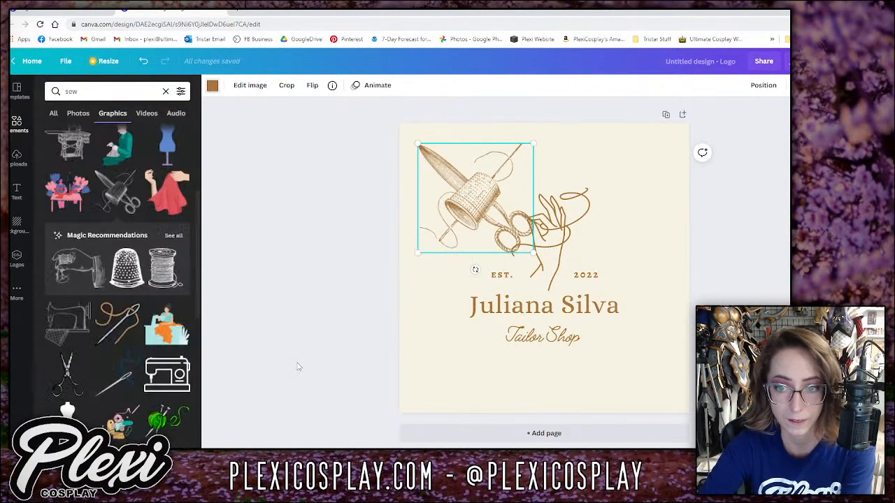
drag(488, 200, 480, 221)
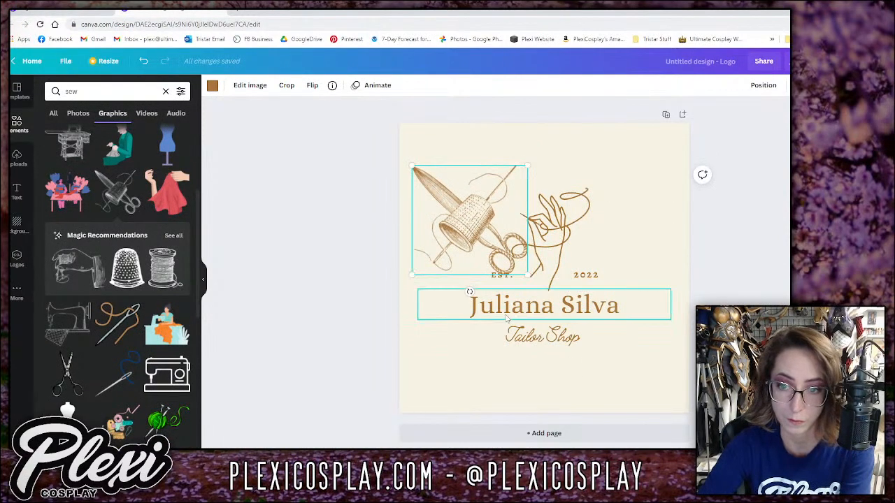
key(Delete)
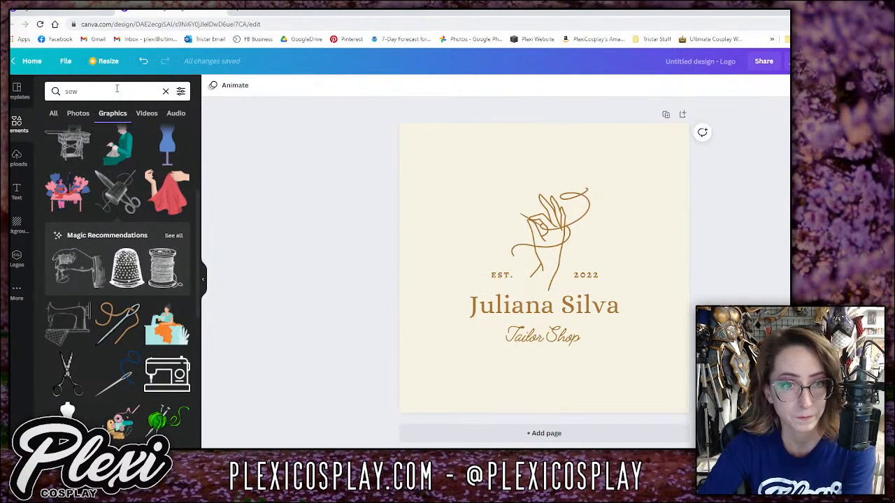
Leave this design, search Canva's templates for "logo" and create a blank logo.
click(166, 92)
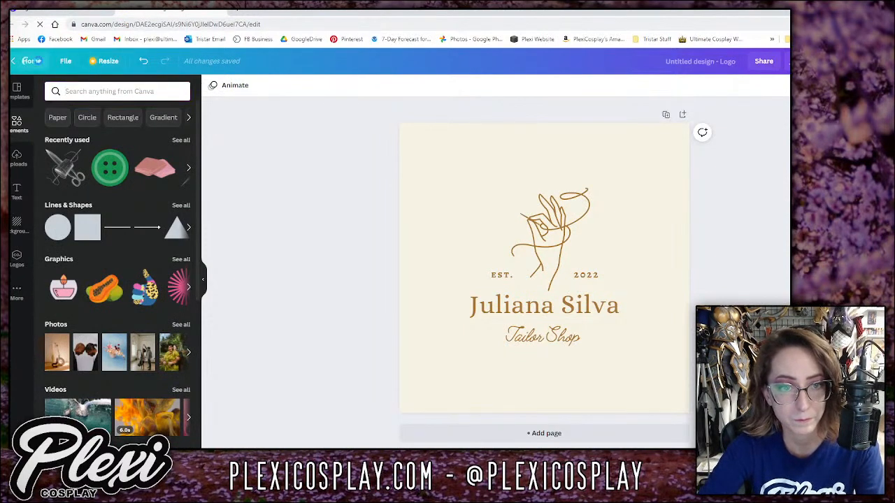
click(31, 61)
click(400, 145)
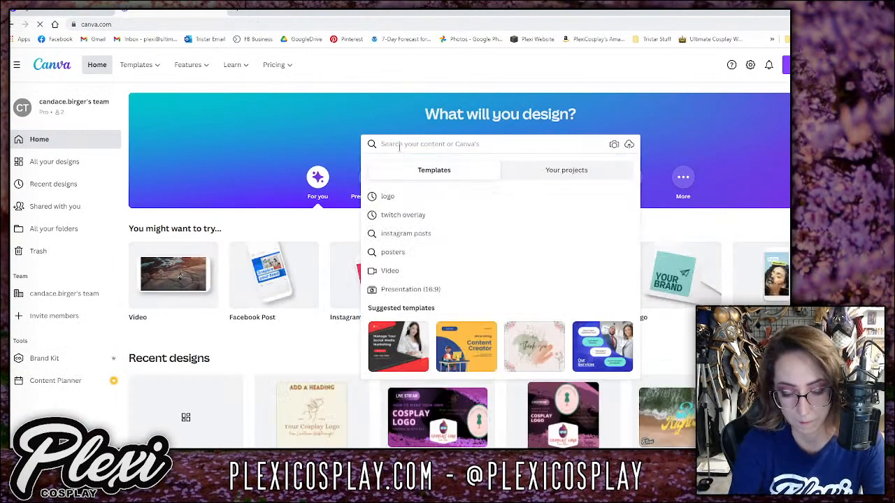
text(l)
click(387, 233)
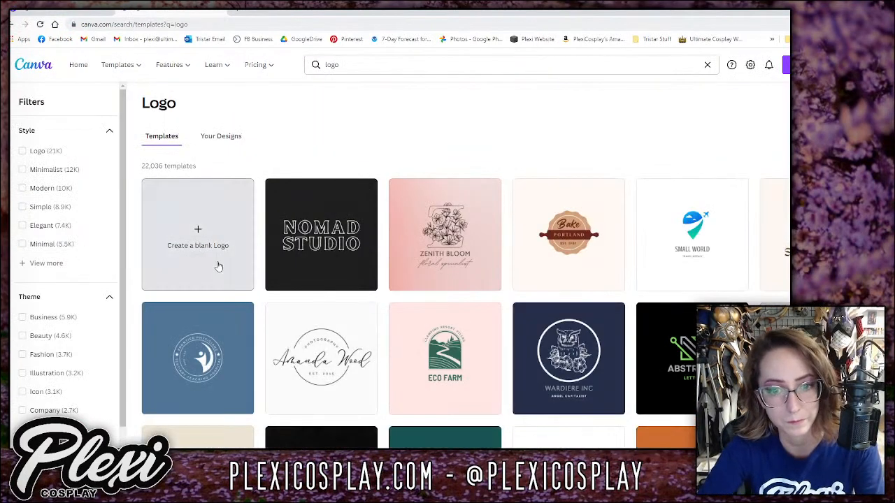
click(218, 266)
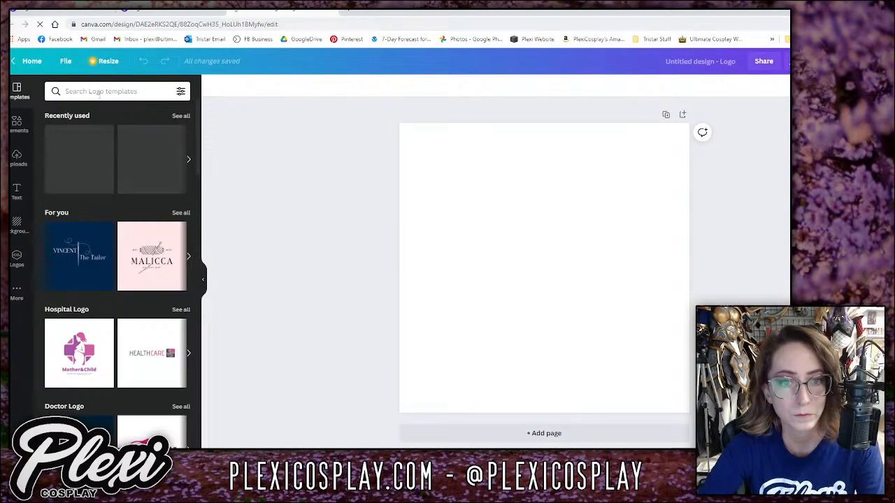
Search the logo templates for "moth".
click(99, 91)
text(moth)
key(Return)
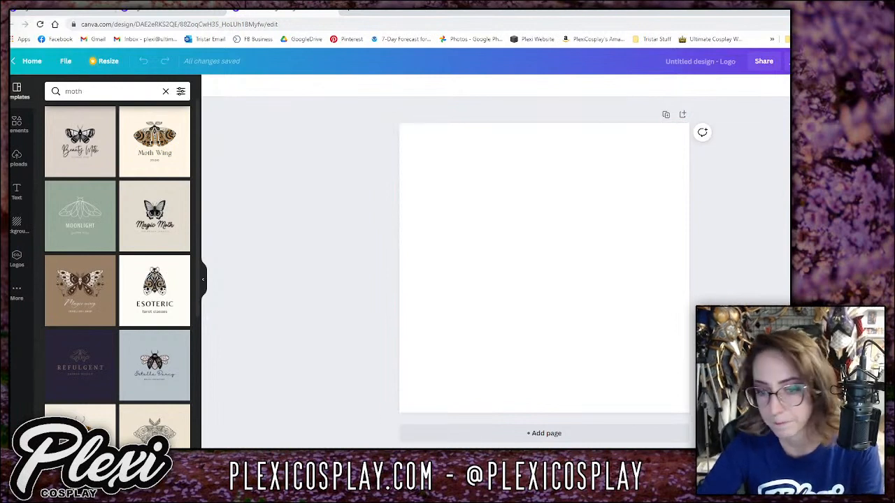
Bring the Moth Child Cosplay gallery website on screen as a smaller window at the right side of the desktop.
mouse_move(308, 458)
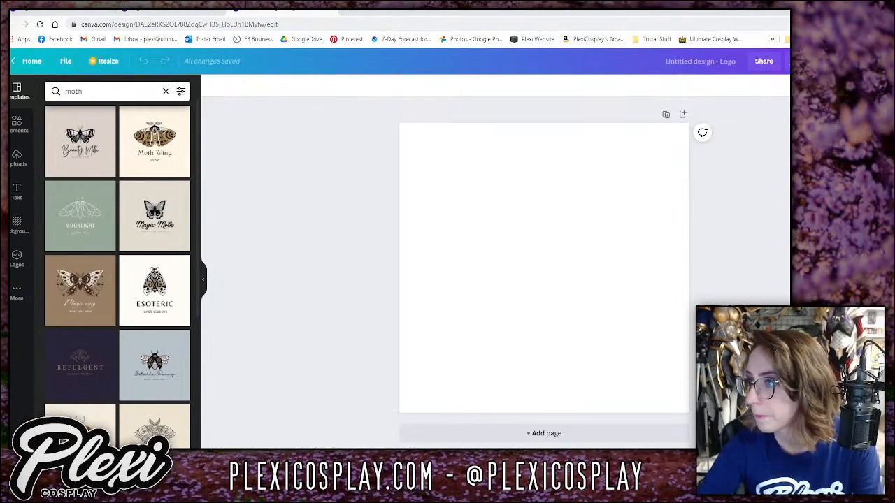
drag(788, 30, 293, 10)
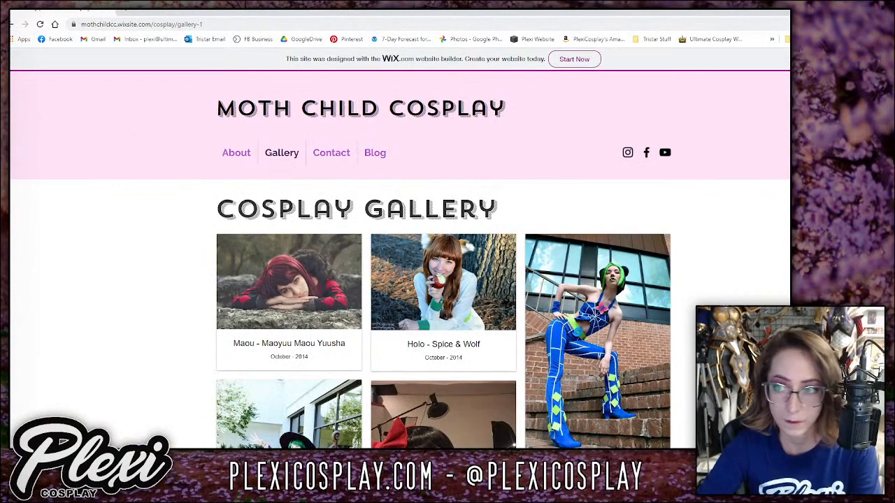
key(super+Down)
drag(383, 25, 746, 114)
Try to fit the logo template results window beside the cosplay website, and close that window.
drag(489, 11, 88, 53)
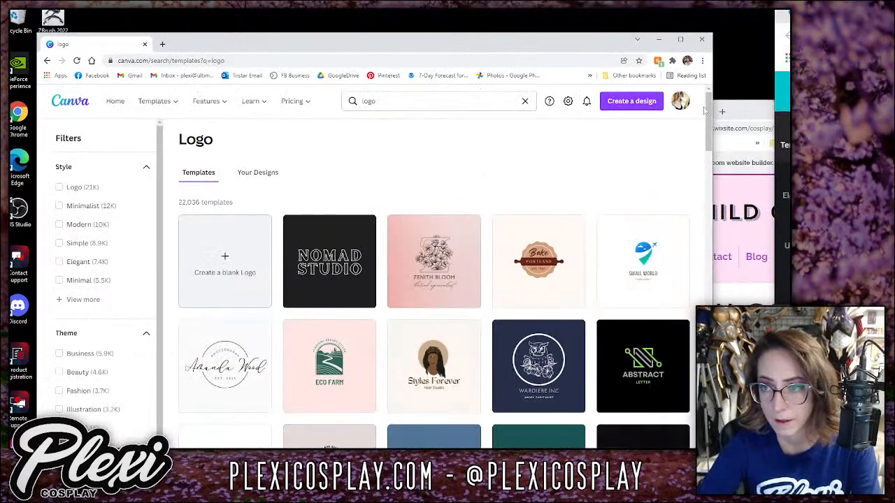
drag(712, 135, 615, 136)
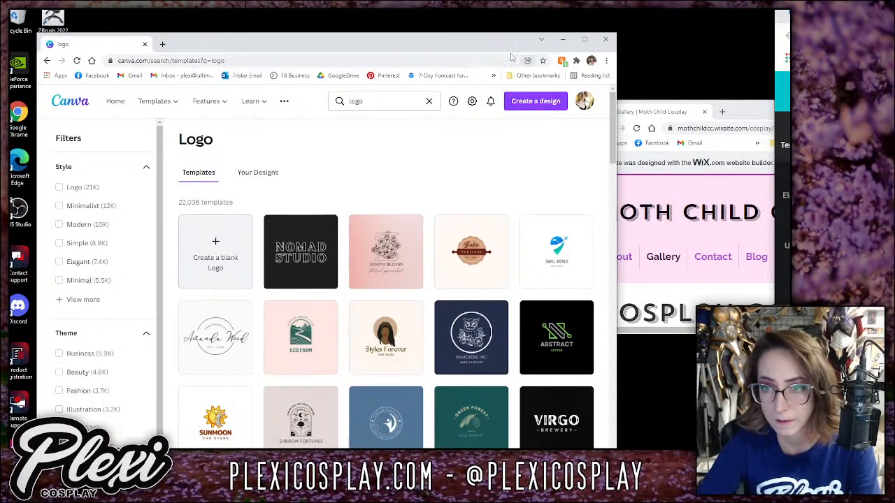
drag(499, 44, 491, 62)
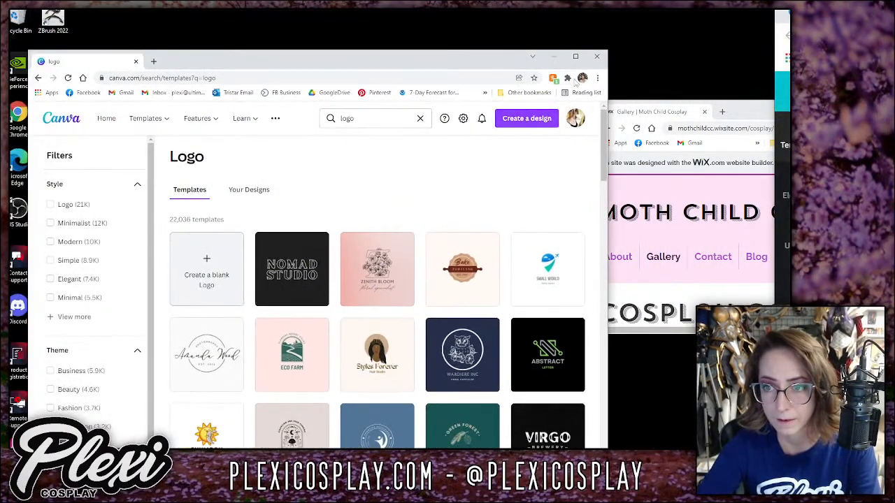
click(608, 50)
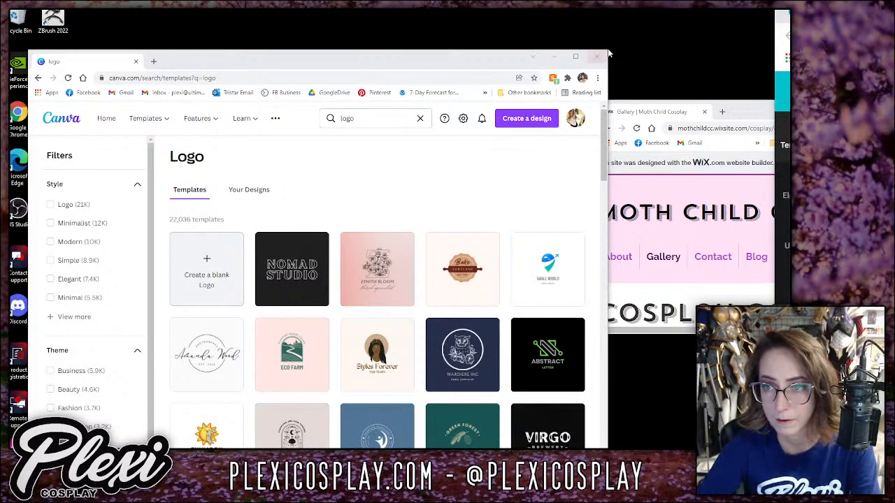
click(607, 54)
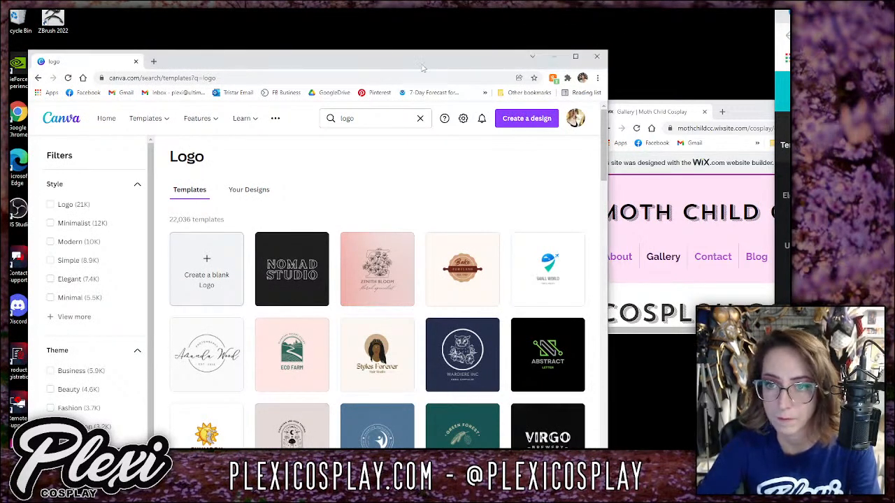
drag(422, 68, 420, 27)
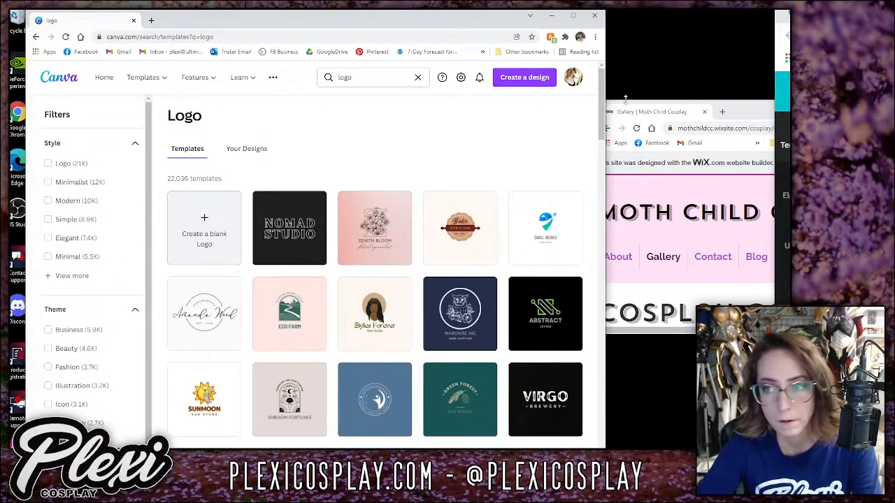
drag(786, 17, 236, 74)
click(607, 68)
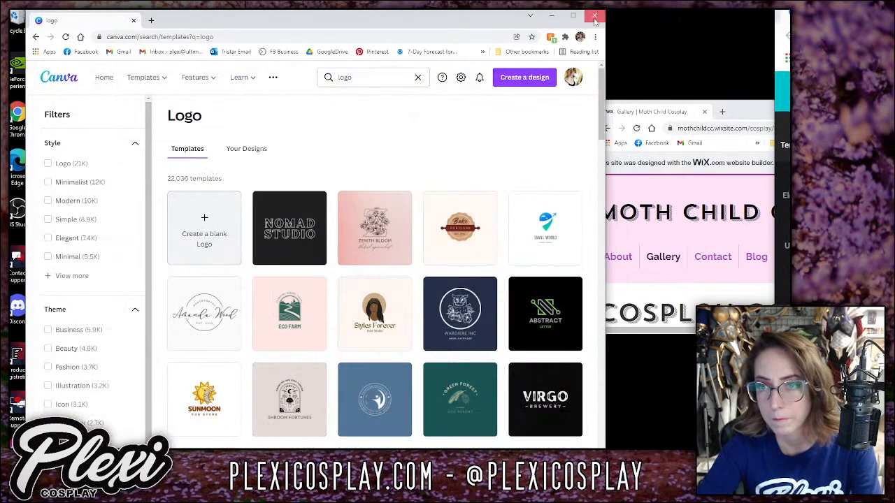
click(594, 15)
Place the blank logo design window next to the cosplay website and enlarge it to fill the free space.
drag(781, 15, 117, 52)
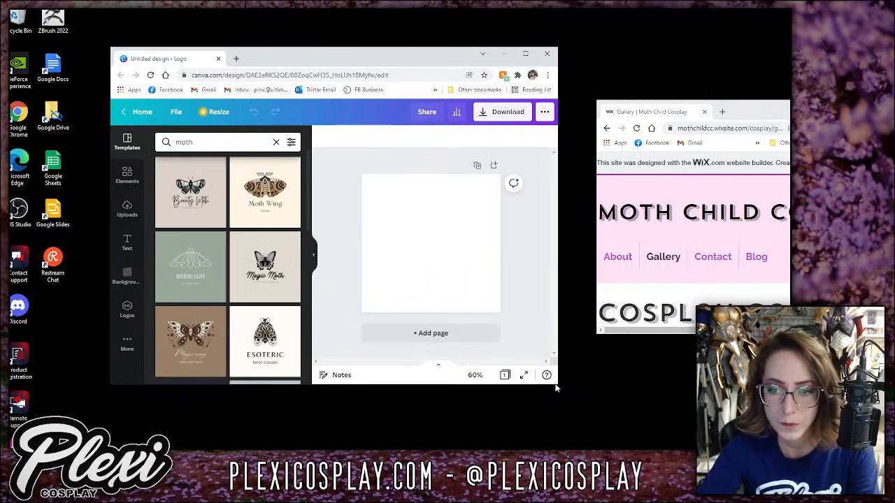
drag(559, 387, 609, 449)
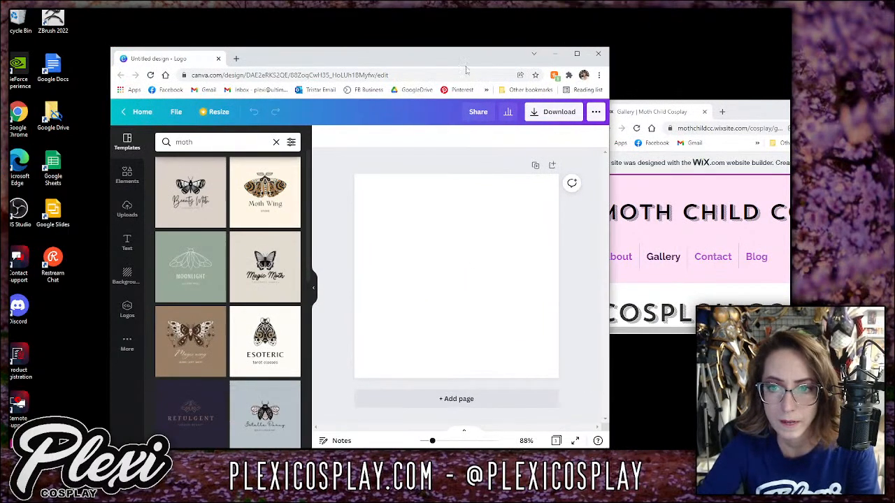
drag(460, 59, 413, 55)
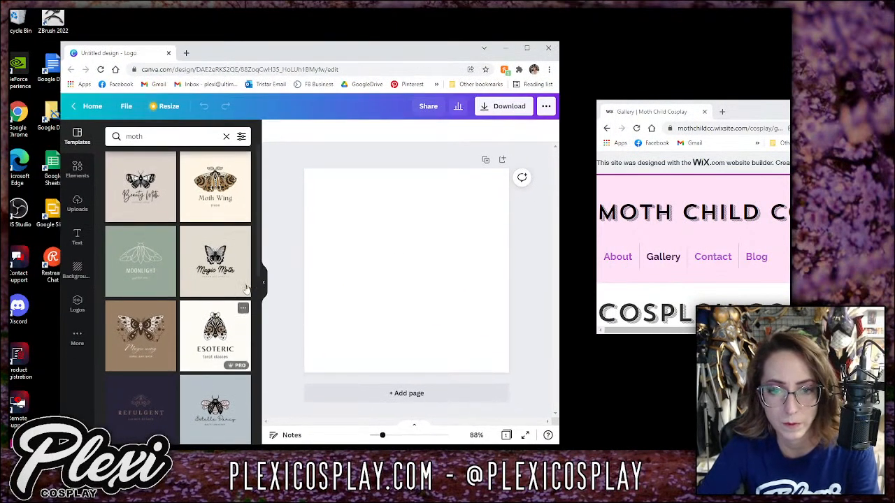
Browse the moth templates and apply the Moth Wing Studio template to the blank logo.
scroll(215, 218, down, 3)
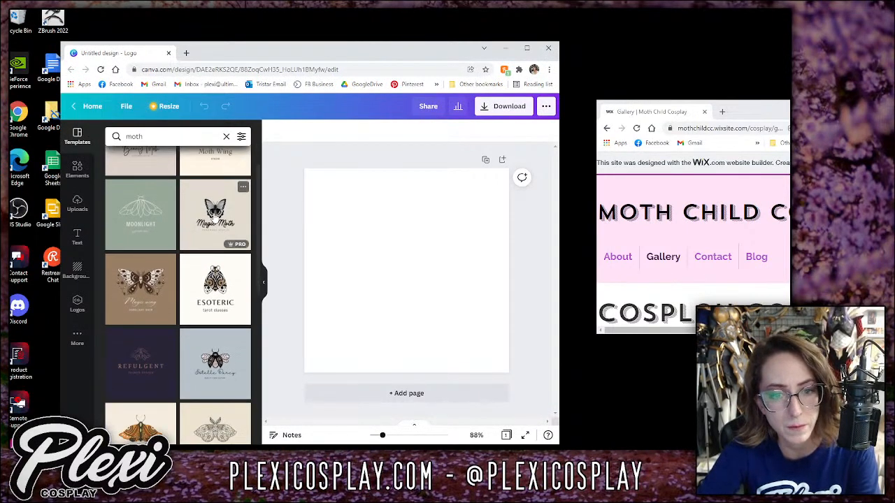
scroll(215, 218, down, 6)
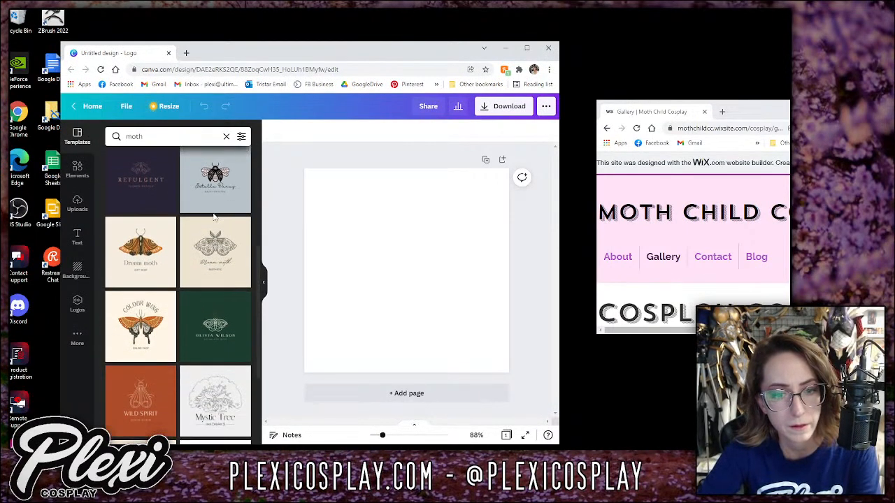
scroll(214, 218, down, 1)
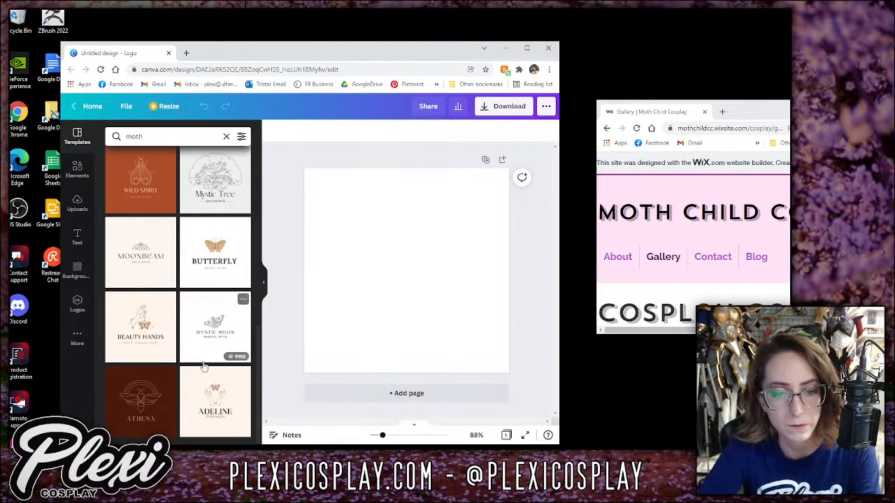
scroll(202, 366, up, 8)
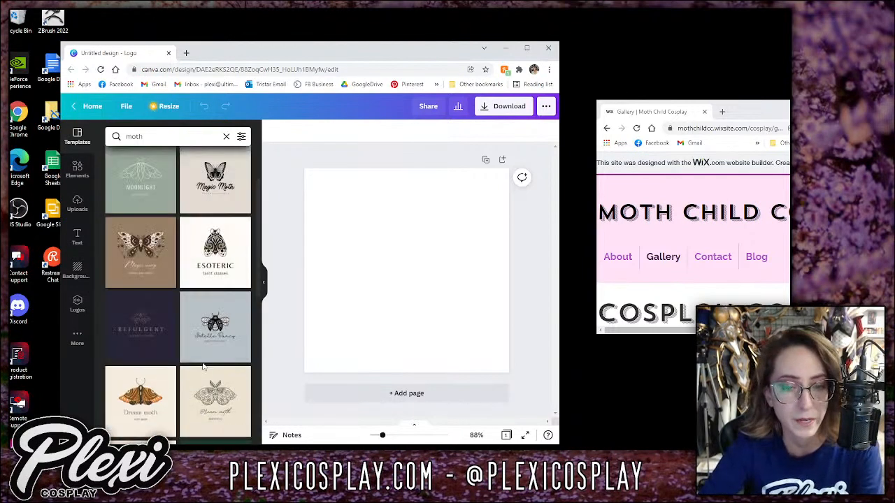
scroll(203, 366, up, 2)
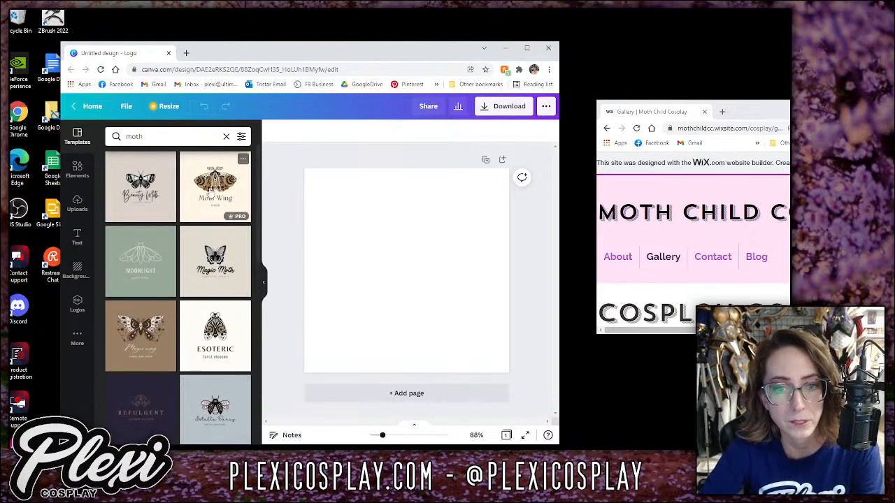
click(210, 177)
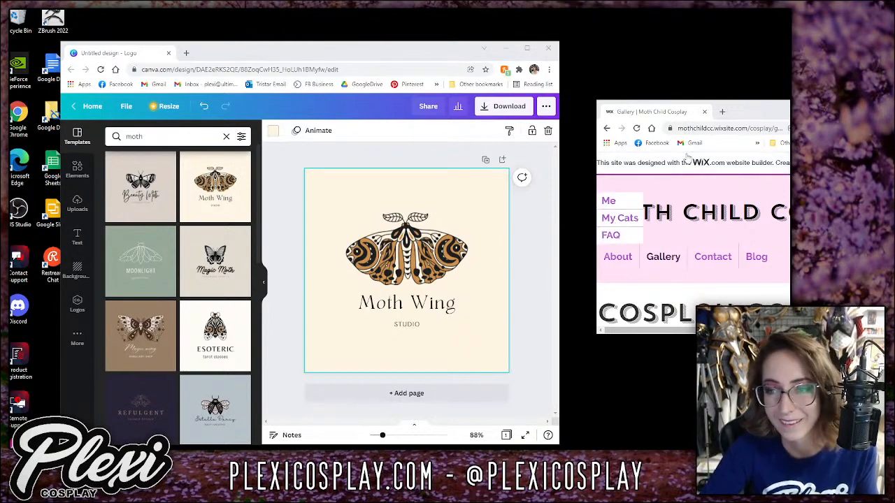
Recolour the orange areas of the moth illustration with the default pink, keeping the cosplay website visible for reference.
mouse_move(744, 115)
mouse_down()
mouse_move(697, 95)
mouse_move(730, 109)
mouse_up()
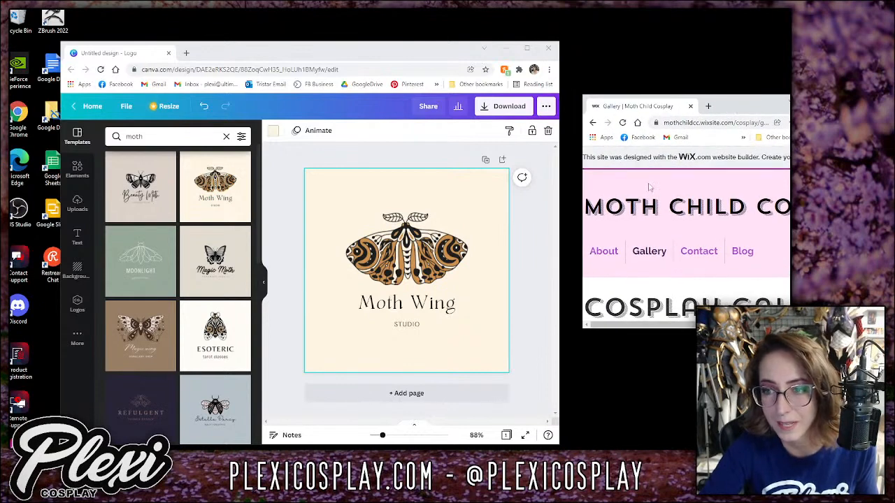
click(422, 259)
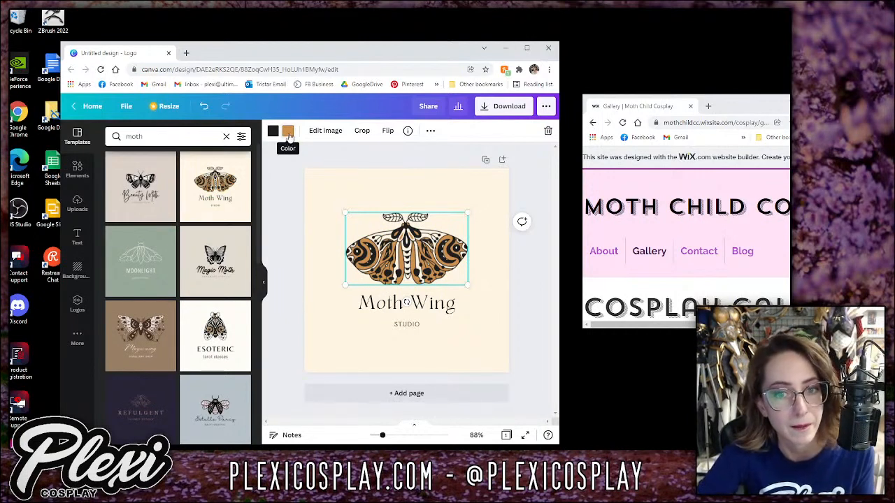
click(288, 133)
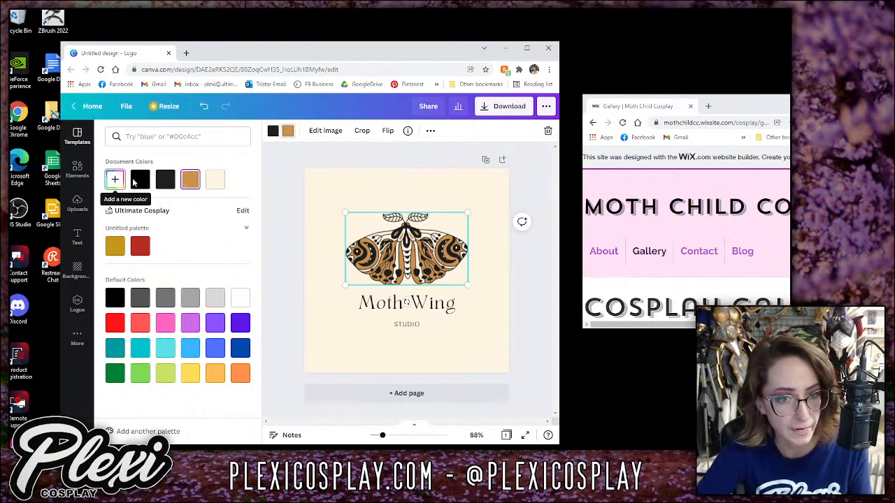
click(164, 325)
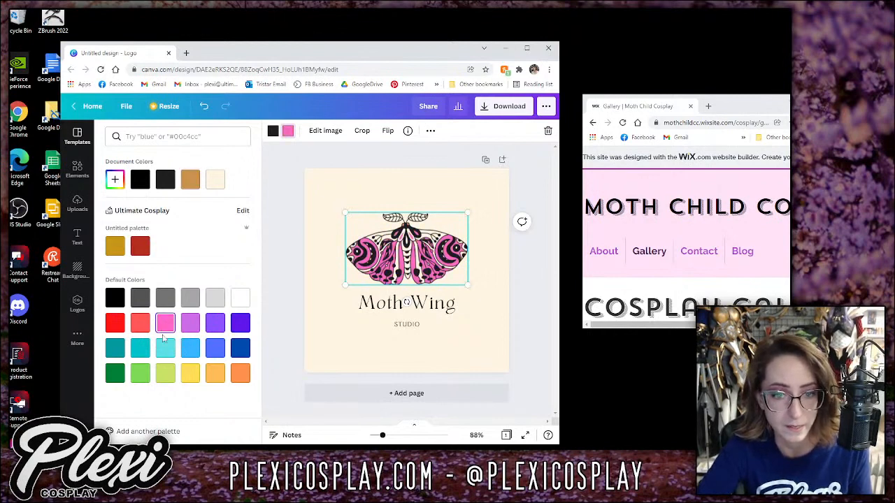
Fine-tune the moth's pink areas to the custom colour #D456B8, comparing with the cosplay website's colours.
click(114, 179)
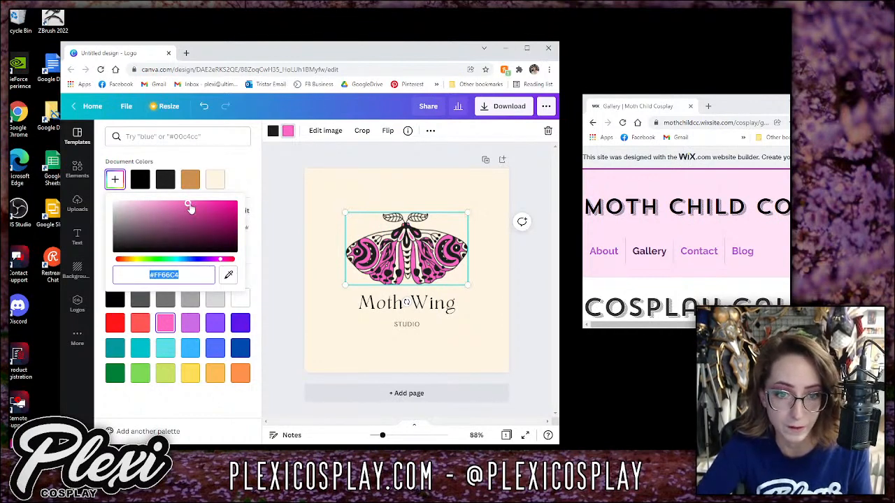
drag(733, 106, 666, 110)
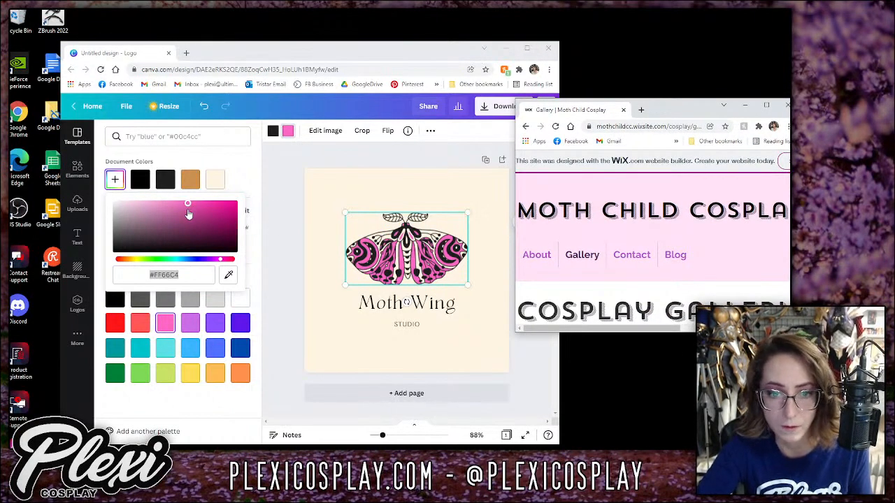
click(221, 261)
drag(219, 261, 215, 264)
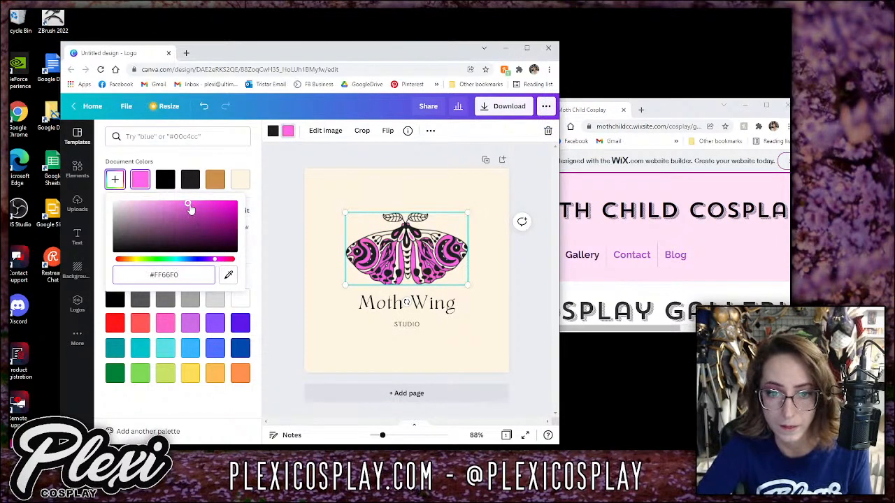
drag(188, 204, 186, 209)
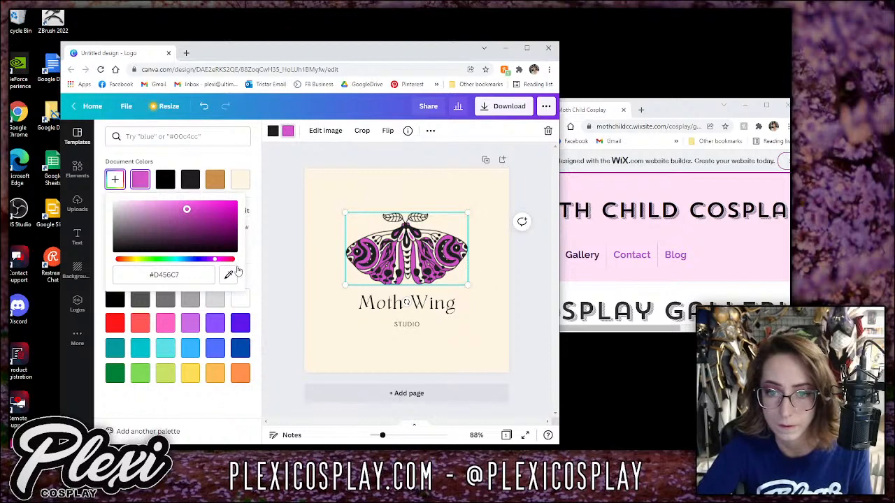
drag(216, 260, 219, 260)
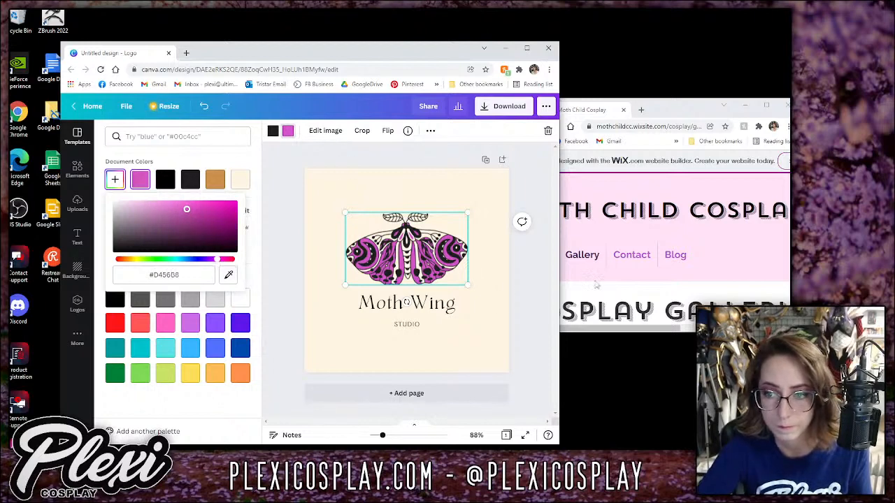
Maximise the design window and change the logo's background colour to white.
click(527, 49)
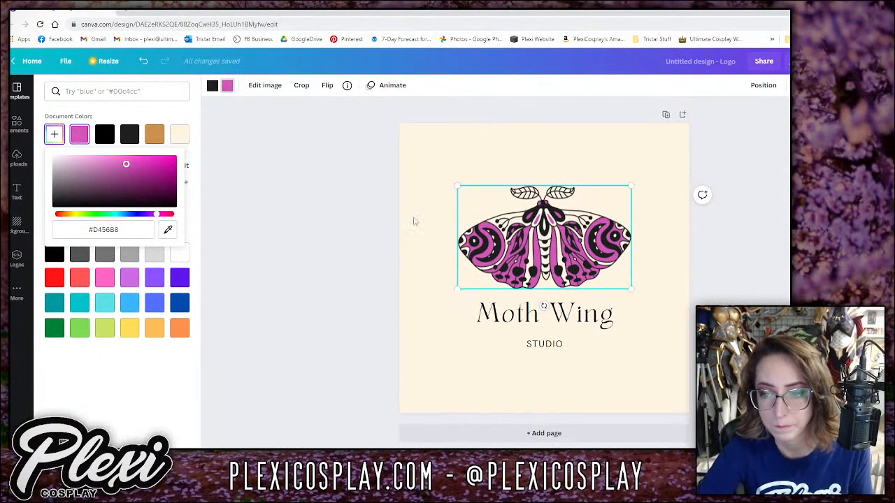
click(414, 221)
click(272, 184)
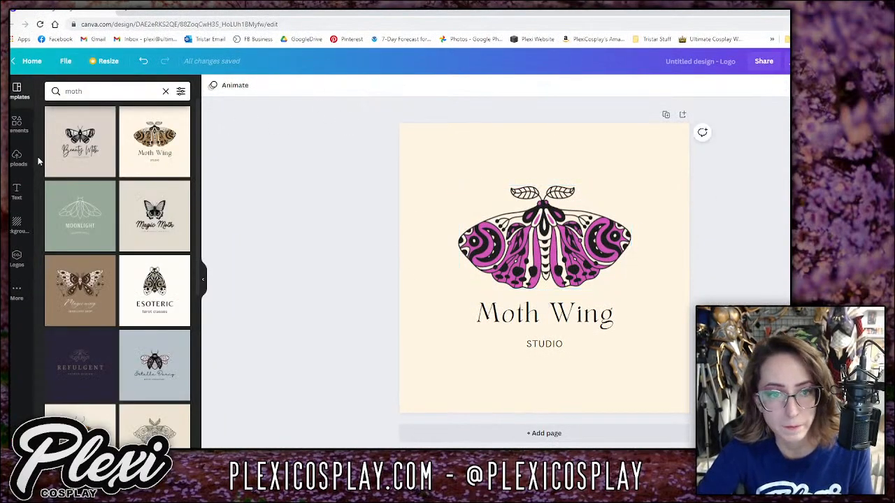
click(21, 222)
click(146, 117)
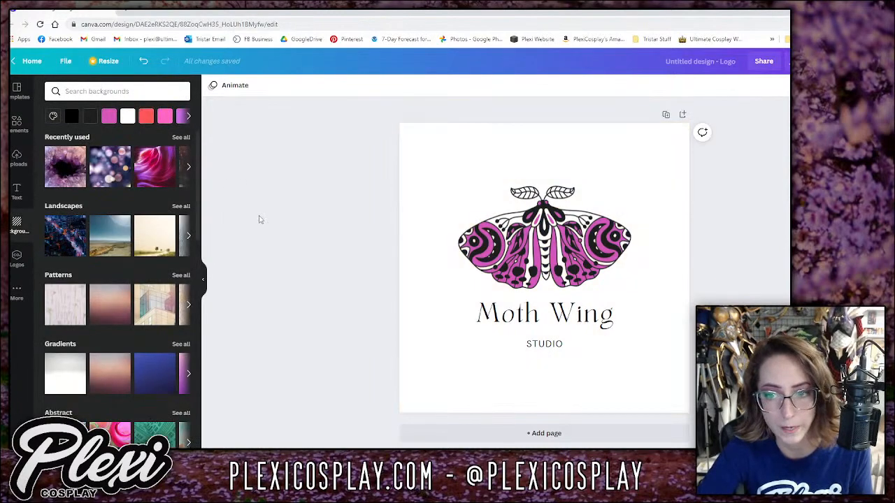
Restore the smaller design window and place it and the cosplay website side by side without overlap.
click(604, 321)
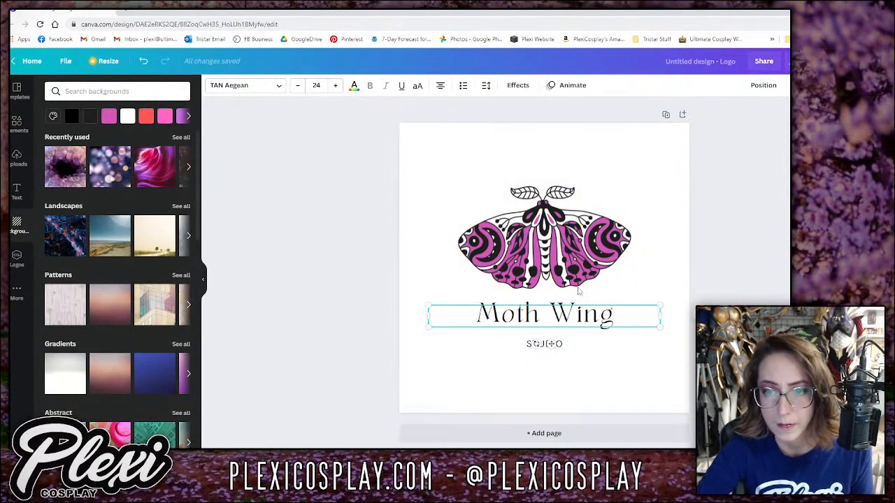
click(863, 6)
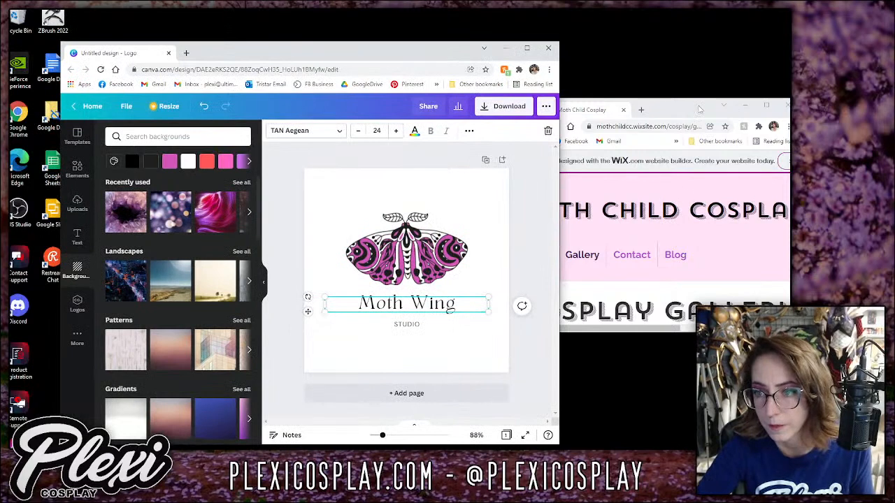
click(713, 93)
drag(713, 90, 715, 89)
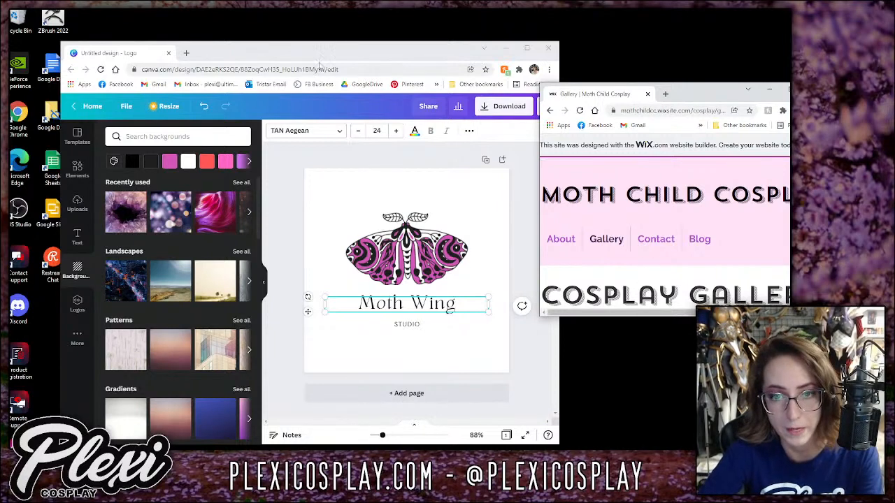
drag(316, 57, 283, 51)
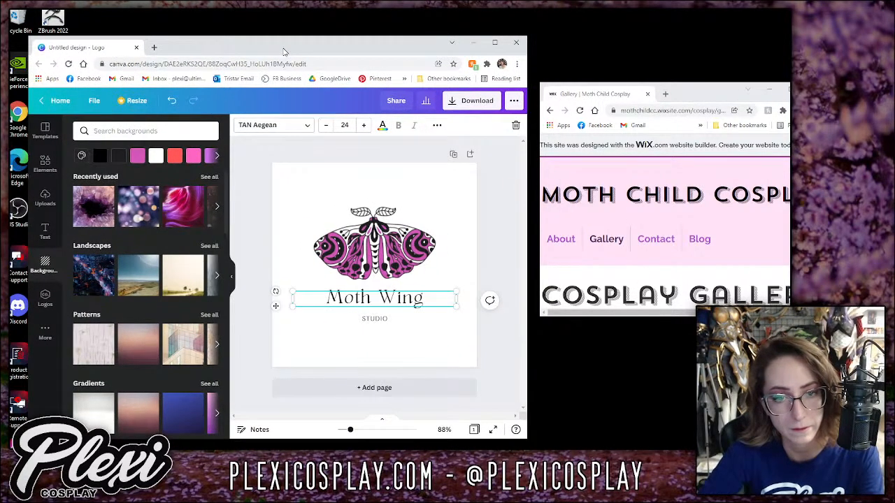
Browse the fonts for one resembling the website's heading and set the "Moth Wing" title to Object Sans.
click(350, 306)
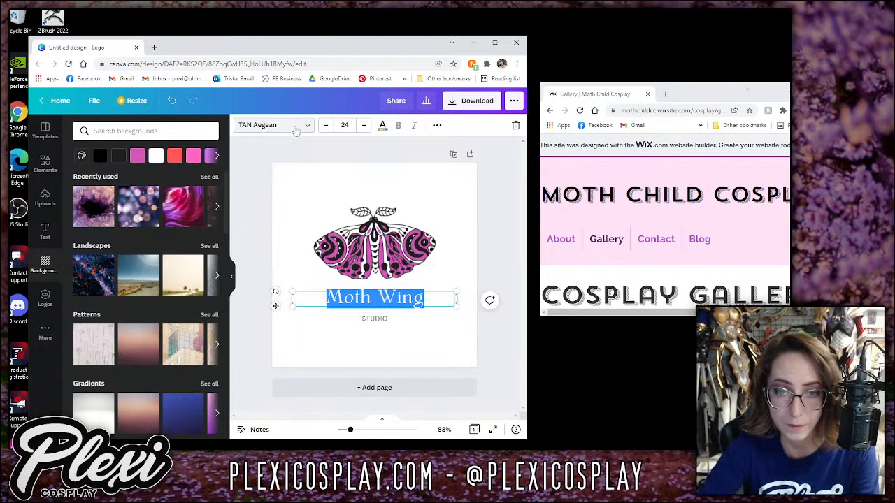
click(287, 130)
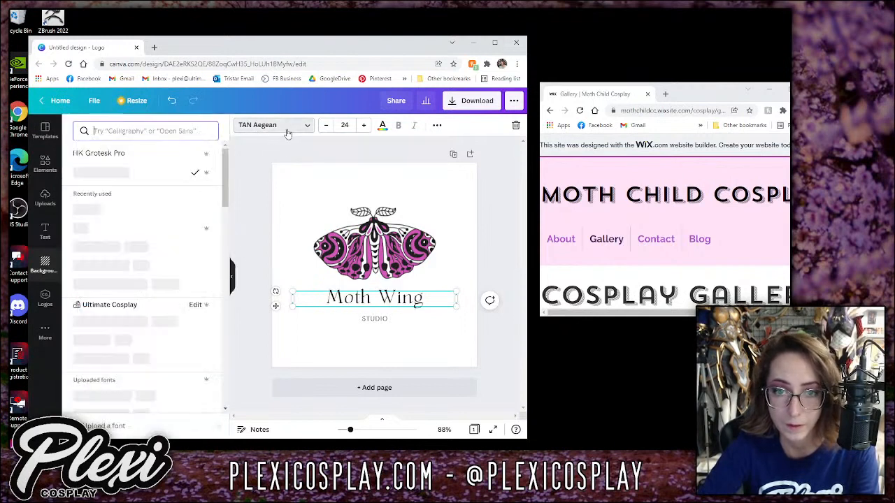
scroll(190, 200, down, 5)
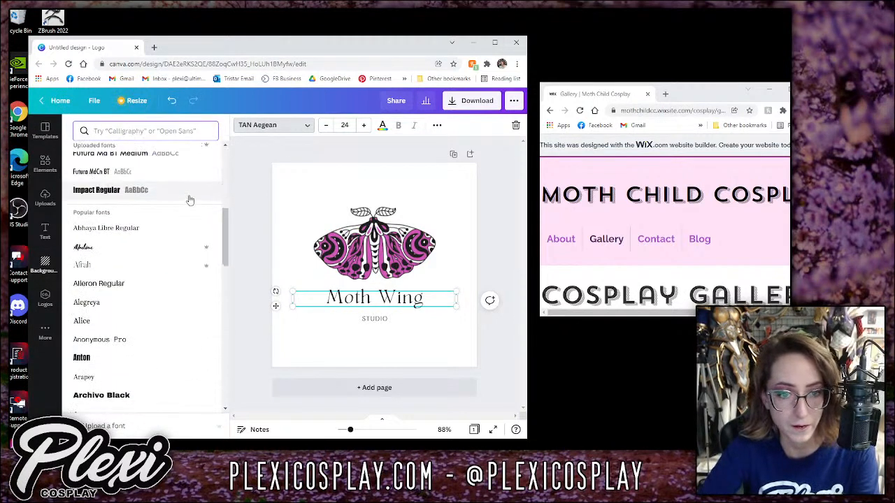
scroll(189, 200, down, 15)
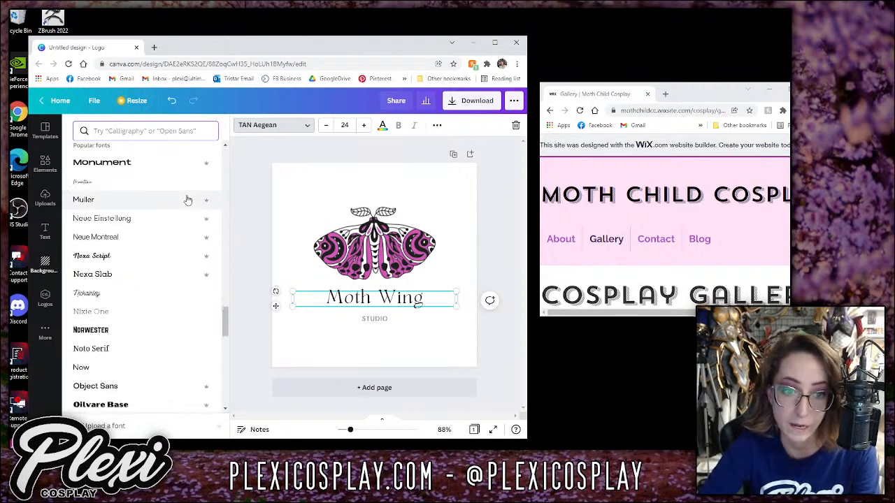
scroll(187, 200, down, 2)
scroll(187, 200, up, 3)
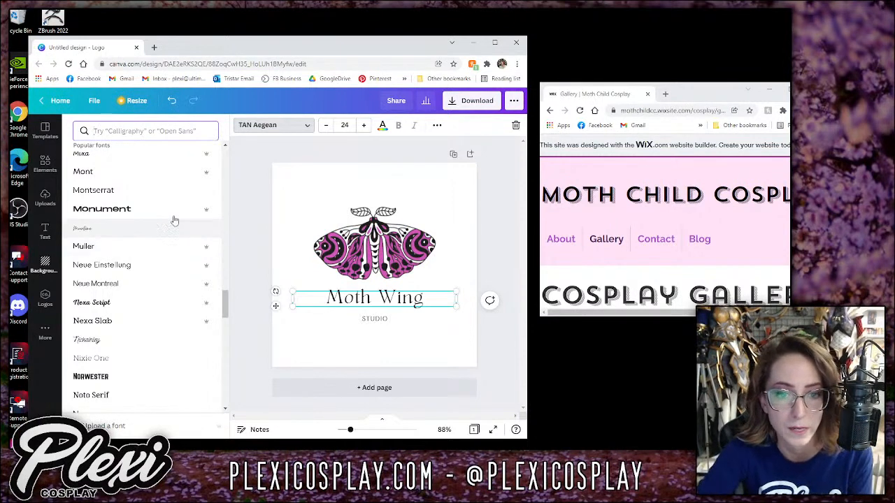
scroll(170, 239, down, 3)
scroll(170, 239, down, 3)
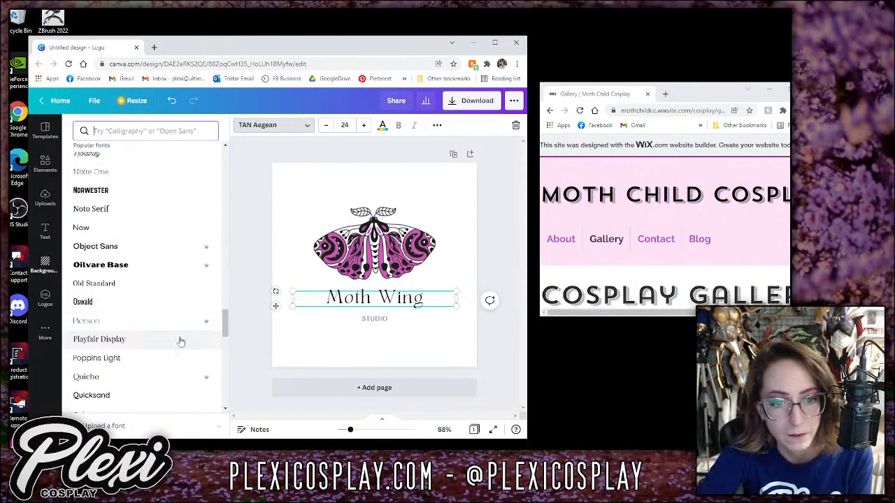
drag(225, 330, 226, 333)
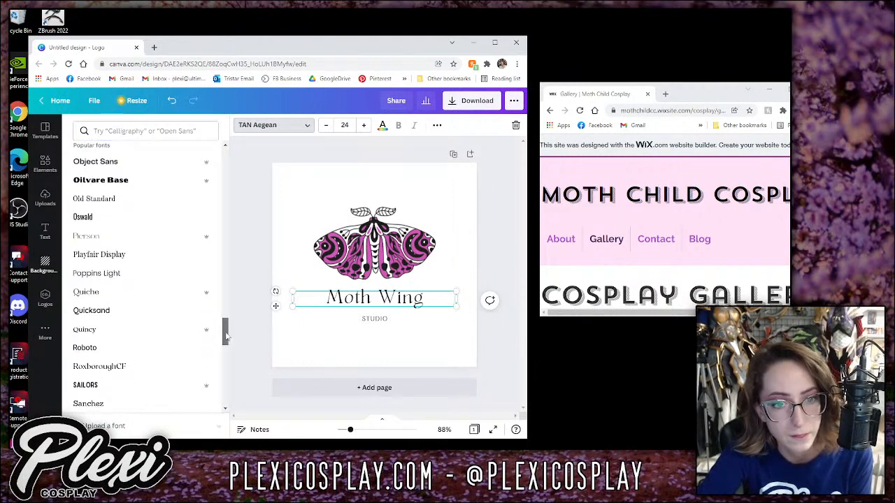
click(98, 161)
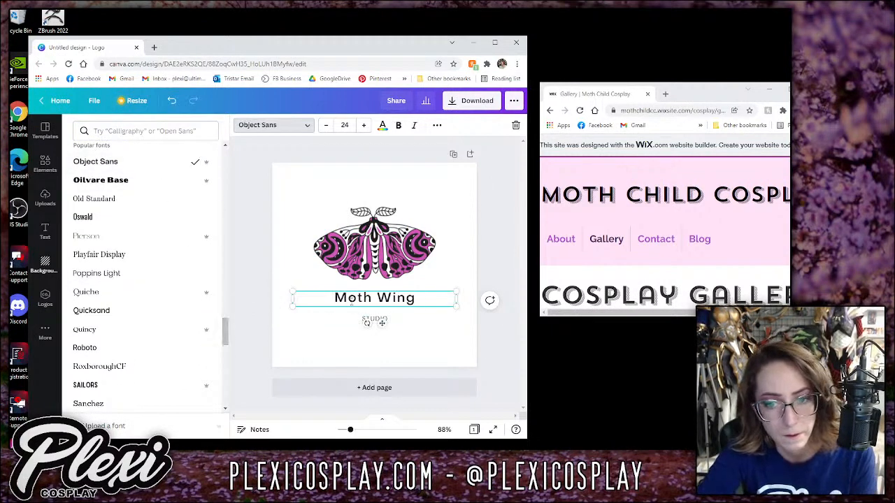
Replace the logo's "Moth Wing" title text with "MOTH CHILD".
drag(334, 298, 416, 299)
text(MOTH)
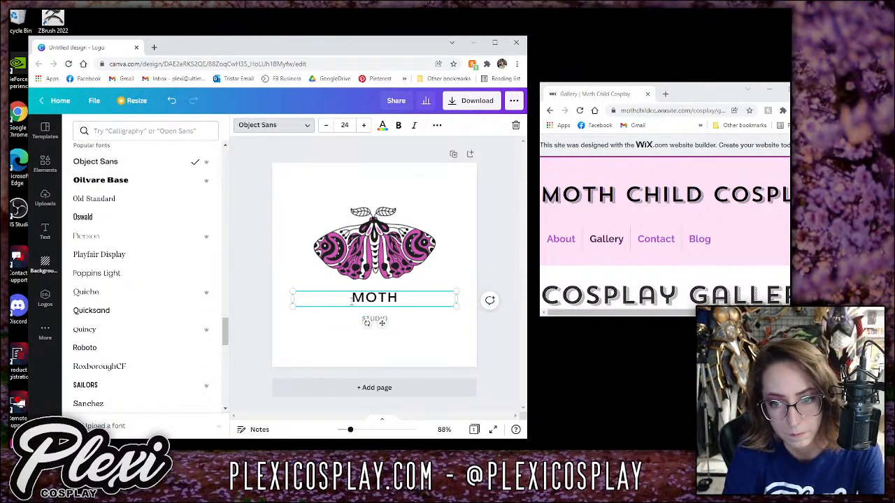
text( CHILD)
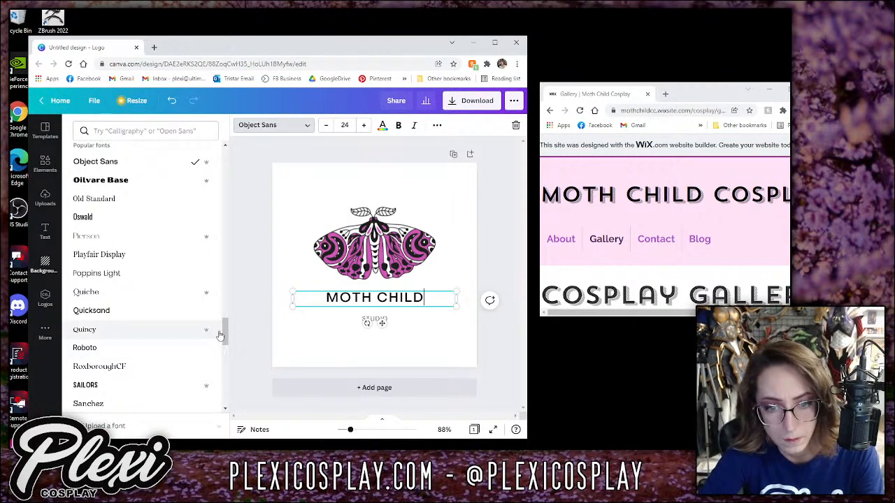
Try the Sailors font on the "MOTH CHILD" title and switch the title to Lovelo.
click(175, 386)
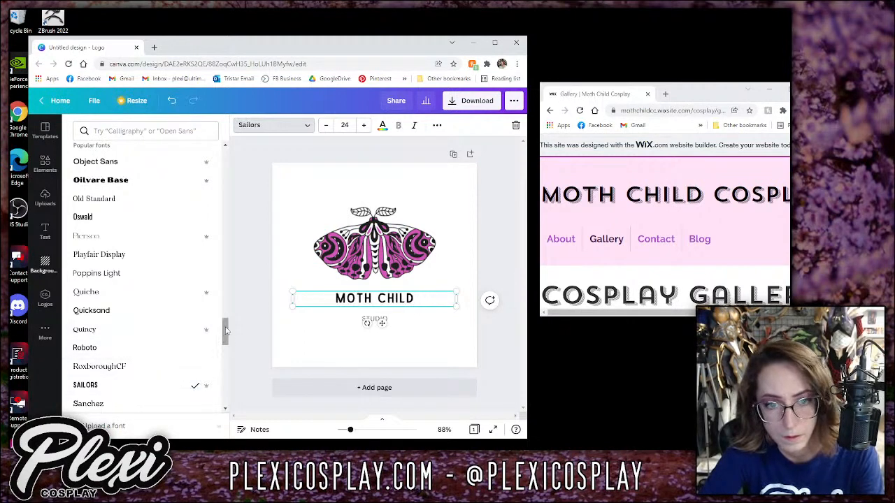
drag(225, 328, 225, 280)
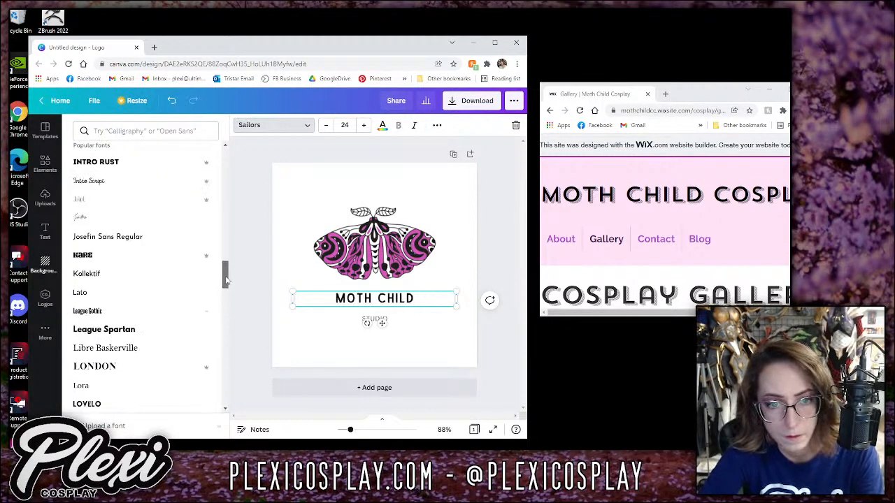
click(106, 405)
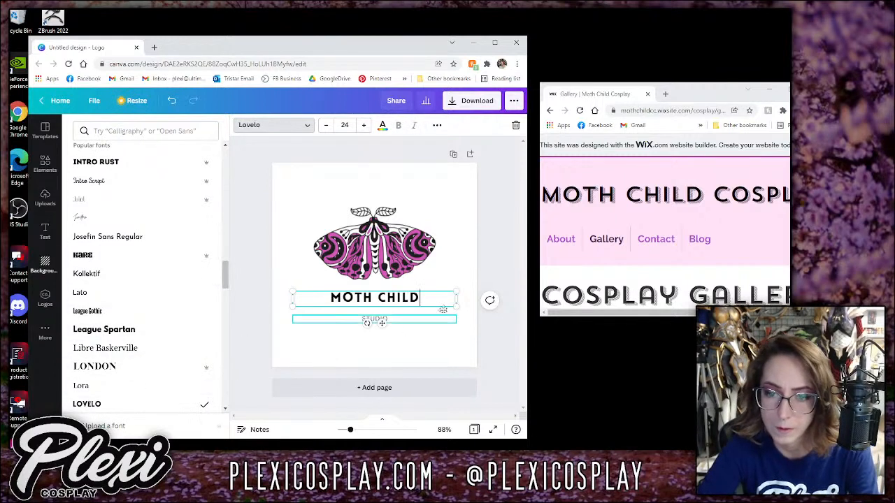
click(411, 306)
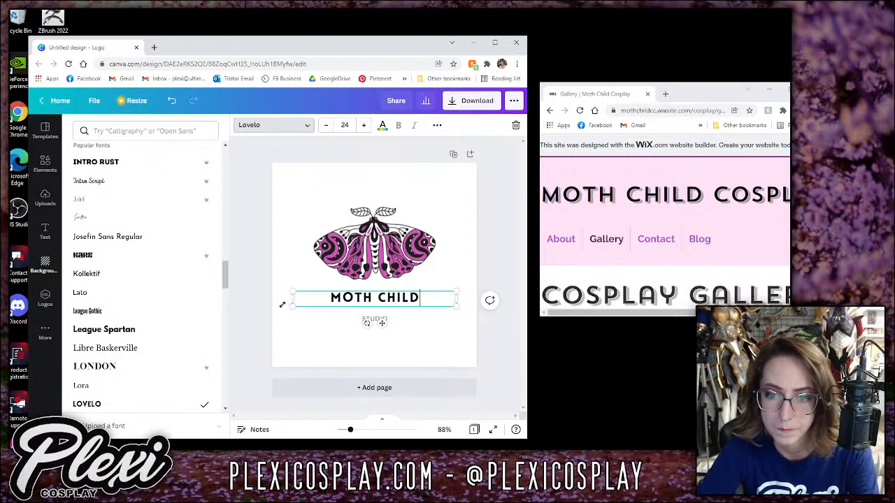
Browse the popular and English fonts for one closer to the website's heading lettering.
scroll(227, 287, down, 3)
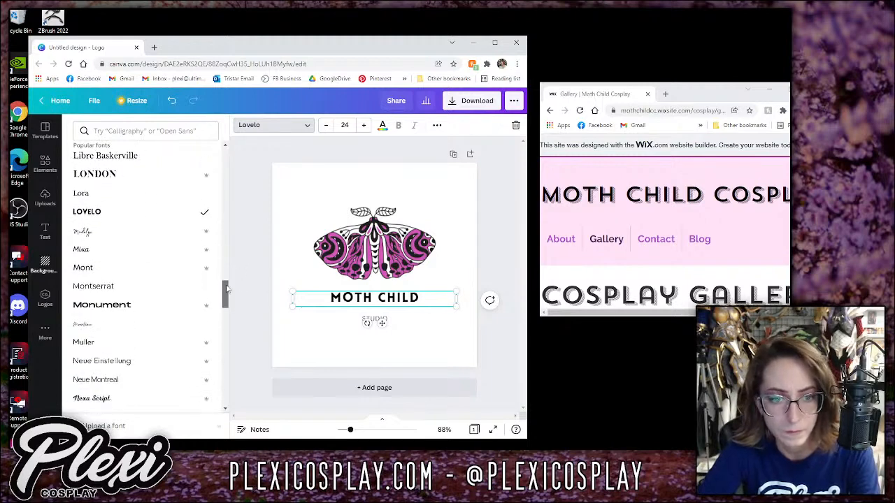
scroll(226, 292, down, 1)
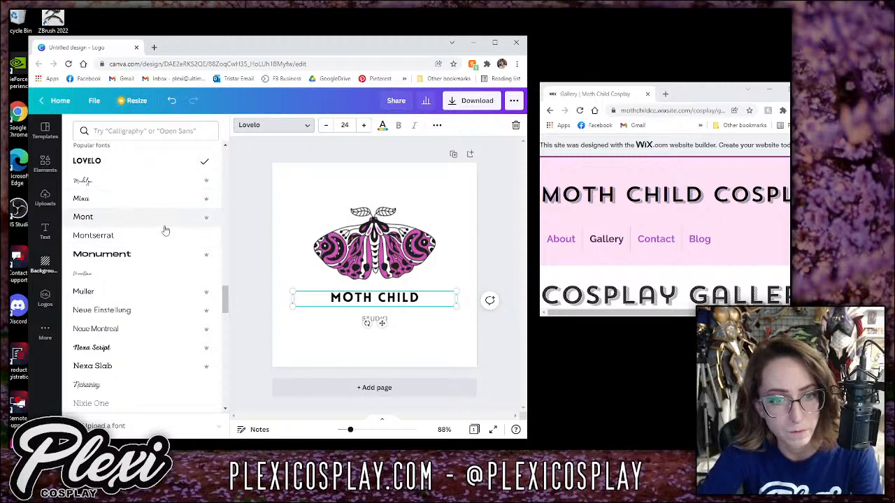
scroll(163, 265, down, 10)
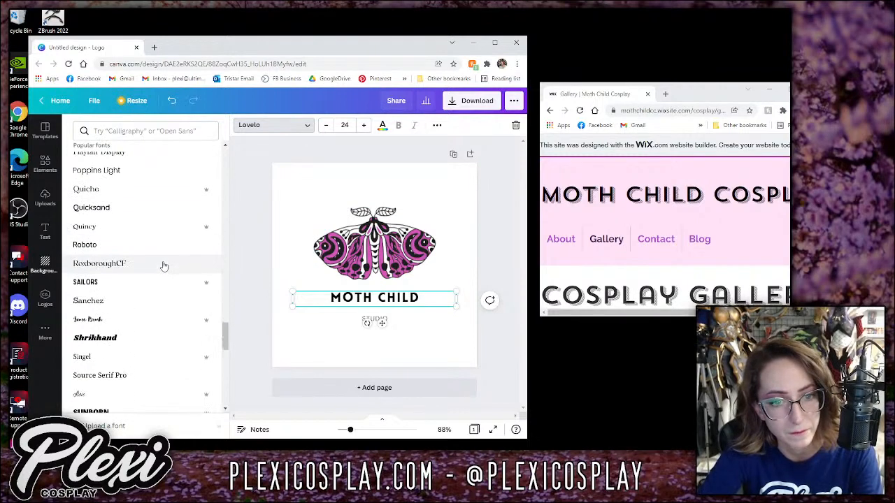
scroll(164, 265, down, 8)
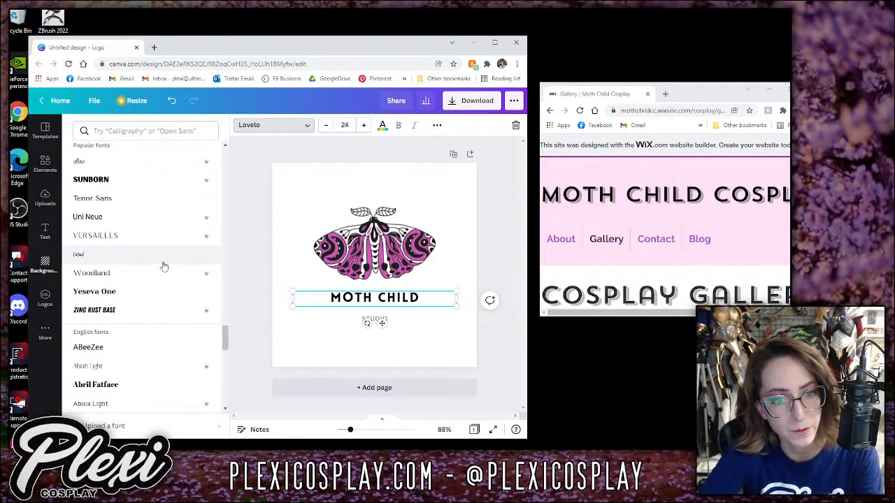
scroll(163, 266, down, 10)
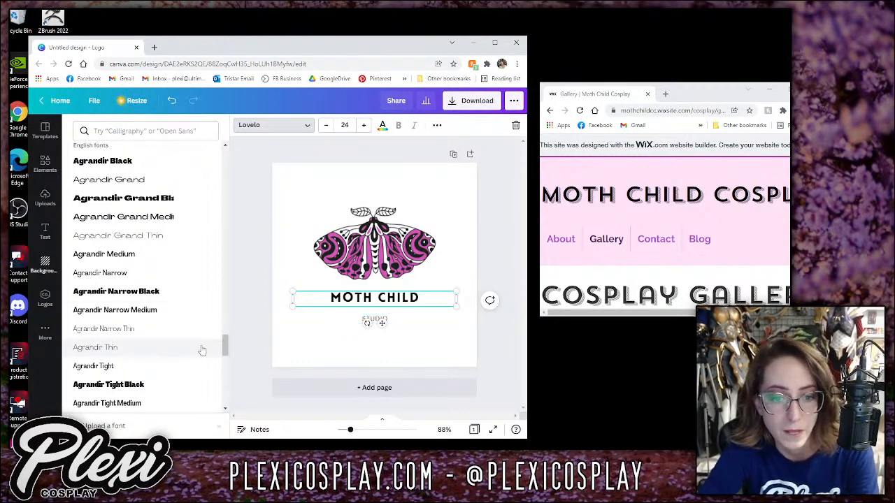
scroll(139, 280, up, 15)
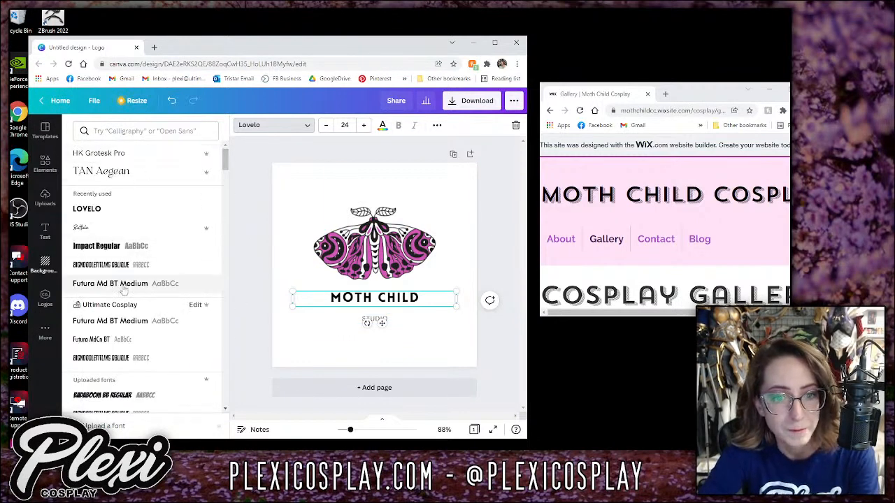
drag(225, 160, 222, 386)
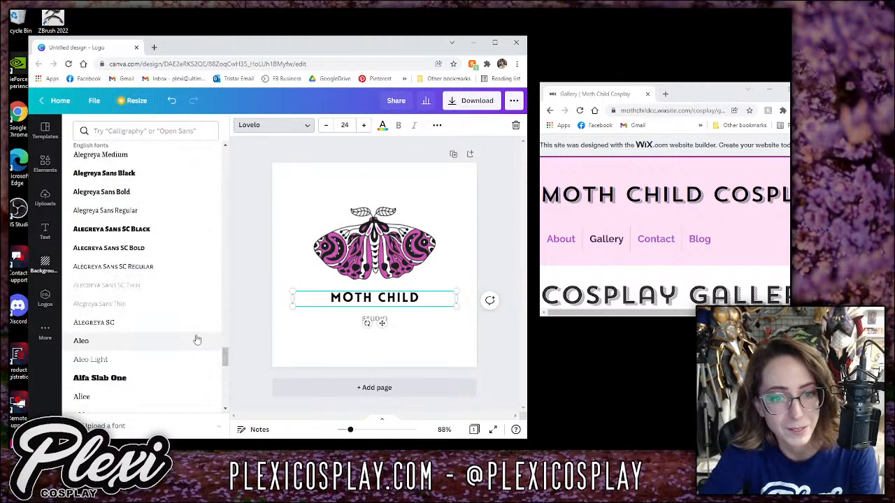
scroll(197, 340, down, 1)
scroll(197, 339, up, 5)
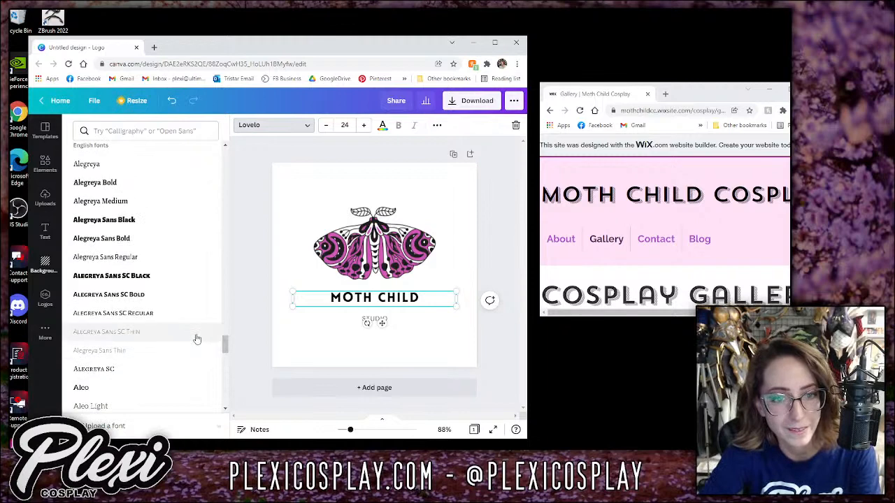
scroll(197, 338, up, 1)
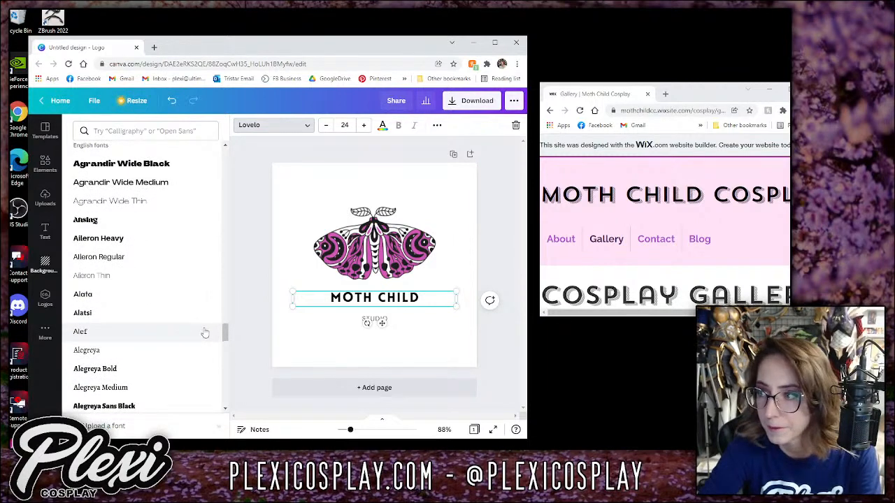
scroll(173, 306, down, 8)
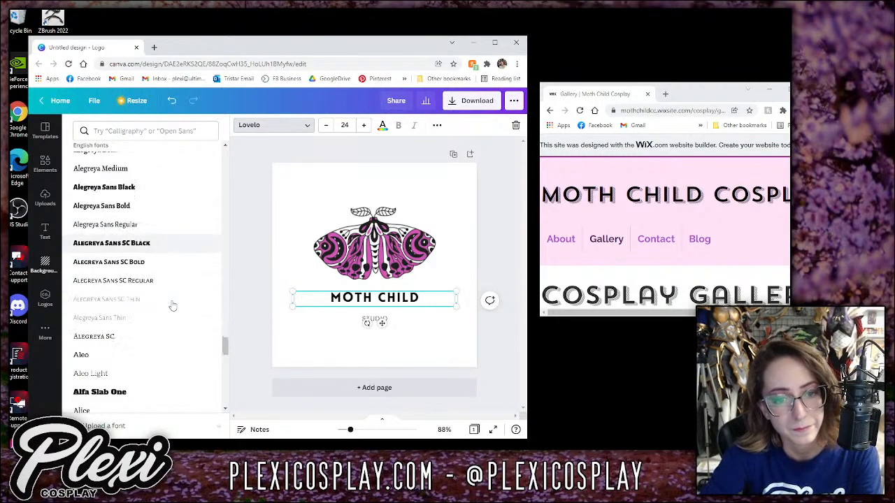
scroll(173, 305, down, 3)
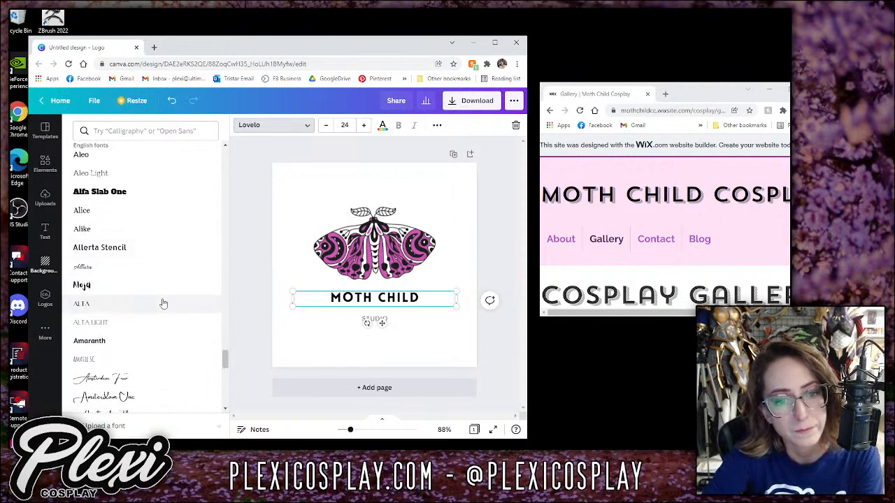
scroll(163, 303, down, 4)
scroll(186, 296, down, 2)
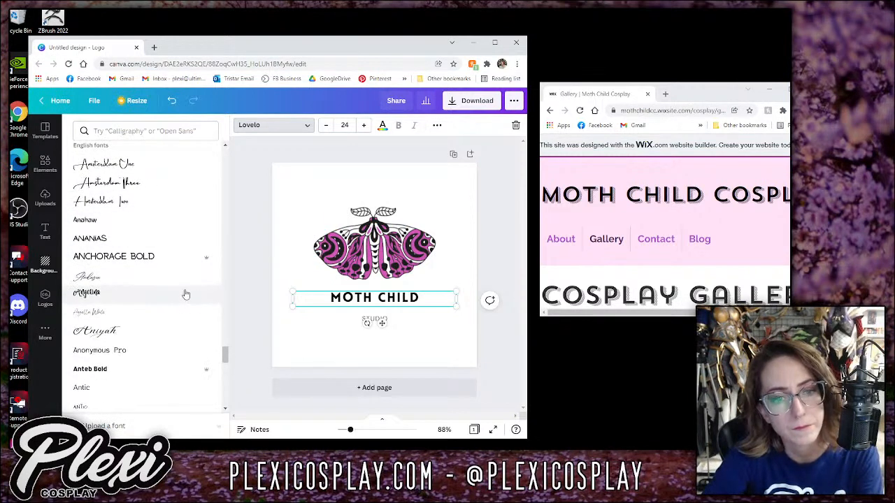
scroll(186, 294, down, 8)
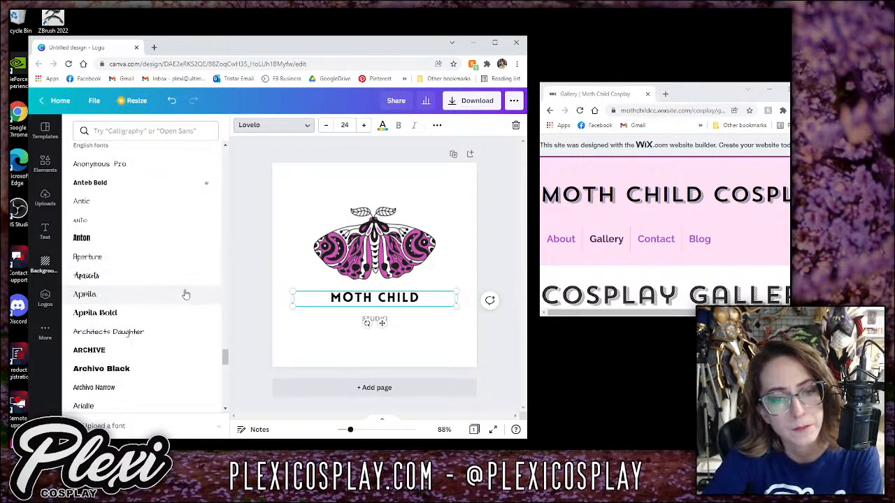
scroll(186, 295, down, 1)
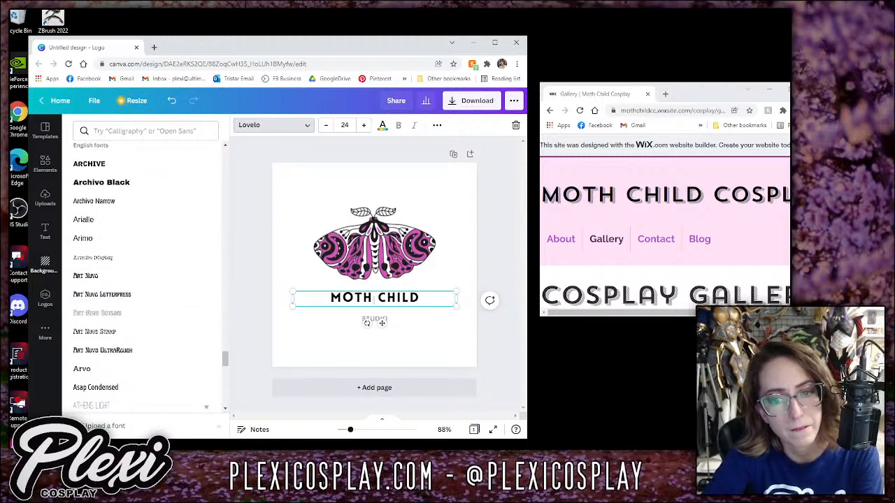
Enlarge the design window, move the "STUDIO" subtitle up towards the title, and replace its text with "COSPLAY".
click(496, 43)
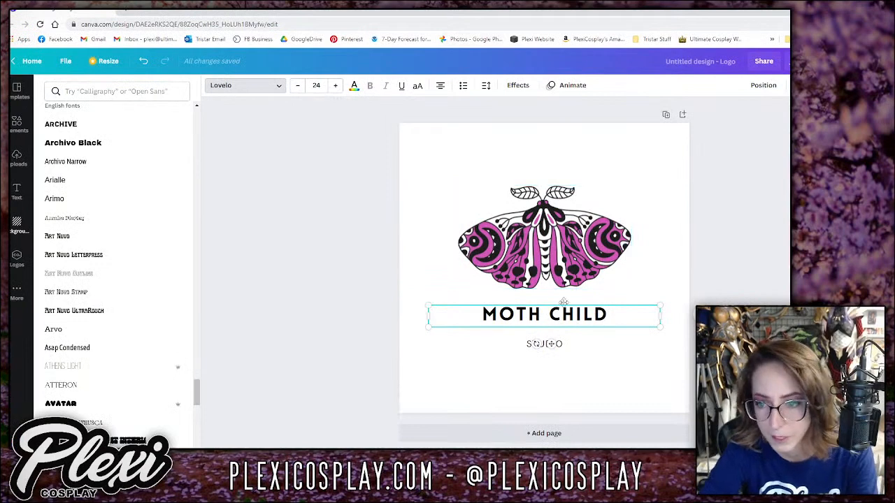
click(312, 270)
drag(547, 344, 548, 327)
click(548, 327)
text(COSPLAY)
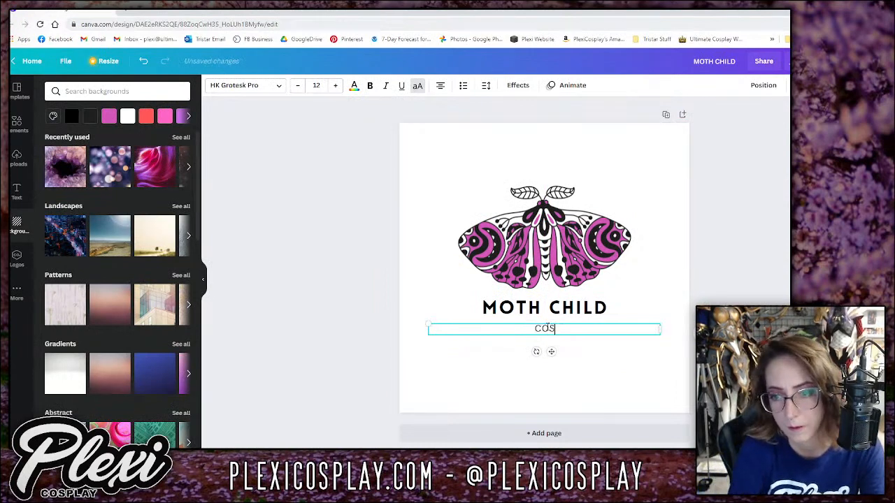
click(346, 302)
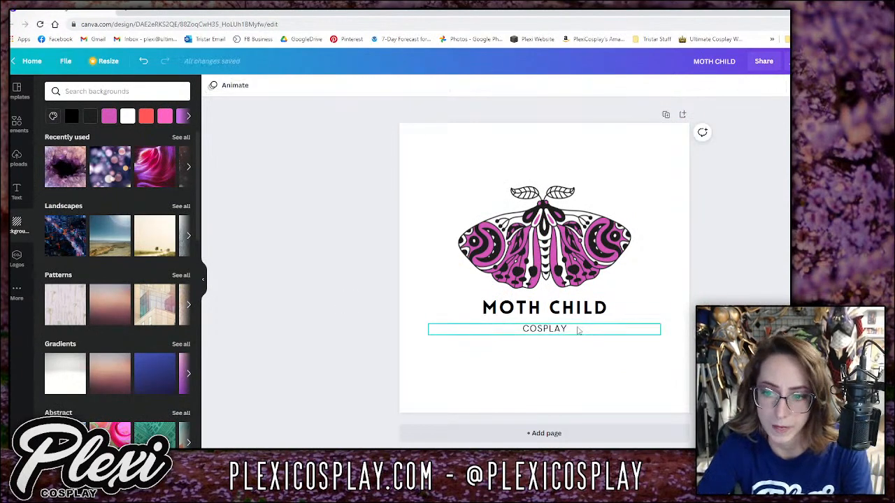
Nudge the "COSPLAY" subtitle slightly up so it sits directly beneath the "MOTH CHILD" title.
click(549, 333)
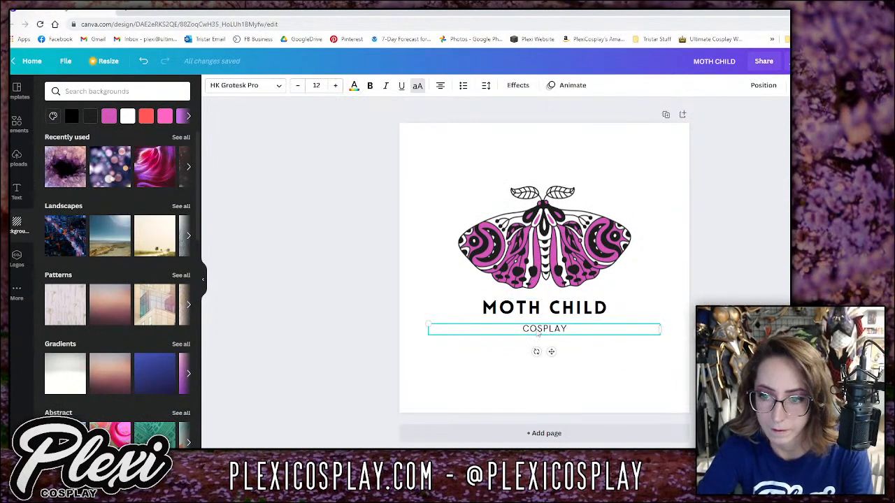
drag(539, 330, 539, 327)
click(539, 314)
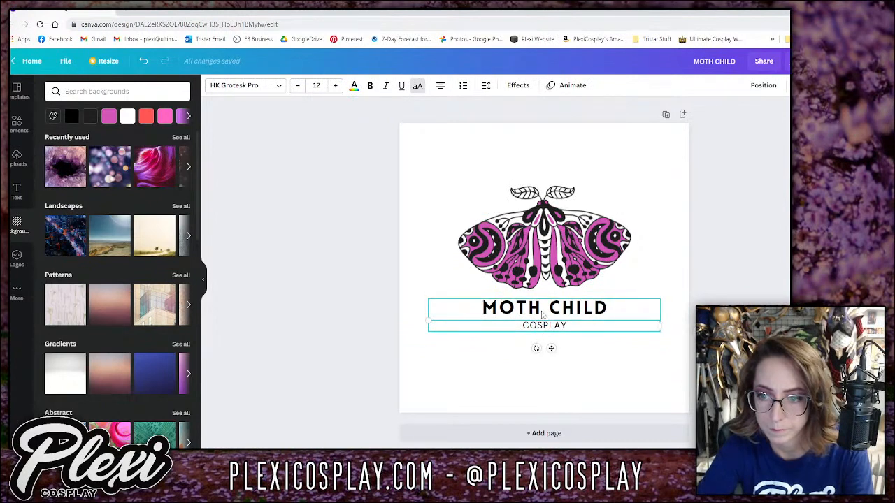
click(316, 191)
Apply a Shadow effect to the "MOTH CHILD" title with offset 76 and the document's pink as shadow colour.
click(551, 318)
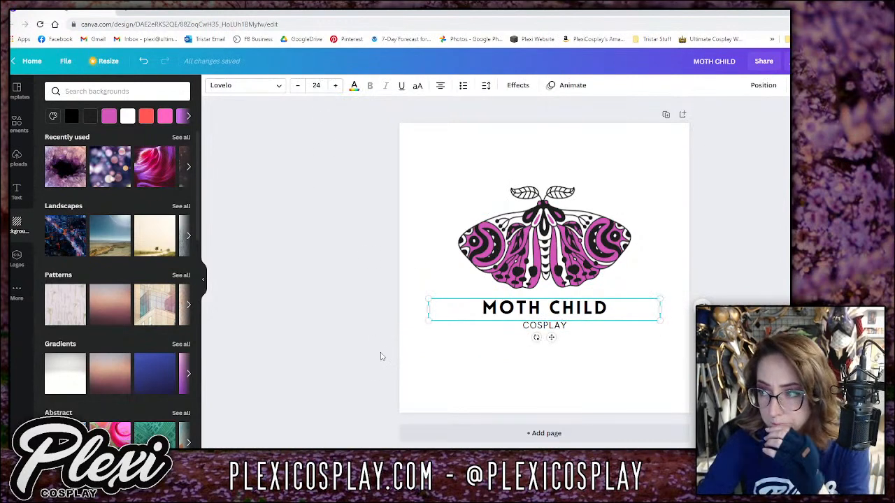
click(514, 86)
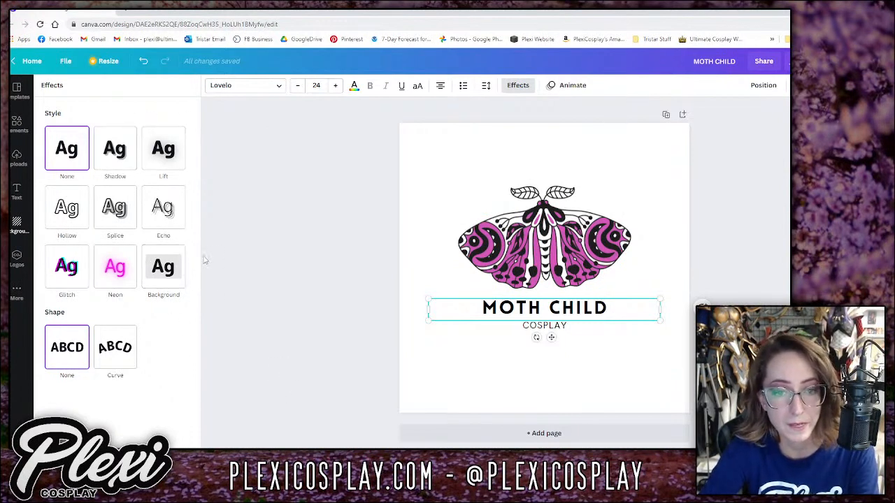
click(106, 161)
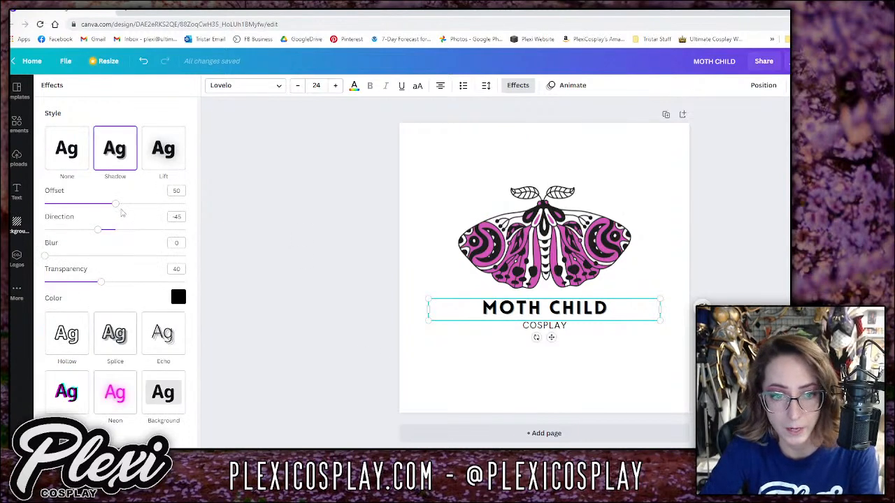
drag(117, 211, 152, 211)
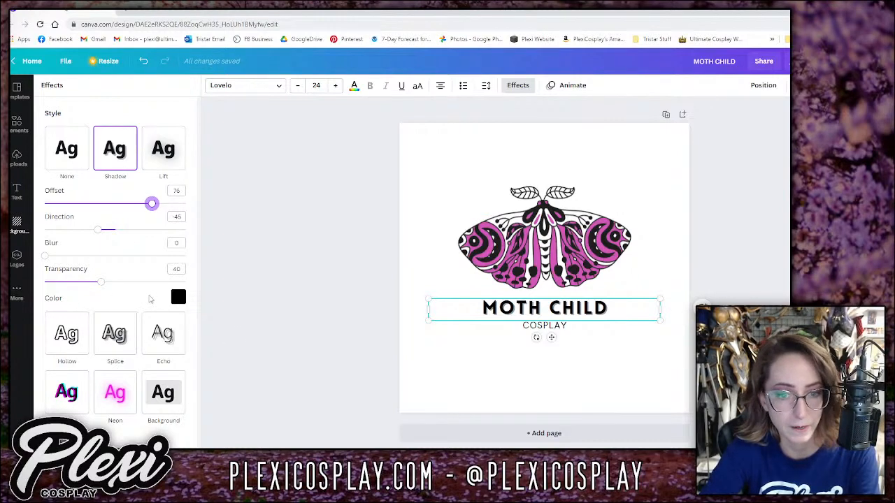
click(178, 297)
click(122, 338)
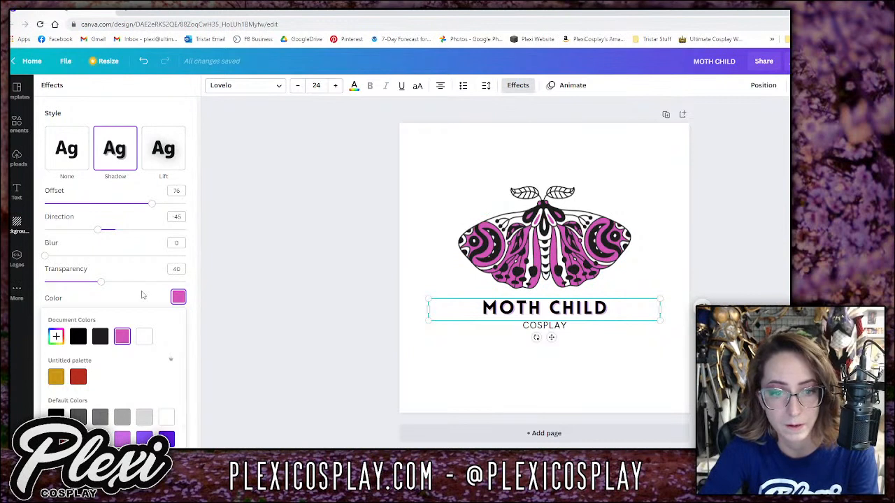
Fine-tune the title's shadow to offset 80, direction -53 and blur 0.
drag(49, 258, 21, 263)
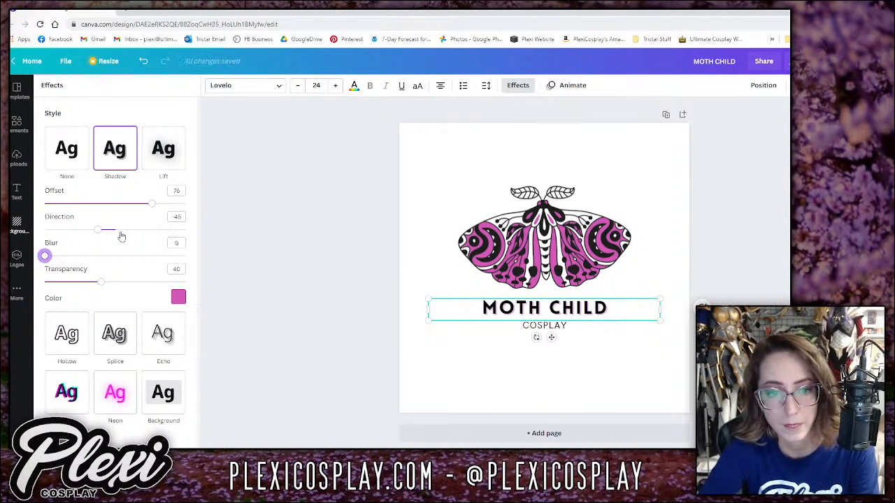
mouse_move(98, 234)
mouse_down()
mouse_move(84, 232)
mouse_move(98, 237)
mouse_up()
drag(154, 210, 172, 204)
mouse_move(99, 233)
mouse_down()
mouse_move(106, 230)
mouse_move(90, 230)
mouse_up()
drag(173, 204, 158, 208)
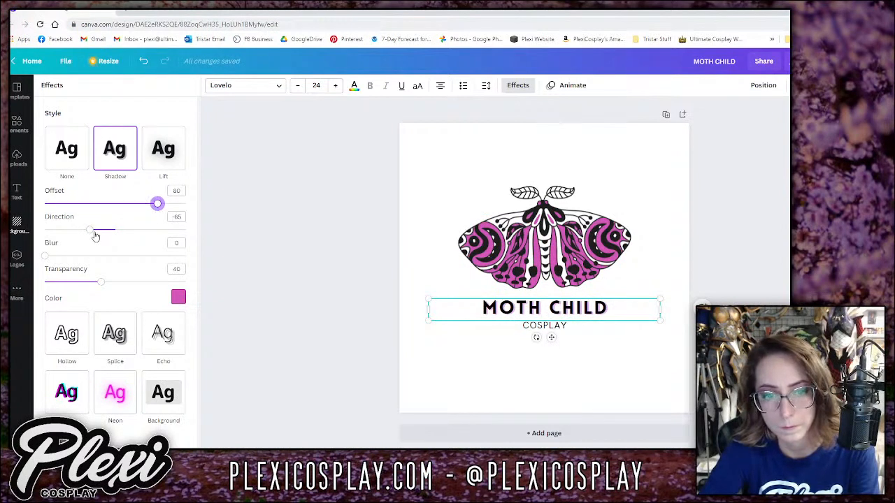
drag(91, 230, 94, 229)
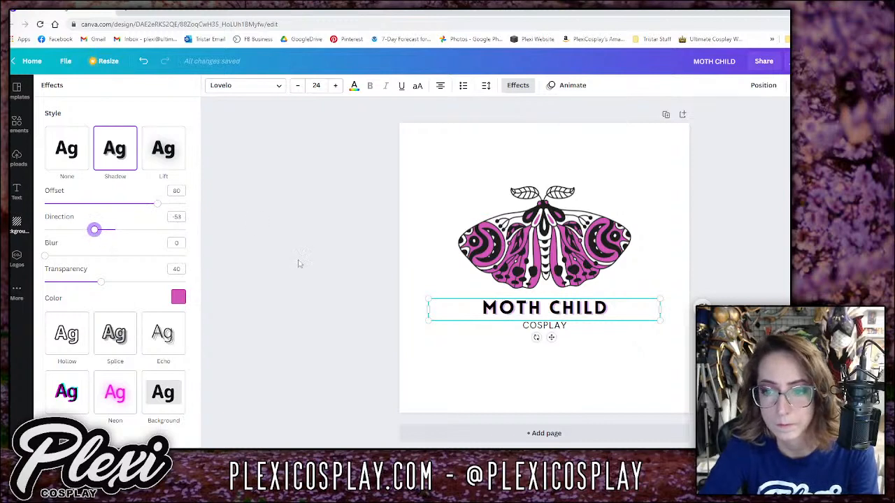
click(287, 272)
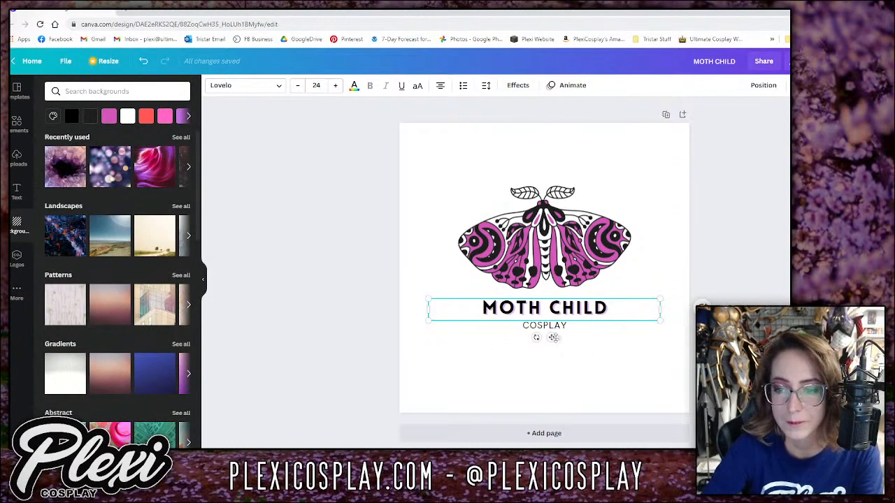
click(289, 274)
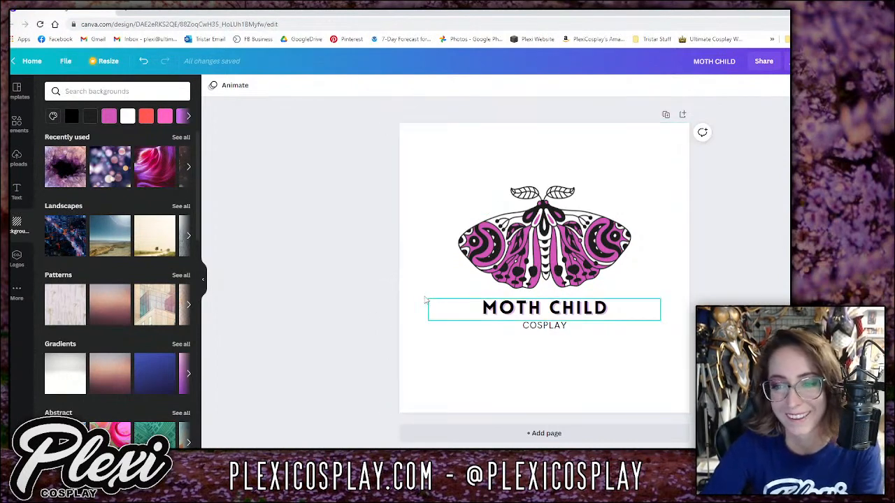
Duplicate the "MOTH CHILD" title and give the copy a white Hollow effect with thickness 14.
click(593, 308)
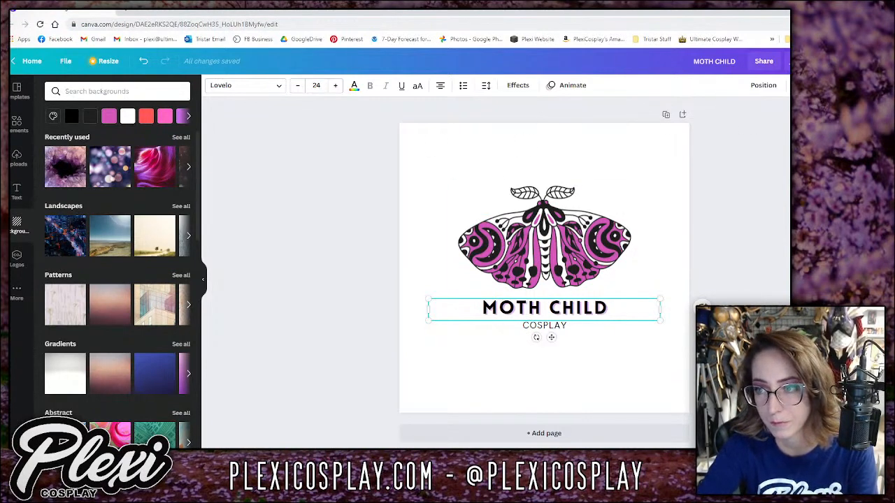
key(ctrl+d)
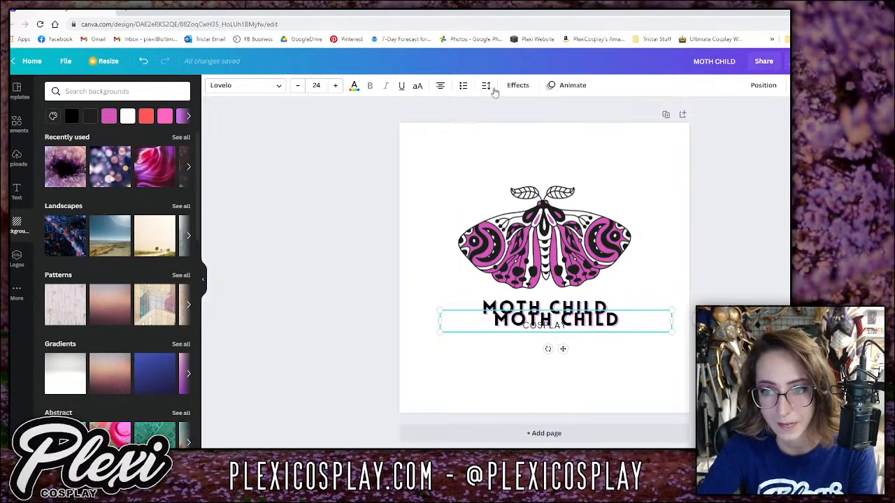
click(517, 85)
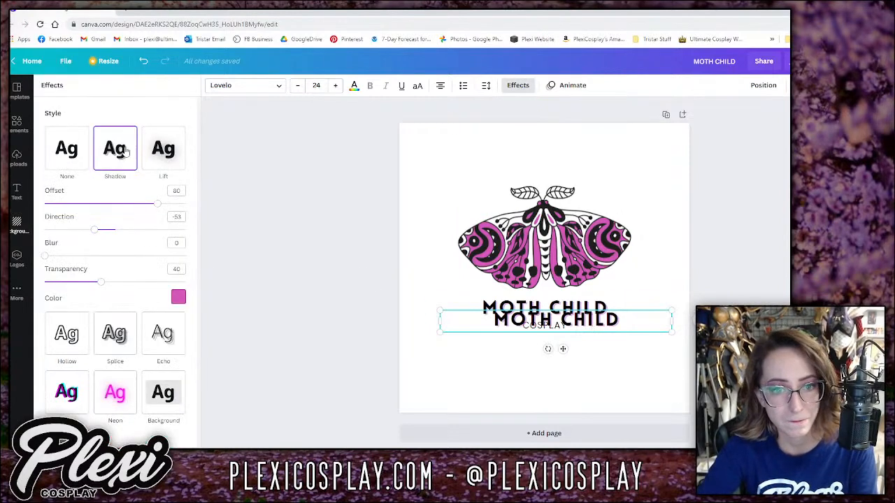
scroll(127, 220, down, 1)
click(50, 309)
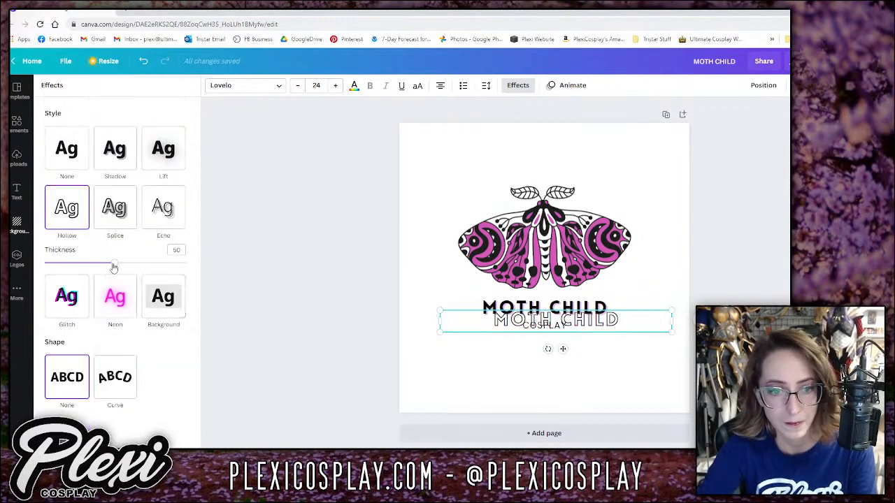
drag(114, 267, 63, 263)
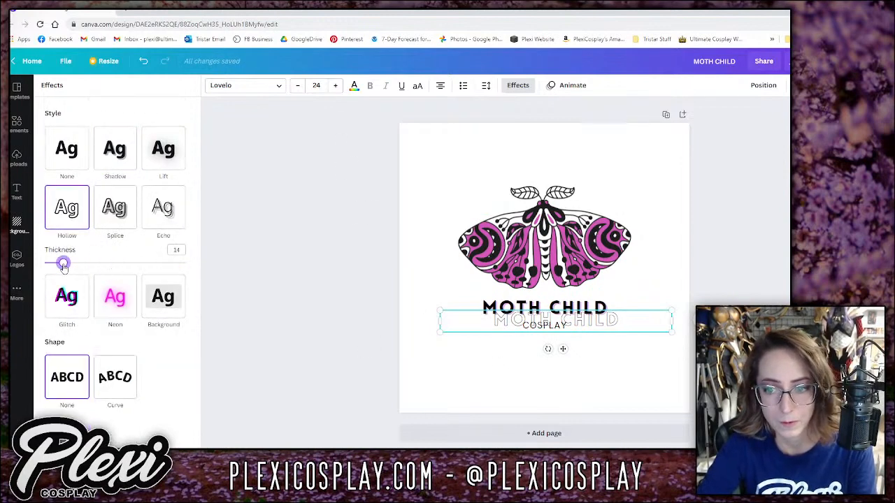
click(354, 87)
click(155, 133)
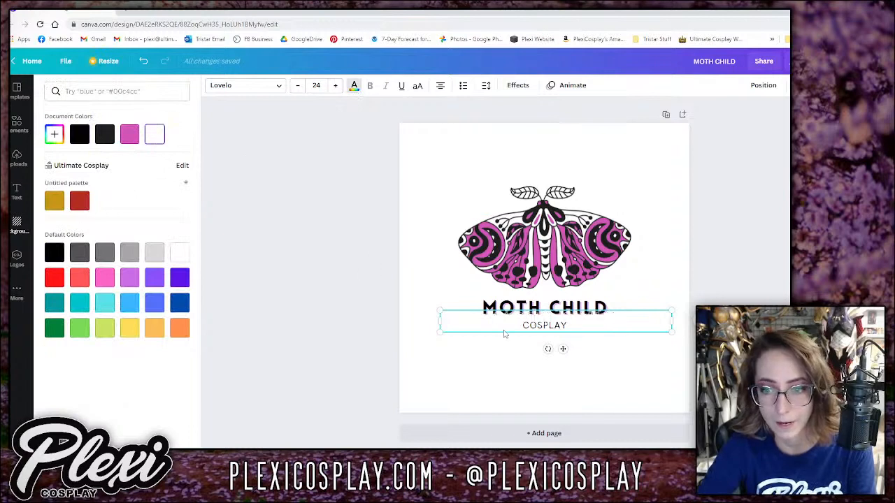
Align the white hollow copy over the original "MOTH CHILD" title and compare it with the heading on the Moth Child Cosplay website.
drag(503, 309, 496, 307)
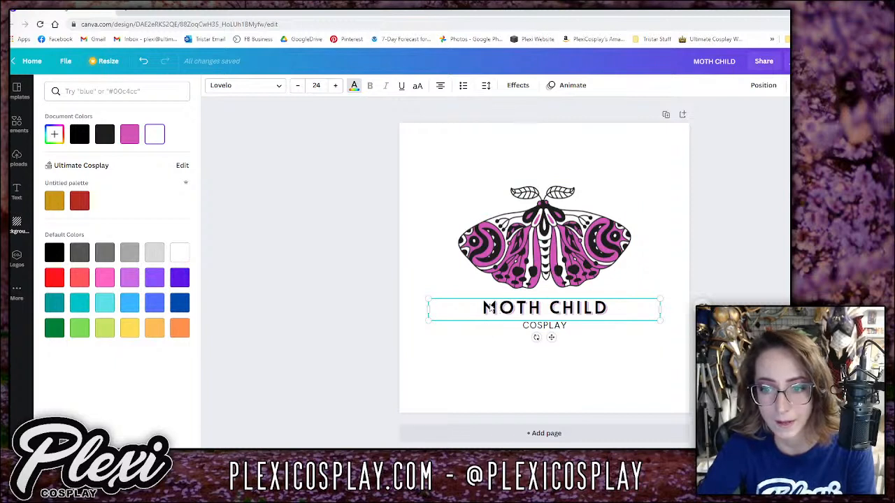
mouse_move(490, 310)
mouse_down()
mouse_move(485, 335)
mouse_move(491, 308)
mouse_up()
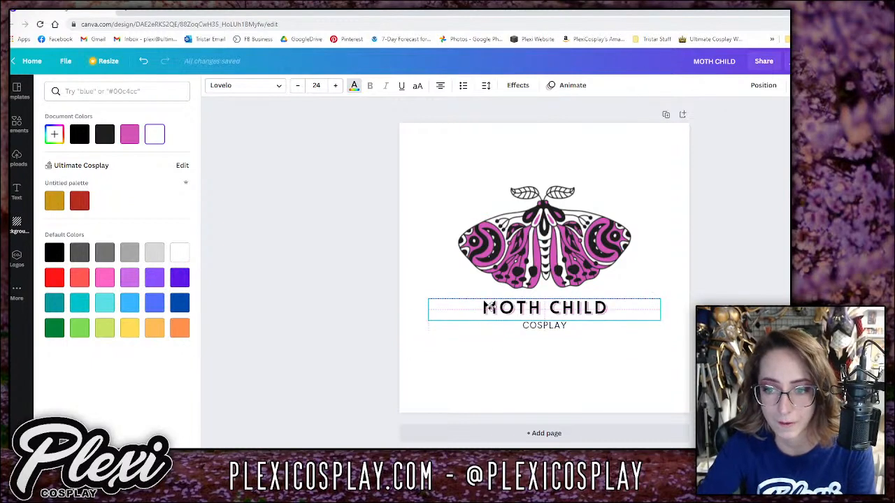
click(367, 365)
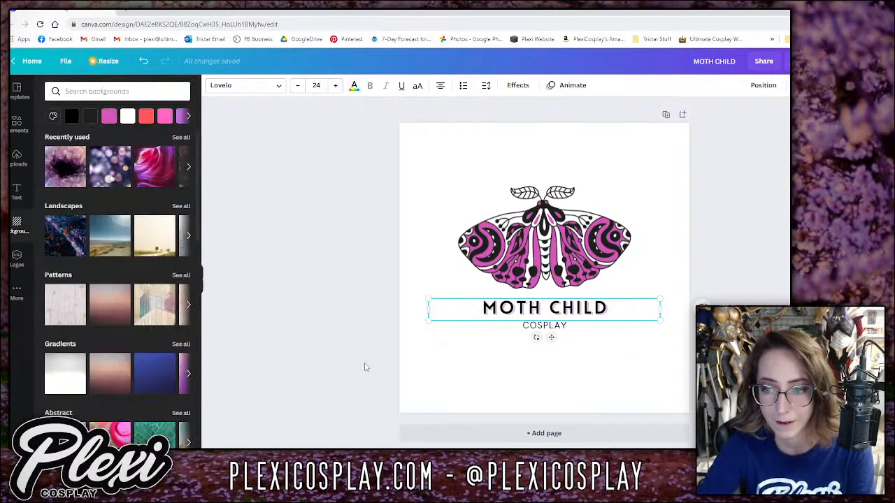
click(318, 387)
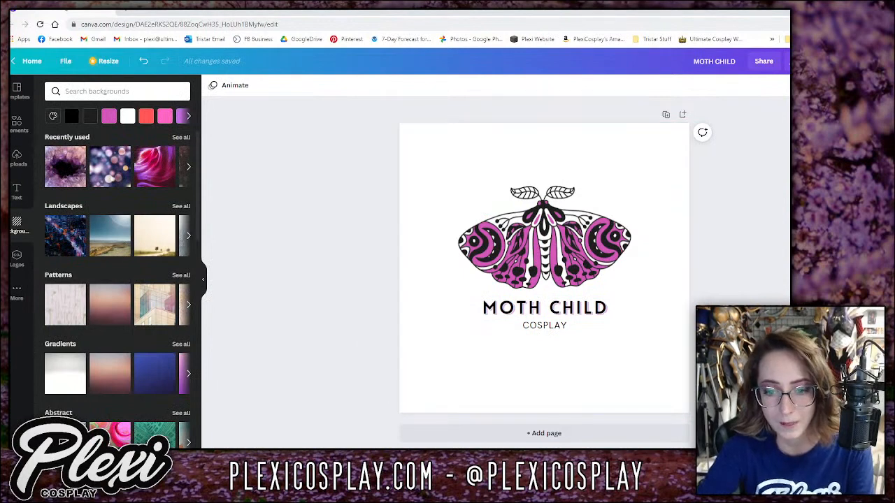
click(413, 430)
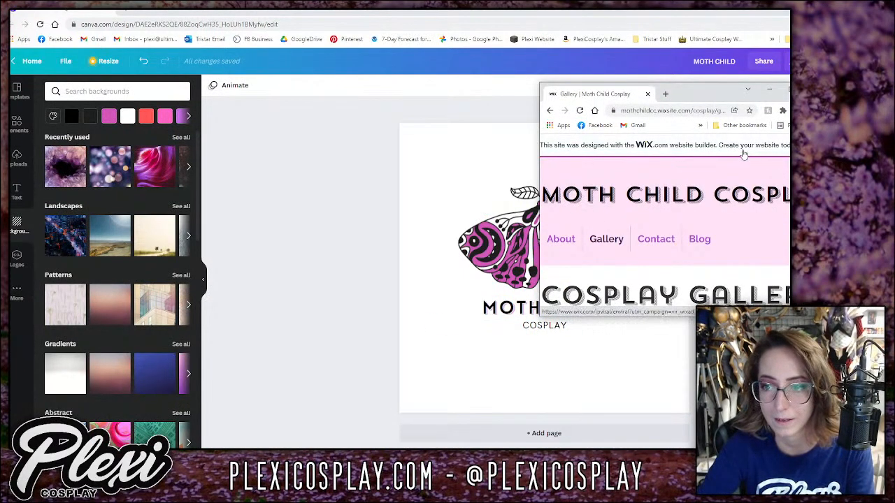
click(769, 89)
Make the "COSPLAY" subtitle bold, keeping its HK Grotesk Pro font.
click(559, 327)
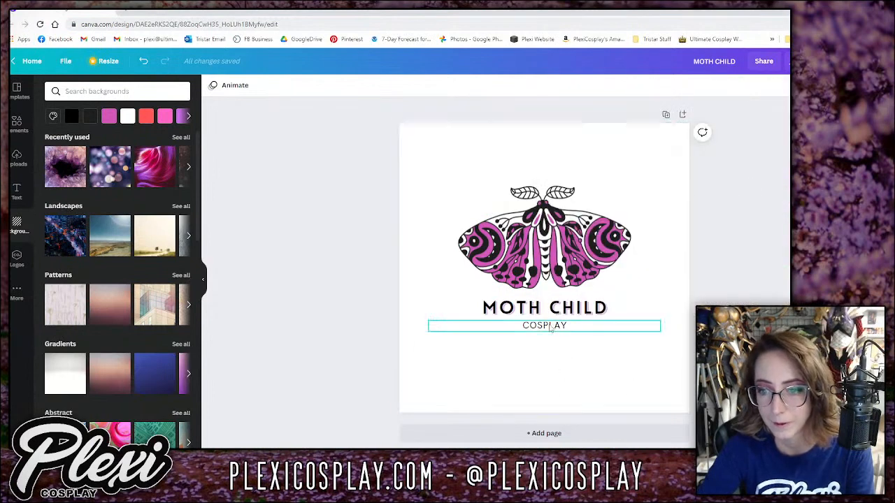
click(280, 86)
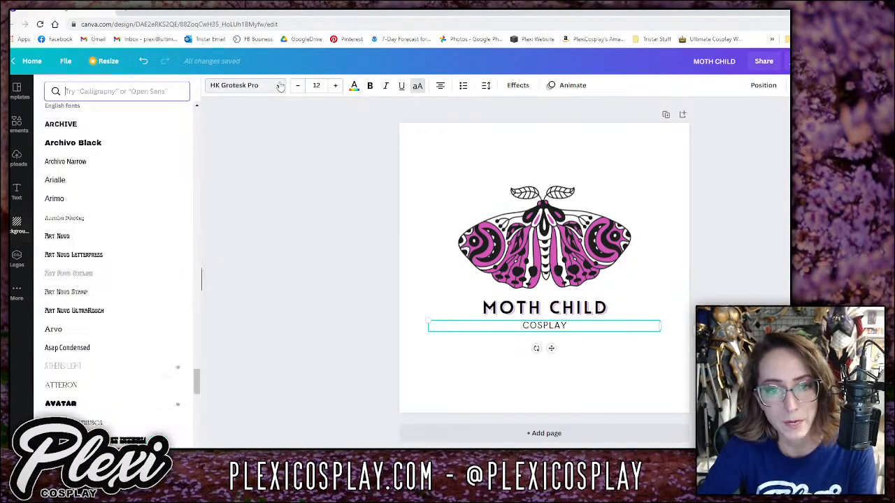
click(281, 86)
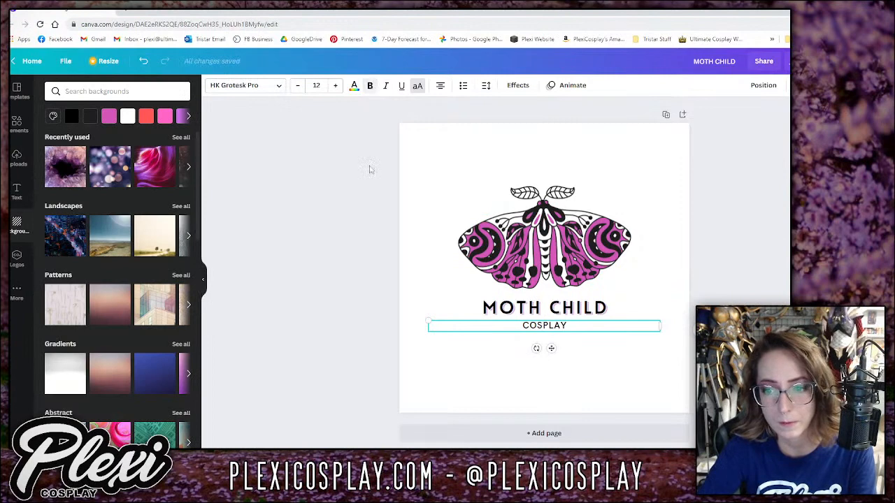
click(397, 345)
click(539, 326)
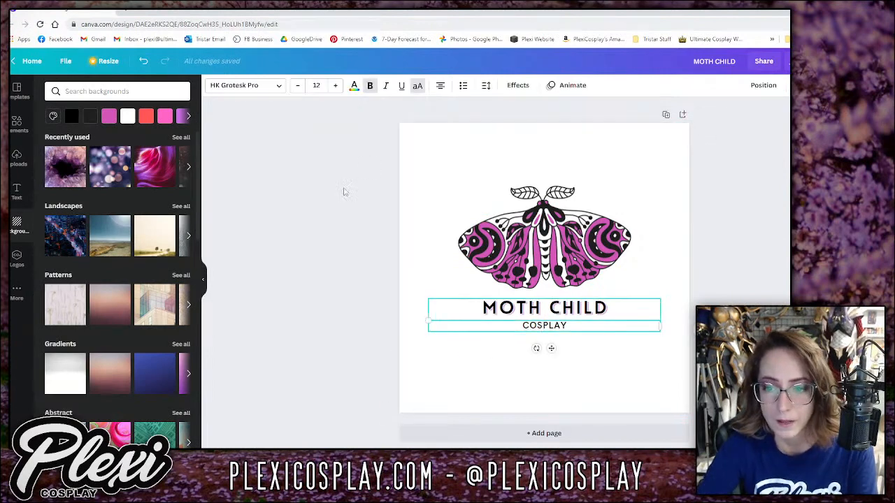
Try the Lift effect at intensity 50 on the "COSPLAY" subtitle and set its effect style back to None.
click(517, 85)
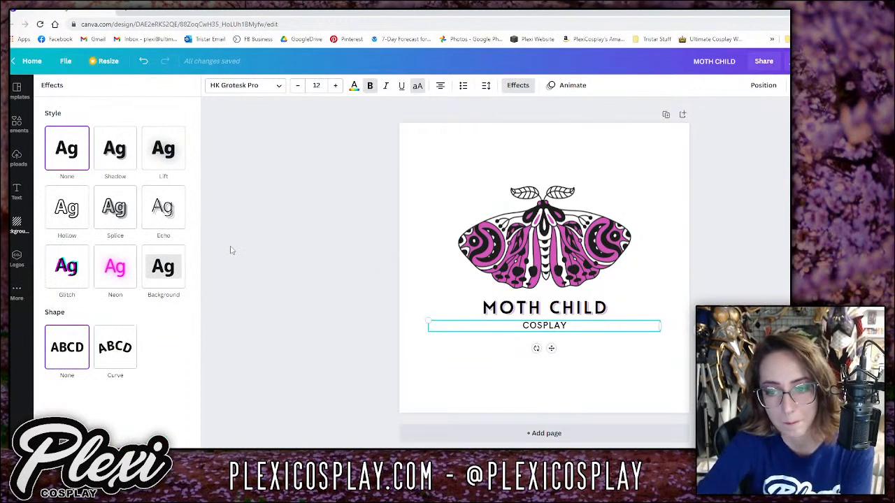
click(156, 148)
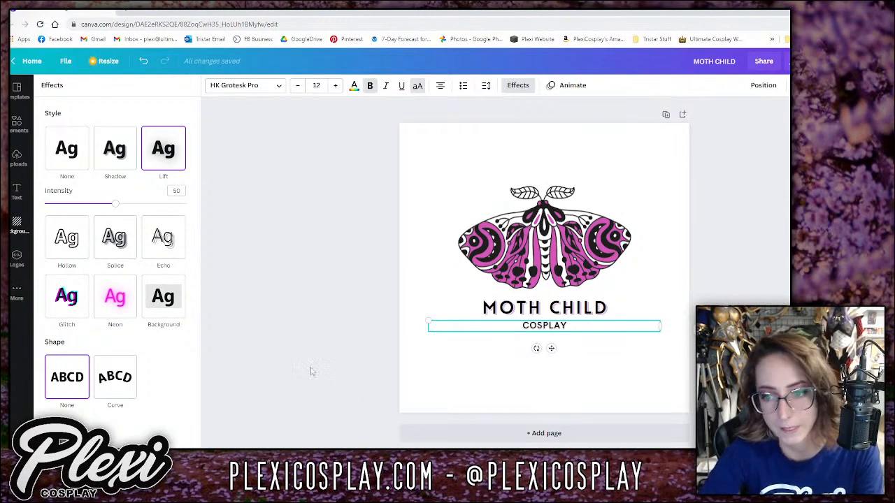
click(517, 86)
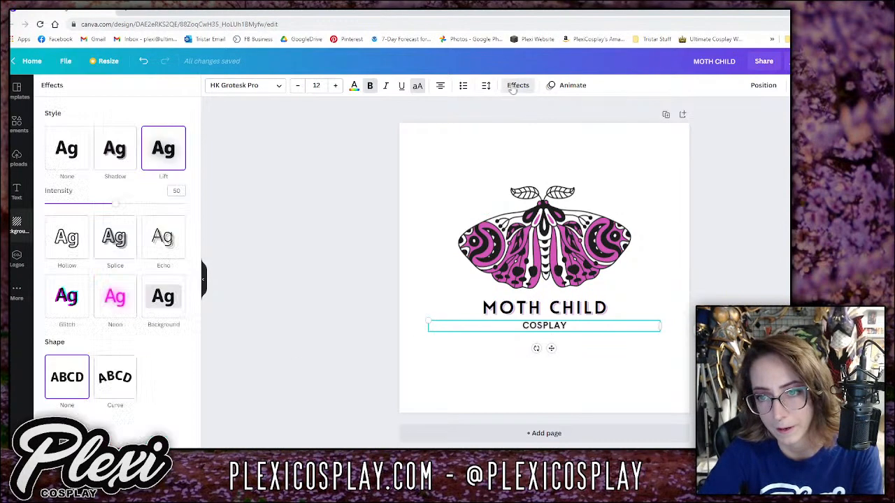
click(75, 155)
click(303, 259)
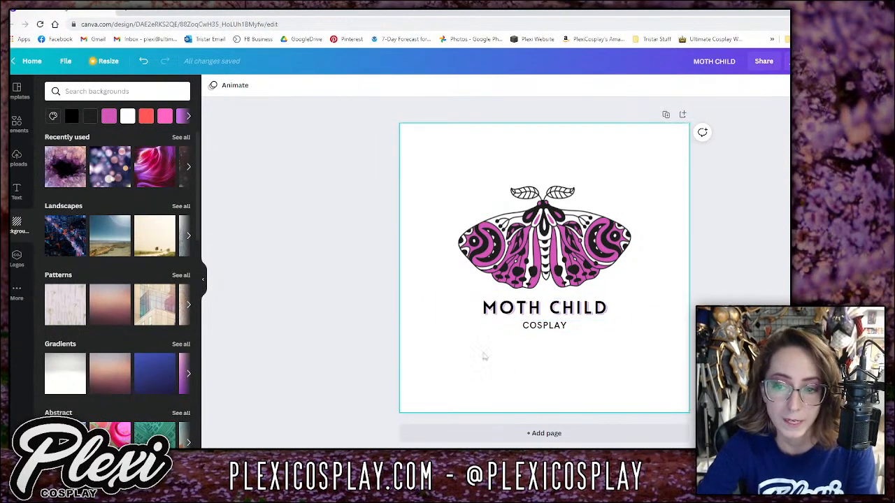
Select both overlapping "MOTH CHILD" text layers and group them into one title.
mouse_move(486, 311)
mouse_down()
mouse_move(489, 324)
mouse_move(496, 308)
mouse_up()
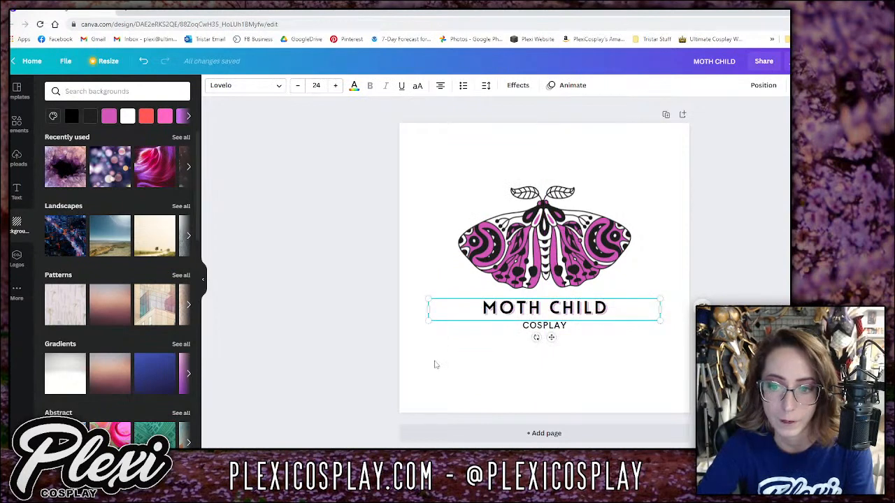
click(415, 318)
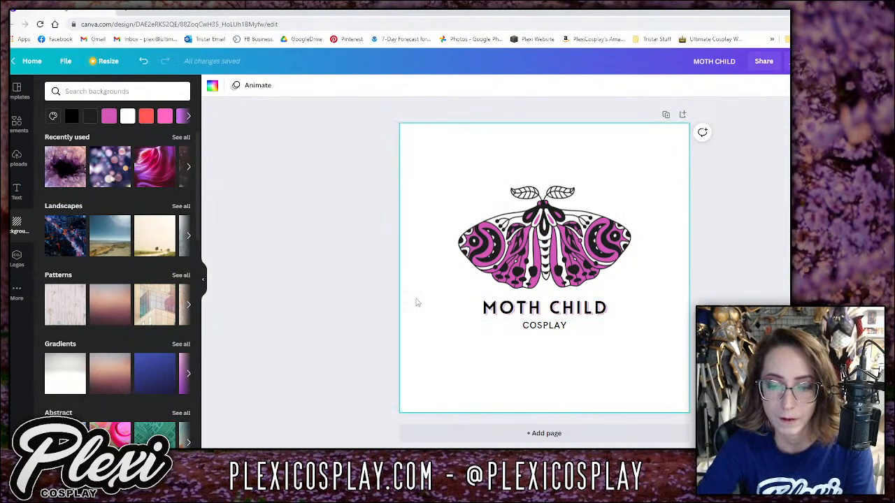
drag(430, 307, 502, 318)
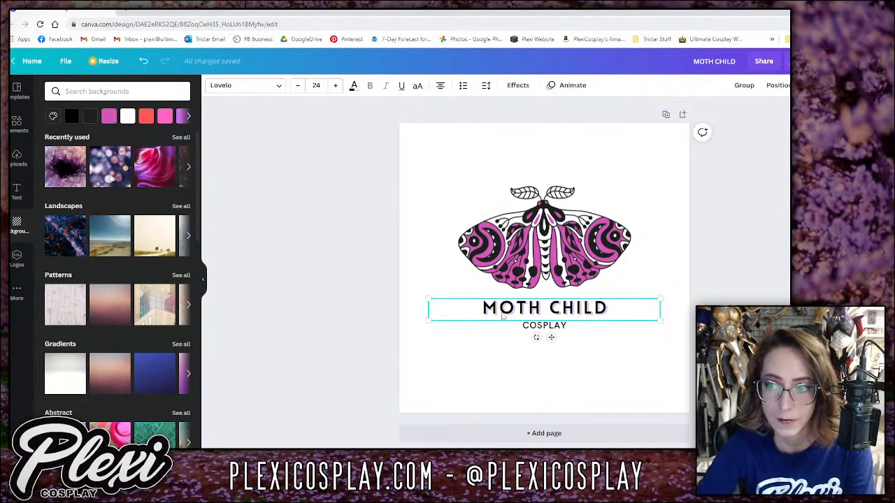
click(744, 85)
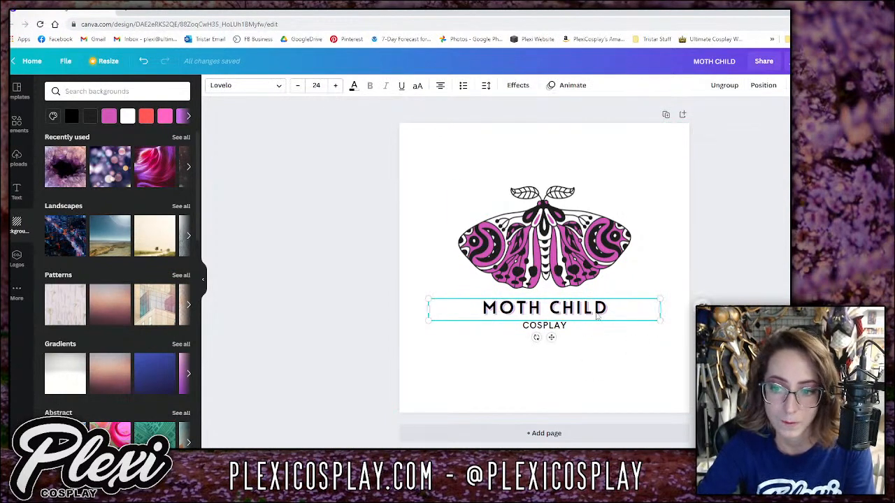
click(591, 356)
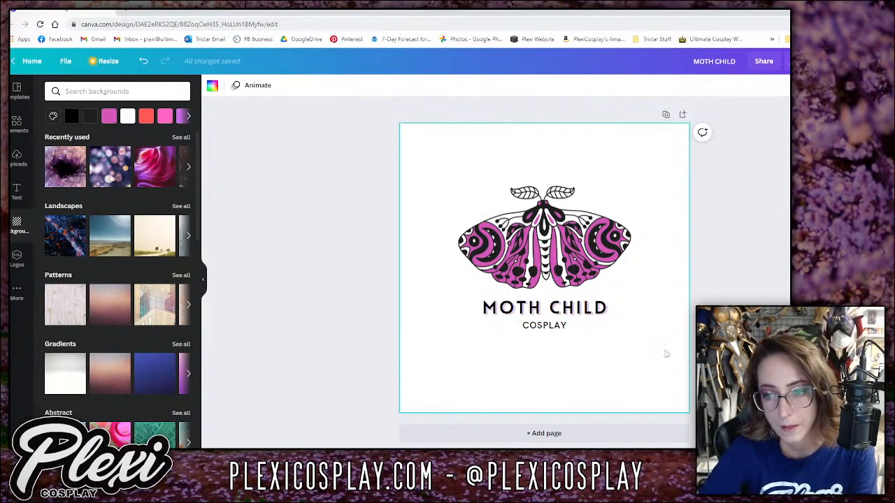
Move the grouped title and the "COSPLAY" subtitle together slightly up, closer to the moth graphic.
drag(642, 343, 466, 312)
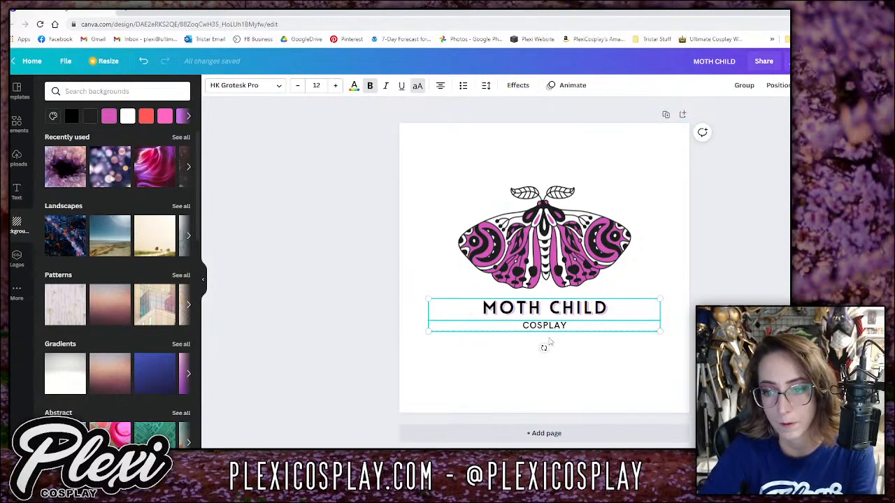
drag(543, 320, 544, 312)
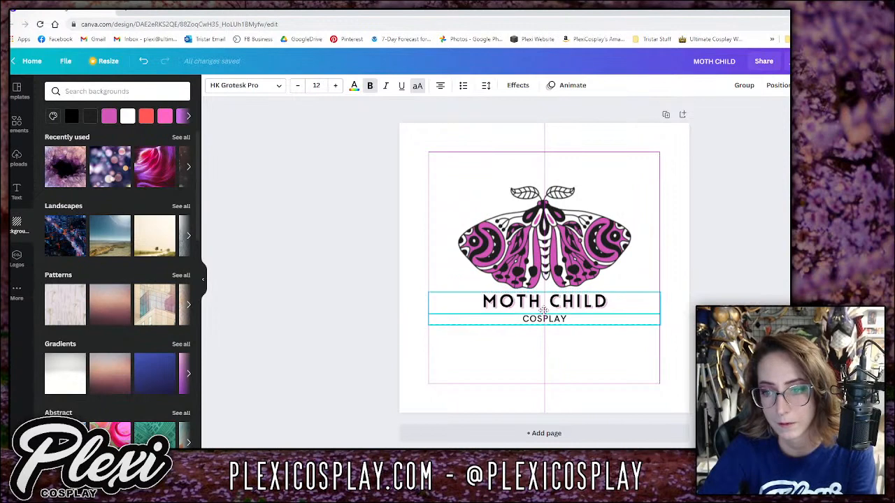
click(541, 339)
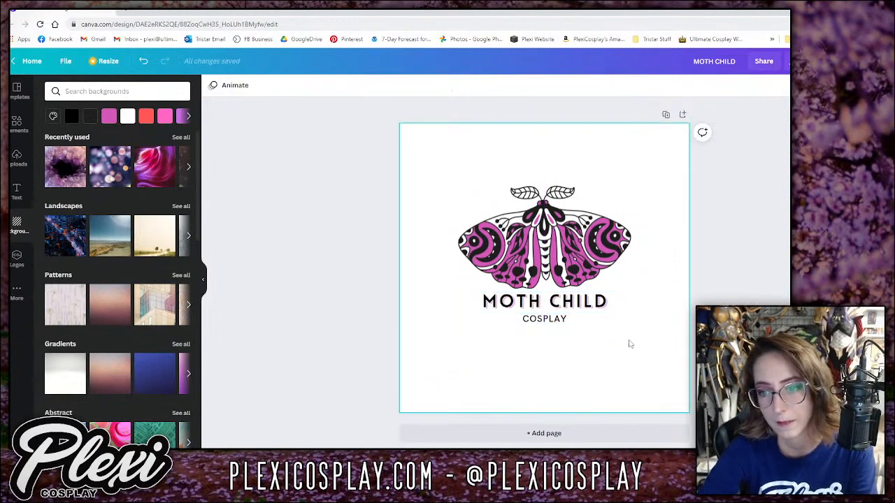
drag(558, 307, 555, 311)
click(715, 272)
Examine the image-editing effects available for the moth graphic without applying any.
click(606, 254)
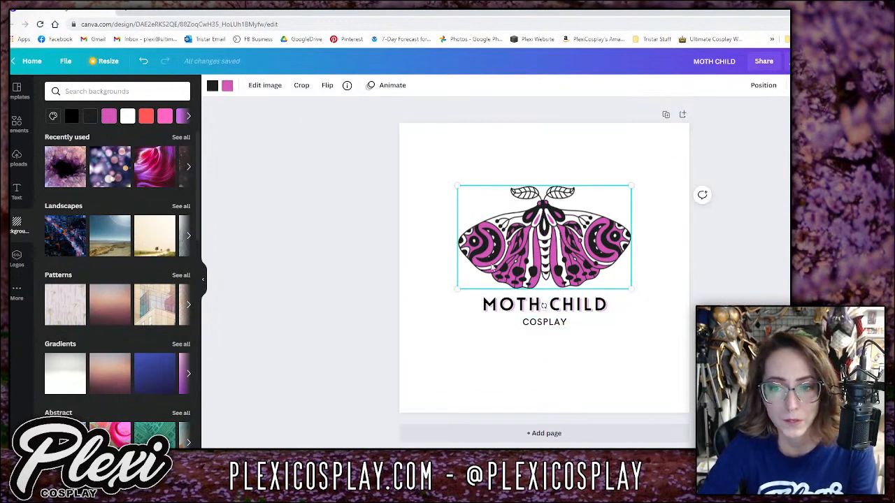
click(265, 85)
scroll(81, 196, down, 2)
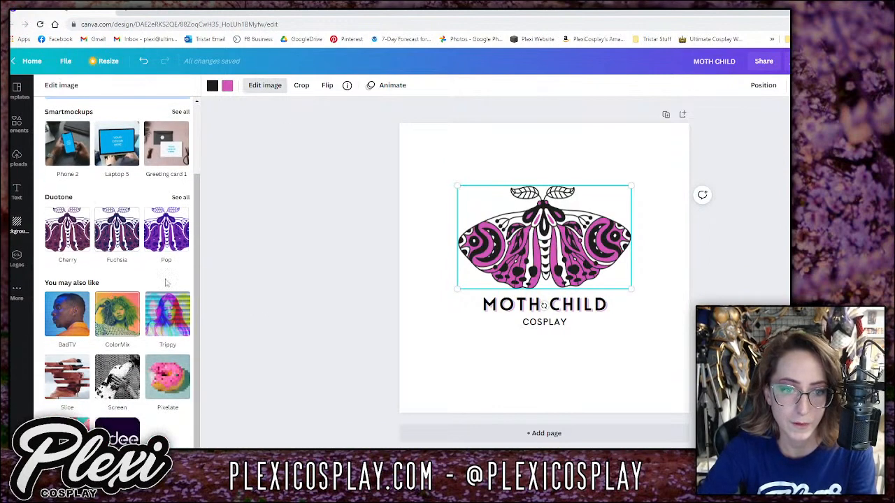
scroll(167, 256, up, 2)
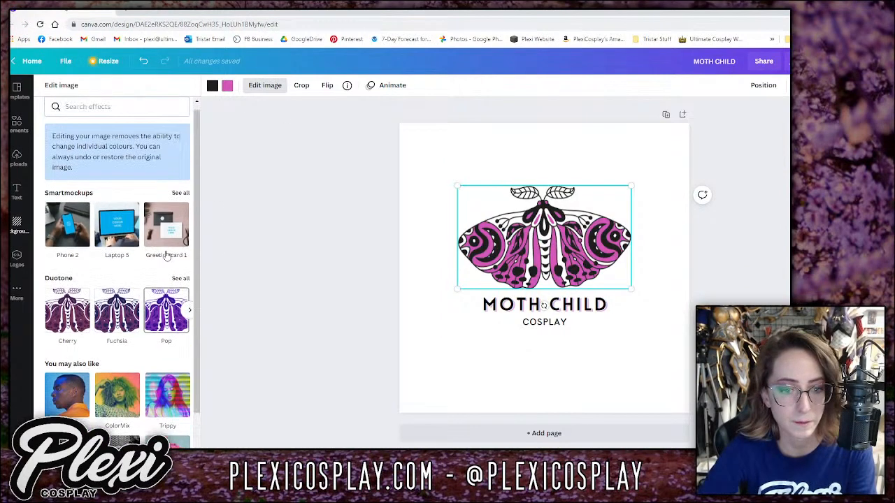
click(312, 243)
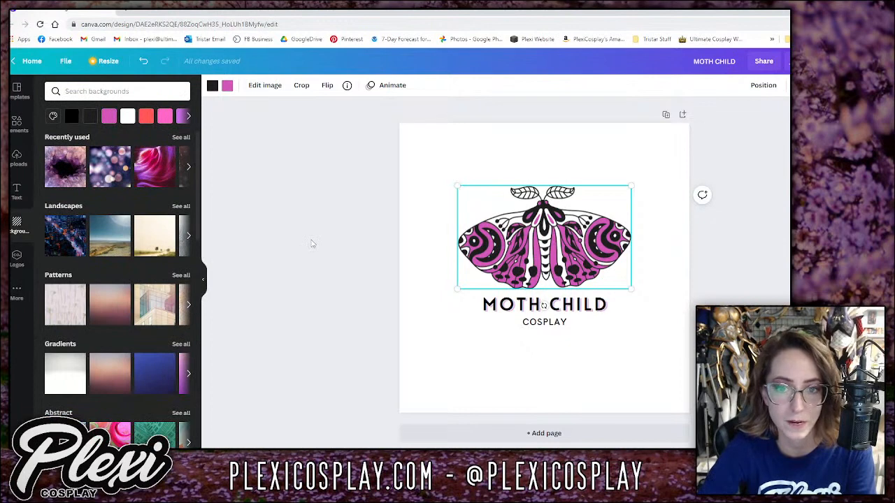
click(313, 244)
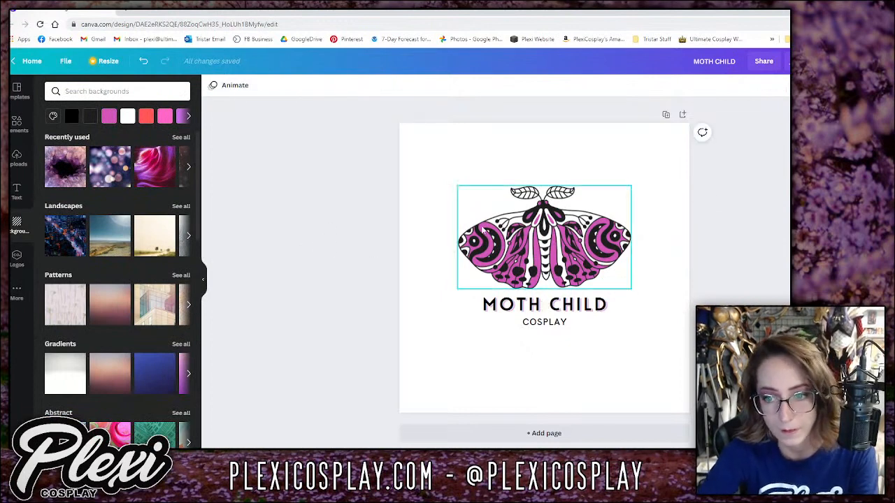
click(459, 222)
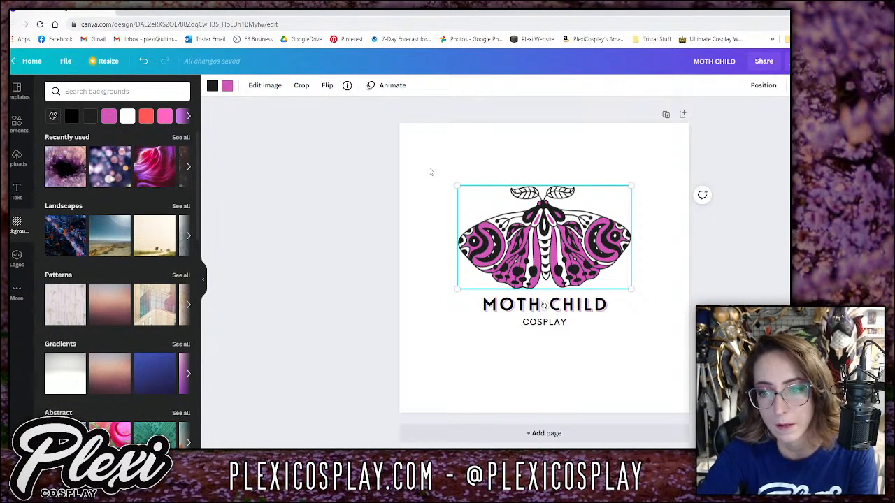
click(365, 265)
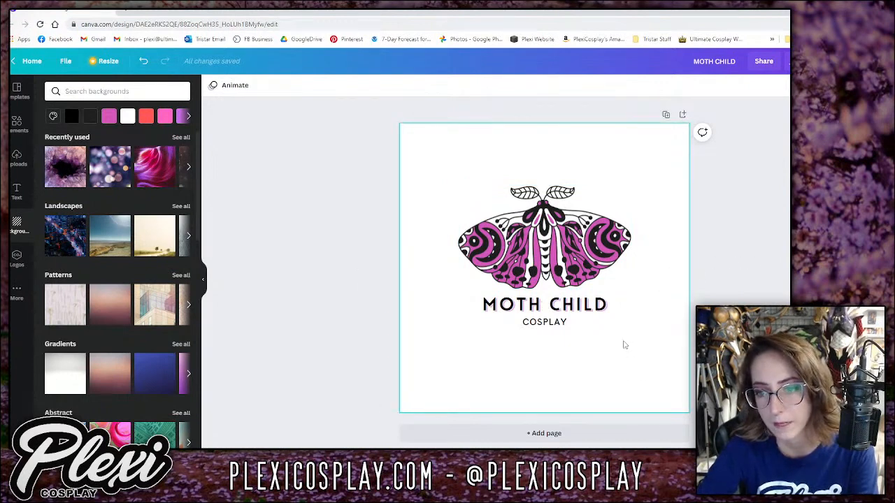
Enlarge the title and subtitle together until the subtitle reaches about size 14.3, and re-centre them beneath the moth.
drag(624, 344, 535, 310)
drag(659, 329, 706, 335)
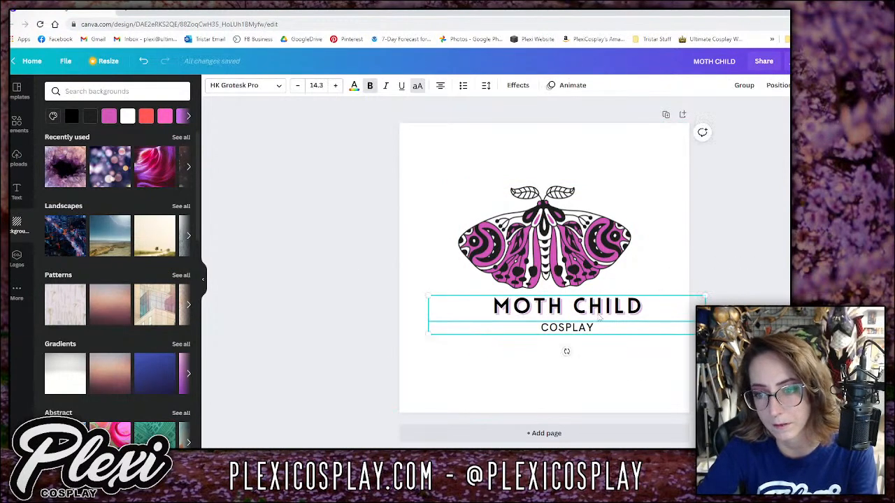
drag(599, 316, 572, 311)
click(720, 323)
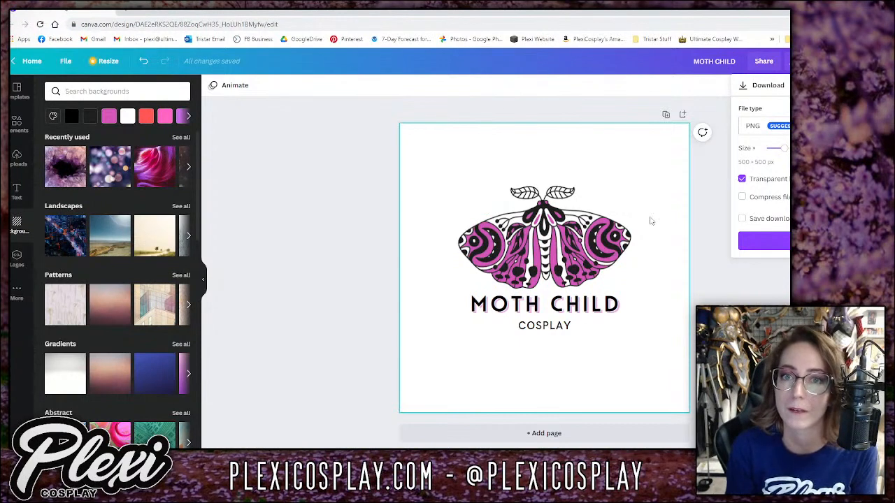
click(720, 219)
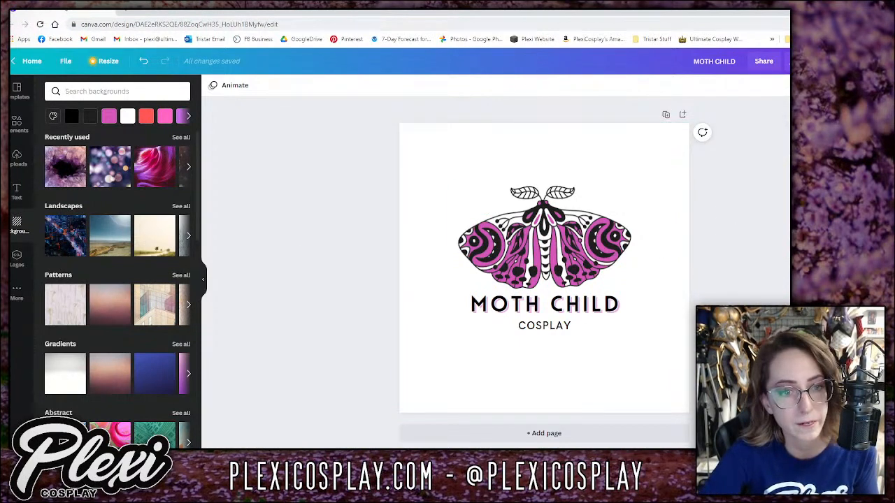
Add a circle shape, enlarge it to surround the whole logo centred on the page, and colour it light grey.
click(16, 125)
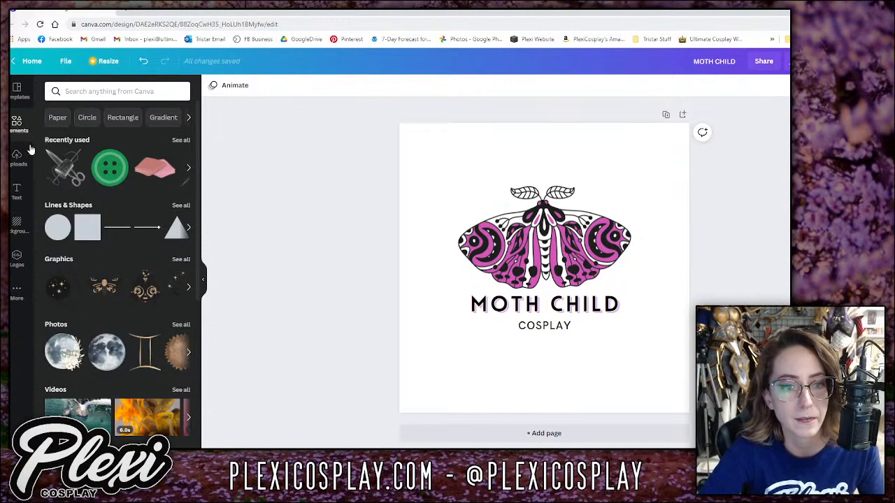
click(58, 228)
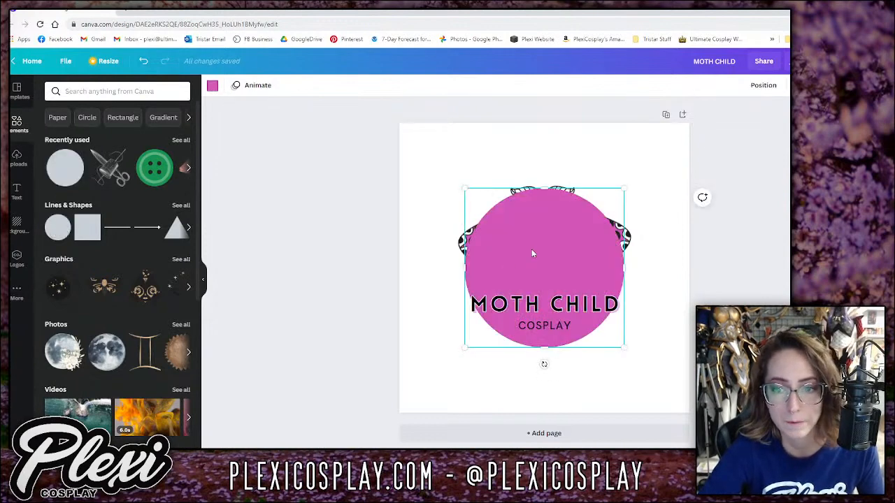
drag(531, 249, 479, 203)
drag(574, 308, 656, 386)
mouse_move(515, 165)
mouse_down()
mouse_move(521, 158)
mouse_move(520, 166)
mouse_up()
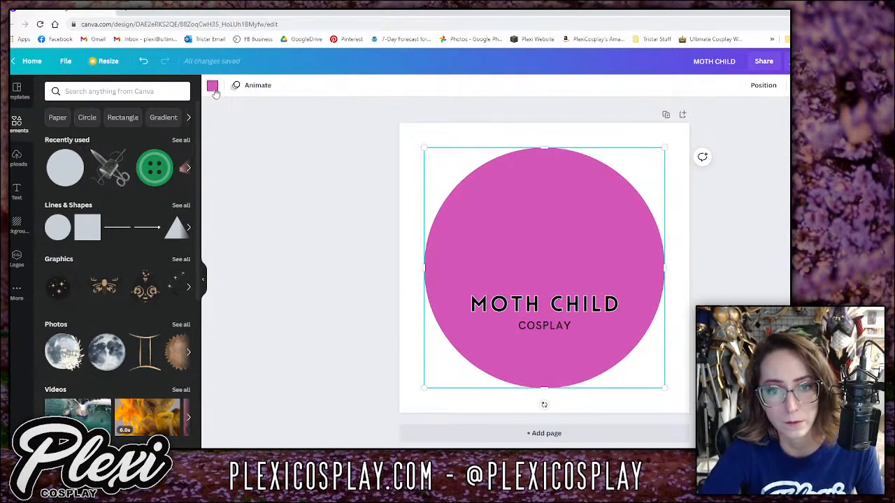
click(213, 86)
click(154, 252)
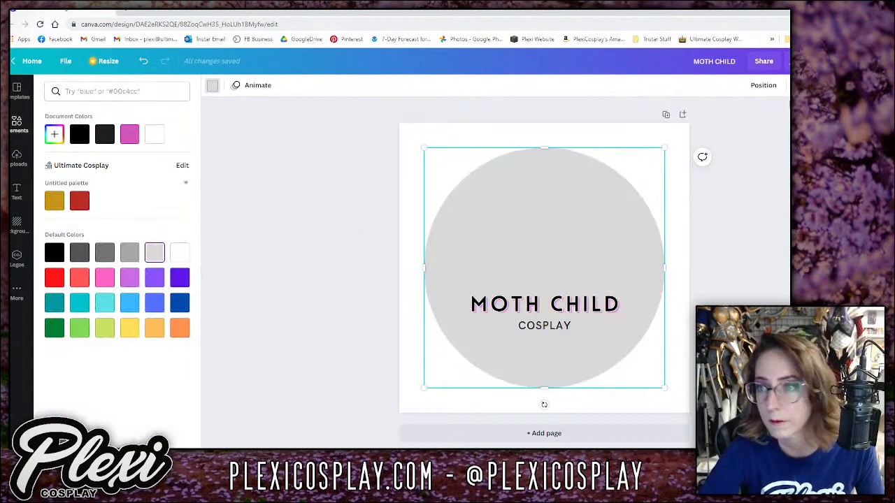
Recolour the circle backdrop white and fill the page background with the pink from the document colours.
click(762, 89)
click(767, 114)
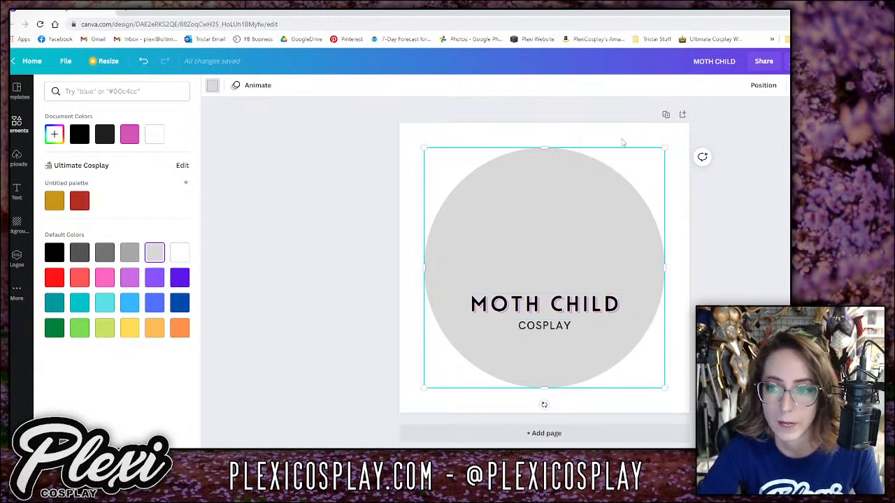
click(154, 133)
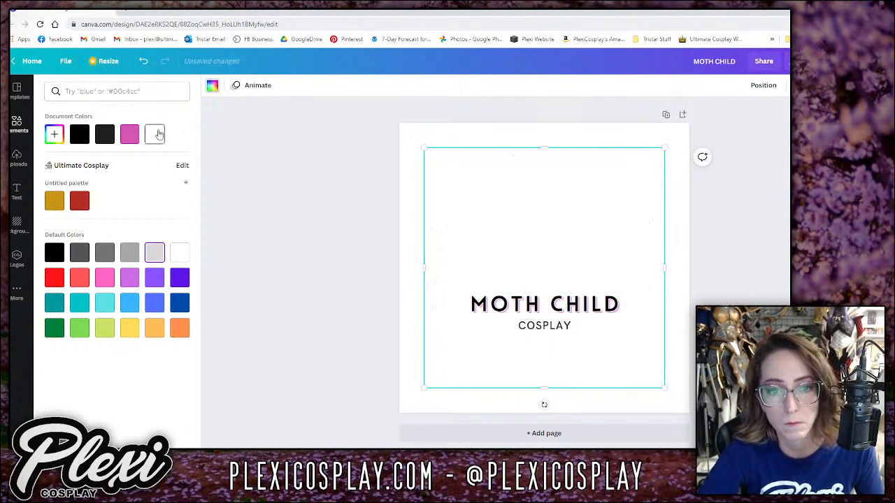
click(17, 227)
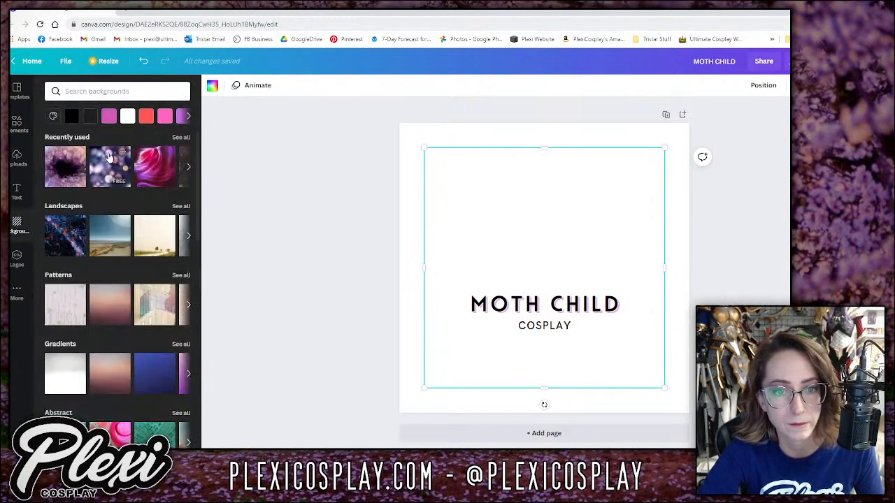
click(109, 116)
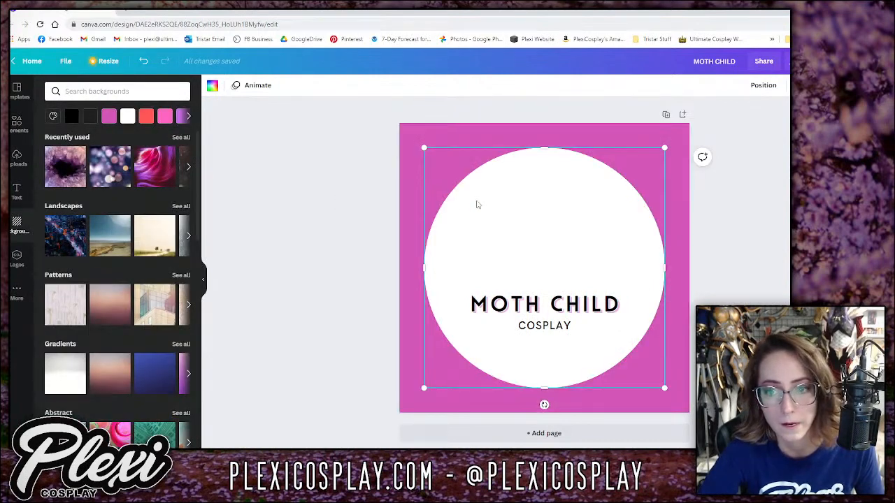
Send the white circle backward behind the moth and shrink it to fit more closely around the logo.
click(760, 85)
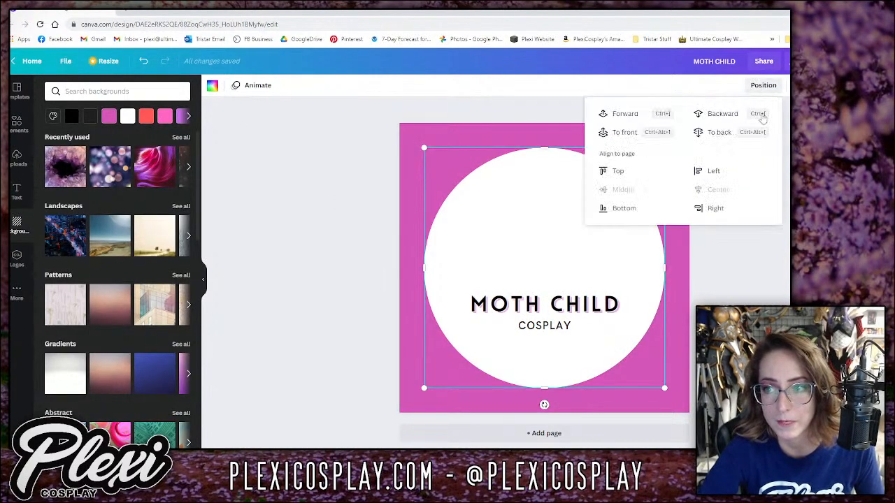
click(726, 115)
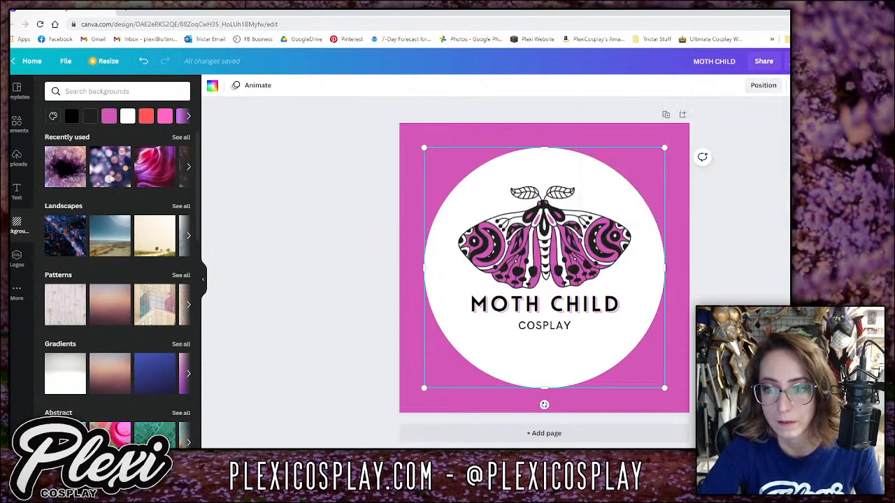
drag(664, 385, 638, 361)
drag(588, 175, 603, 176)
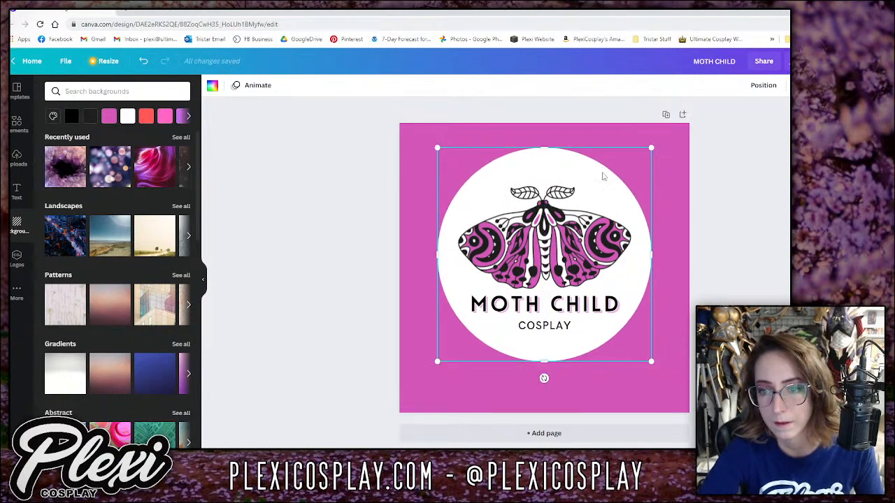
Move the circle, moth and both text lines together slightly down to centre the logo on the page.
click(764, 259)
key(ctrl+a)
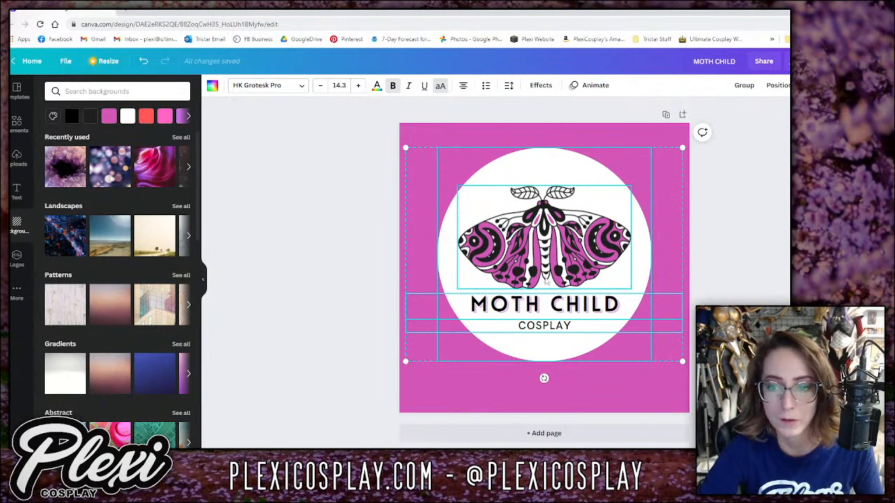
drag(543, 221, 544, 236)
click(760, 260)
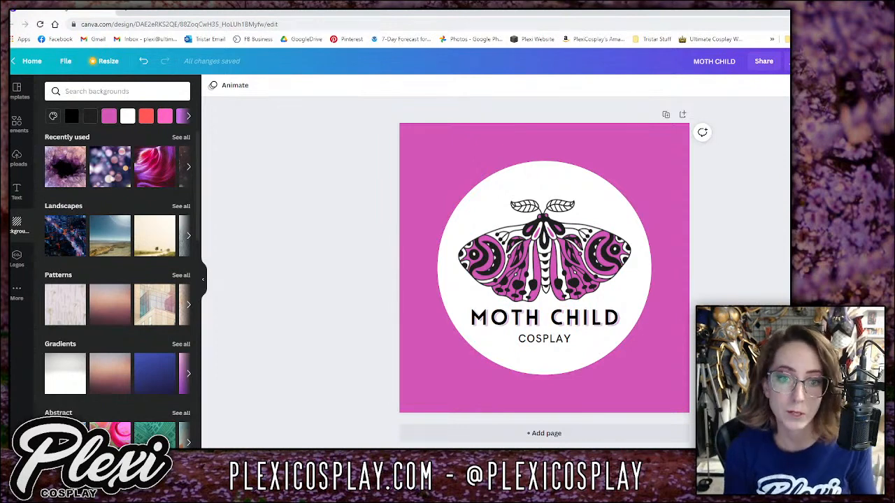
Add a second page and clear its pink background.
click(555, 431)
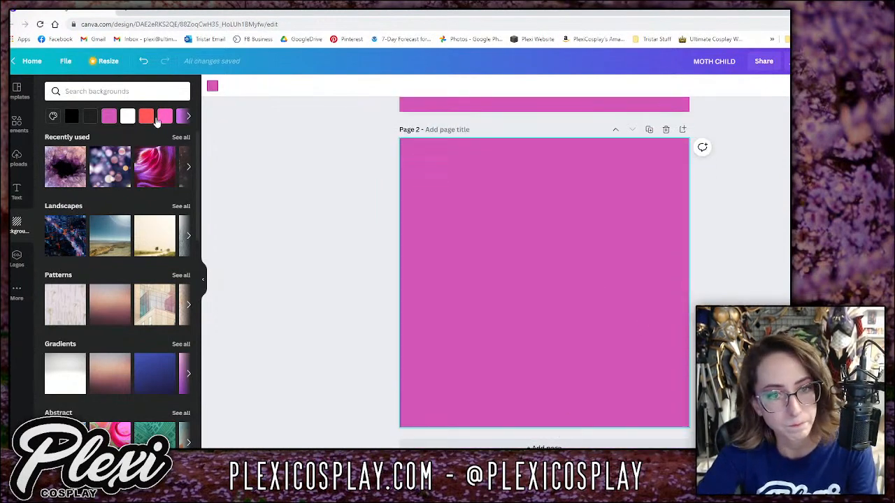
key(Delete)
click(389, 251)
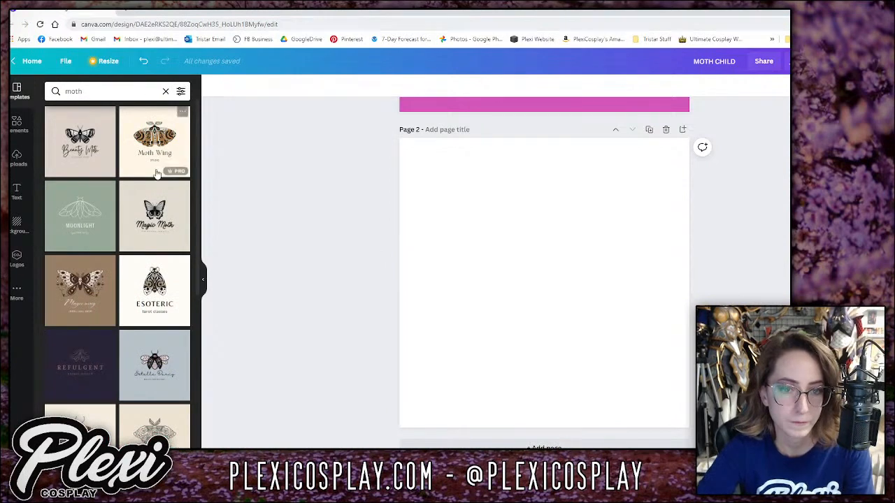
Find the "Mystic Moon Magical Gifts" design among the moth templates and apply it to page 2.
scroll(144, 232, down, 1)
scroll(143, 232, down, 2)
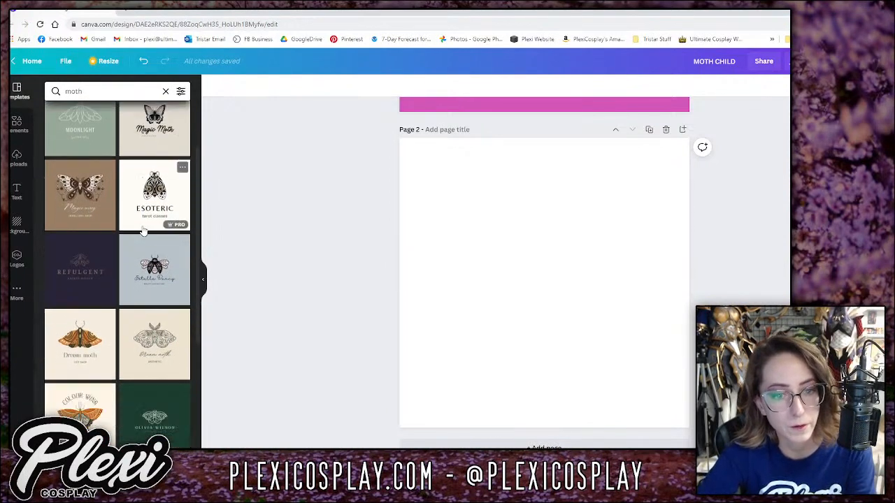
scroll(220, 364, down, 1)
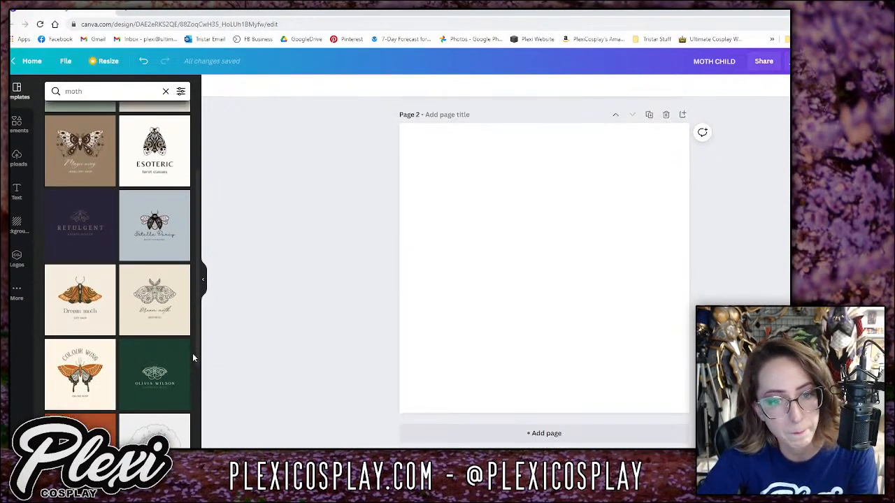
scroll(179, 356, down, 5)
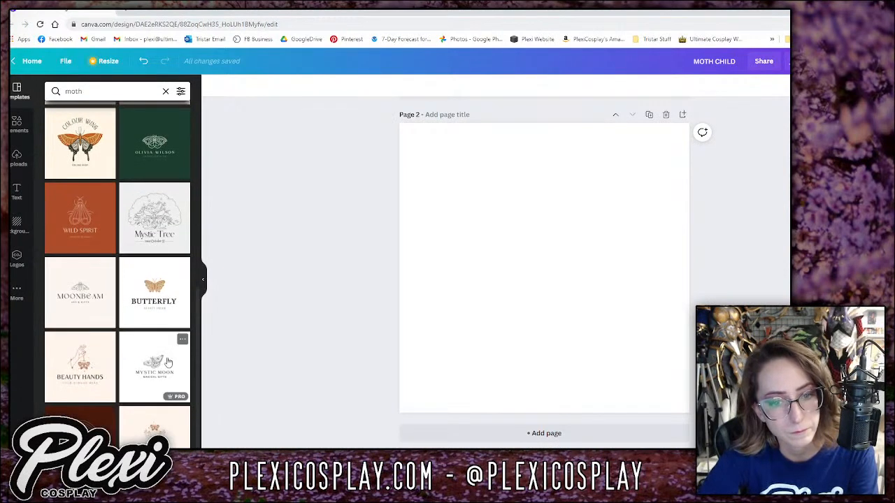
click(168, 361)
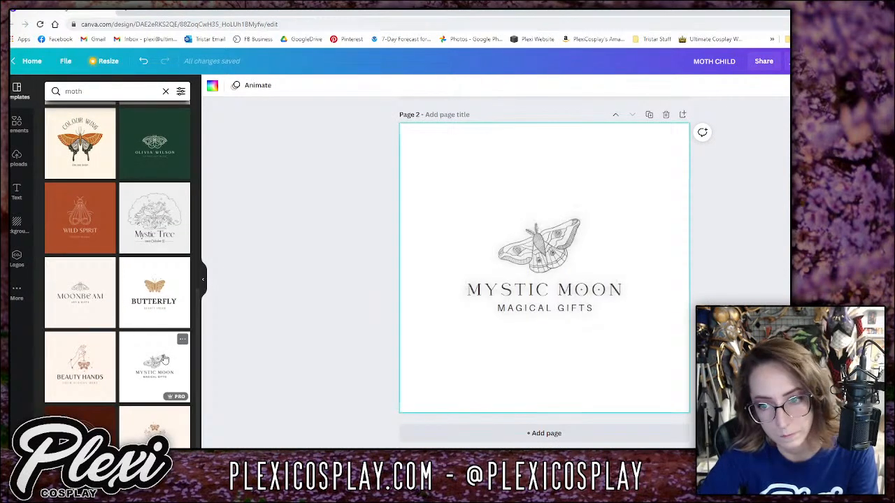
Rearrange the Mystic Moon logo horizontally, with the moth left of the title and "MAGICAL GIFTS" directly beneath the title.
drag(541, 251, 484, 258)
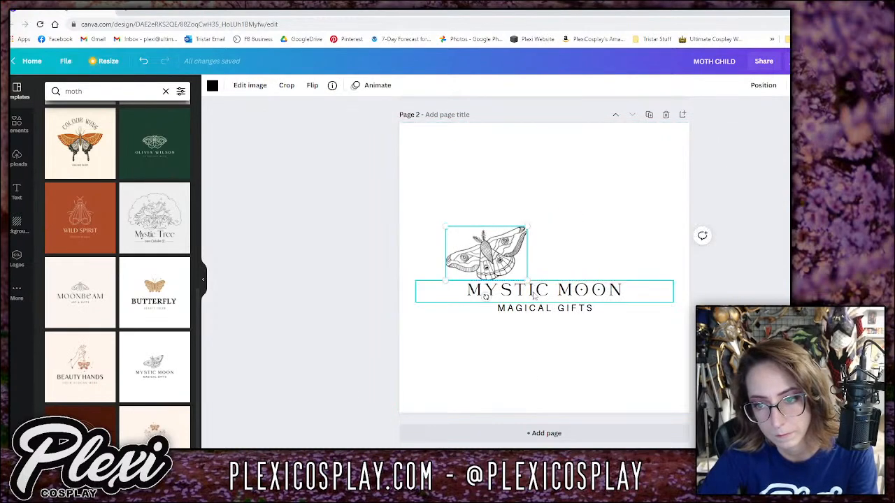
drag(485, 296, 535, 251)
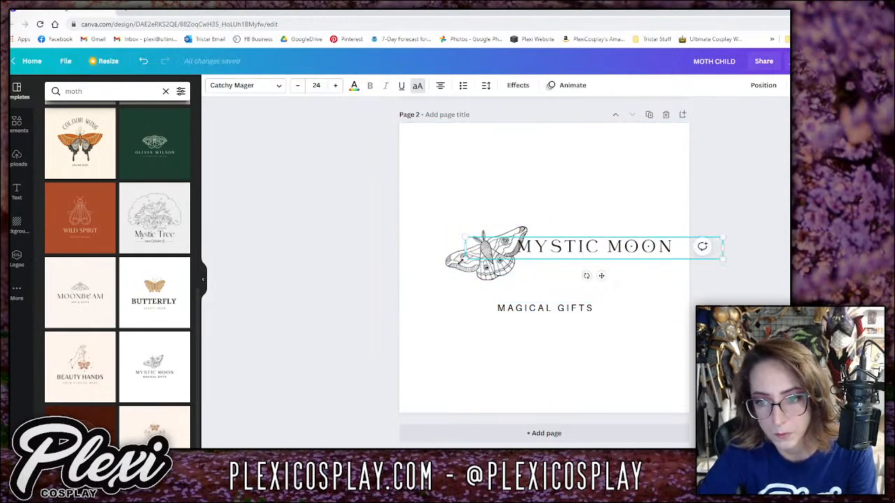
click(714, 299)
drag(456, 251, 427, 259)
scroll(605, 251, up, 5)
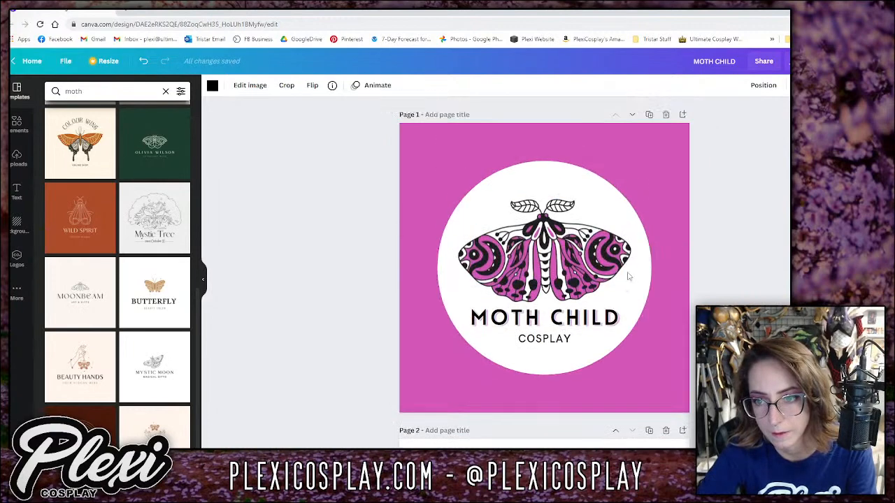
scroll(609, 352, down, 5)
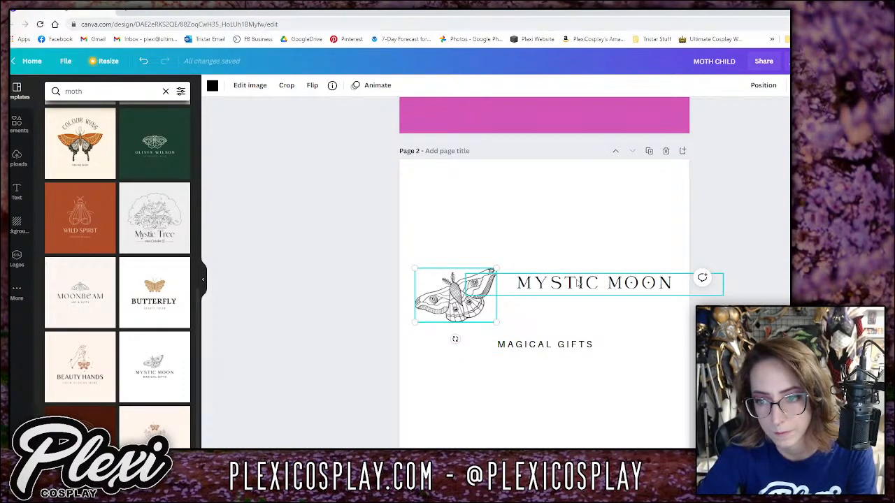
drag(577, 278, 567, 279)
drag(557, 345, 582, 285)
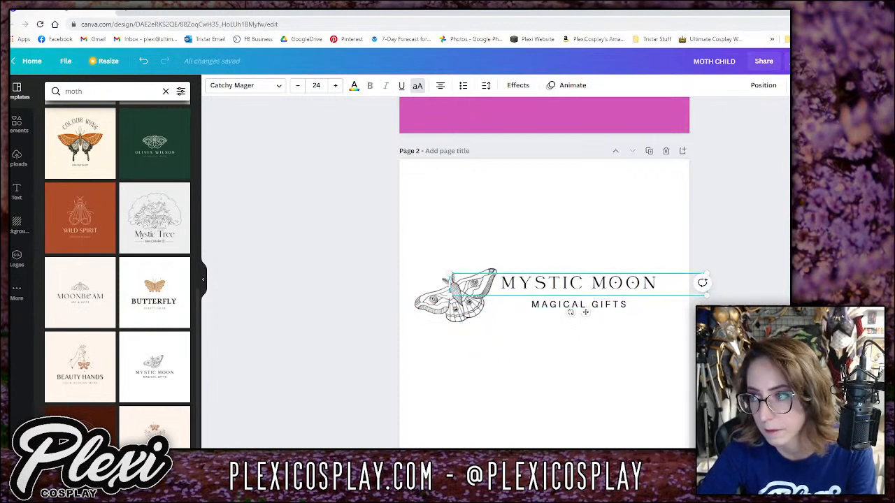
key(Escape)
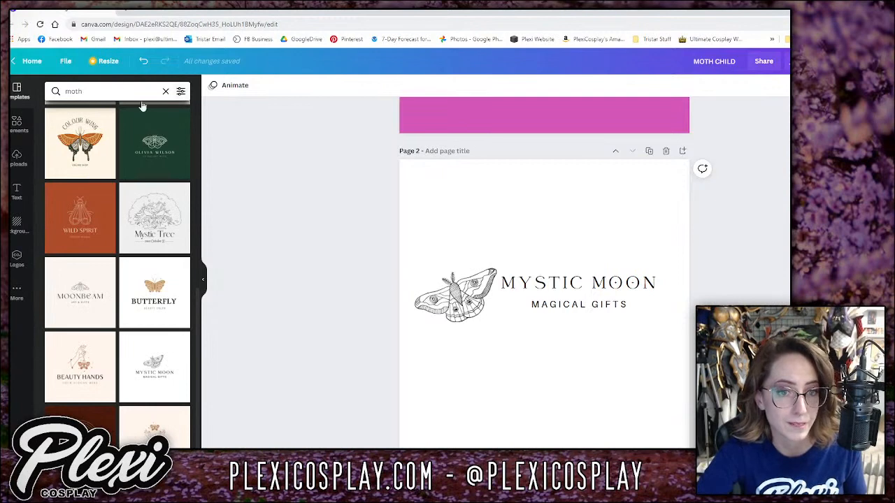
Search the design elements for "CRAFT" and look through the graphics.
click(17, 124)
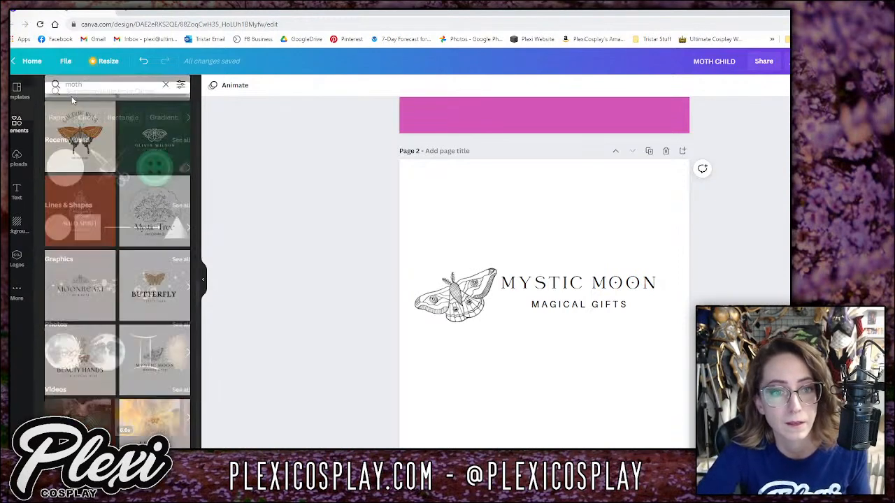
click(91, 92)
text(CRAFT)
key(Return)
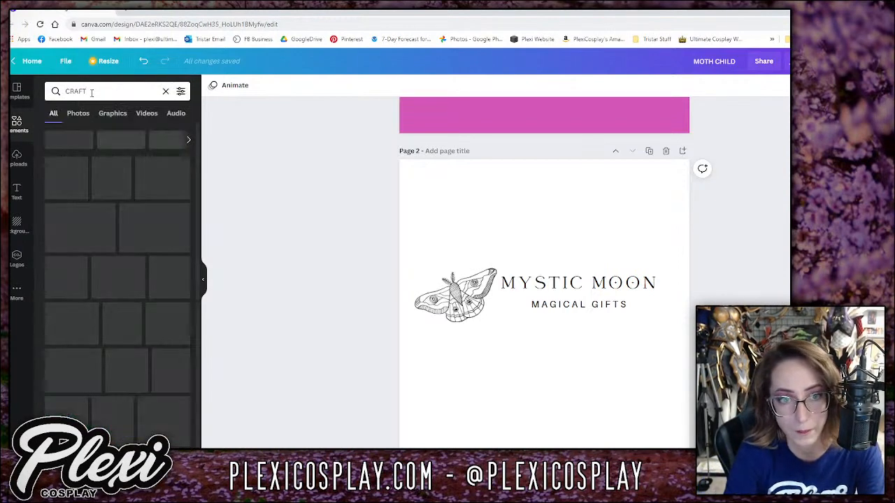
scroll(97, 210, down, 5)
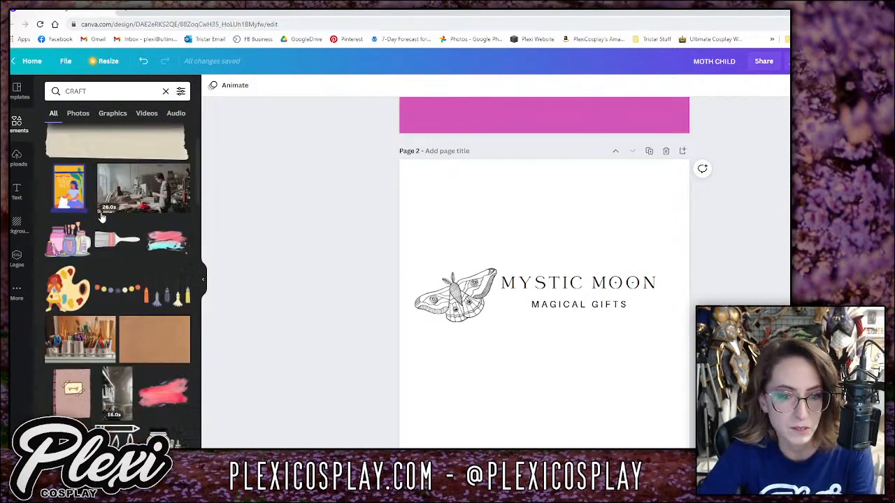
scroll(102, 218, down, 2)
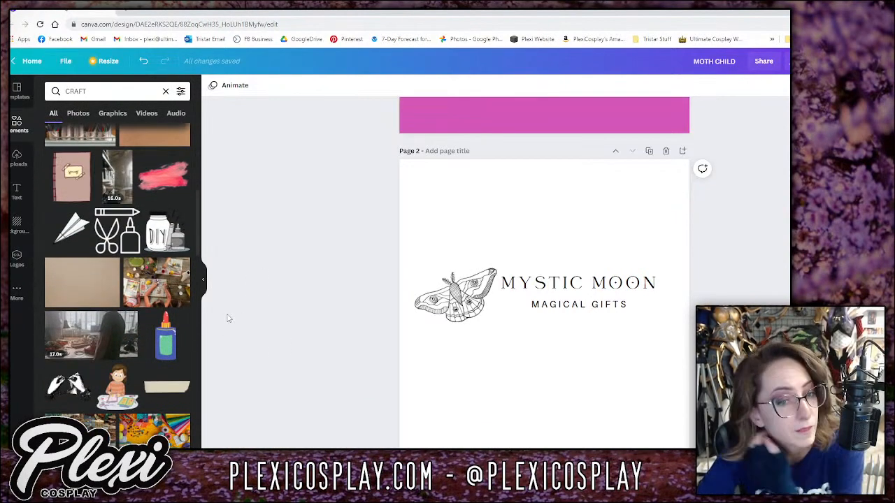
scroll(218, 316, down, 1)
Search the design elements for "paintbrush" and look through the graphics.
click(105, 91)
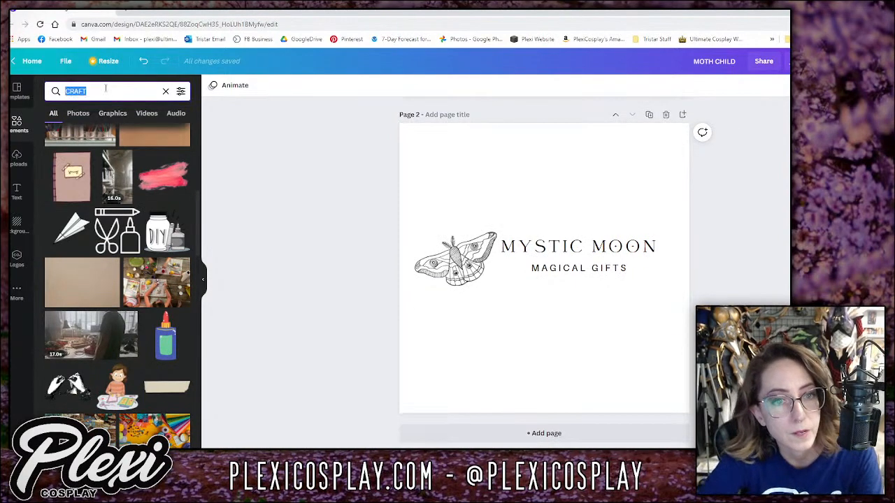
text(paintbrush)
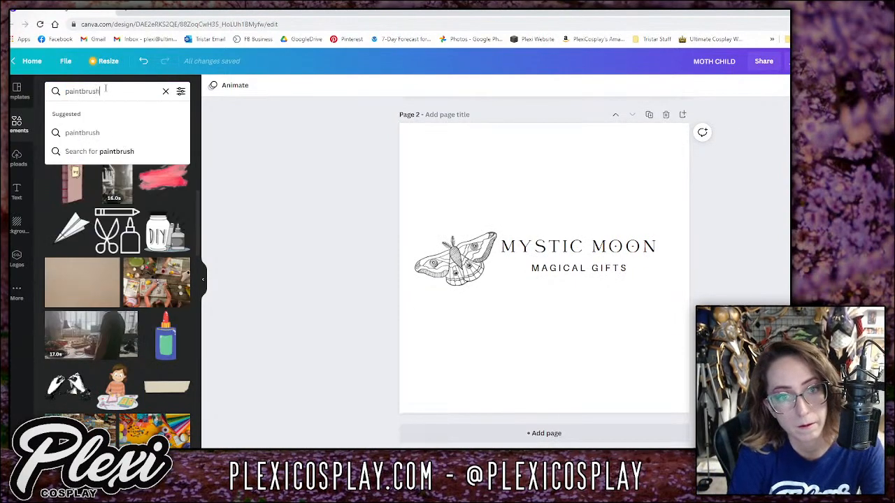
key(Return)
scroll(190, 234, down, 3)
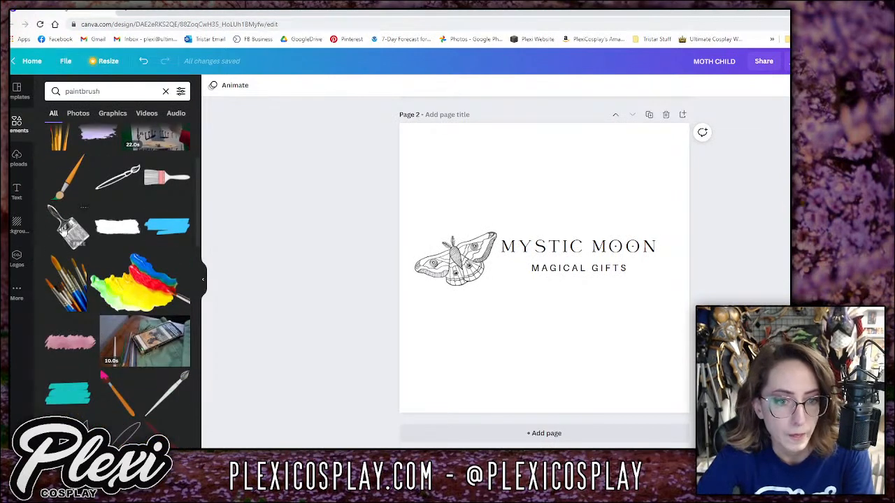
Try the black flat paintbrush graphic just below the moth on page 2, and delete it.
click(68, 213)
mouse_move(545, 308)
mouse_down()
mouse_move(500, 334)
mouse_move(496, 354)
mouse_up()
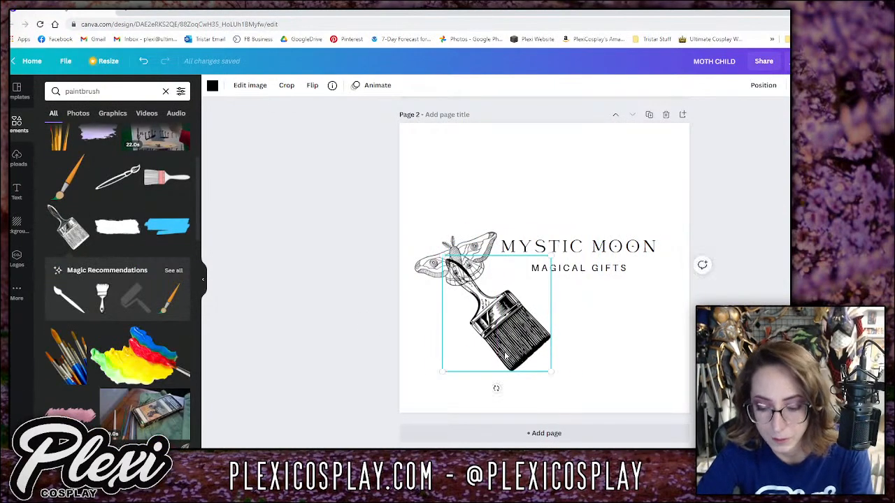
key(Delete)
scroll(151, 318, down, 4)
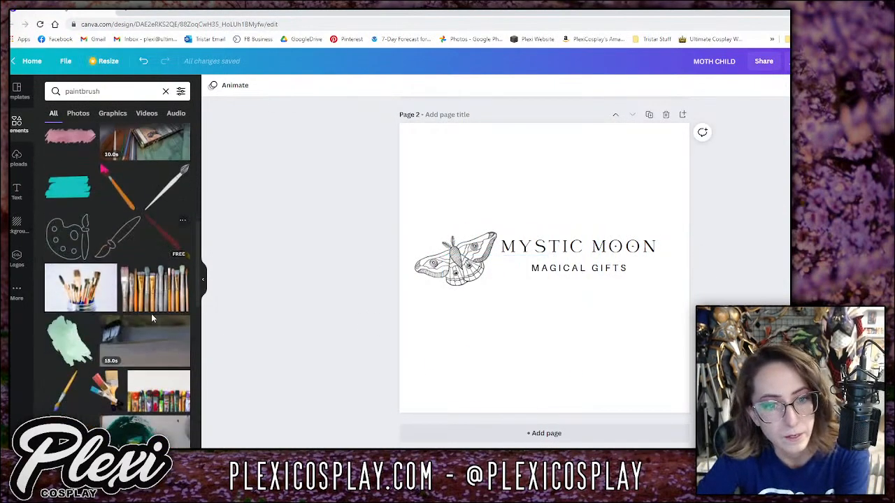
Search the design elements for "artist" and look through the results of all types for a suitable graphic.
double_click(97, 91)
text(artist)
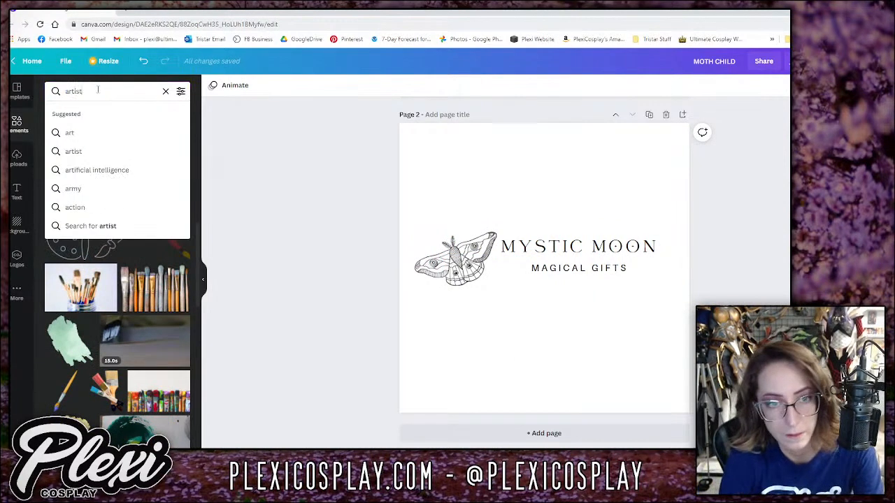
key(Return)
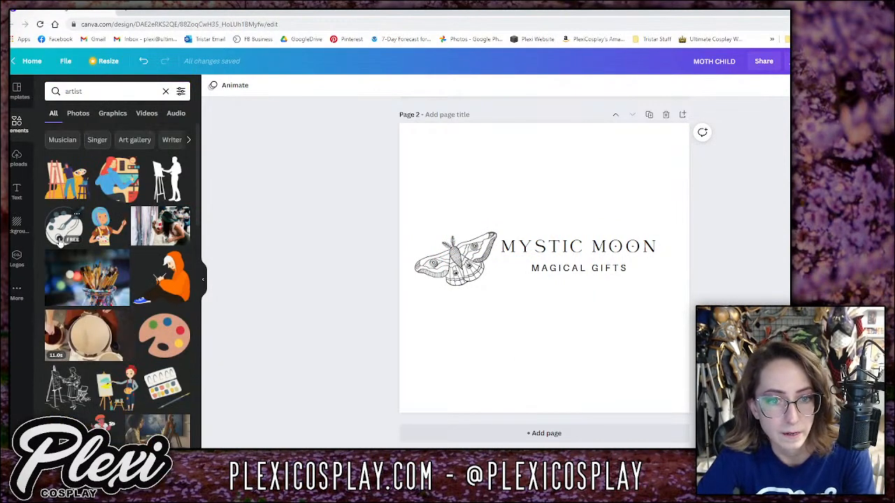
scroll(137, 225, down, 2)
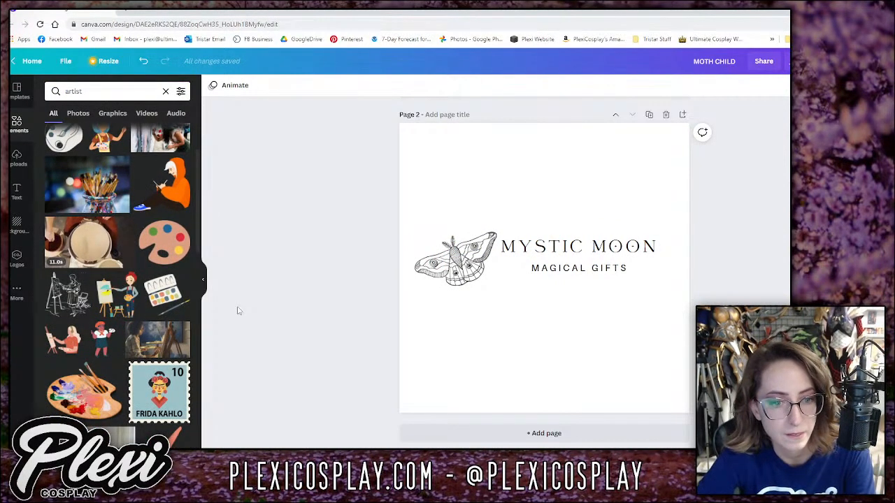
scroll(131, 308, down, 5)
scroll(132, 307, down, 5)
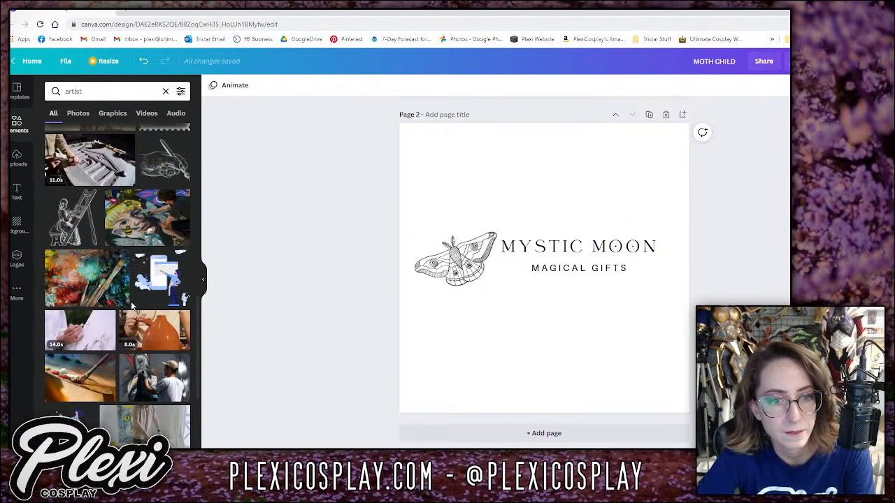
scroll(132, 307, down, 4)
scroll(142, 227, down, 8)
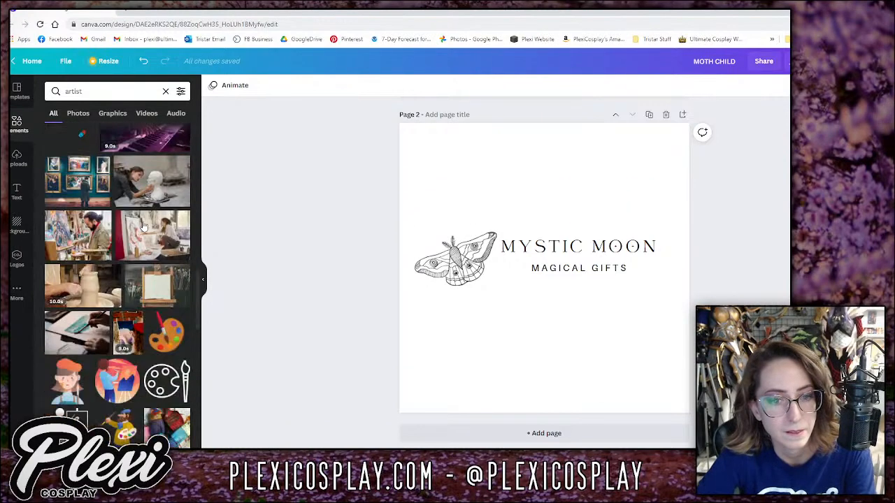
scroll(141, 220, down, 5)
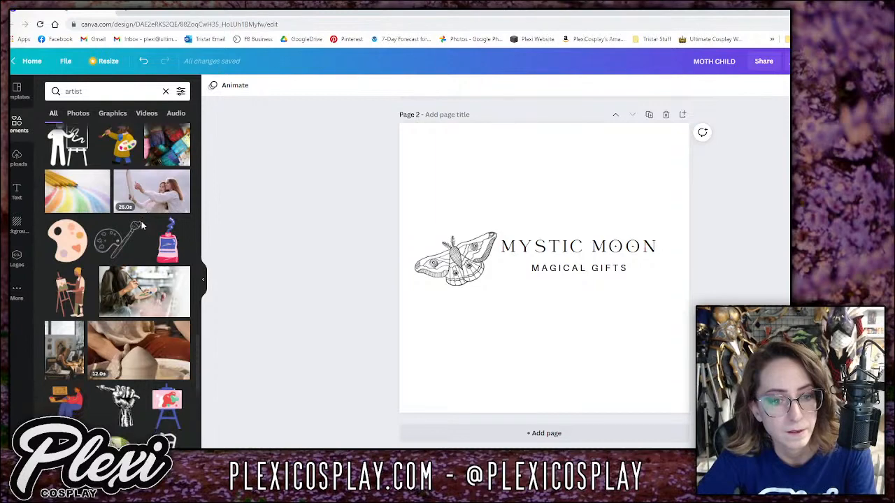
scroll(133, 204, down, 1)
scroll(132, 204, down, 5)
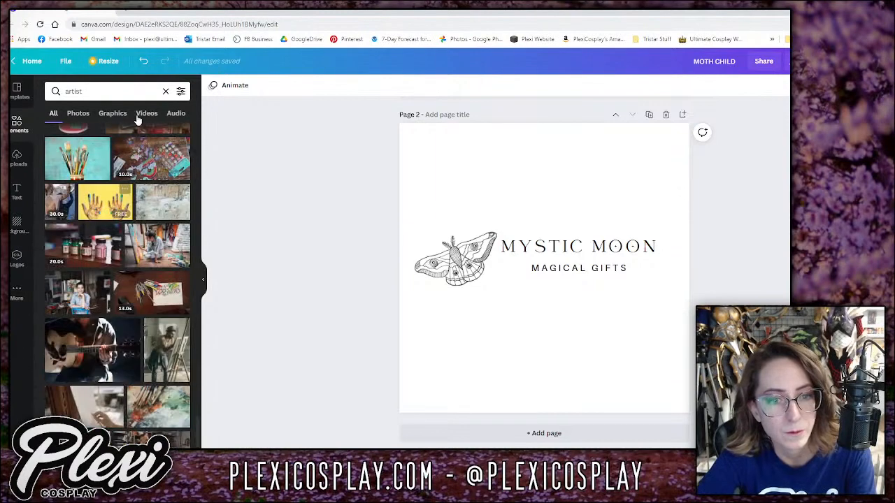
scroll(121, 134, up, 4)
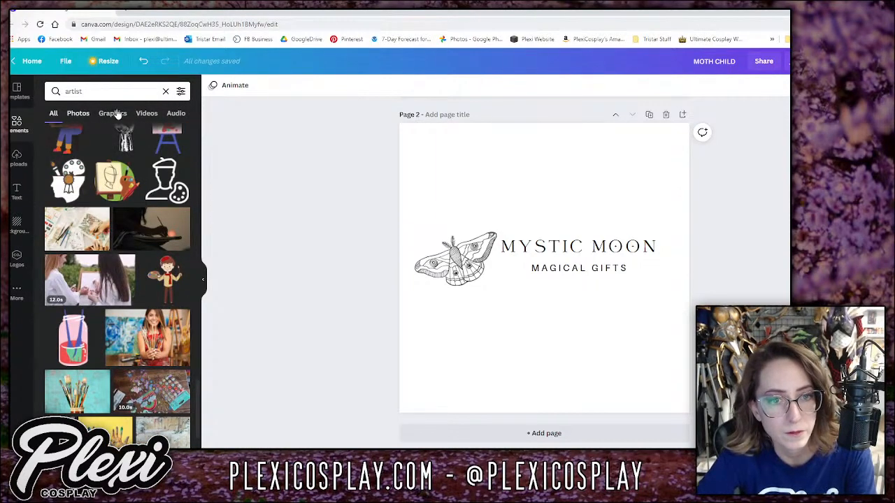
Narrow the "artist" results to graphics only and look through them.
click(114, 113)
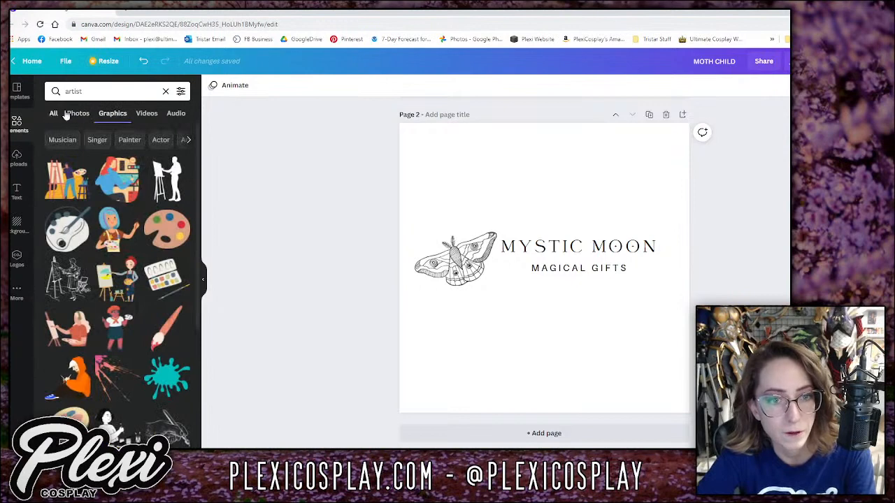
scroll(136, 307, down, 5)
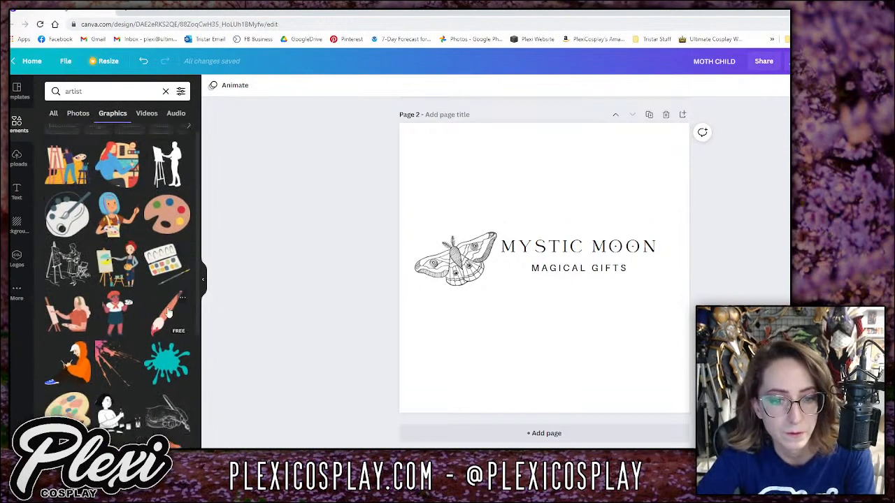
scroll(134, 311, down, 10)
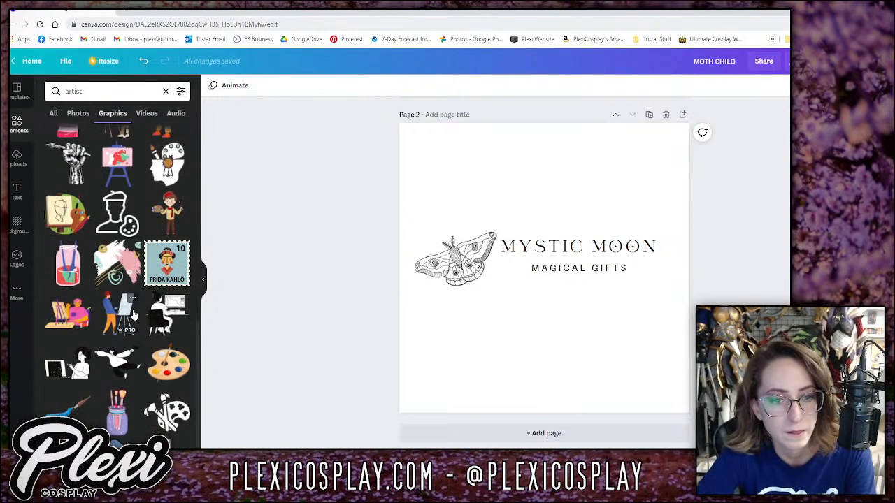
scroll(133, 314, down, 8)
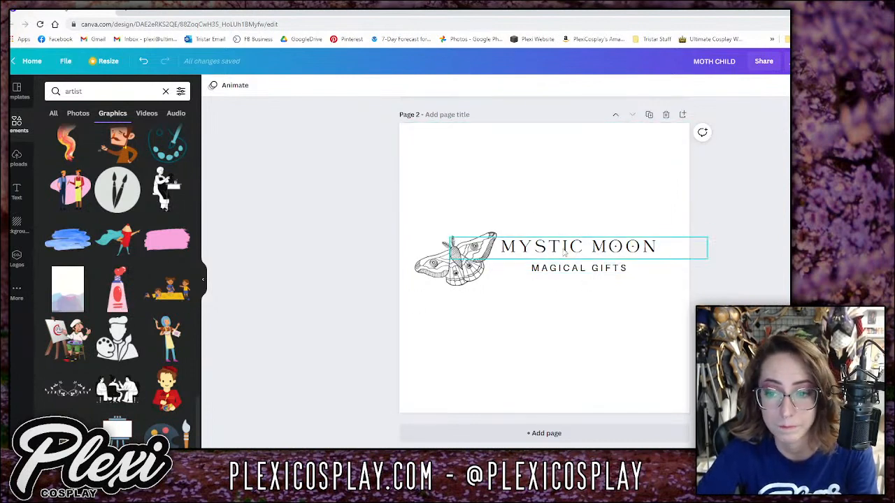
Add a blank page 3 and place a heading on it in the Lovelo font.
click(543, 433)
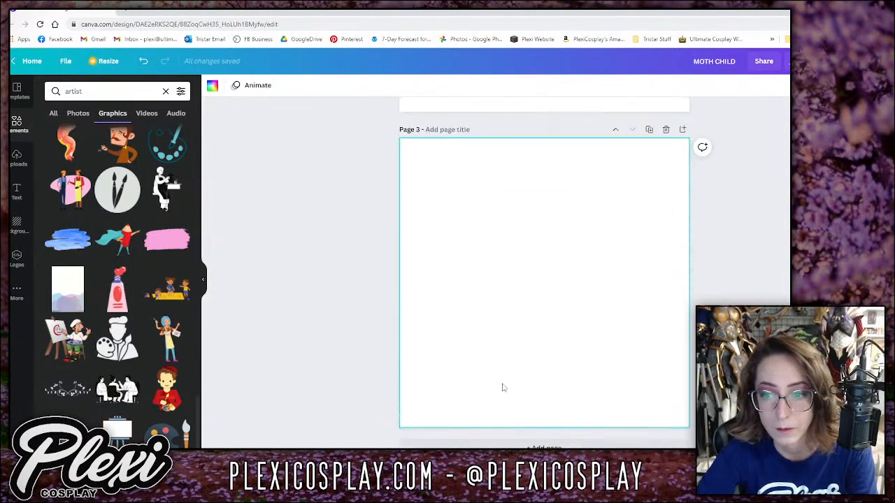
click(21, 193)
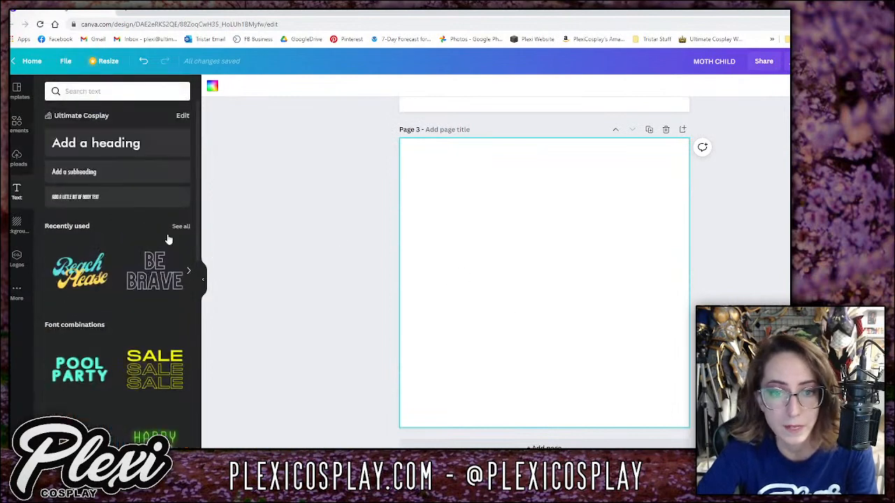
click(92, 146)
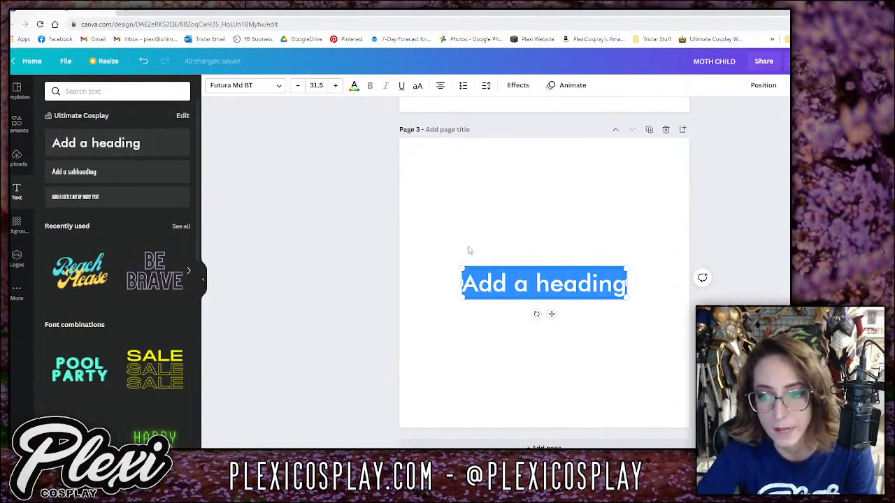
click(237, 85)
scroll(198, 200, up, 15)
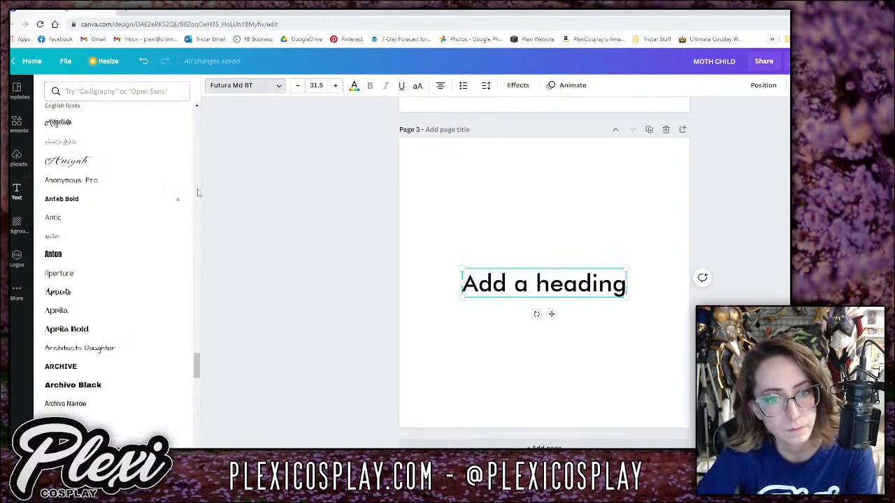
scroll(196, 124, up, 3)
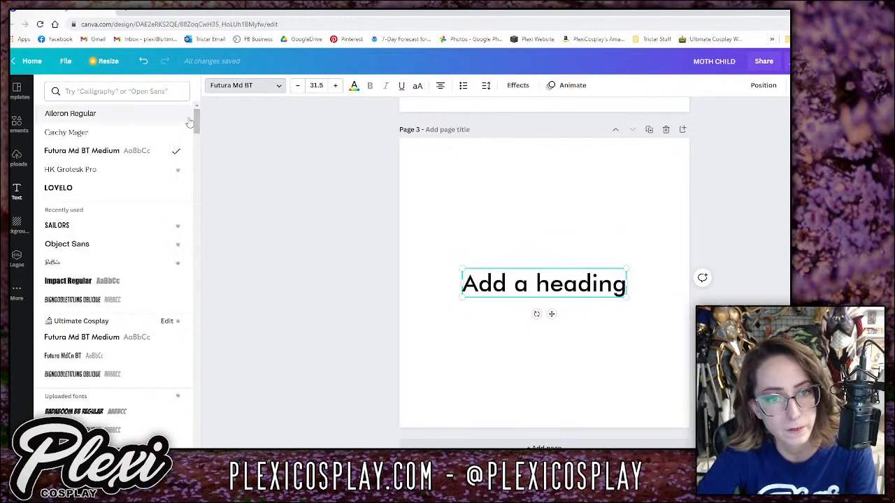
click(104, 187)
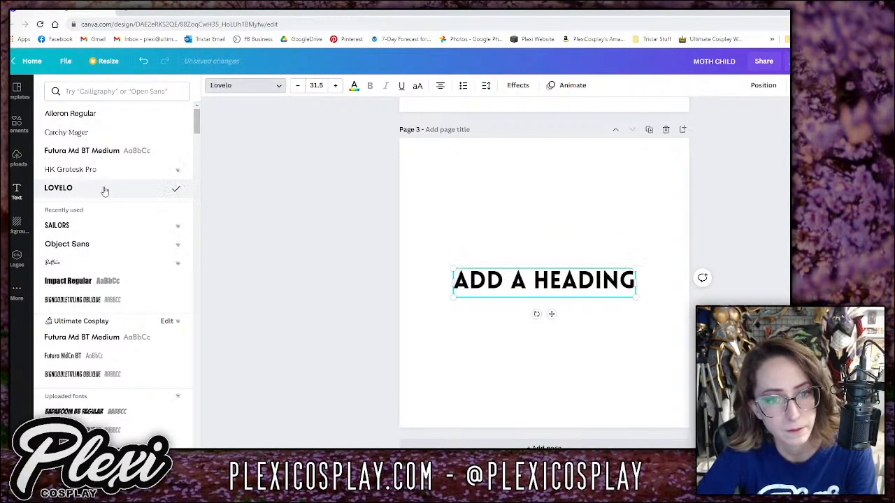
Colour the page 3 heading with the document's off-black swatch and replace its text with "MOTH CHILD".
click(354, 85)
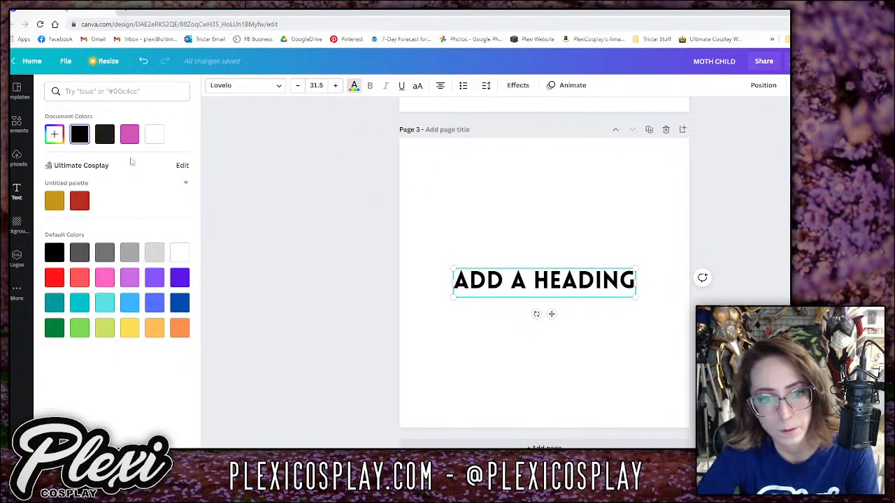
click(129, 134)
click(105, 137)
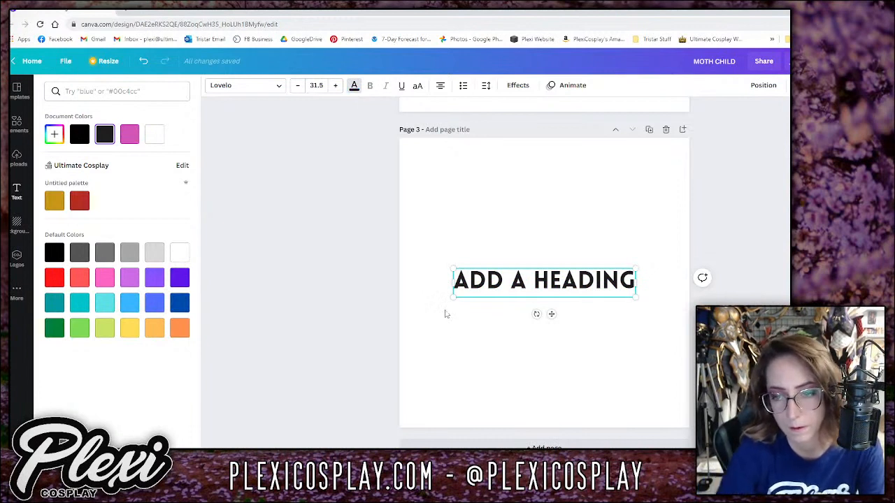
double_click(479, 286)
triple_click(479, 290)
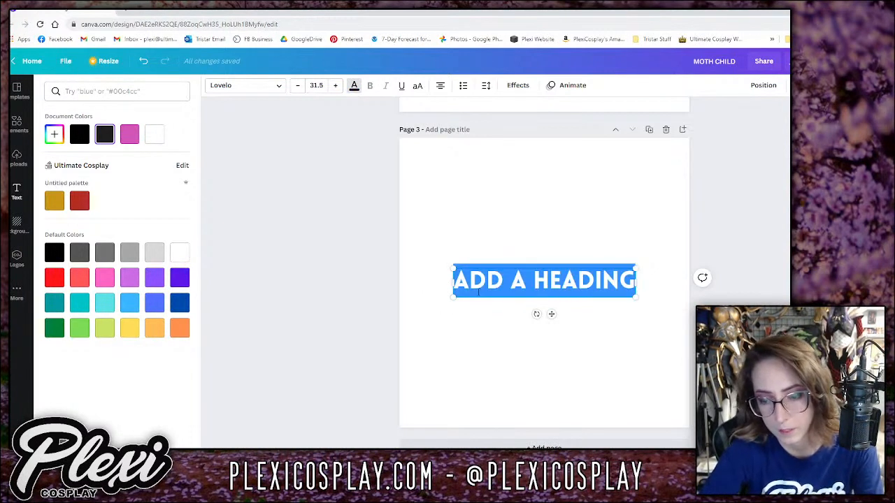
text(MOTH CHILD)
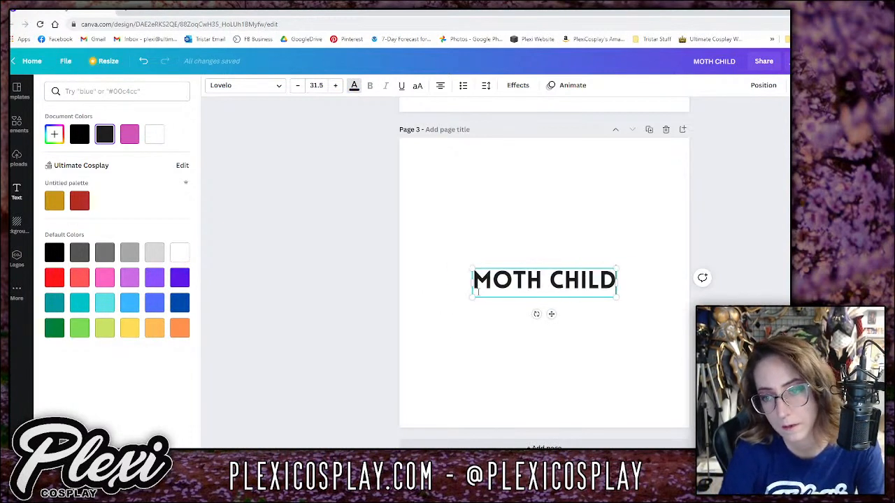
key(Escape)
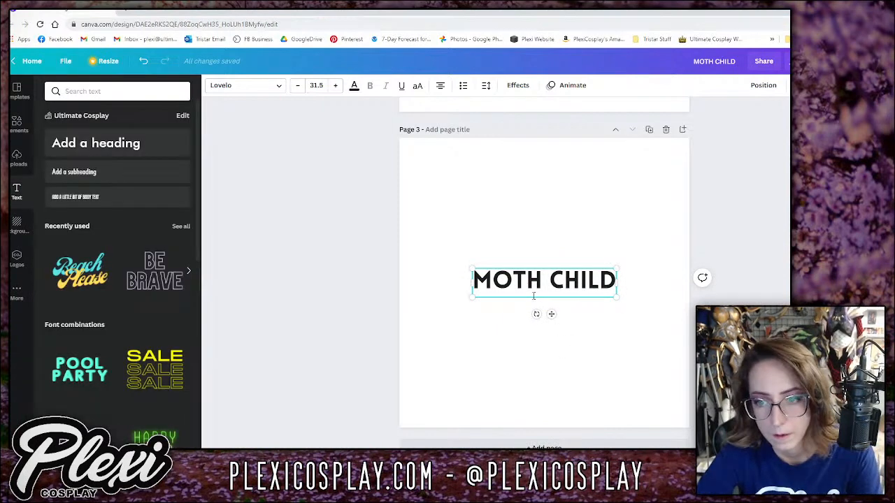
Check the circular logo on page 1, and apply a Shadow effect in the document's pink to the page 3 "MOTH CHILD" heading.
scroll(645, 302, up, 10)
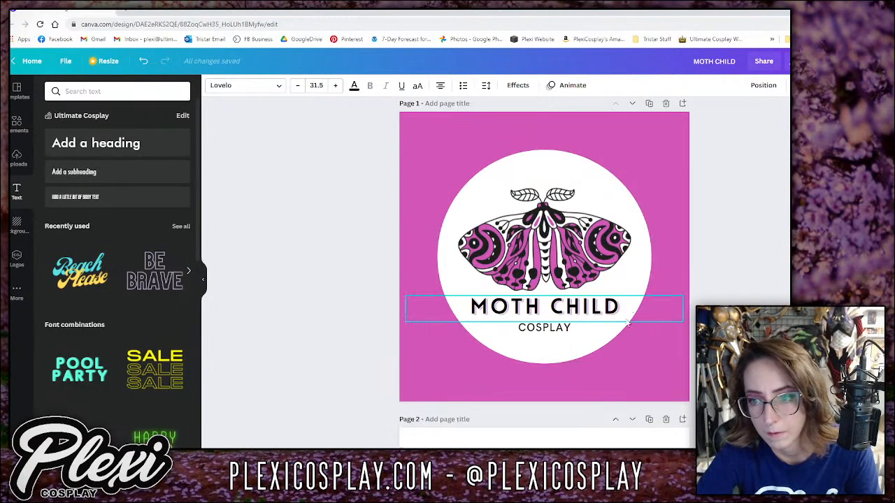
scroll(642, 378, down, 10)
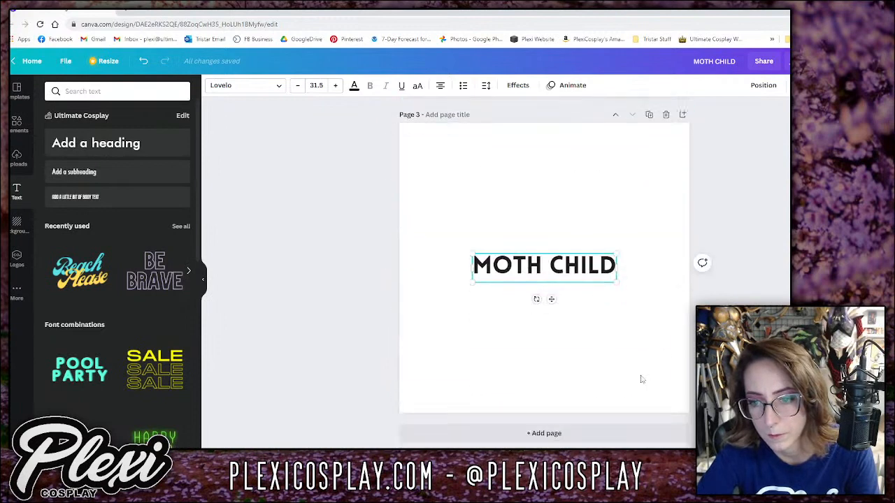
click(534, 318)
click(517, 274)
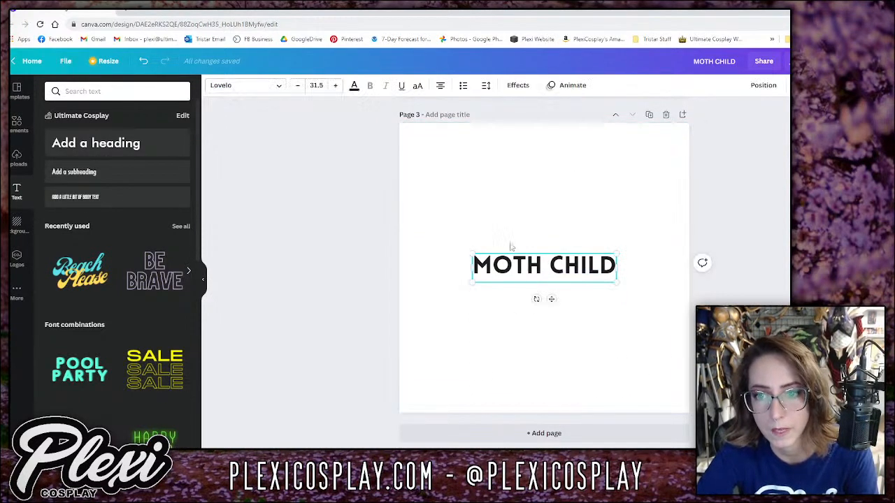
click(517, 85)
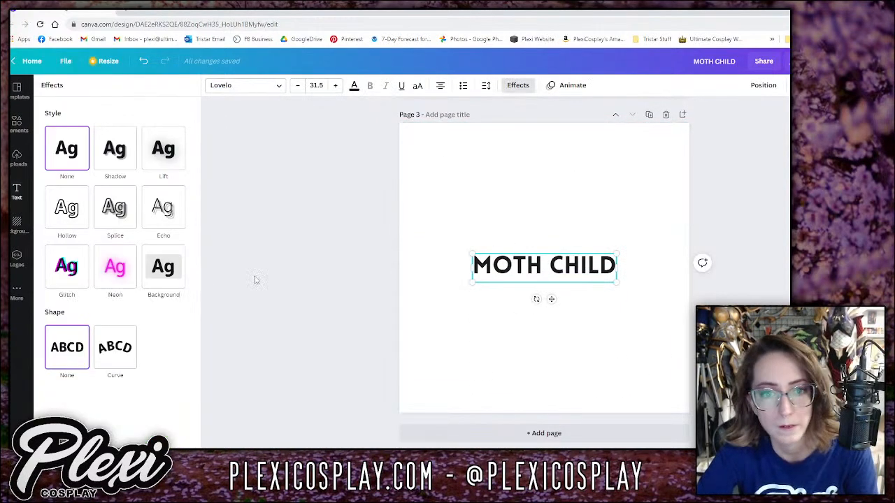
click(115, 148)
click(178, 297)
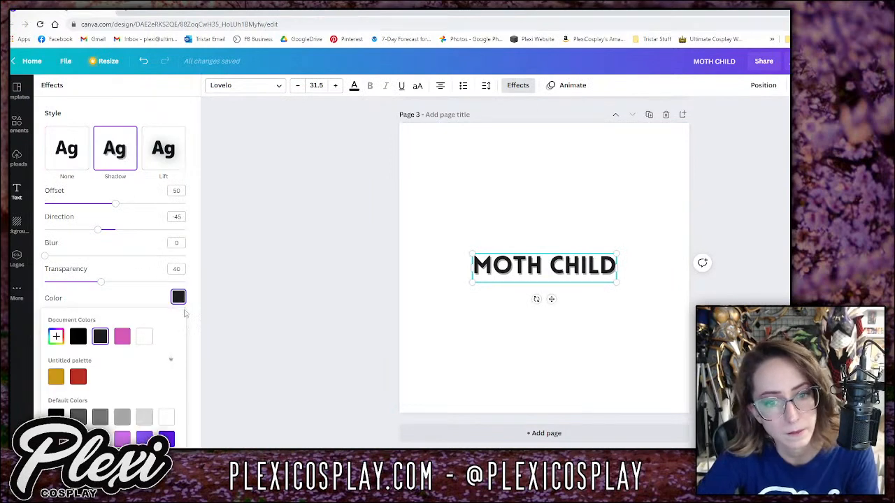
click(122, 336)
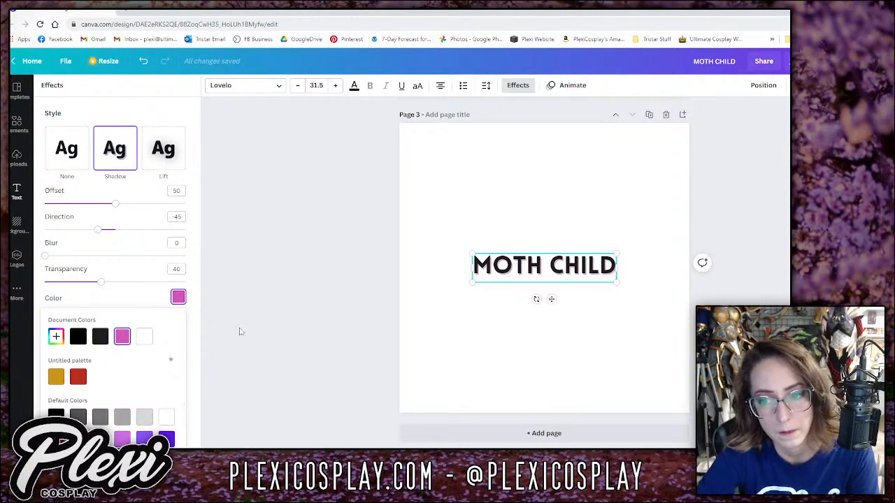
click(289, 323)
Add a "COSPLAY" subheading beneath "MOTH CHILD" in the HK Grotesk Pro font, and try bold on it.
click(112, 171)
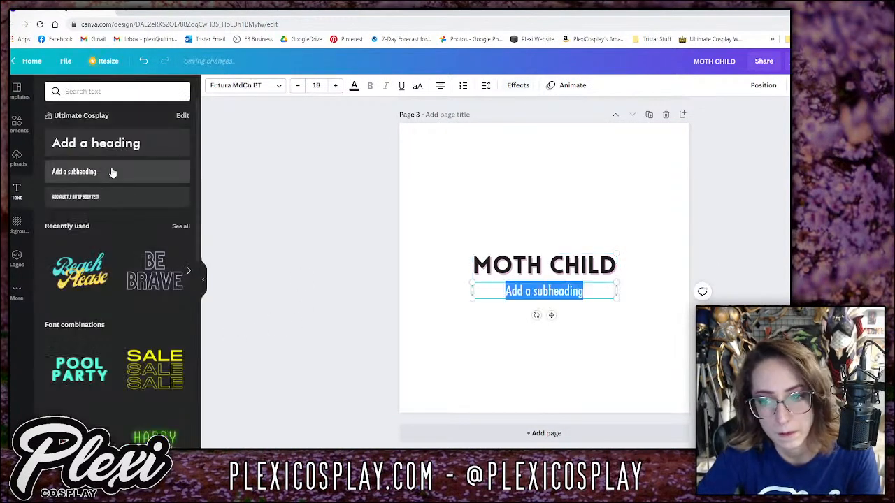
text(COSPLy)
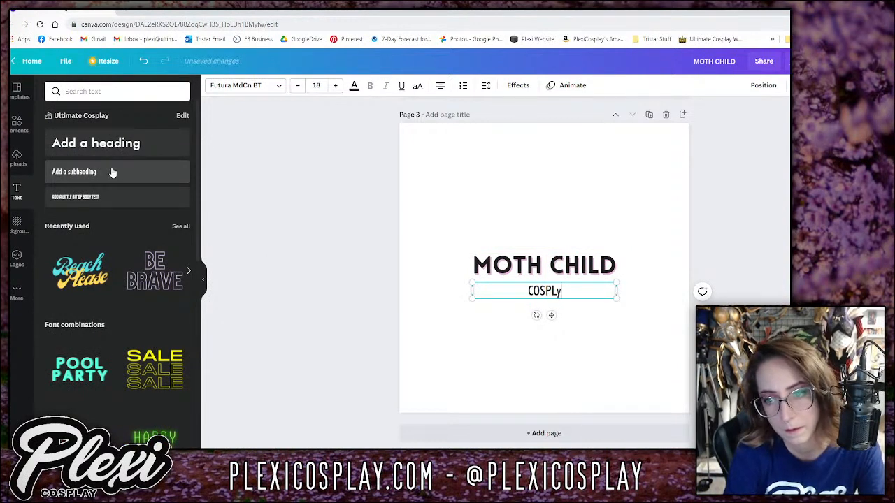
key(BackSpace)
text(AY)
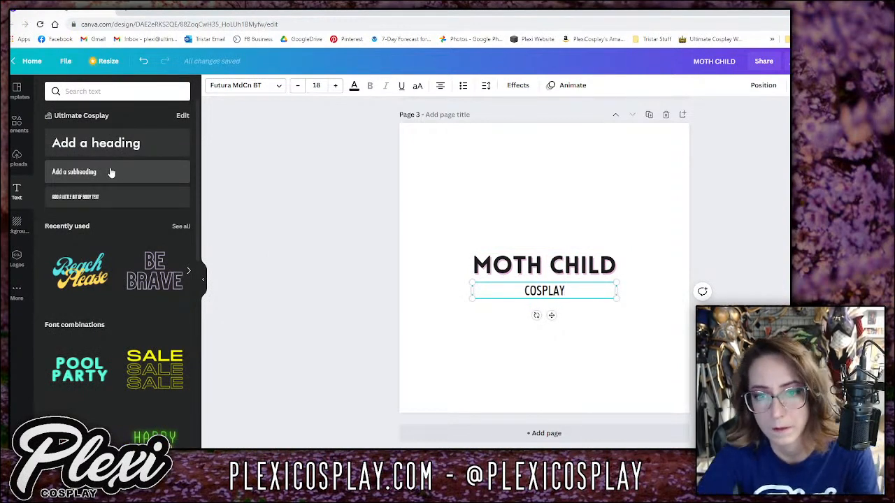
click(222, 87)
click(146, 169)
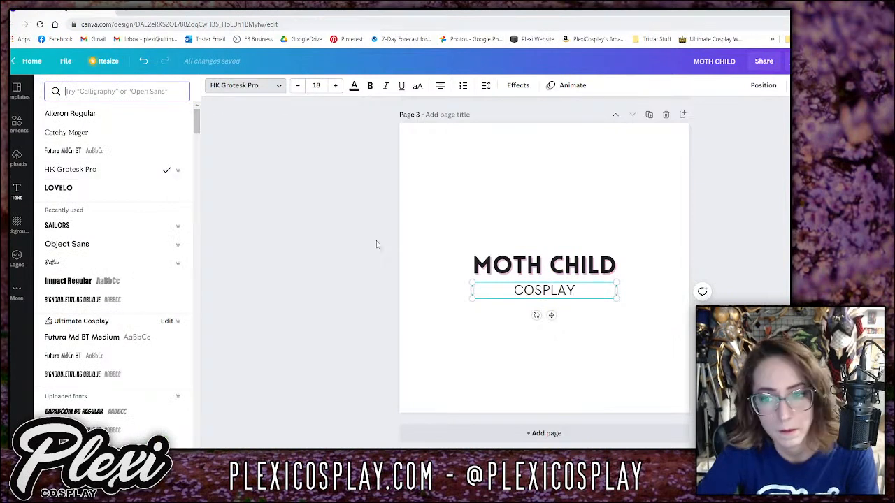
click(370, 87)
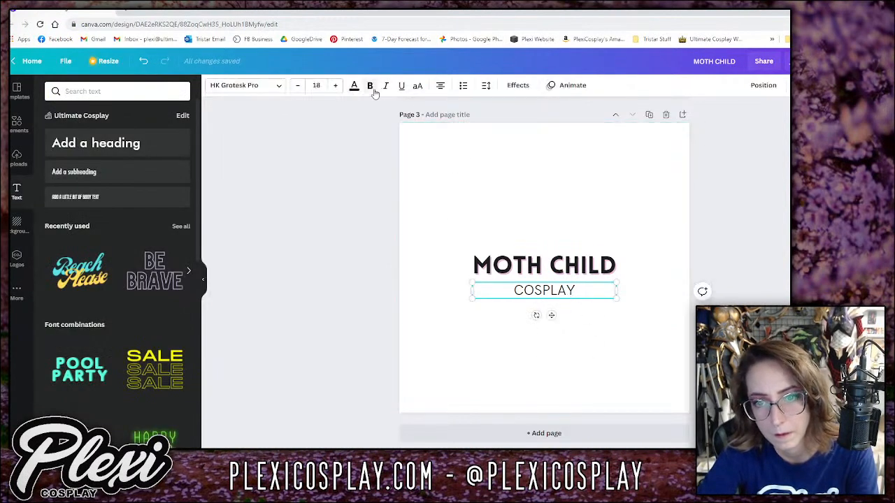
Enlarge "MOTH CHILD" and "COSPLAY" together on page 3, bringing the heading to a font size of about 45.
click(449, 315)
drag(625, 297, 554, 285)
click(599, 309)
click(555, 285)
Duplicate the "MOTH CHILD" heading and give the copy a Hollow effect with thickness 11 in the document's white.
click(547, 260)
key(ctrl+d)
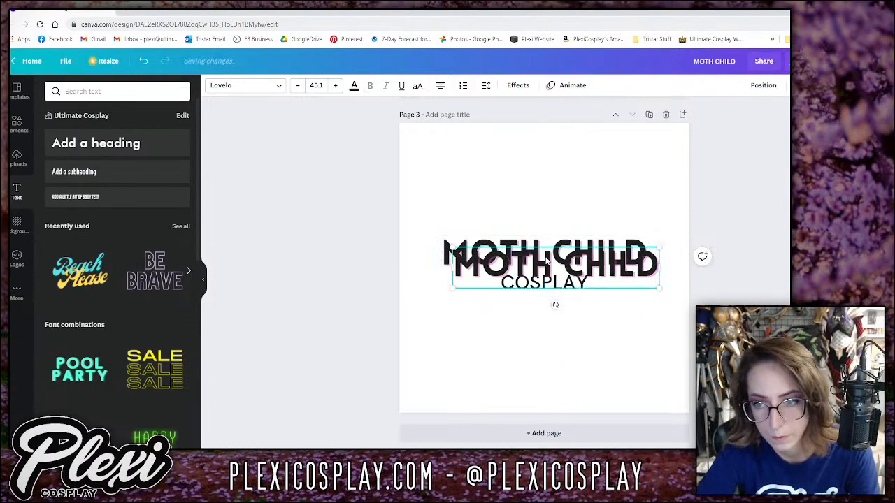
click(517, 85)
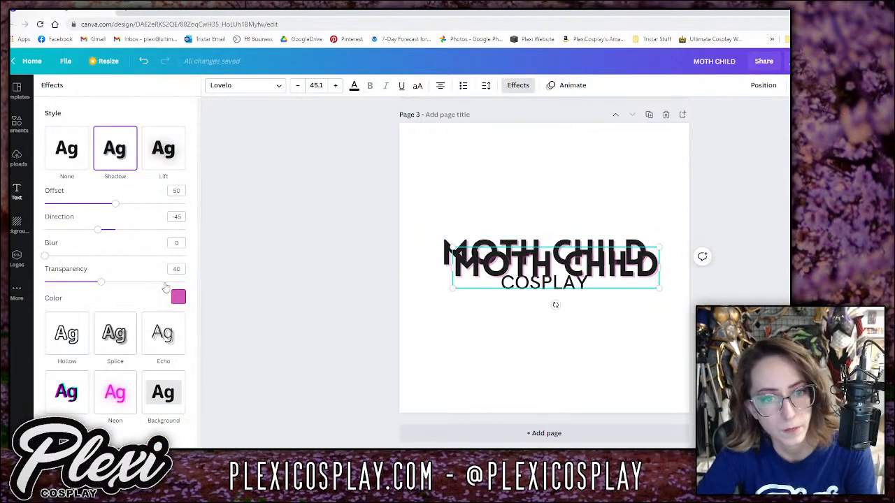
scroll(165, 288, down, 1)
click(67, 301)
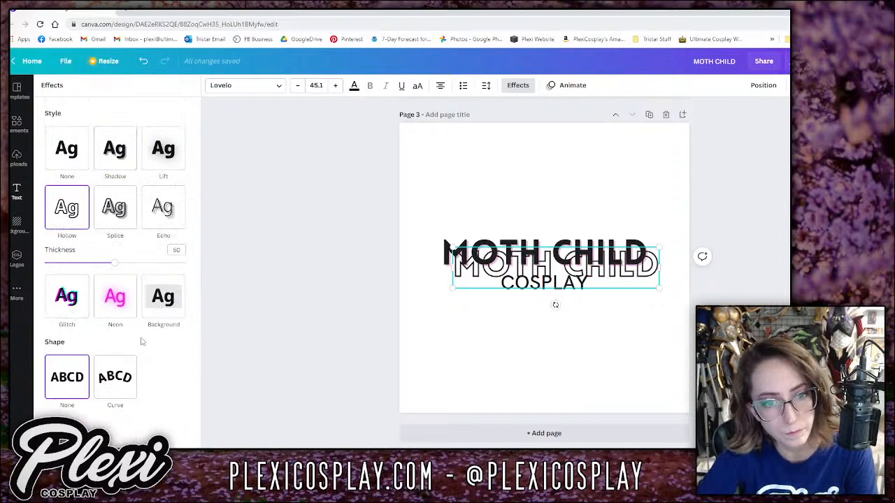
drag(114, 267, 60, 269)
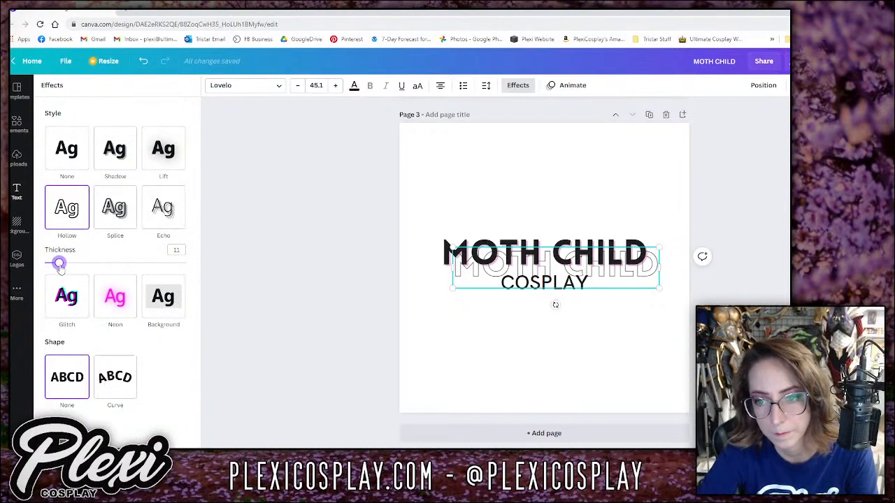
click(353, 85)
click(154, 134)
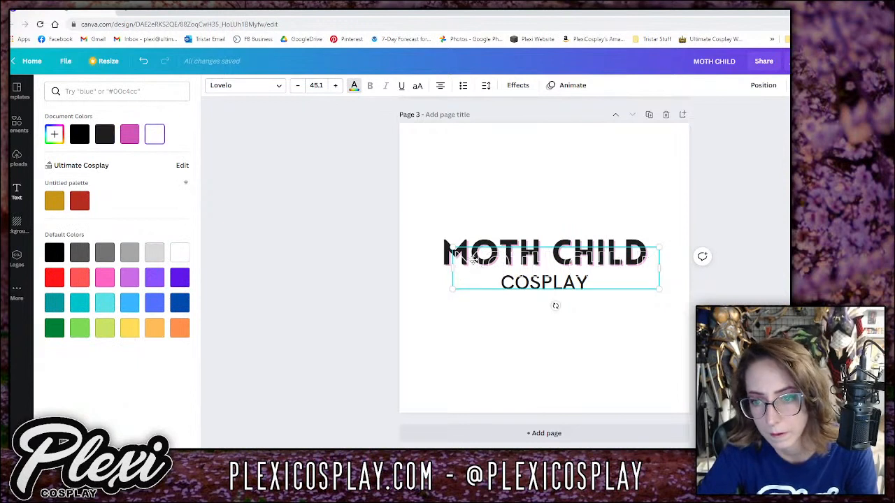
Align the white hollow copy over the original "MOTH CHILD" heading and move "COSPLAY" slightly closer beneath it.
click(472, 259)
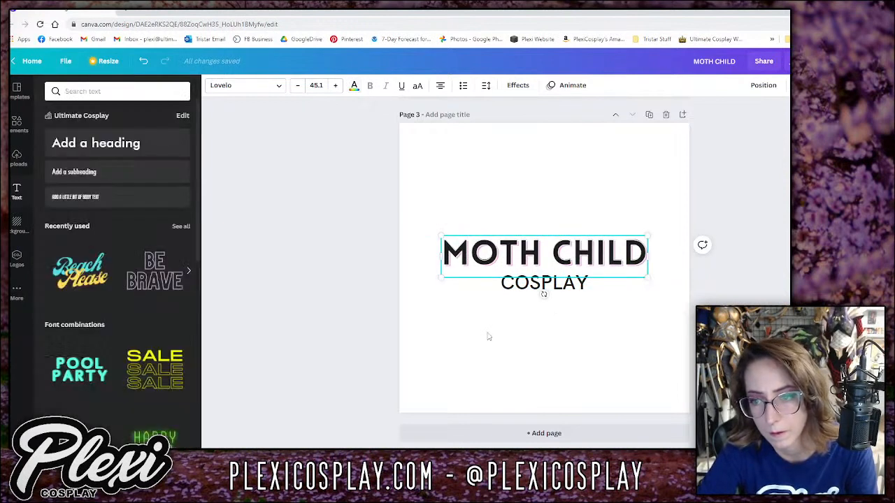
drag(487, 255, 483, 252)
click(445, 345)
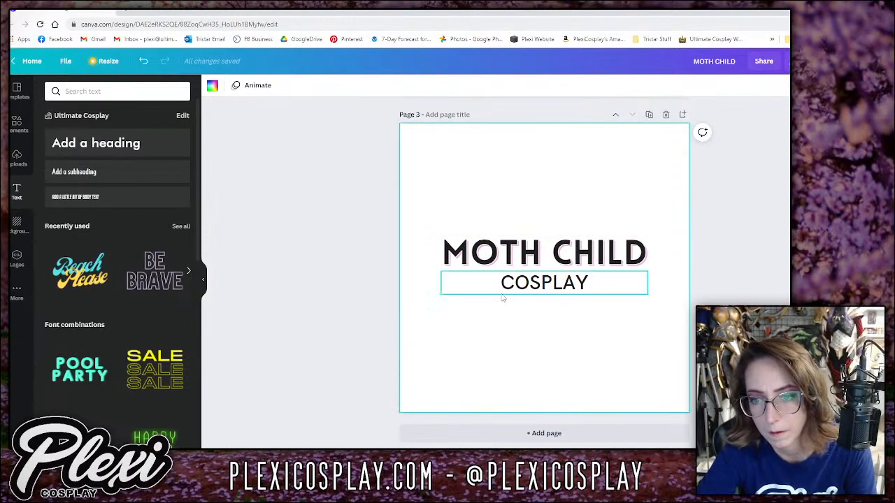
drag(501, 298, 502, 295)
click(498, 325)
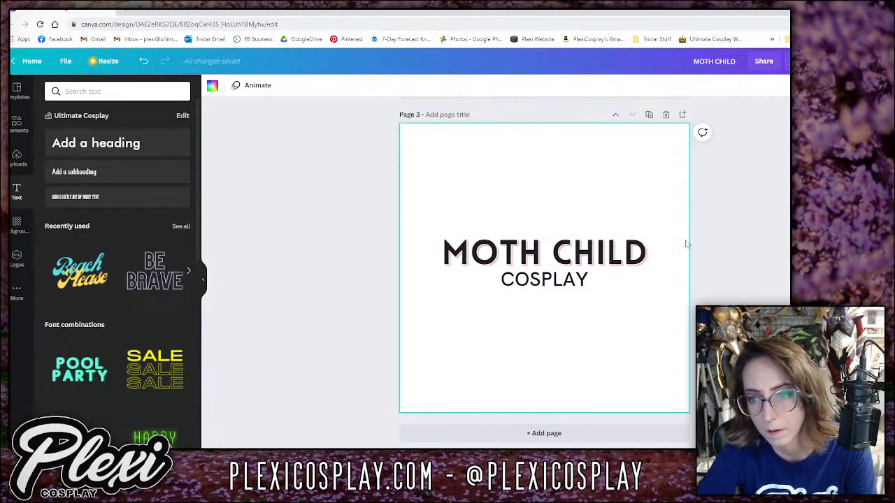
Slightly tighten the letter spacing of both stacked "MOTH CHILD" texts, trying -60 along the way.
click(559, 245)
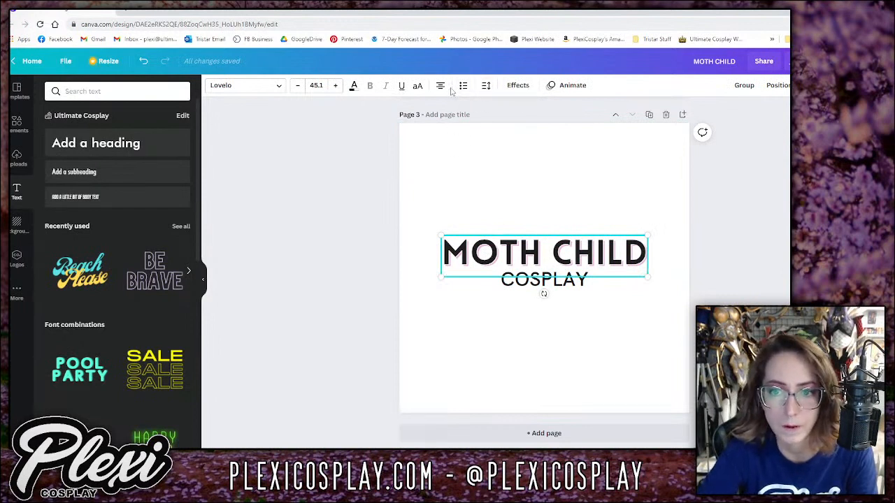
click(487, 87)
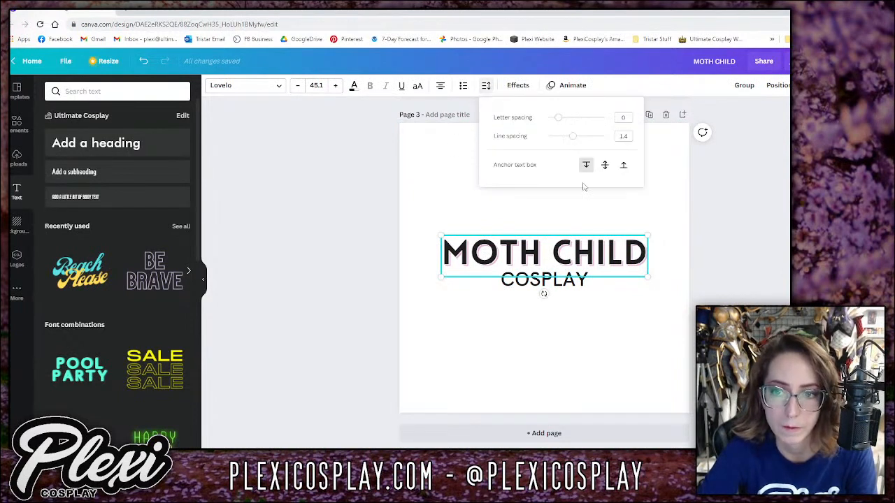
drag(562, 122, 555, 121)
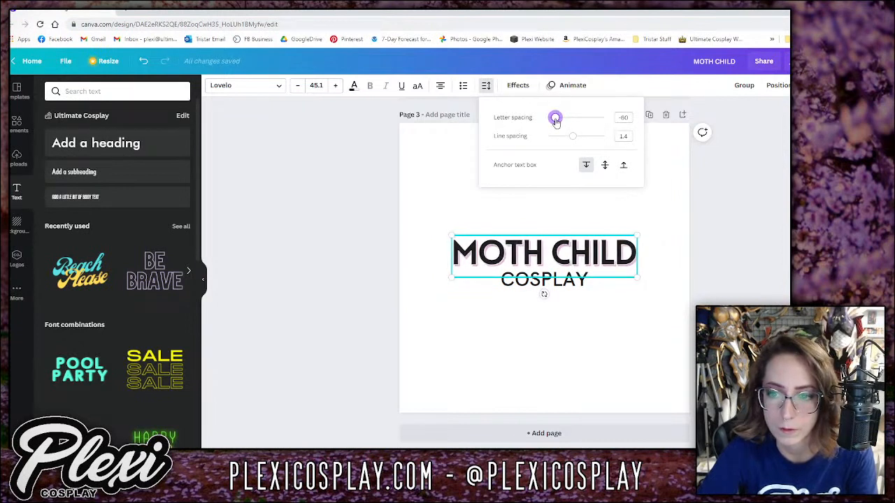
drag(556, 118, 559, 118)
click(731, 238)
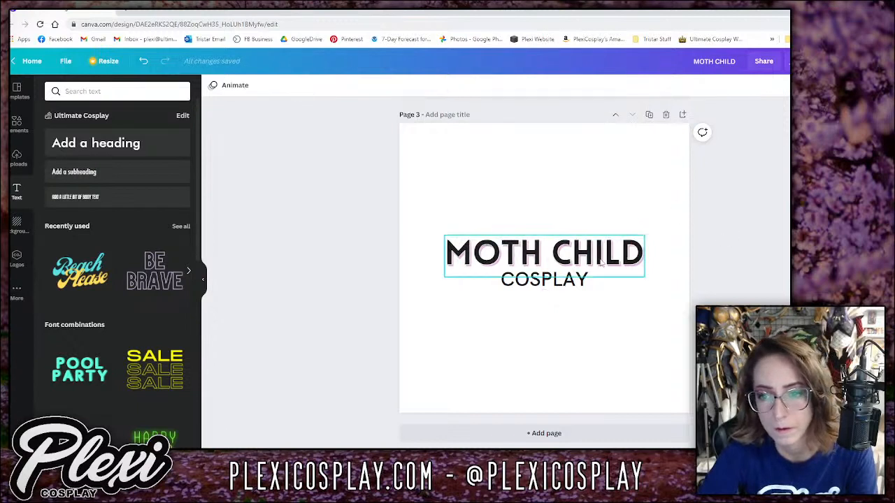
drag(548, 251, 549, 260)
click(583, 307)
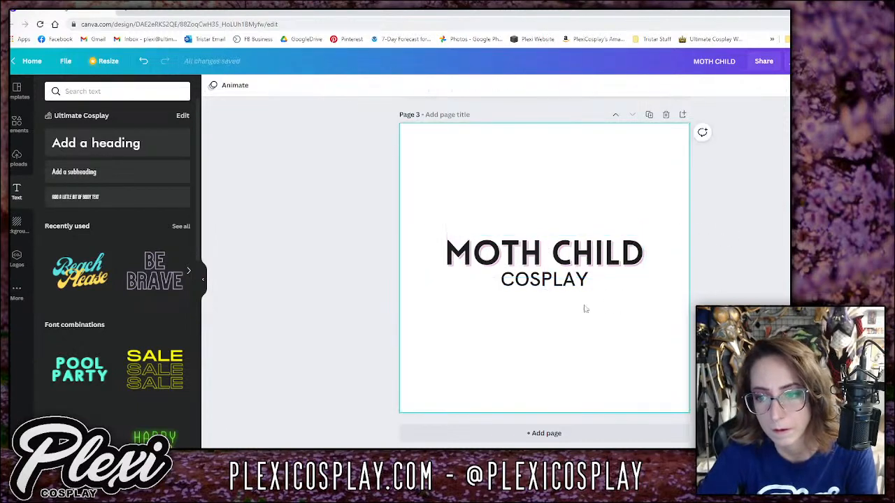
click(613, 348)
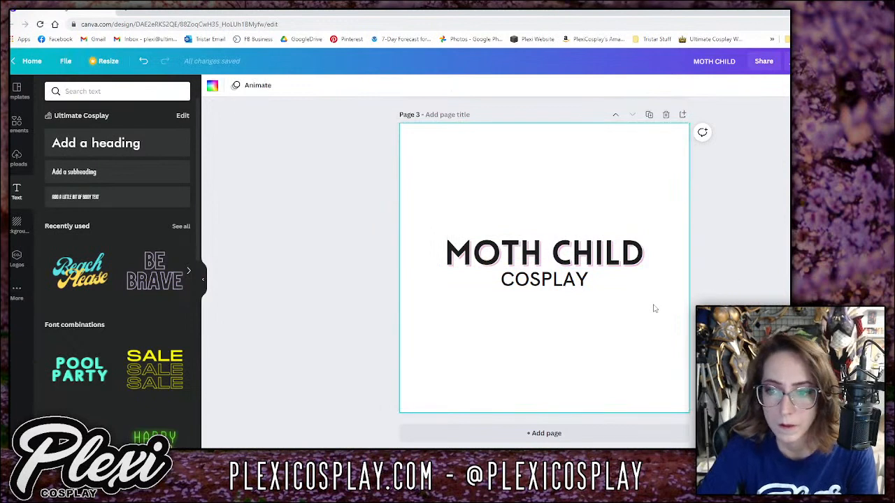
drag(637, 306, 515, 213)
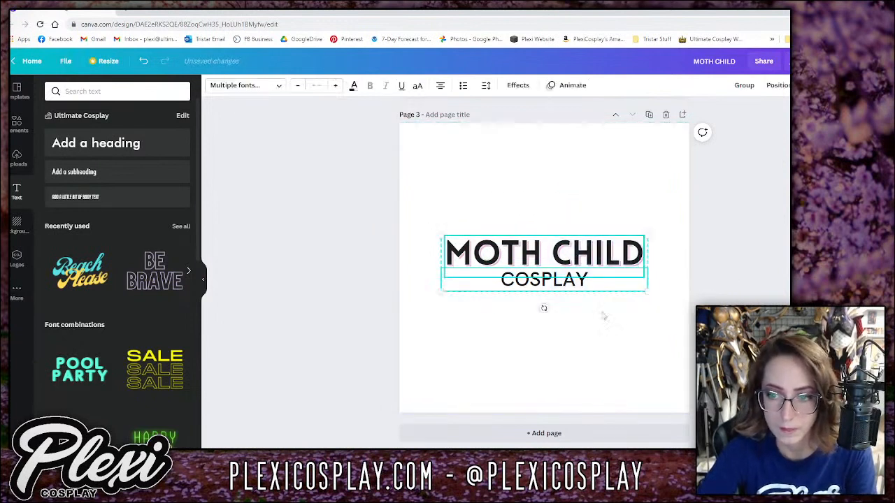
click(525, 358)
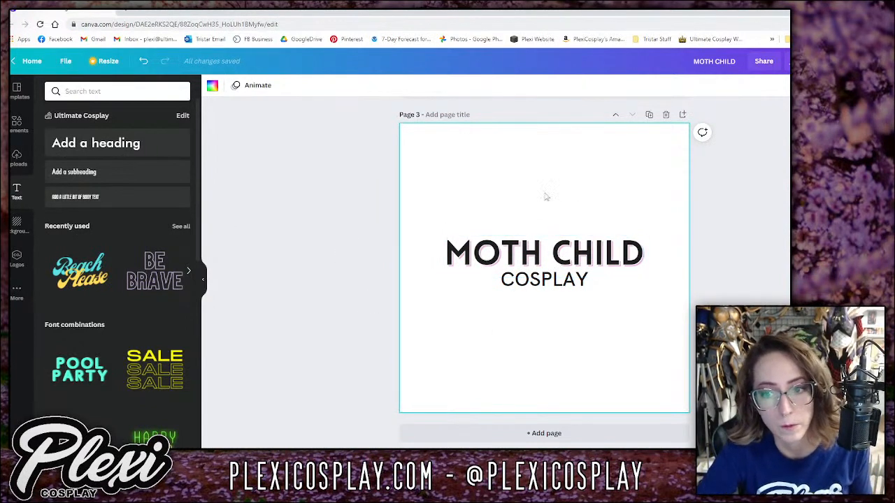
Place a white hollow "MOTH CHILD" text above the logo, thicken its Hollow outline strongly, and colour it with the document's black swatch.
click(529, 268)
drag(530, 268, 487, 175)
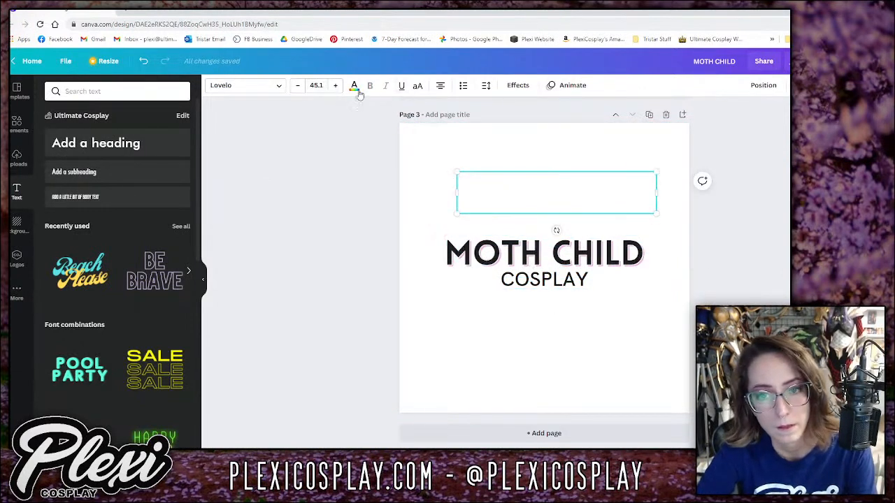
click(518, 86)
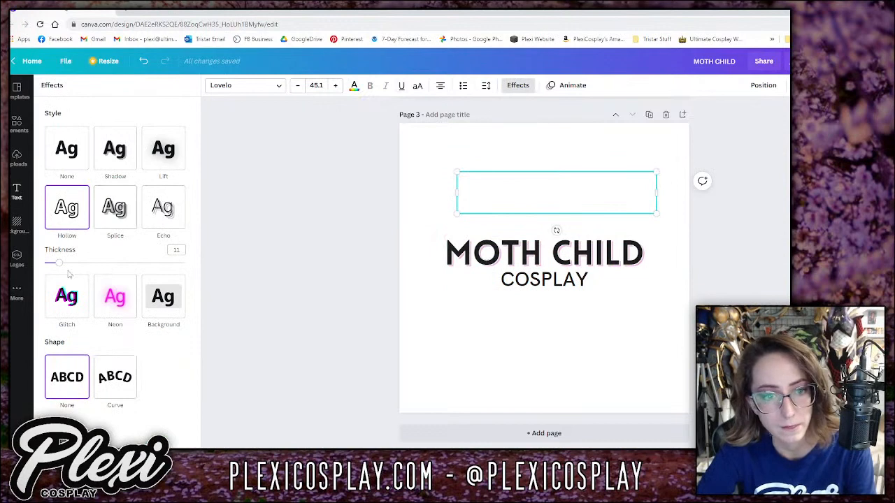
drag(95, 266, 182, 265)
click(356, 88)
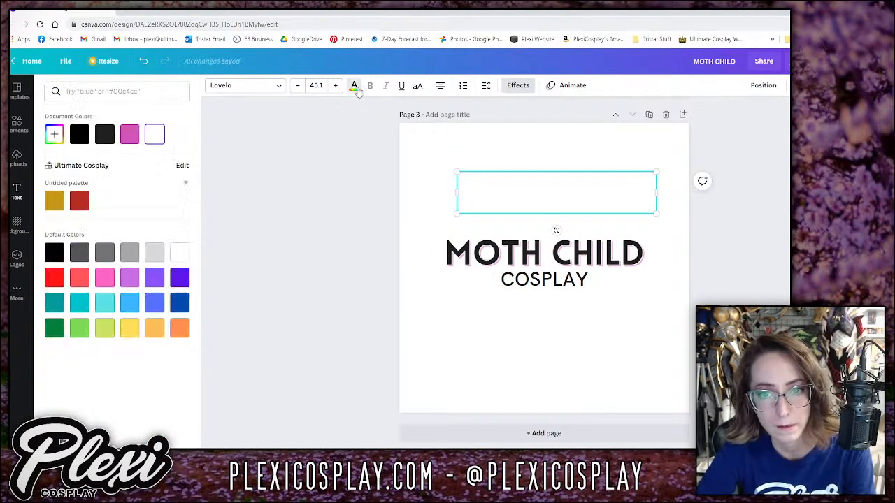
click(79, 134)
key(Escape)
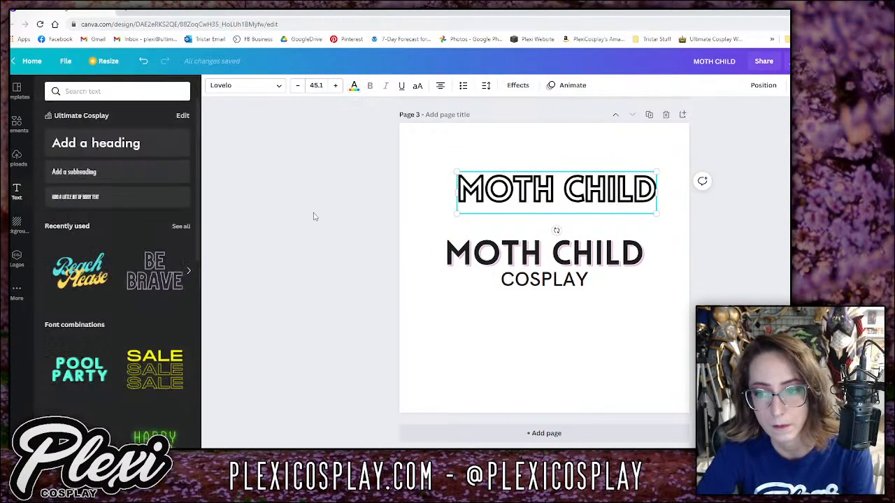
Shrink the black hollow text above the logo to font size 38.8 and replace its wording with "PLEXI".
drag(651, 214, 628, 208)
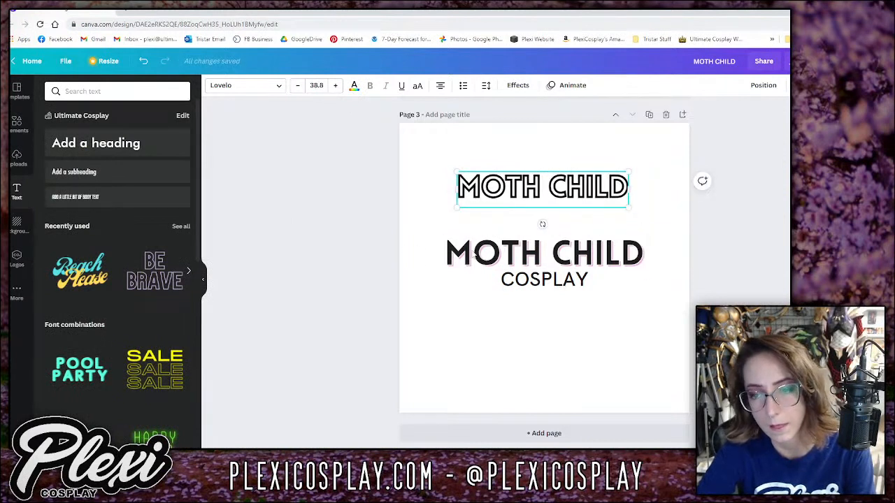
double_click(507, 195)
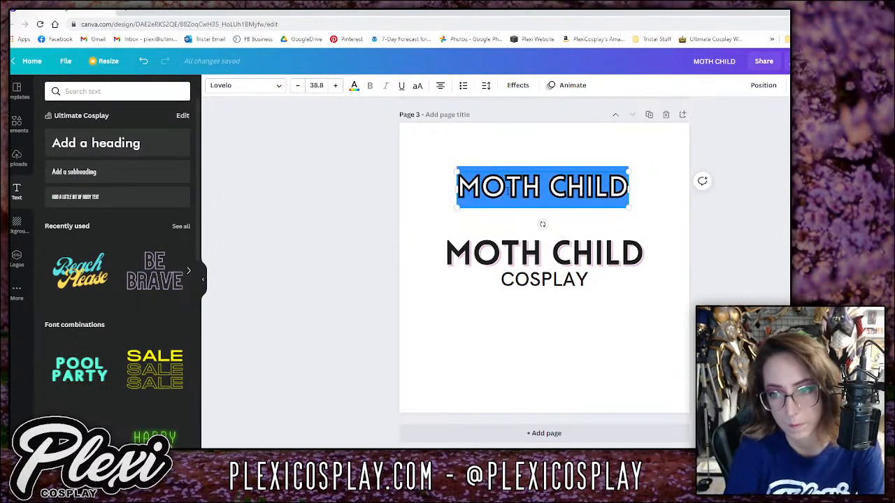
text(PLEXI)
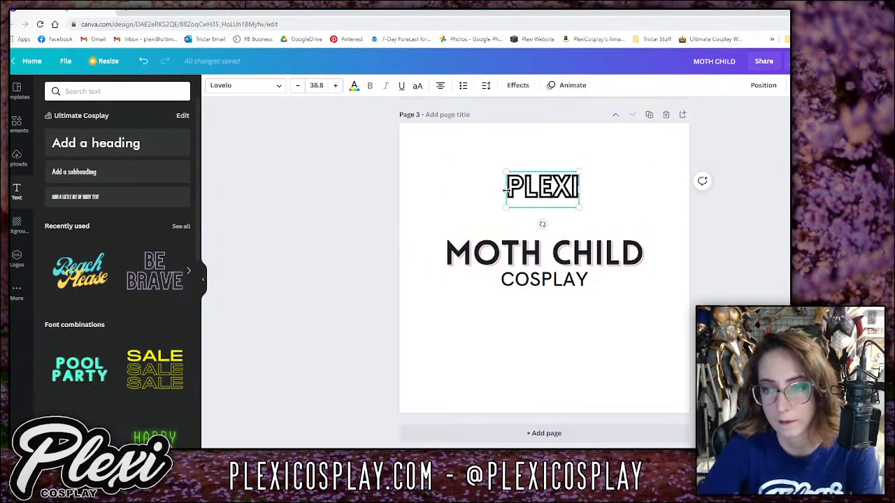
Open the font choices for the "PLEXI" text.
click(246, 85)
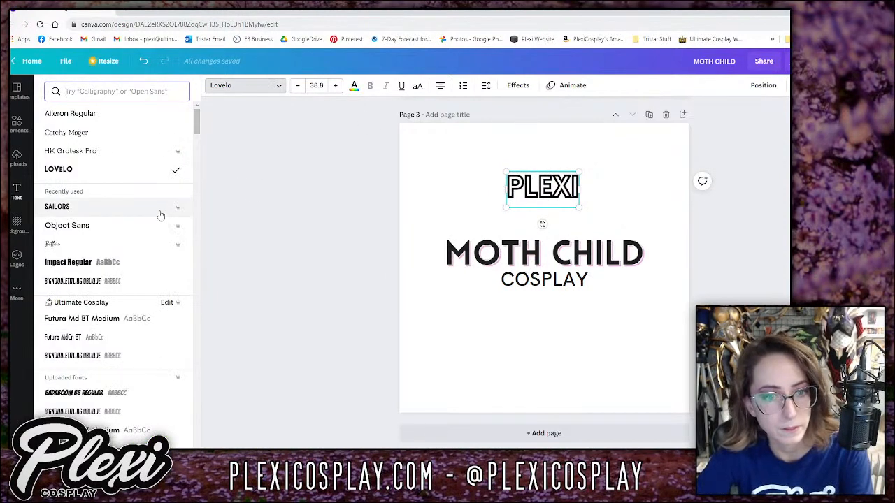
Browse the popular fonts and apply Intro Script to the PLEXI text on page 3.
scroll(160, 215, down, 10)
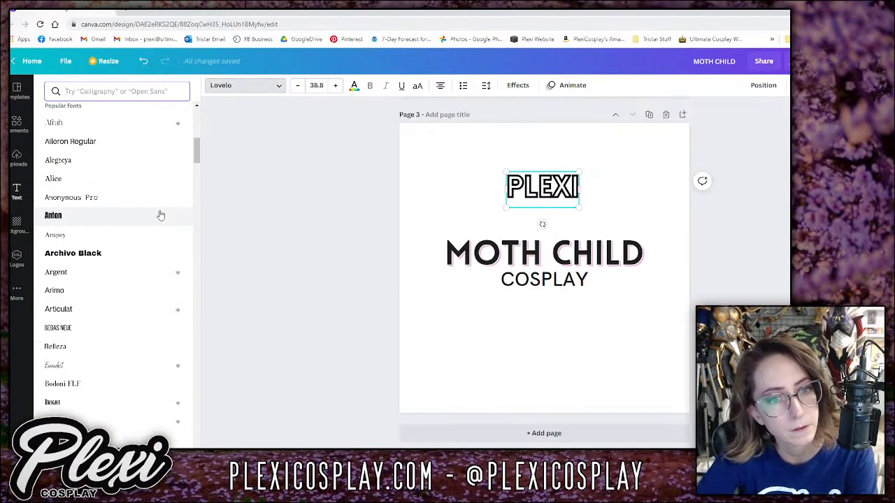
scroll(160, 216, down, 8)
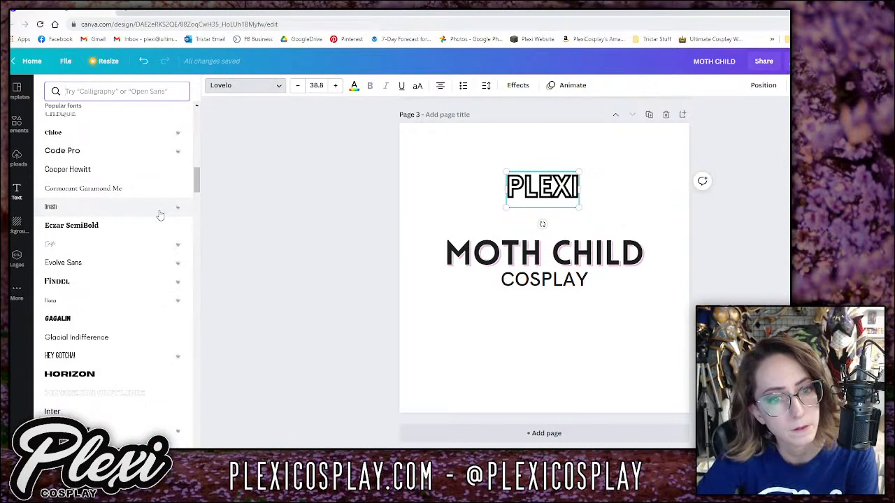
scroll(161, 215, down, 3)
scroll(160, 215, down, 5)
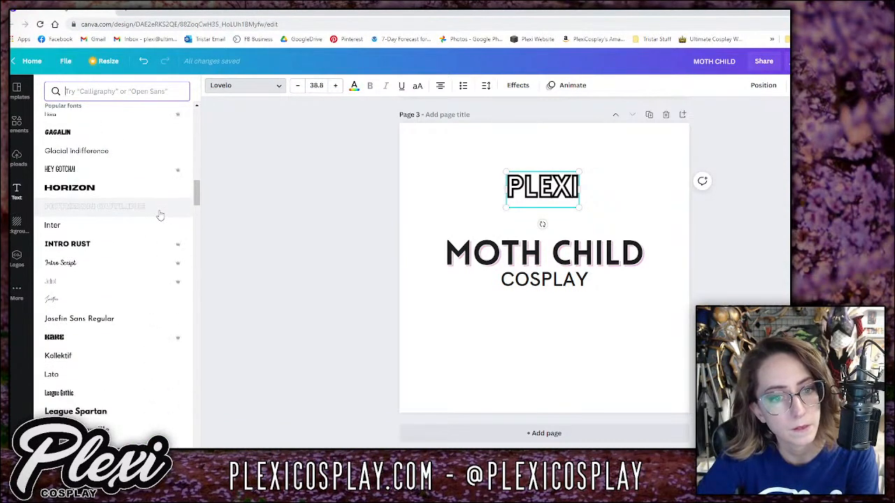
click(140, 217)
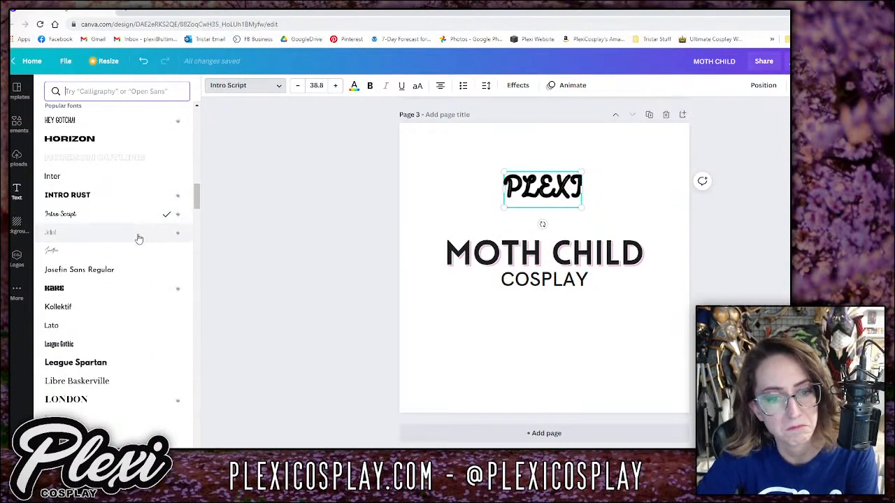
Change the PLEXI text's font to Nexa Script and browse further popular fonts.
scroll(137, 237, down, 8)
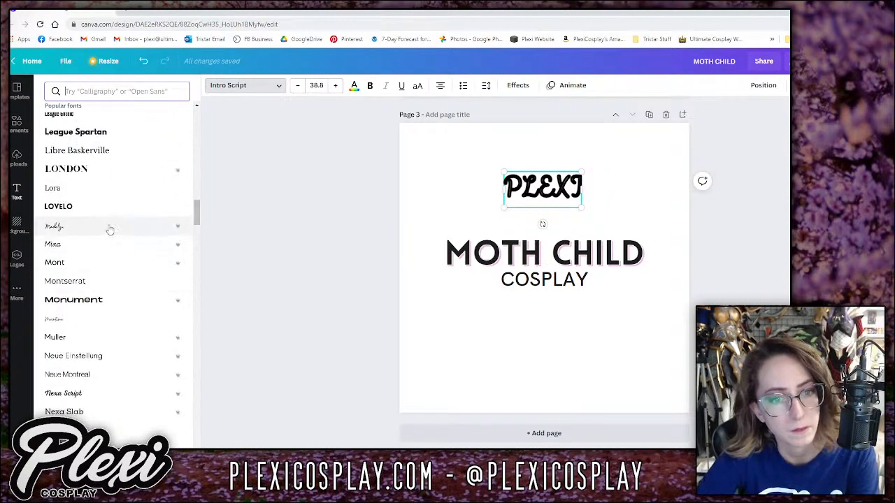
scroll(110, 229, down, 8)
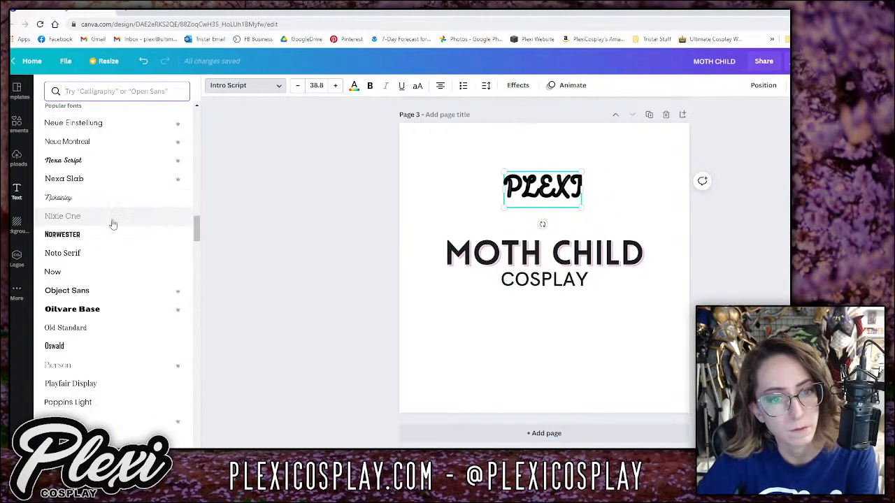
click(119, 161)
scroll(70, 320, down, 8)
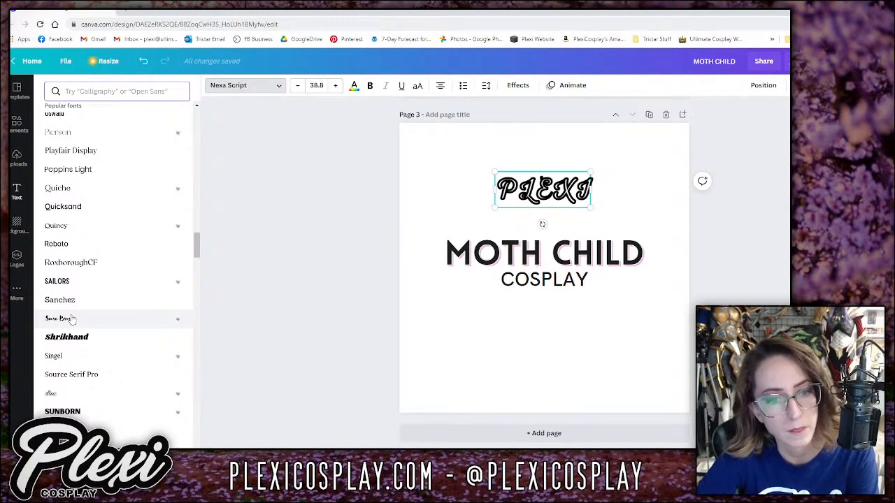
Retype the PLEXI text in mixed case as Plexi and set its Hollow effect thickness to about 64.
double_click(544, 187)
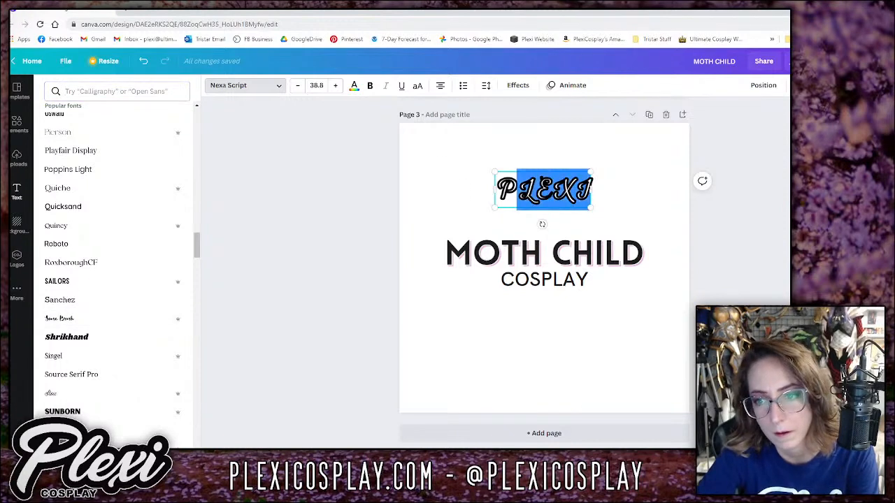
text(Plexi)
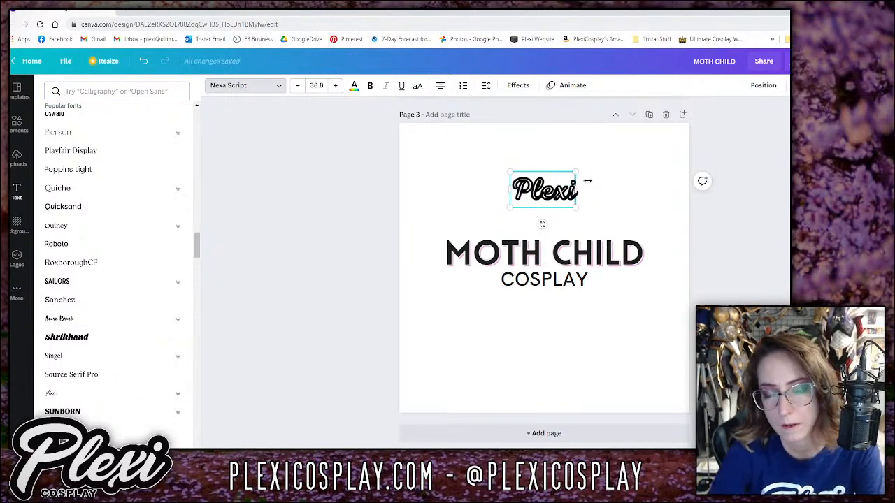
click(504, 85)
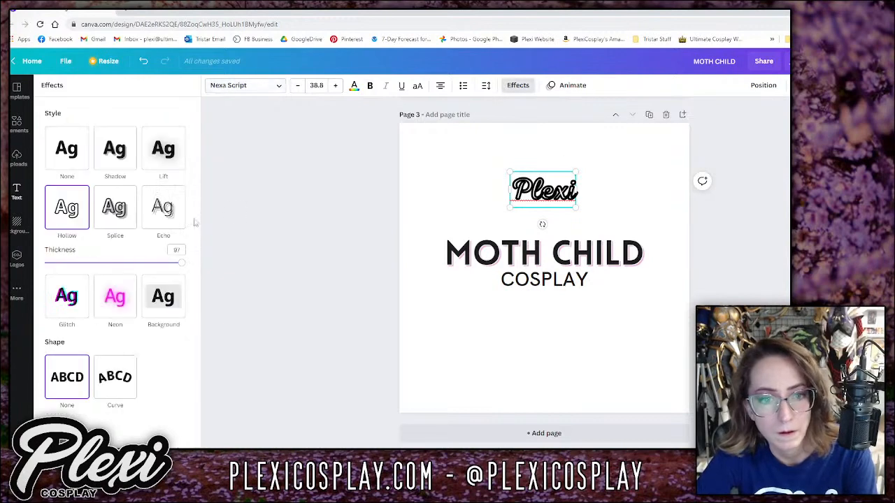
drag(185, 264, 134, 264)
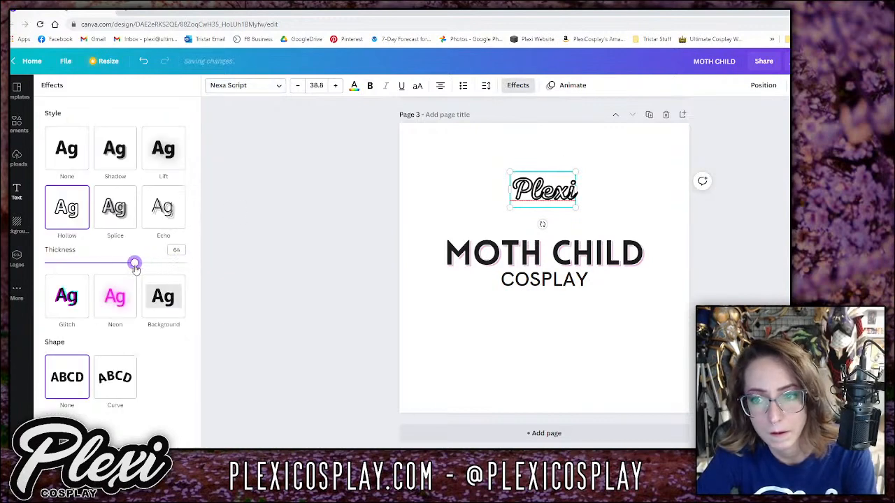
Browse the English fonts for another script style and apply Beth Ellen to the Plexi text.
click(244, 84)
scroll(151, 295, down, 4)
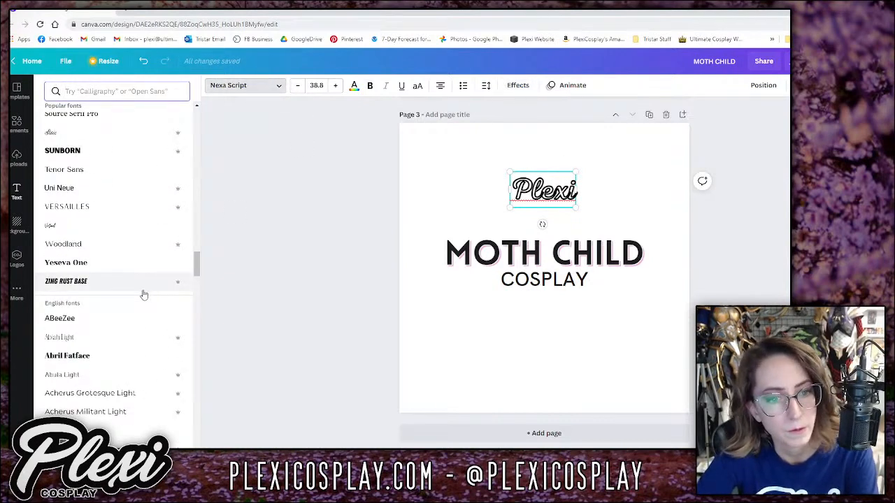
scroll(134, 313, down, 3)
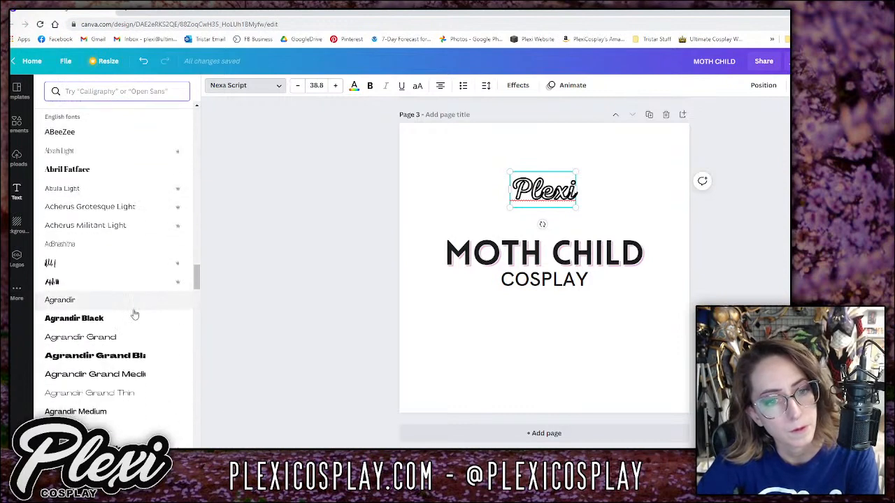
scroll(116, 298, down, 8)
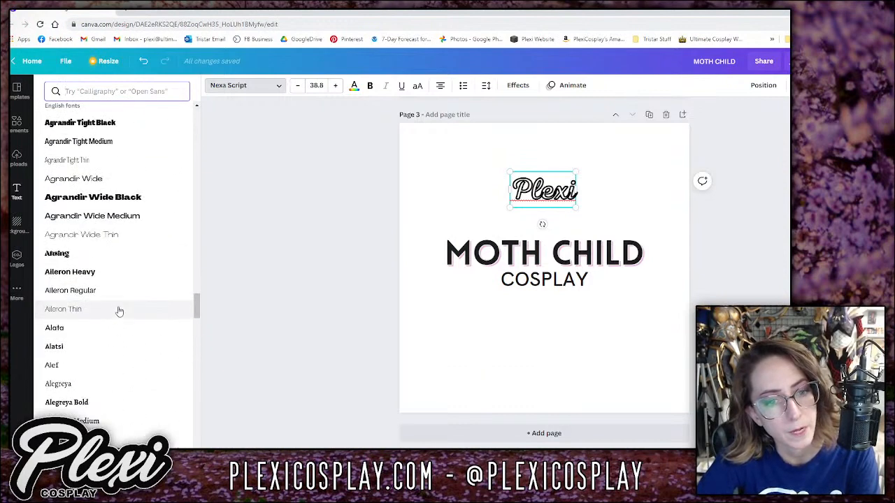
scroll(119, 311, down, 8)
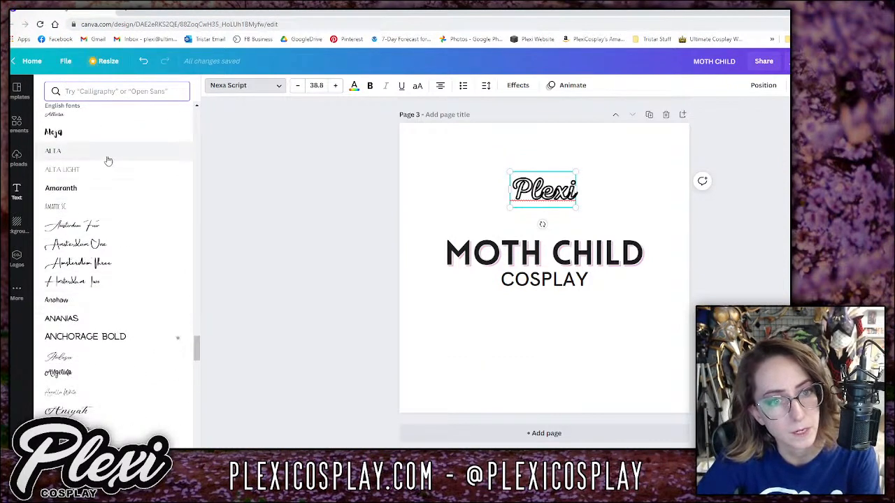
scroll(119, 313, down, 1)
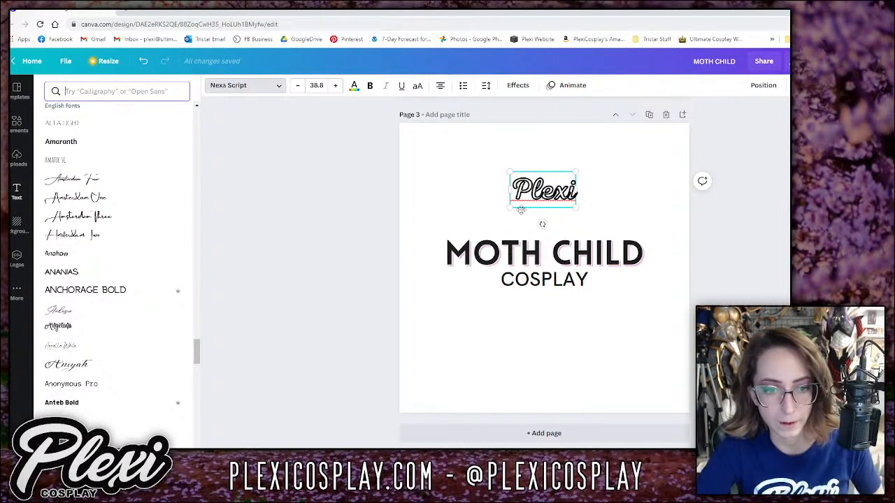
scroll(123, 336, down, 5)
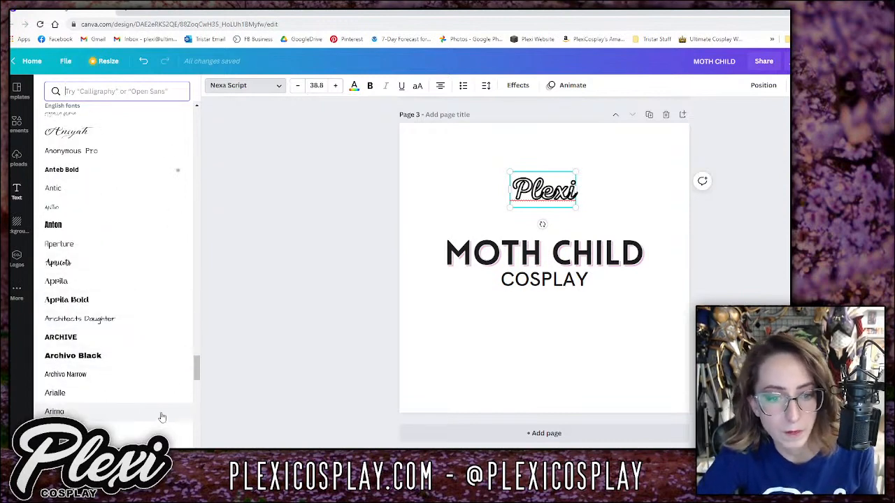
scroll(152, 418, down, 4)
scroll(152, 418, down, 10)
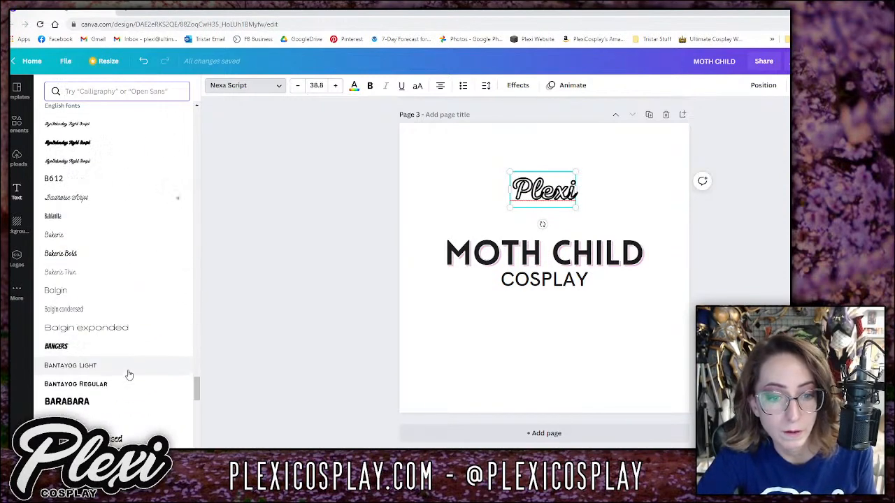
scroll(128, 375, down, 10)
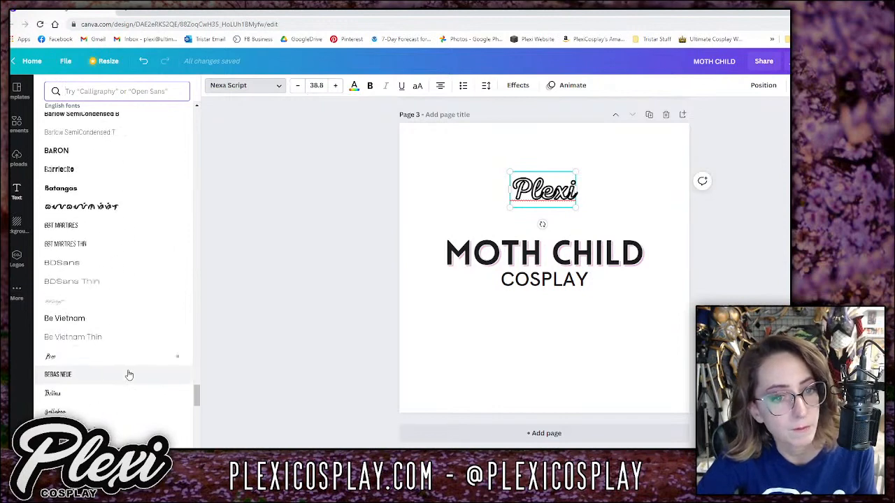
scroll(128, 375, down, 10)
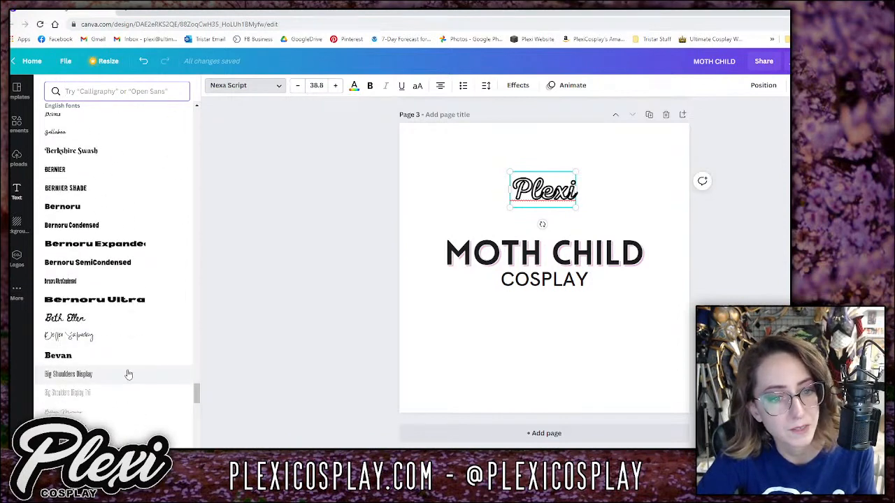
click(93, 179)
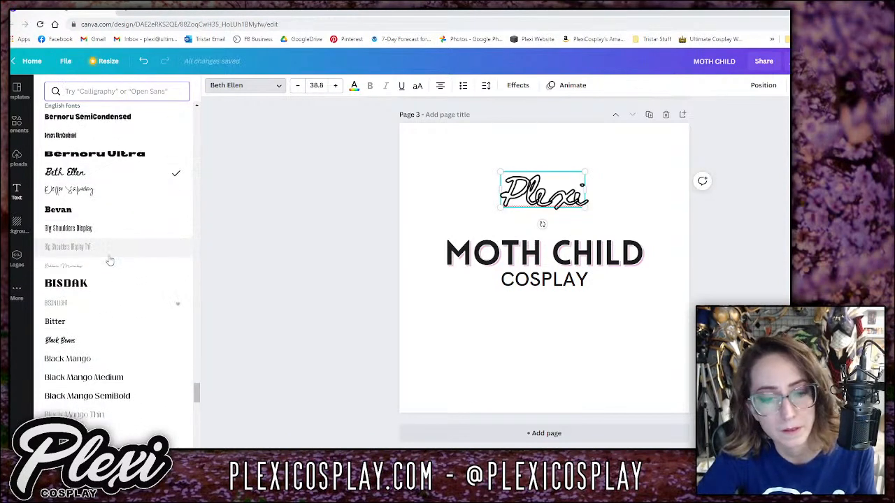
Delete the Plexi text from page 3, keeping only the MOTH CHILD COSPLAY wording.
scroll(110, 260, down, 2)
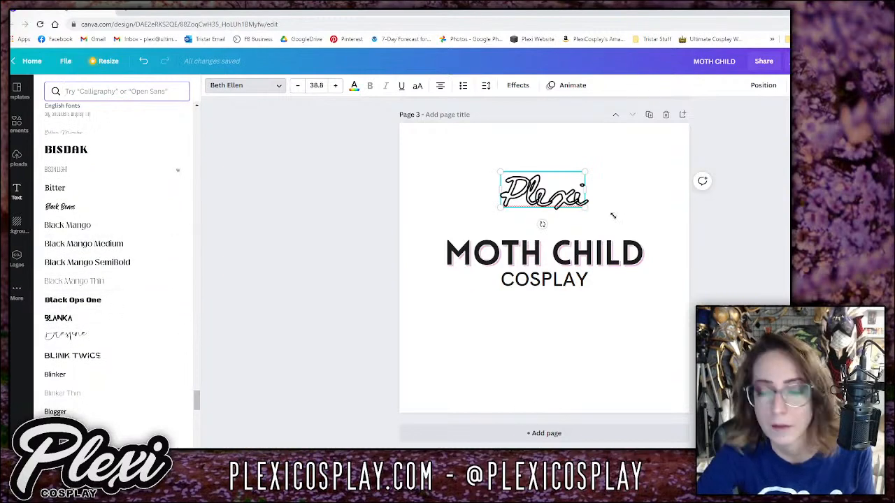
drag(593, 200, 622, 202)
key(Delete)
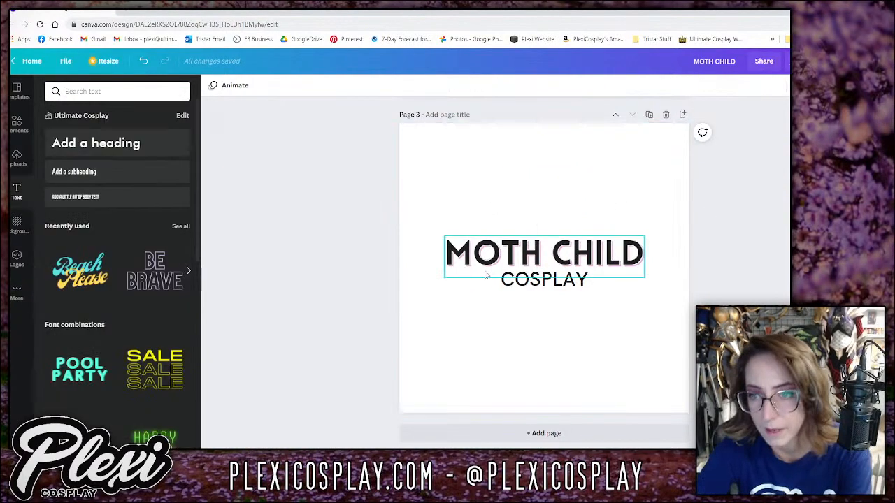
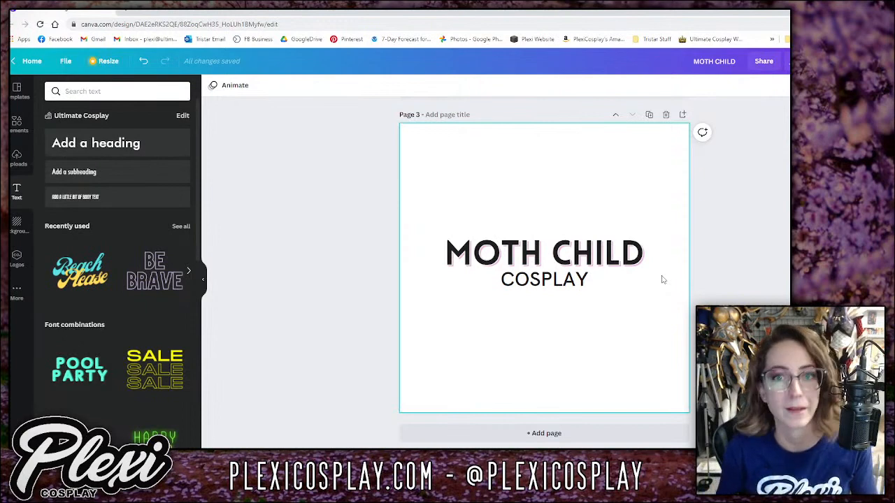
Review the logo designs on pages 1 and 2 and check the font of the MYSTIC MOON heading.
scroll(662, 280, up, 6)
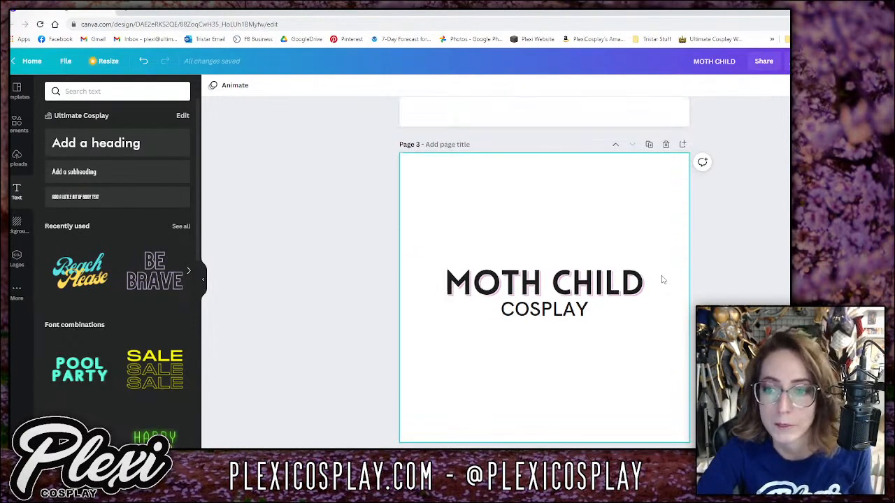
scroll(664, 345, up, 3)
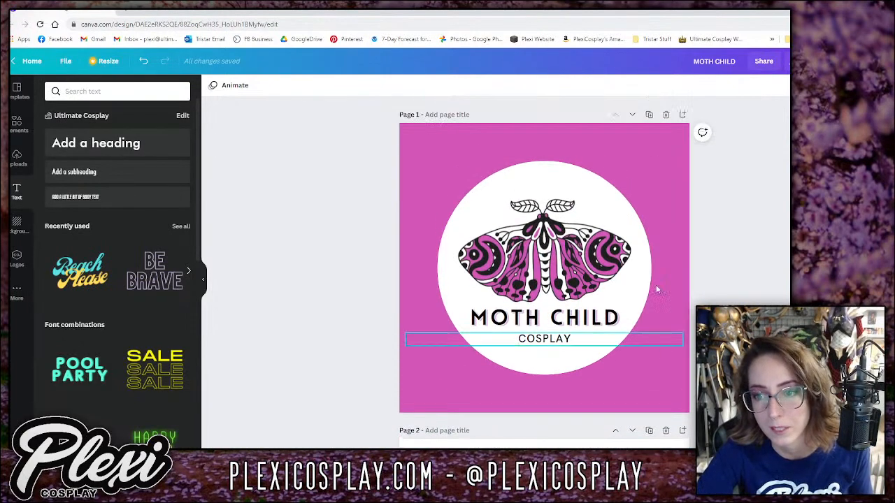
scroll(668, 349, down, 3)
click(589, 339)
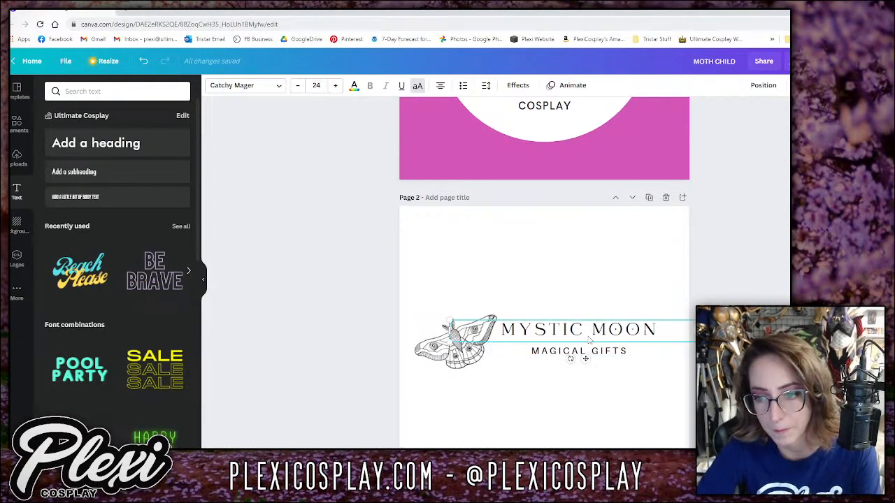
click(280, 86)
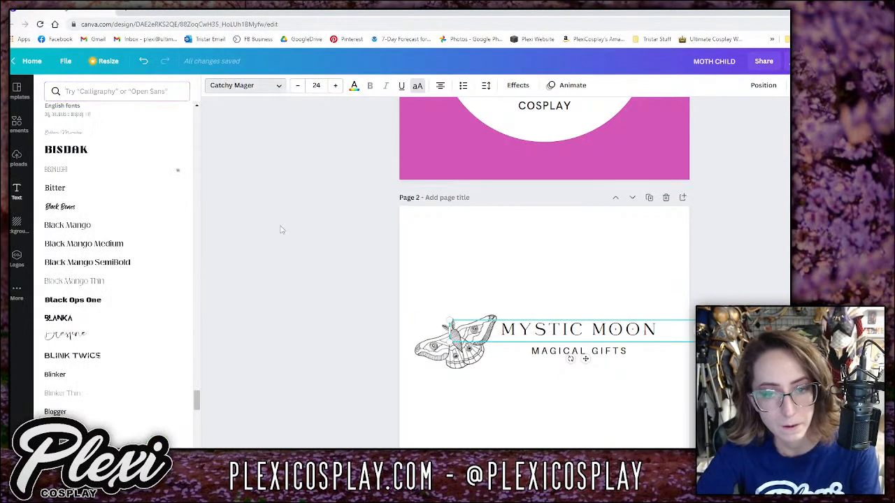
scroll(285, 229, up, 3)
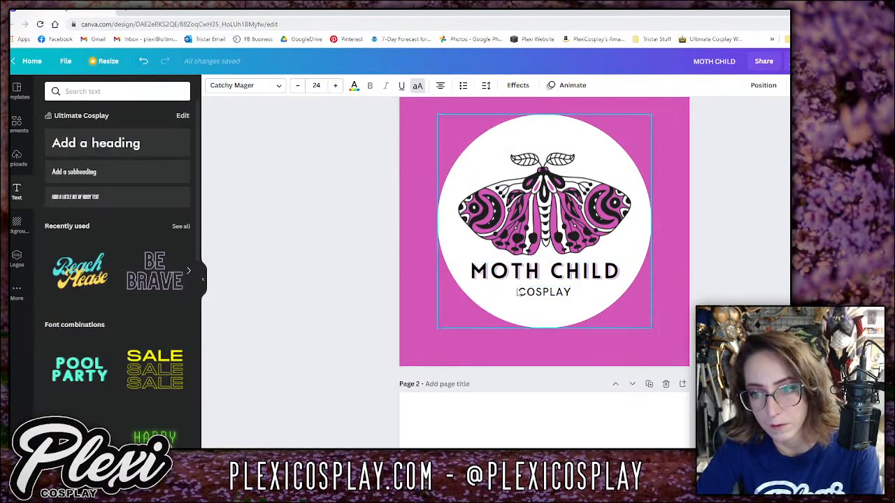
Lock the white circle on page 1 and place a duplicate of the MOTH CHILD and COSPLAY texts on page 2 above MYSTIC MOON.
click(521, 319)
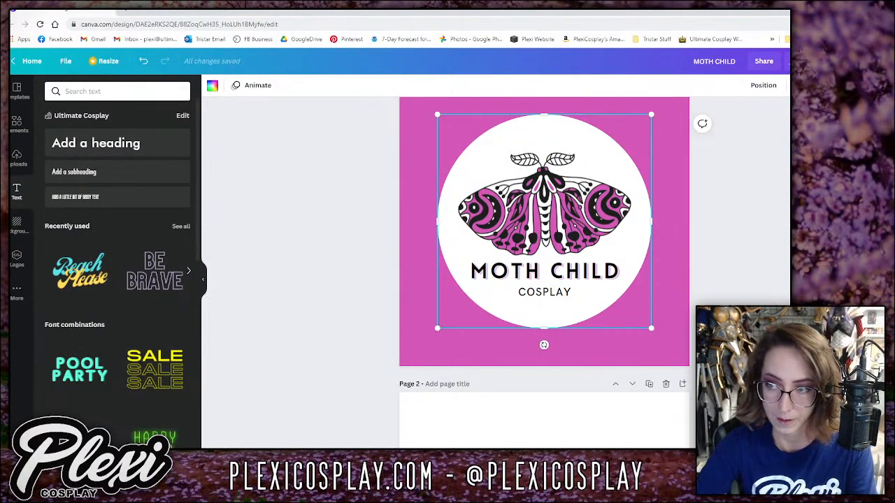
key(alt+shift+l)
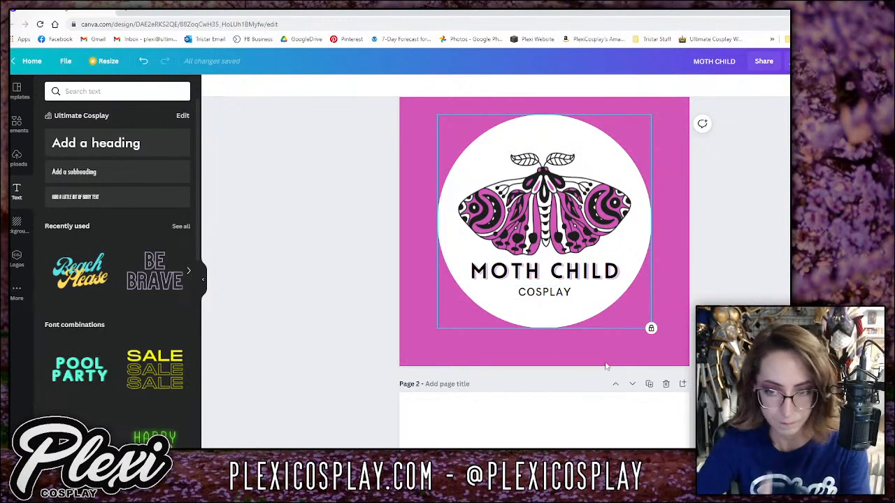
drag(464, 304, 618, 274)
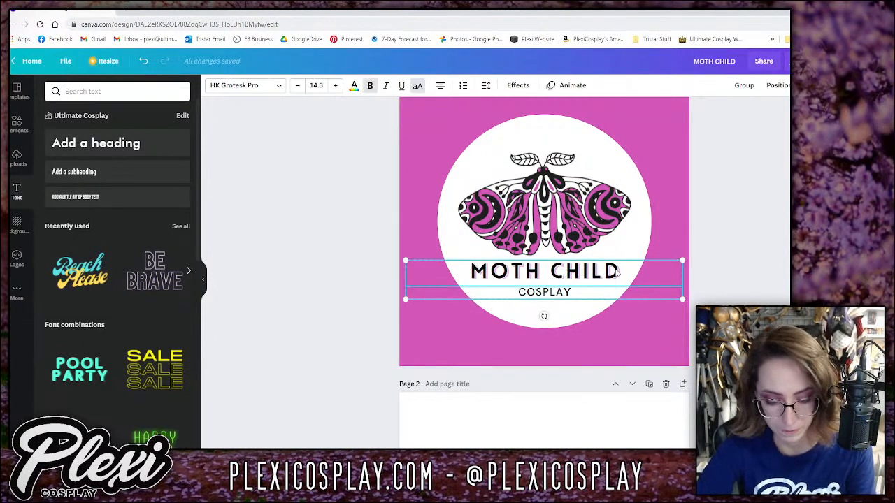
key(ctrl+d)
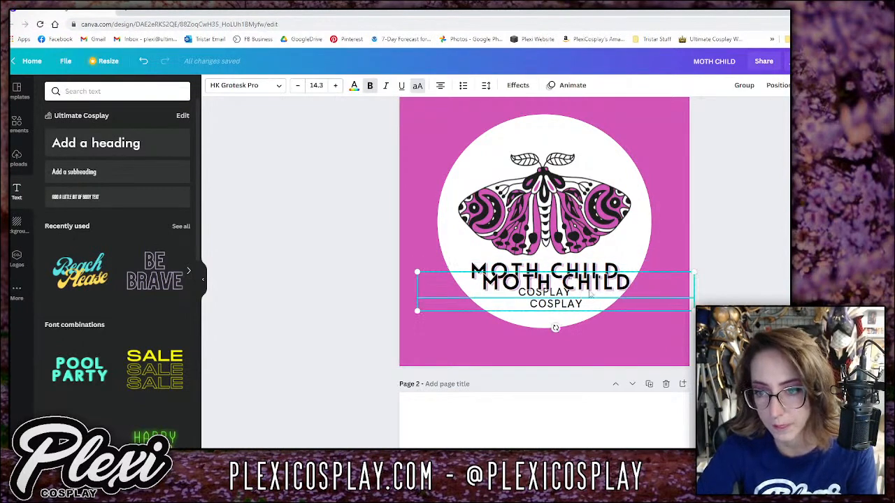
scroll(598, 269, down, 3)
drag(594, 197, 595, 359)
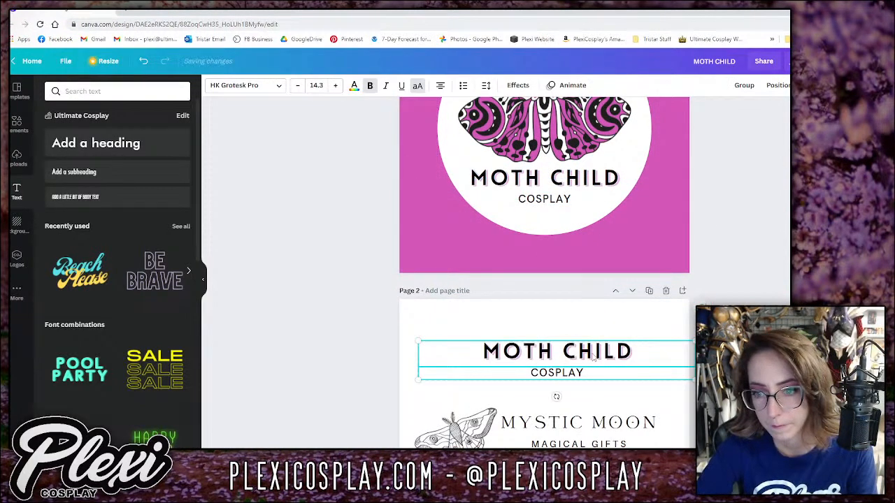
Delete the MYSTIC MOON and MAGICAL GIFTS placeholder texts from page 2.
scroll(646, 316, down, 4)
click(644, 311)
key(Delete)
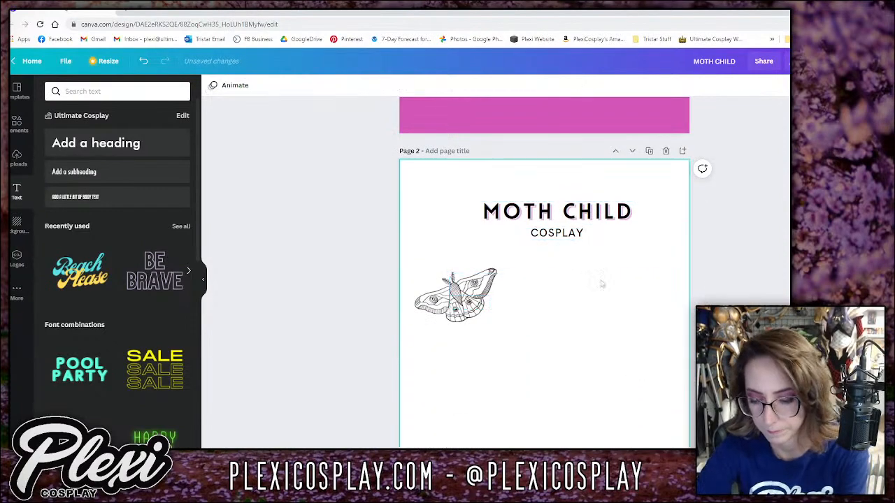
Move the MOTH CHILD and COSPLAY texts on page 2 down beside the moth drawing.
click(542, 206)
drag(541, 206, 557, 283)
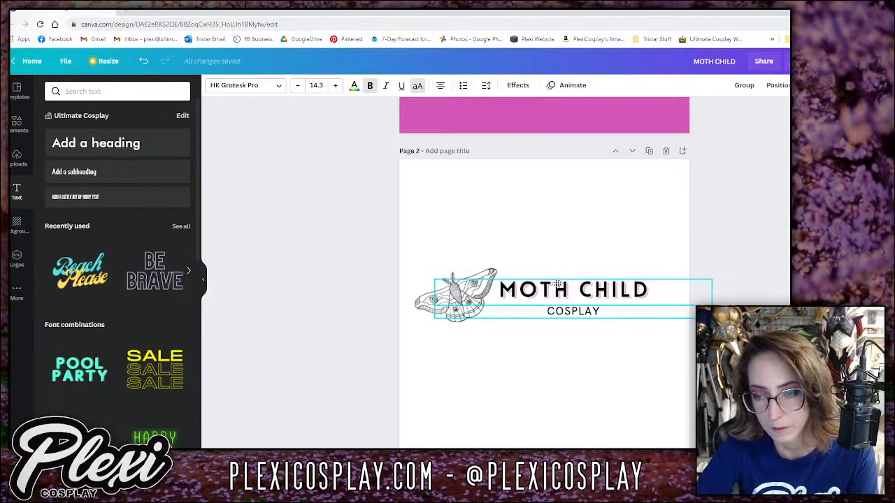
click(641, 357)
Set the font of the COSPLAY text on page 2 to Breathing.
click(570, 316)
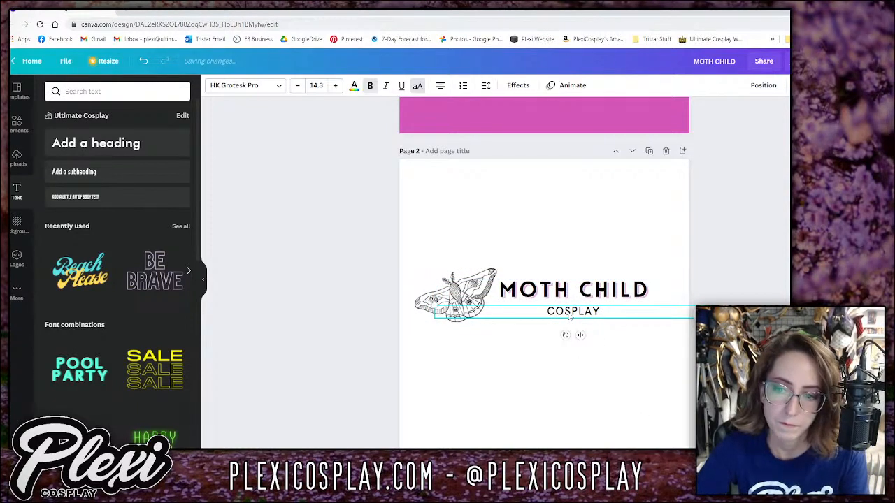
click(259, 85)
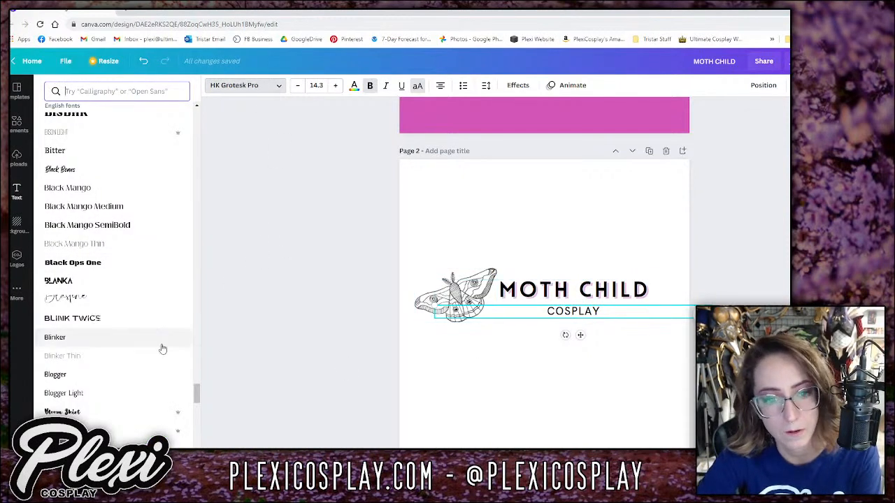
scroll(171, 344, down, 1)
scroll(171, 344, down, 10)
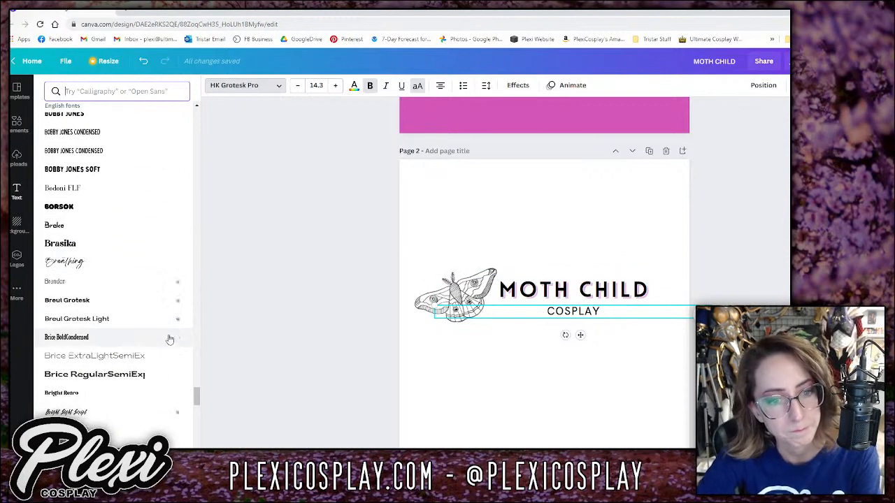
click(143, 270)
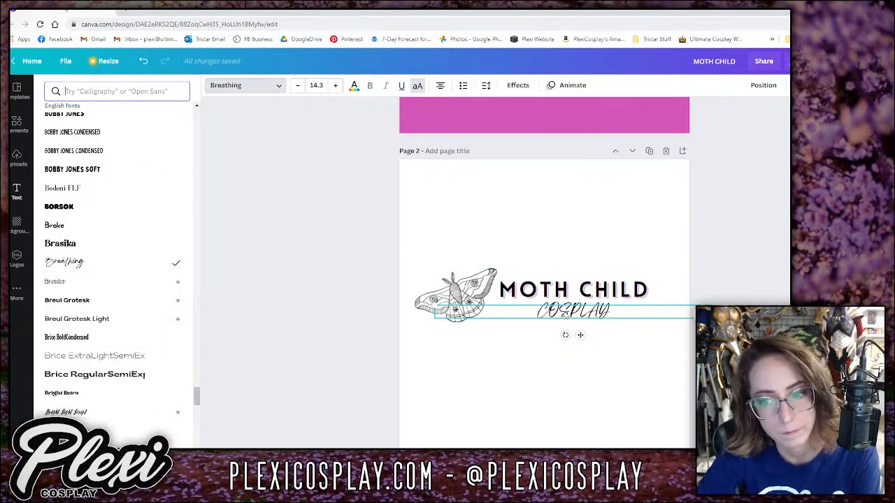
Try to retype the COSPLAY text under MOTH CHILD in lowercase letters.
double_click(566, 312)
text(cosplay)
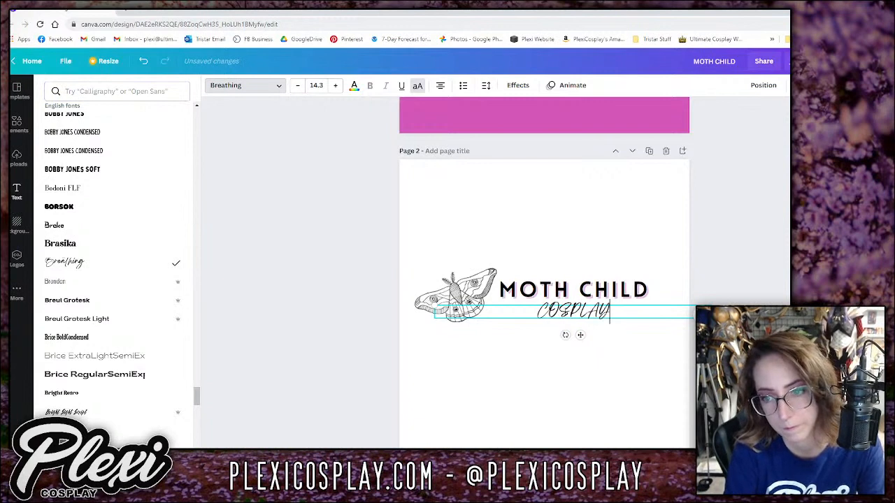
key(BackSpace)
key(BackSpace)
key(BackSpace)
key(BackSpace)
key(BackSpace)
key(BackSpace)
text(ospl)
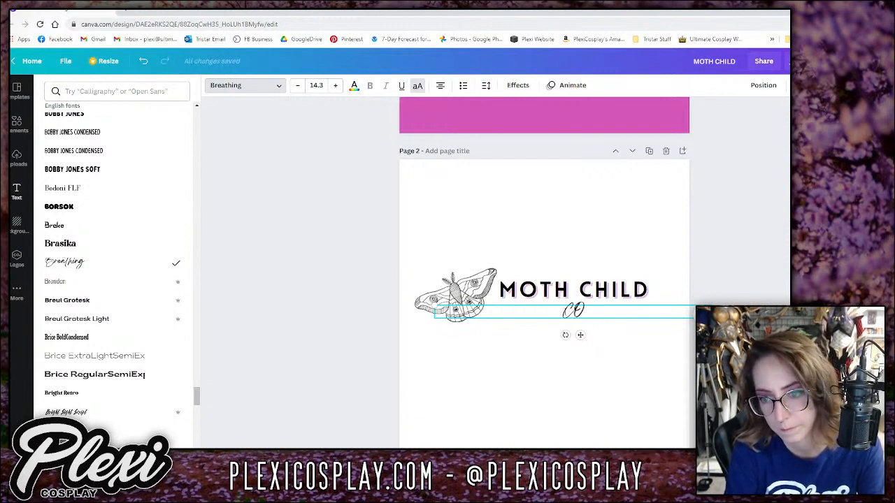
text(ay)
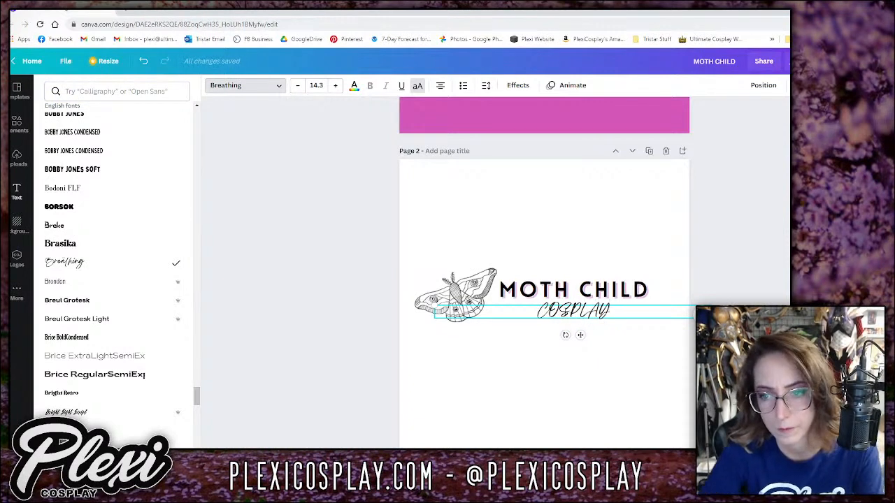
Replace the COSPLAY text on page 2 with a new subheading reading "Cosplay".
click(476, 339)
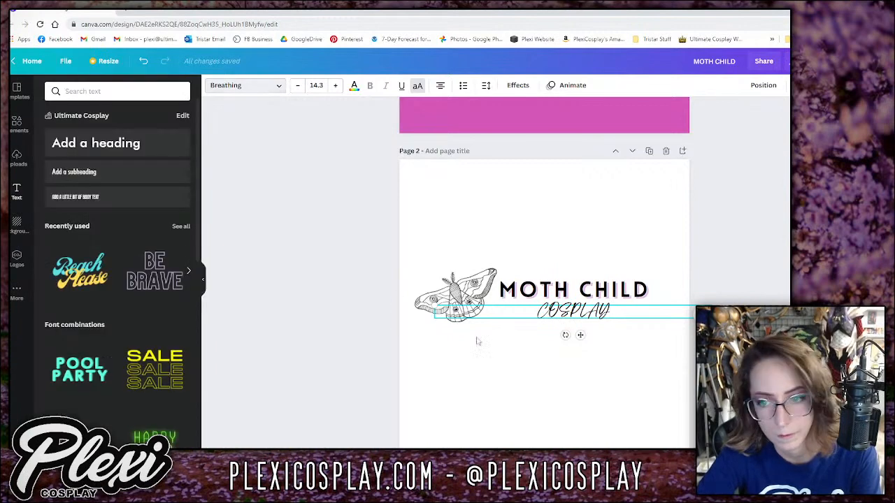
click(570, 322)
key(Delete)
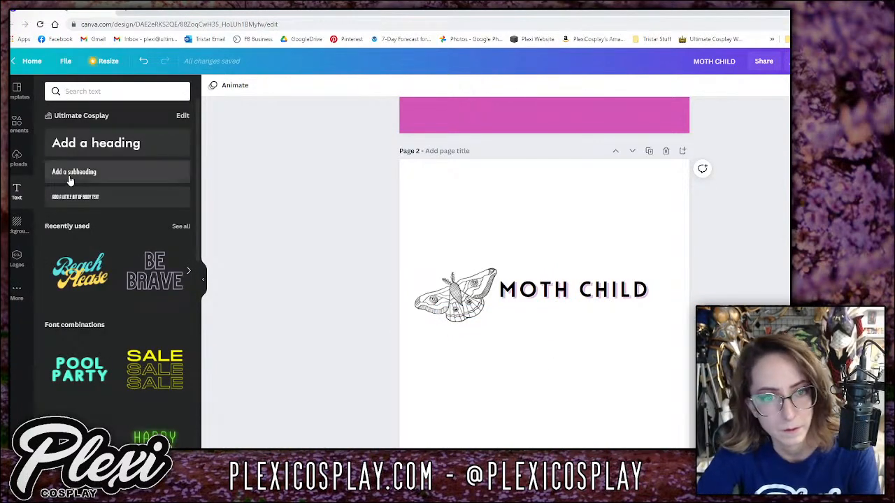
click(69, 180)
text(Cosp)
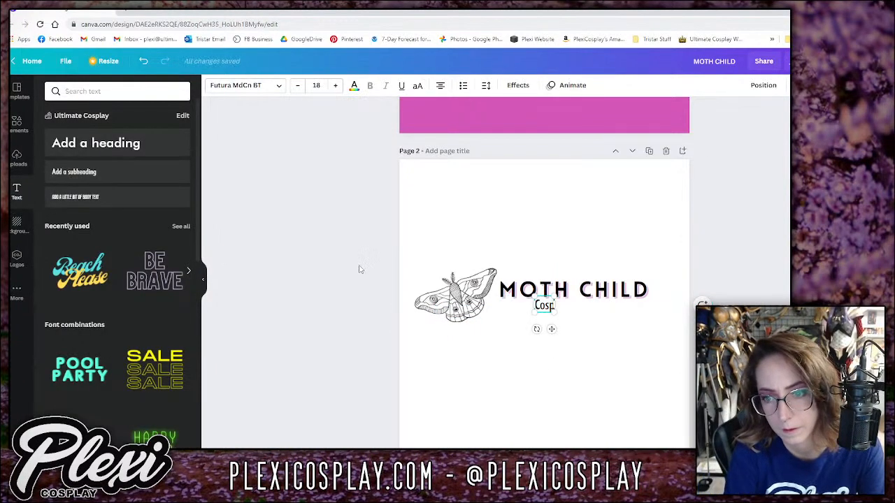
text(lay.)
Set the Cosplay subheading in the Brittany font and move it under the end of MOTH CHILD.
click(244, 86)
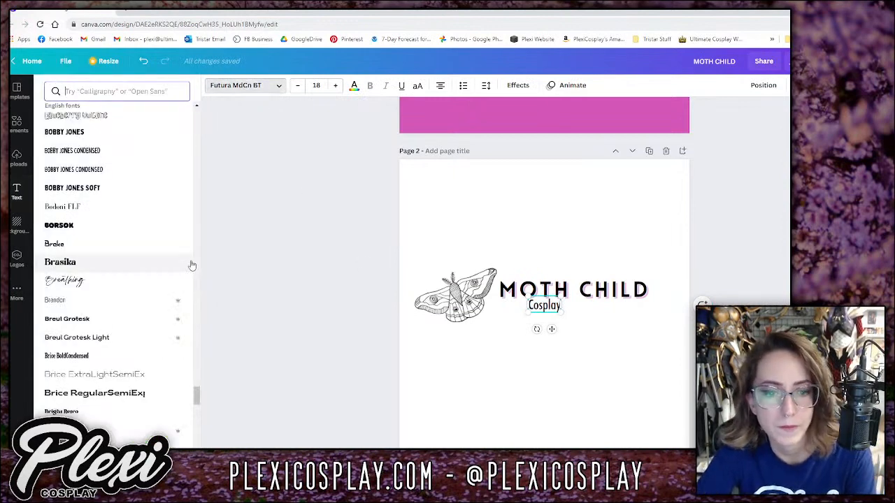
scroll(172, 267, down, 3)
click(117, 292)
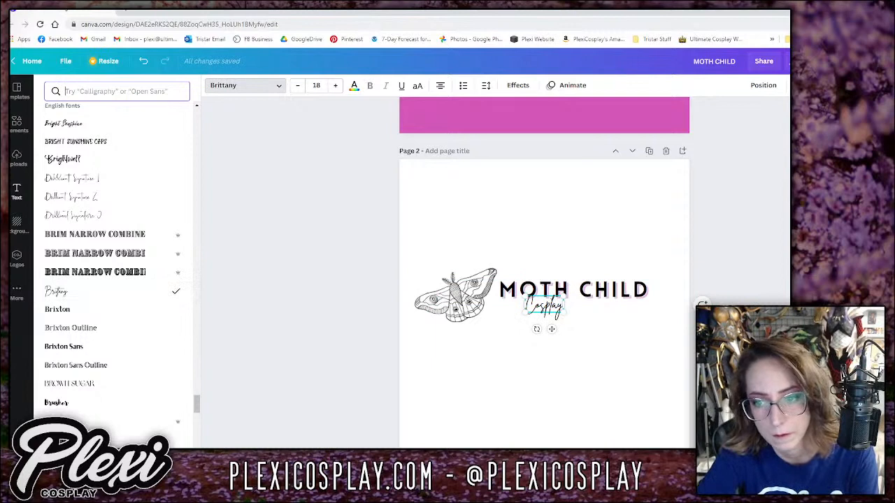
drag(550, 294, 655, 297)
Try the Buffalo font on the Cosplay text, switch it to Canva Student Font, and browse further script fonts.
scroll(154, 312, down, 2)
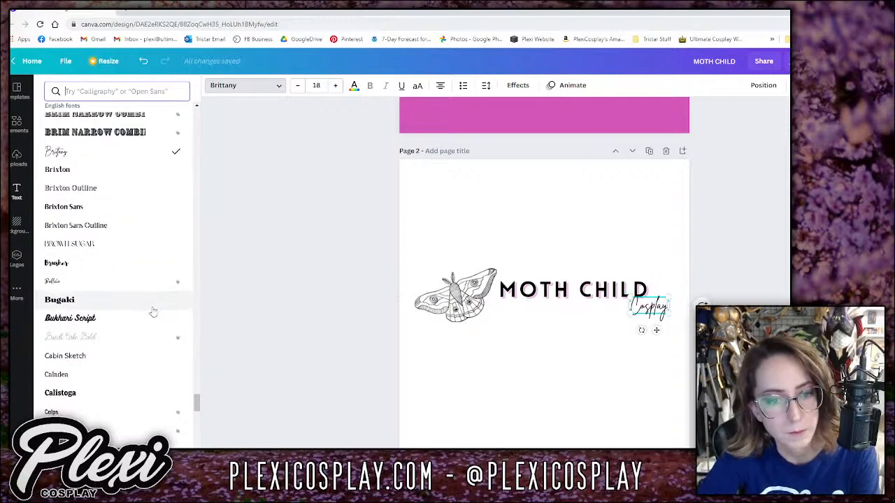
click(91, 279)
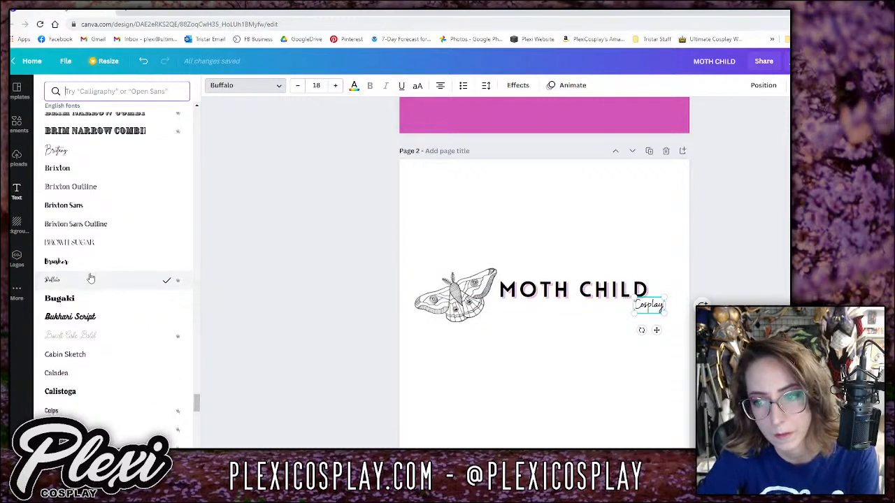
scroll(91, 279, down, 2)
scroll(90, 277, down, 3)
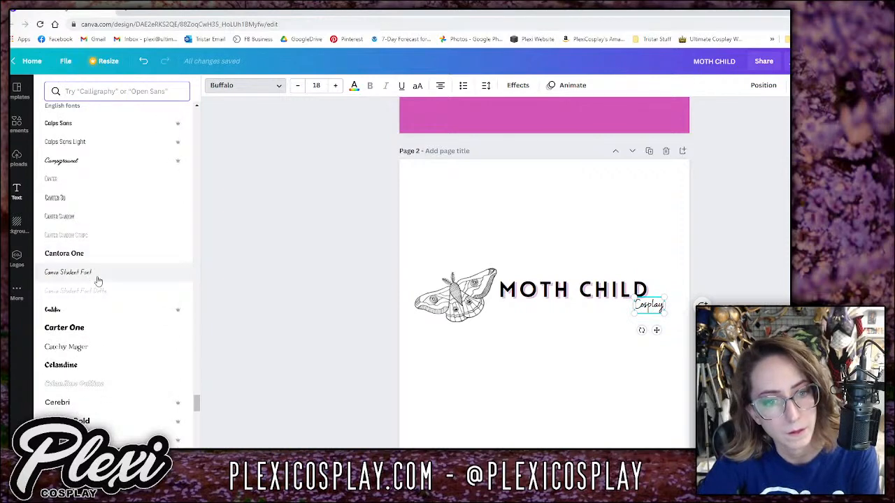
click(98, 279)
scroll(99, 279, down, 2)
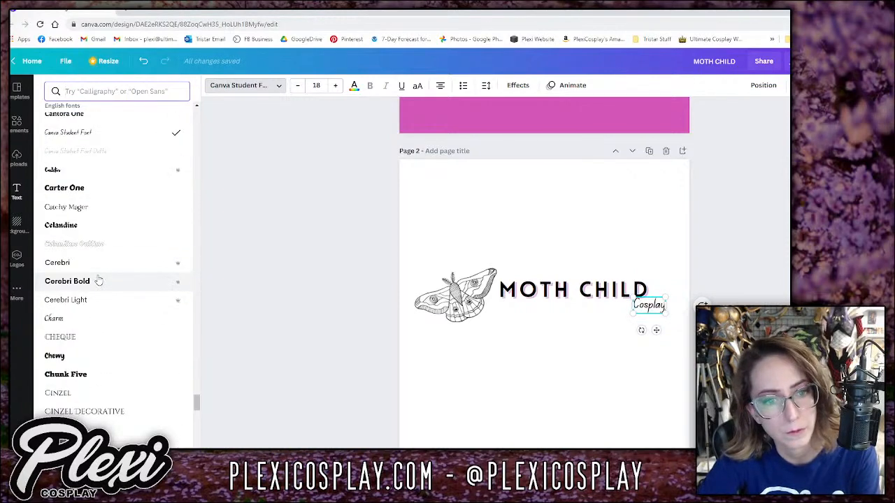
scroll(98, 279, down, 4)
scroll(97, 279, down, 3)
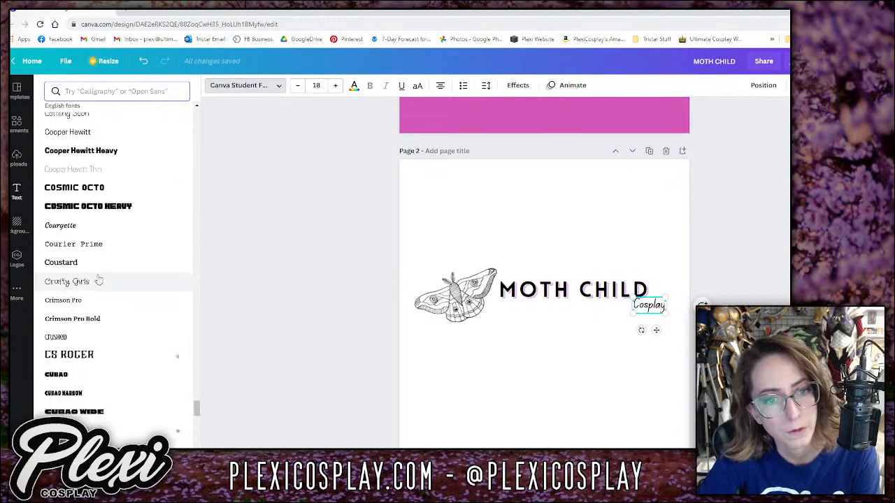
scroll(127, 356, down, 5)
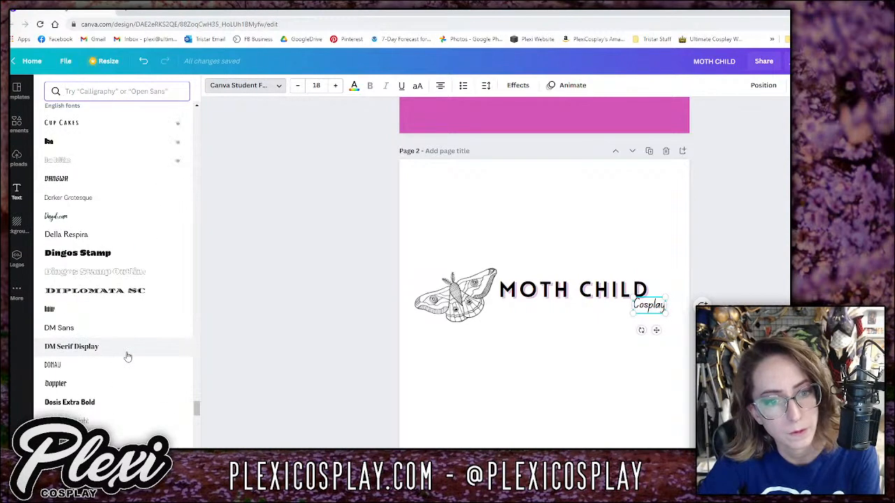
scroll(127, 356, down, 4)
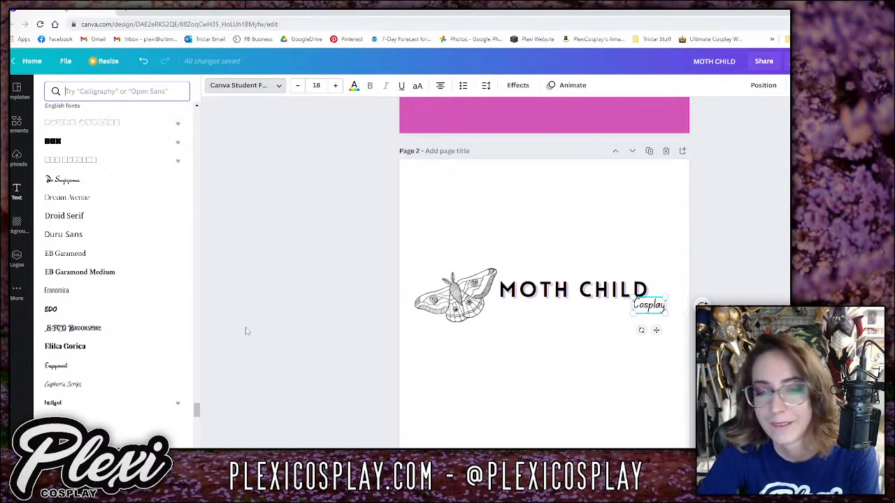
Add a blank page 4 and insert the round black glasses graphic found by searching the elements for "glasses".
scroll(303, 315, down, 5)
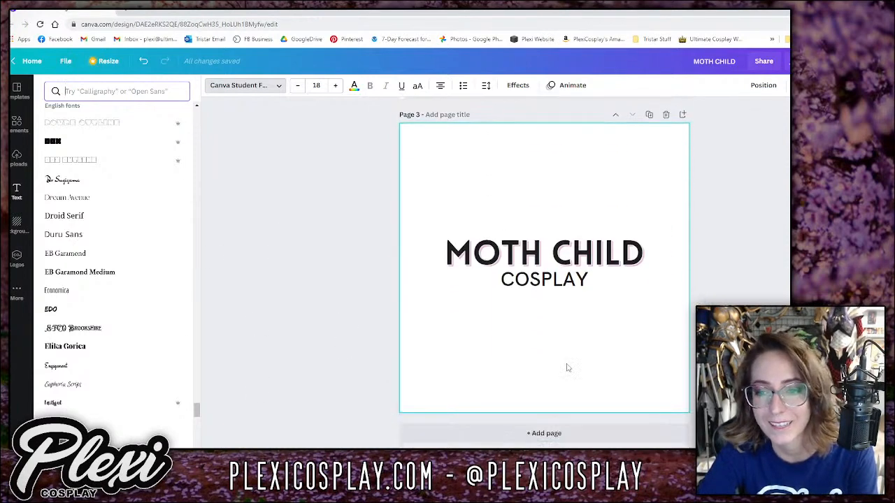
click(546, 433)
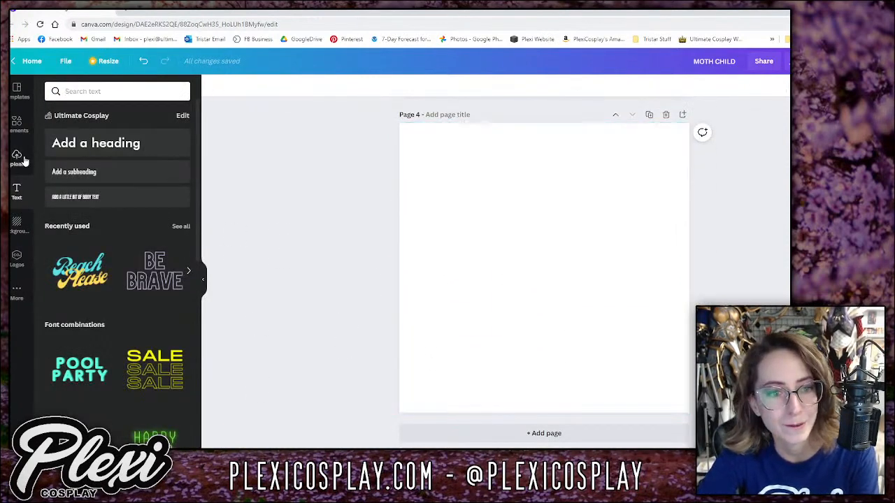
click(17, 125)
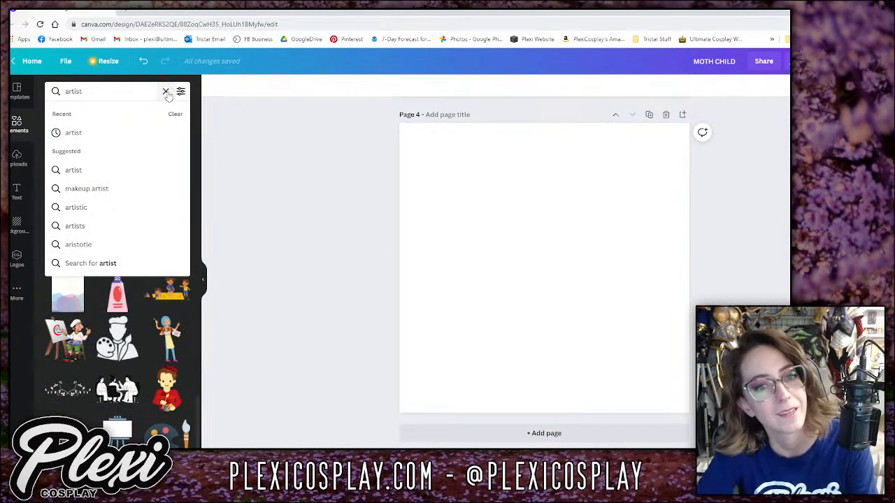
click(165, 92)
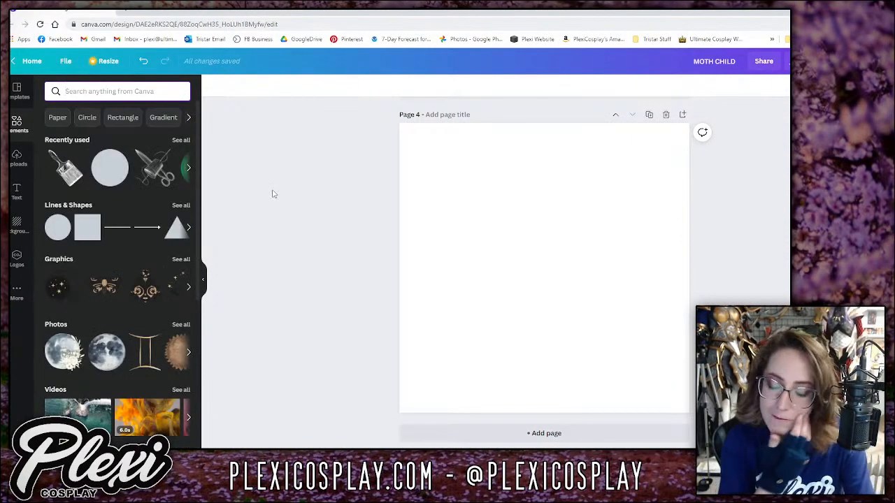
text(glasses)
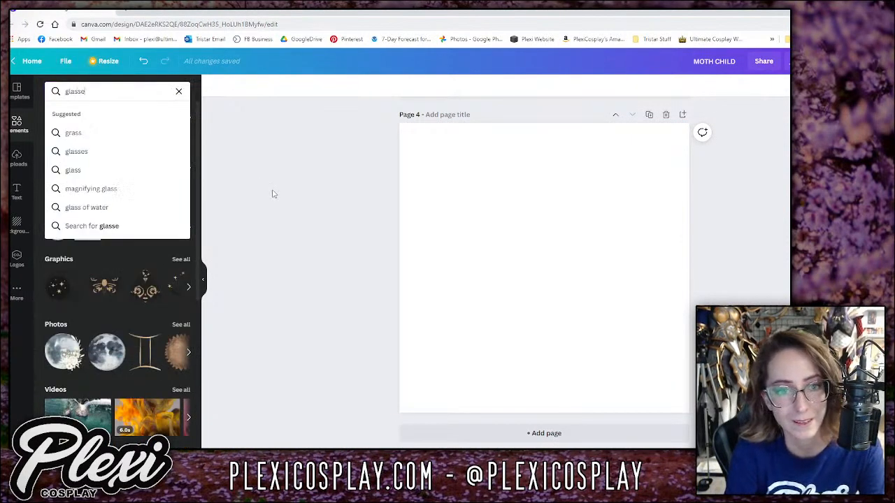
key(Return)
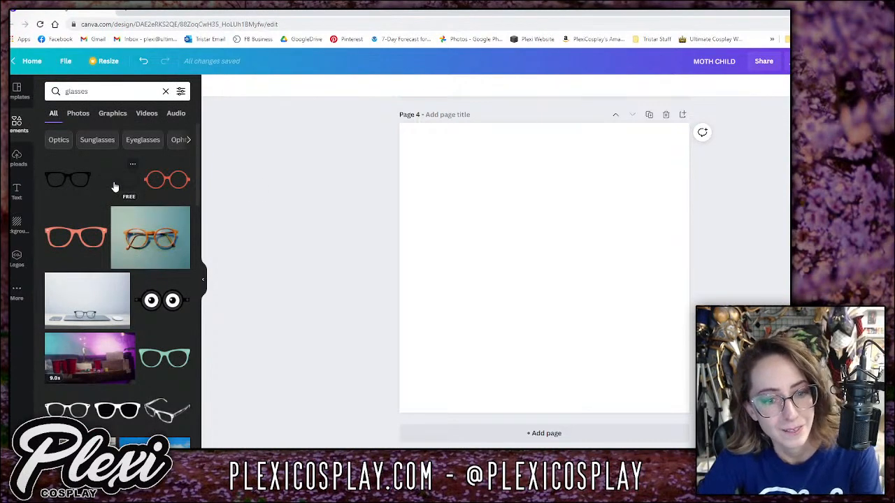
click(132, 186)
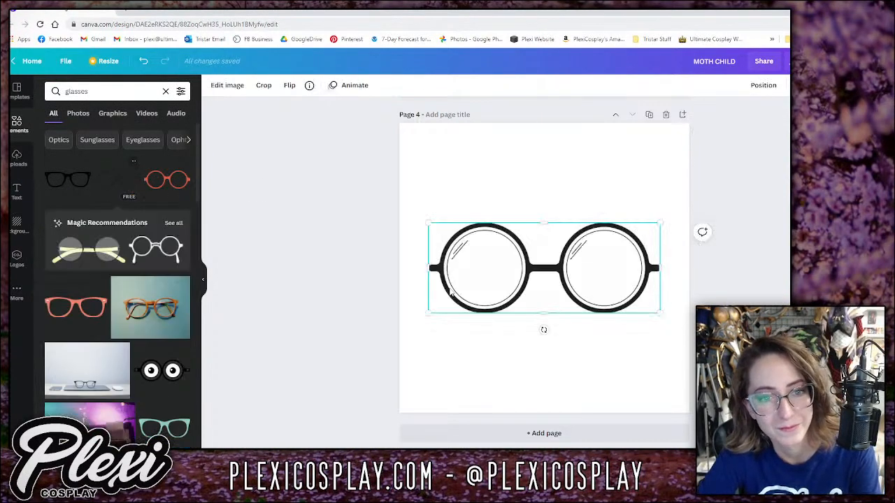
Try adding the round gold-rimmed sunglasses with blue lenses to page 4, and undo the addition.
scroll(158, 323, down, 2)
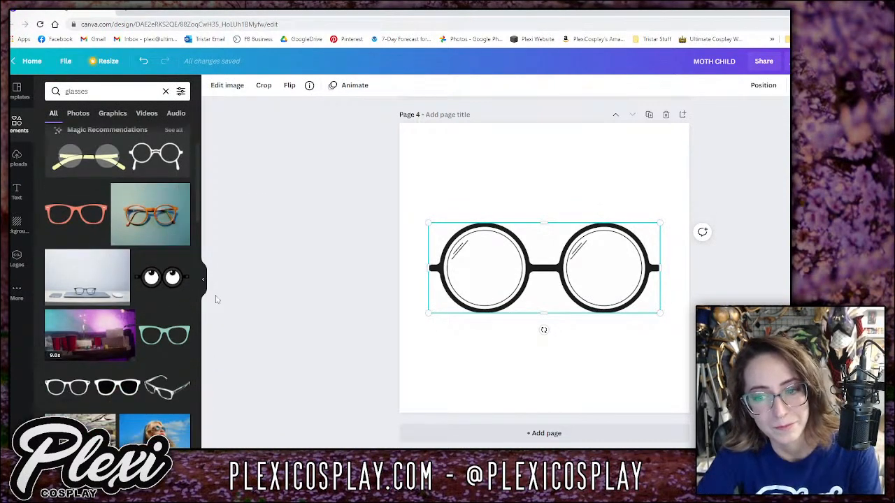
scroll(158, 324, down, 5)
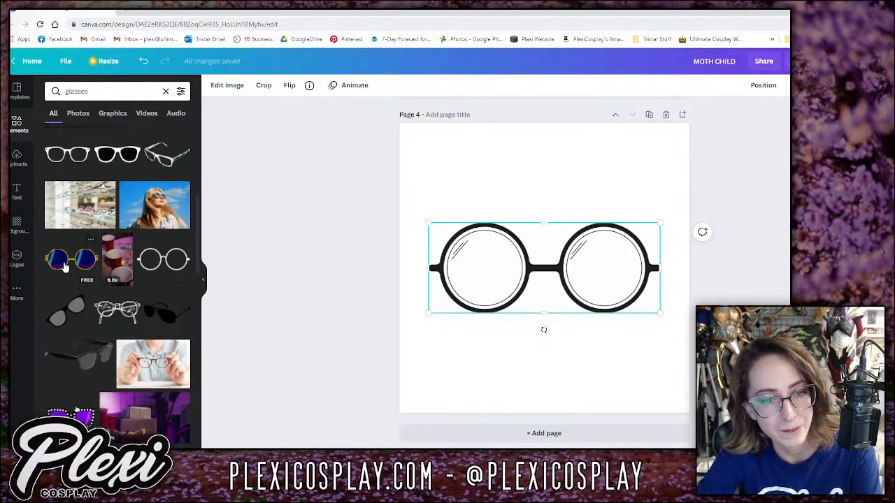
drag(71, 260, 503, 283)
key(ctrl+z)
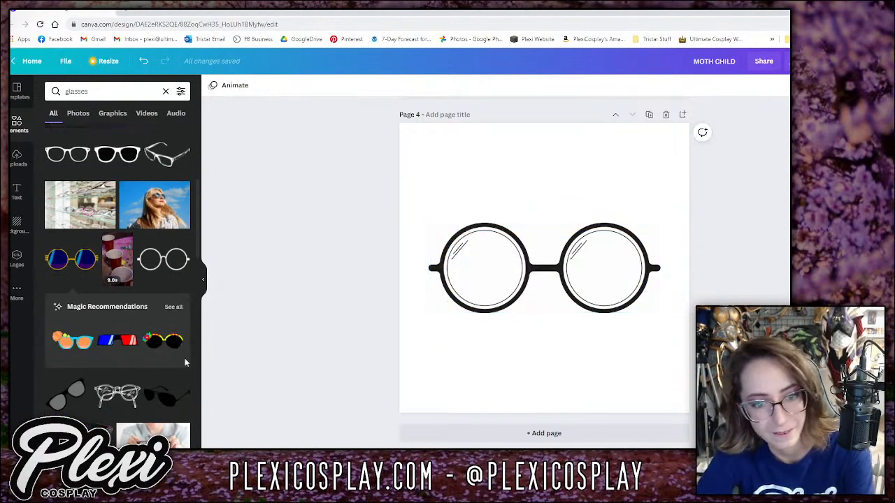
Limit the glasses search results to graphics and look through them for other round frames.
click(112, 122)
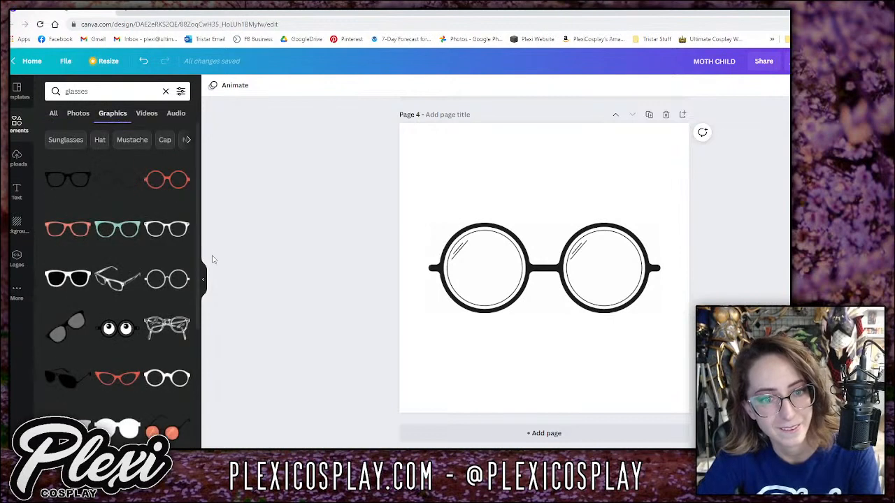
scroll(168, 252, down, 5)
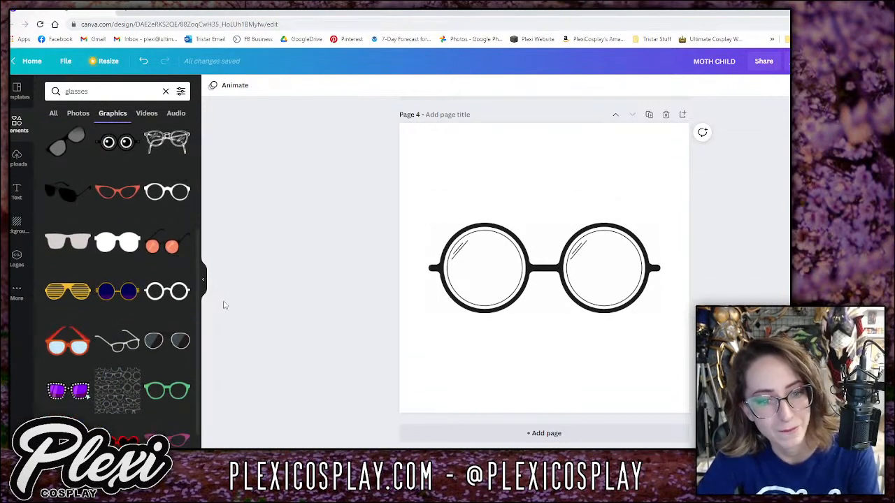
scroll(144, 310, down, 1)
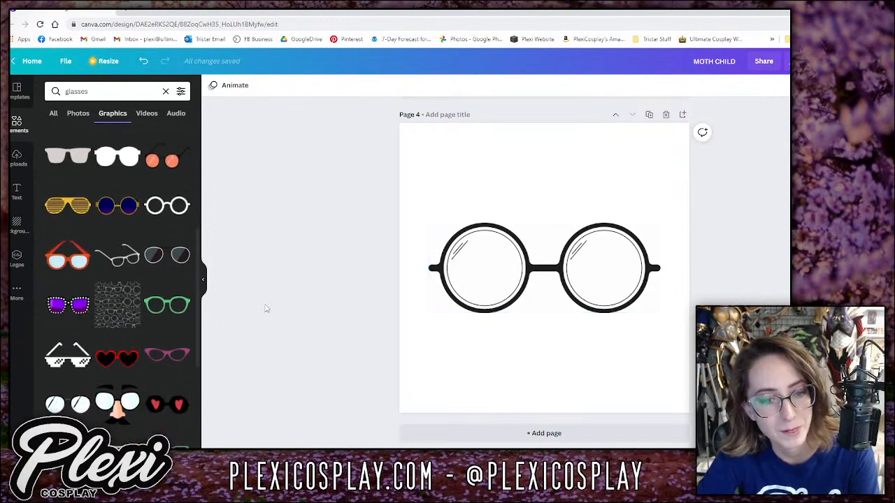
scroll(89, 323, down, 4)
scroll(90, 323, down, 5)
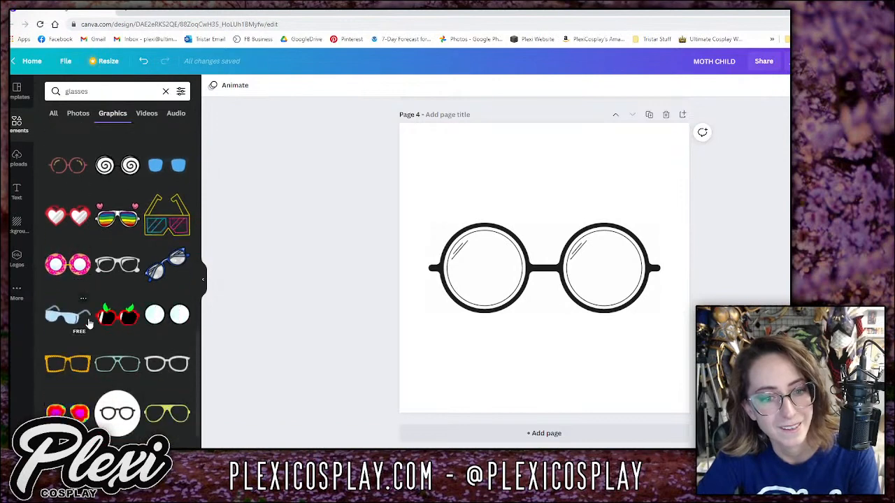
scroll(89, 324, down, 1)
scroll(90, 324, down, 2)
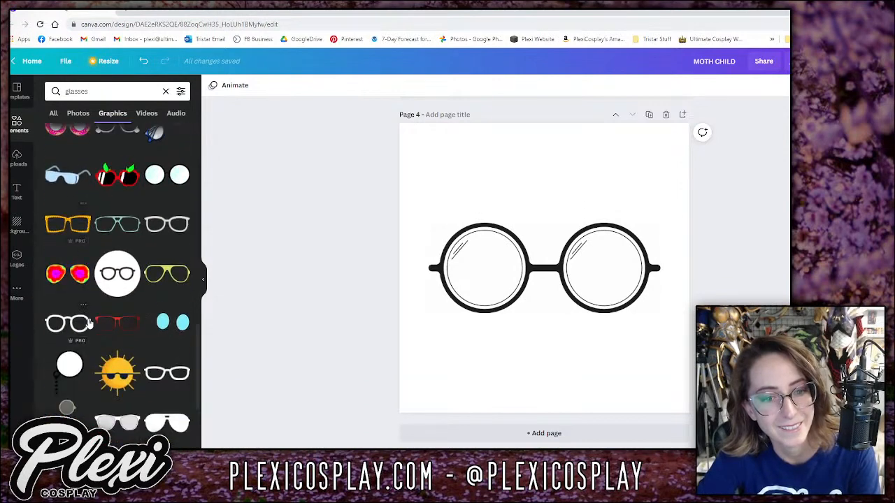
scroll(140, 322, down, 3)
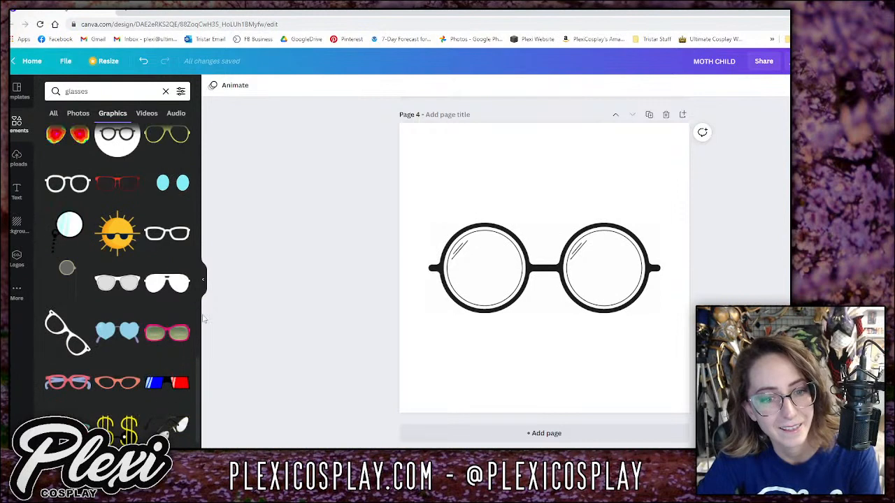
scroll(172, 316, down, 3)
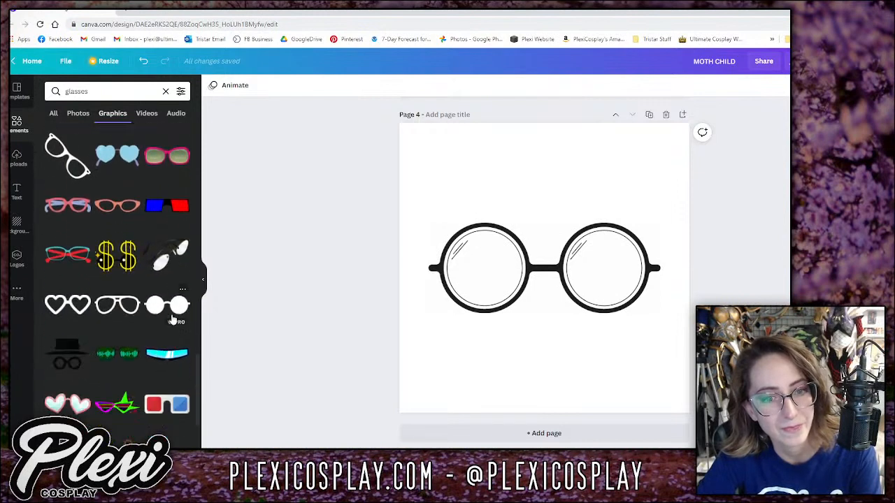
Try the solid round-lens glasses silhouette on page 4 and delete it.
click(171, 307)
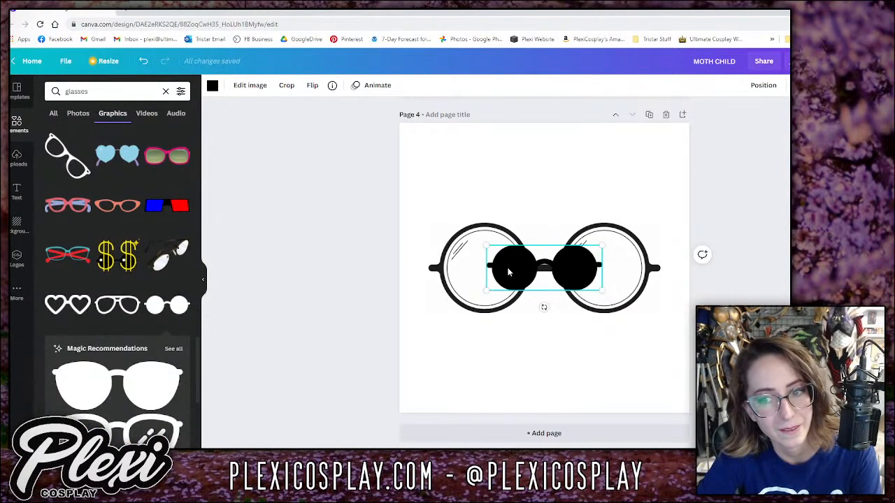
drag(508, 267, 501, 340)
key(Delete)
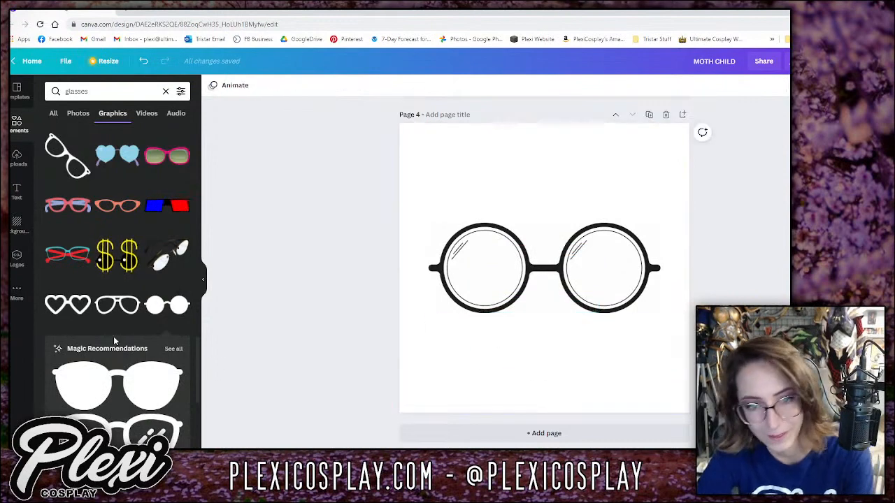
Add a circle shape to page 4 and size it to cover the left lens of the round glasses.
click(165, 91)
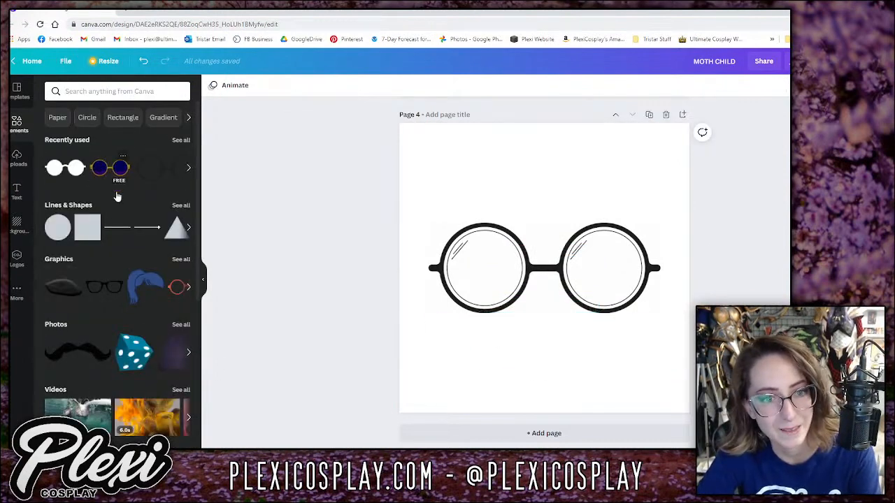
click(56, 231)
drag(621, 187, 501, 262)
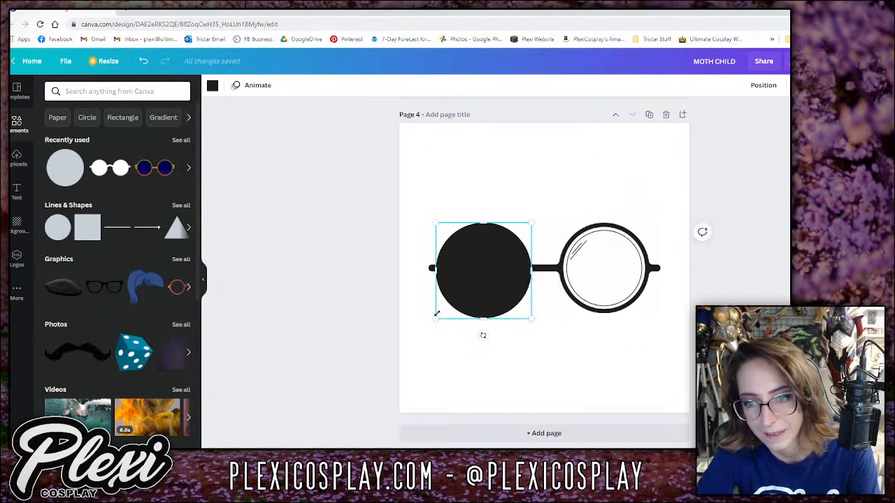
drag(436, 317, 436, 311)
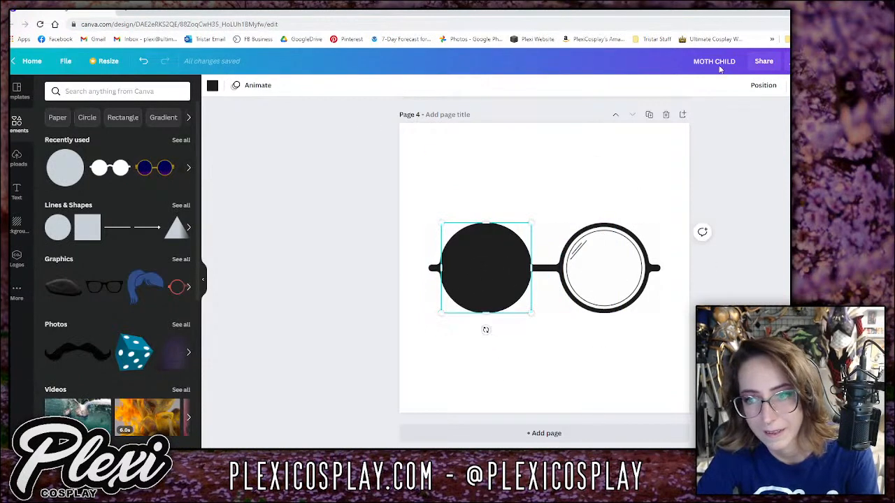
Fill the circle with the dark red from the Ultimate Cosplay palette.
click(762, 85)
click(212, 86)
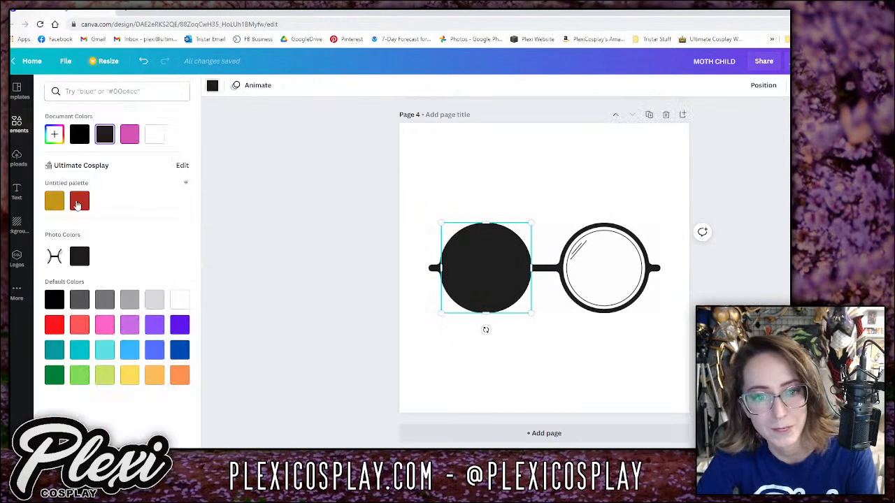
click(79, 203)
drag(531, 222, 531, 222)
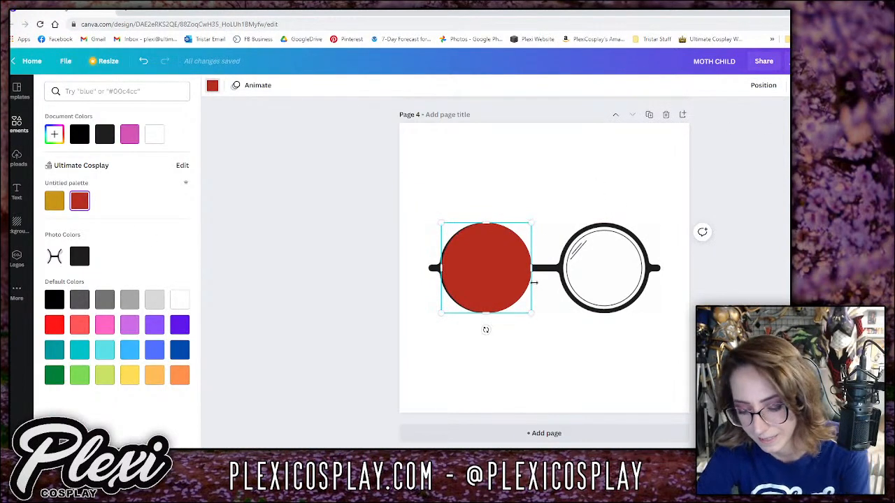
Nudge the red circle slightly left to match the left lens and send it behind the glasses frame.
click(502, 305)
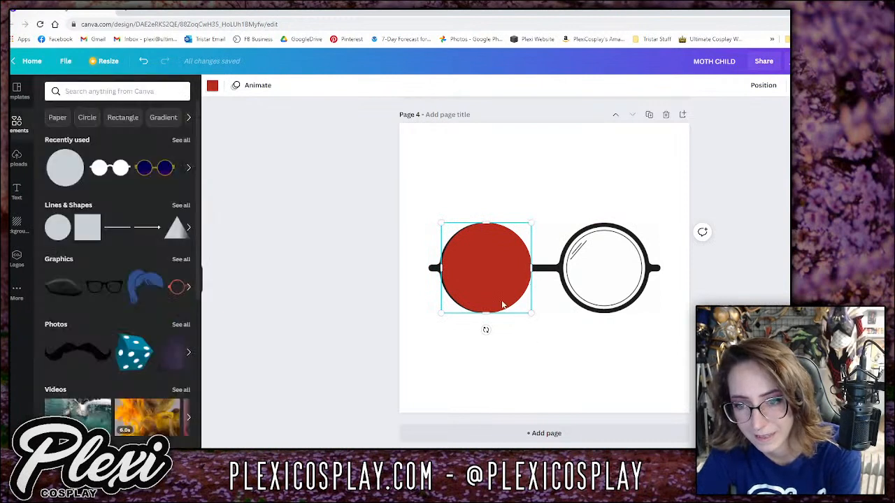
key(Left)
key(Left)
key(Left)
key(Left)
key(Left)
key(Left)
click(761, 88)
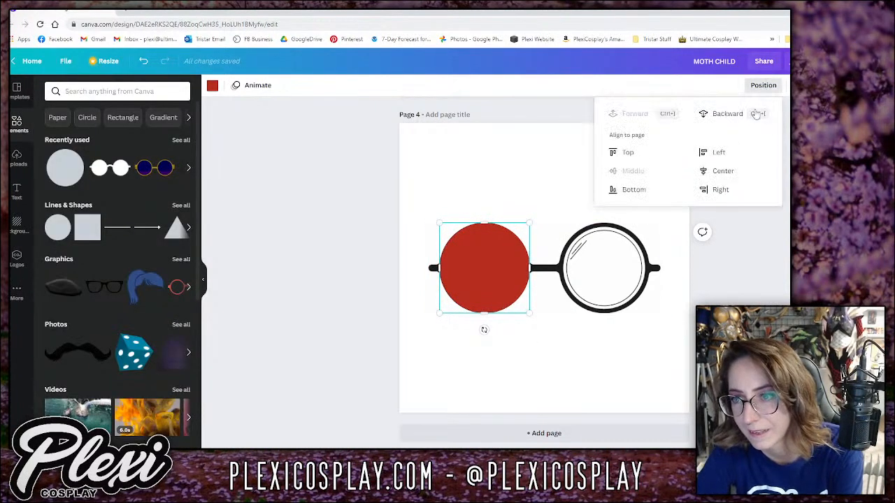
click(726, 113)
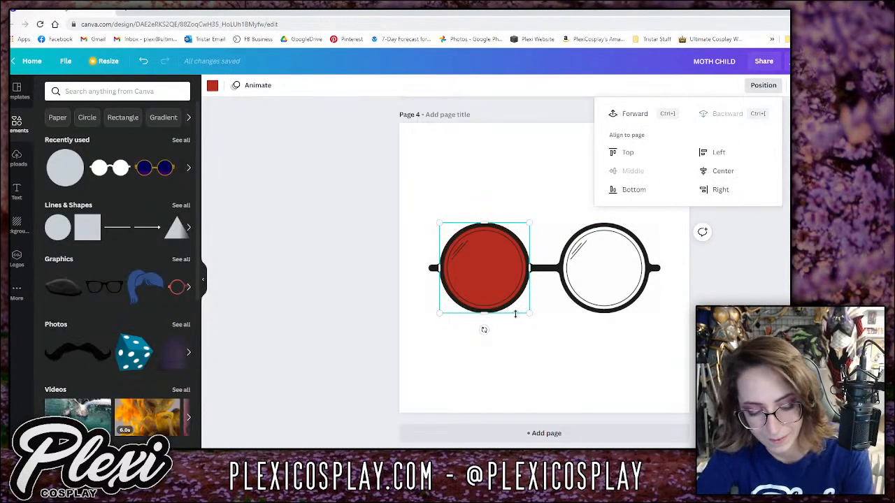
Duplicate the red circle, fit the copy to the right lens, and send it behind the frame.
key(ctrl+d)
drag(507, 275, 617, 269)
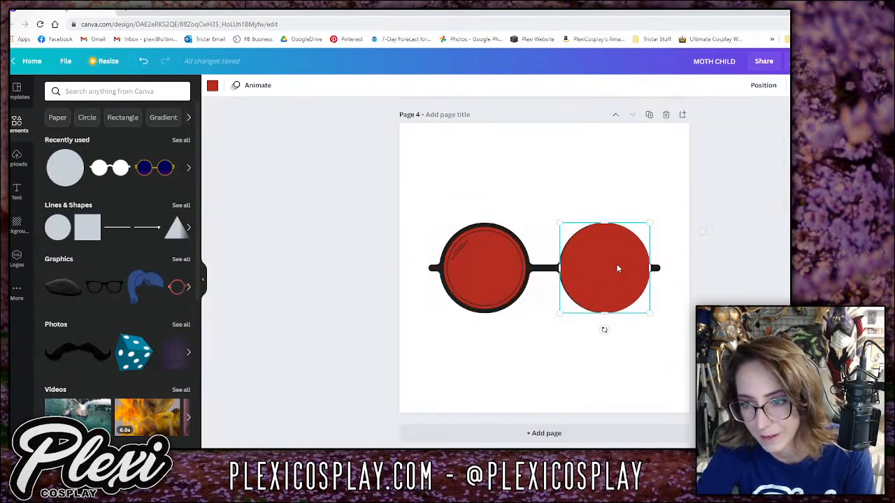
click(761, 84)
click(726, 113)
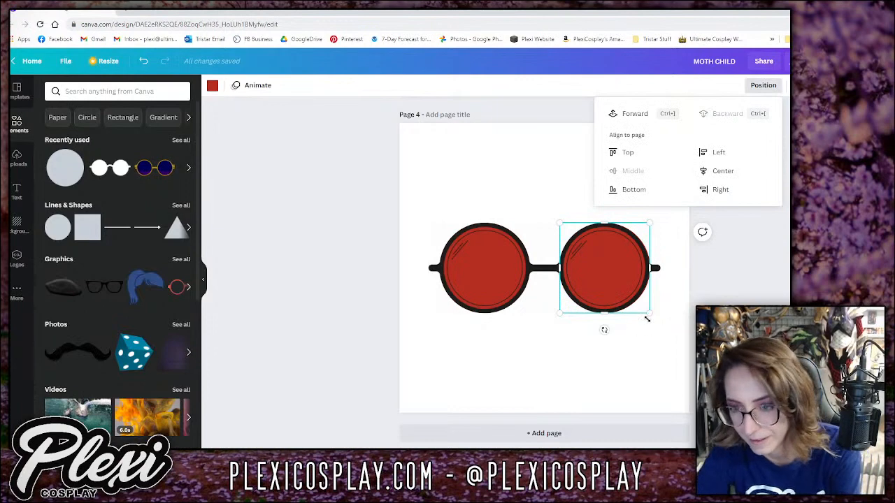
drag(646, 319, 645, 313)
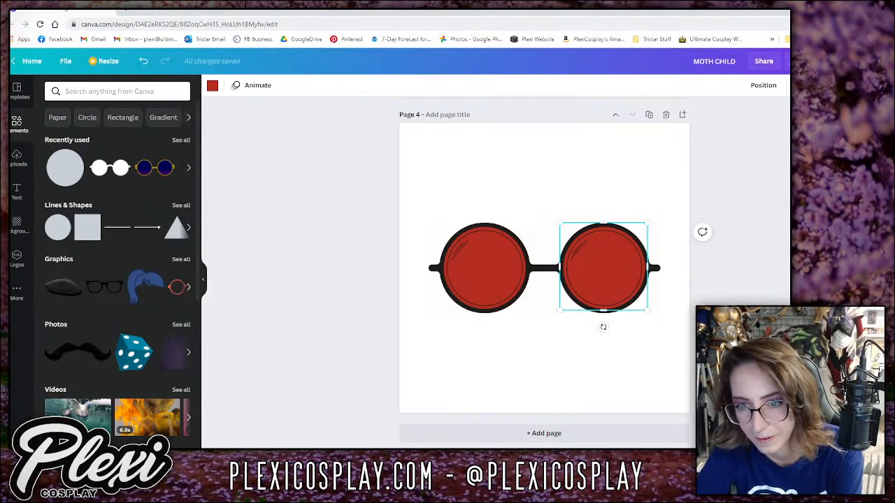
Move the glasses frame down to uncover the circles, and fill the left circle light turquoise and the right one coral red.
click(561, 321)
click(505, 313)
drag(505, 314, 505, 359)
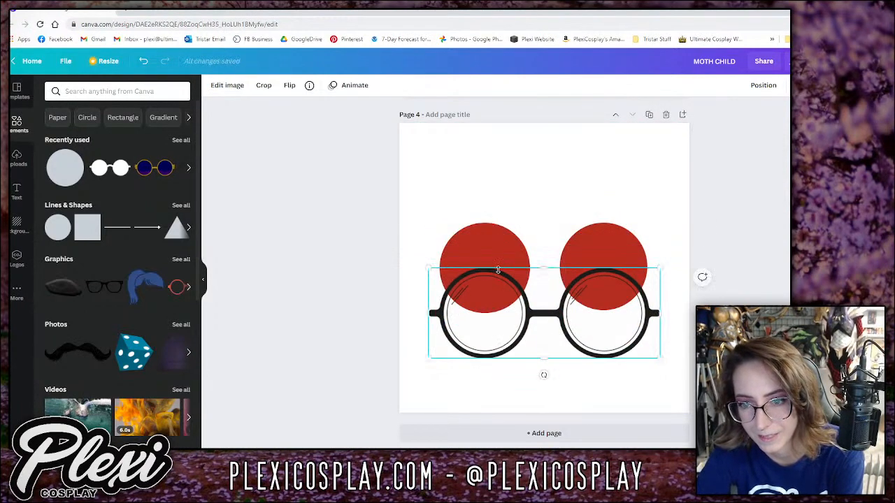
click(495, 240)
click(213, 86)
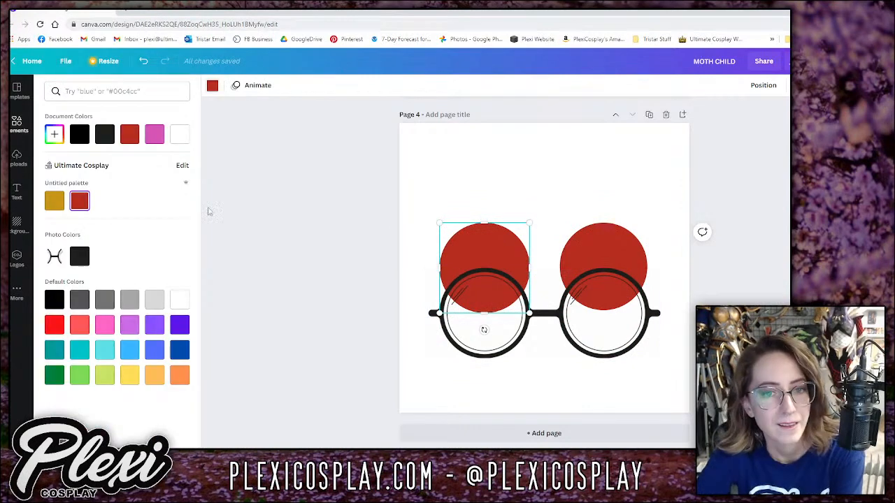
click(105, 350)
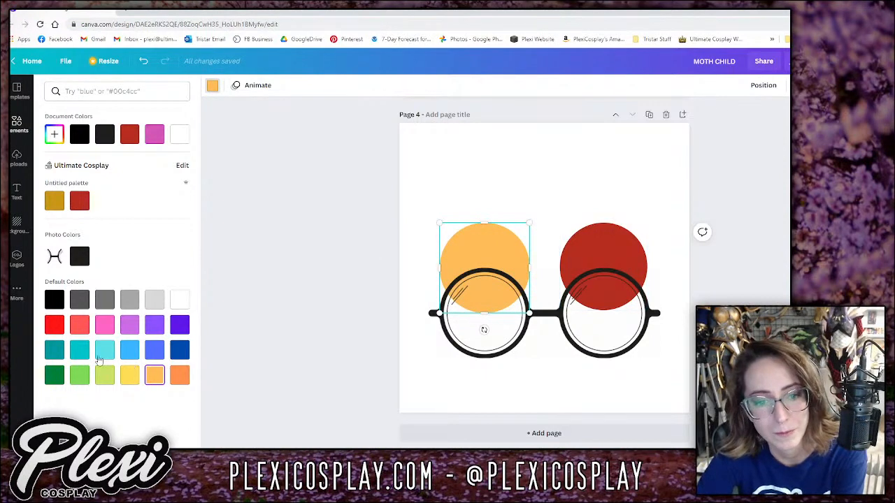
click(603, 265)
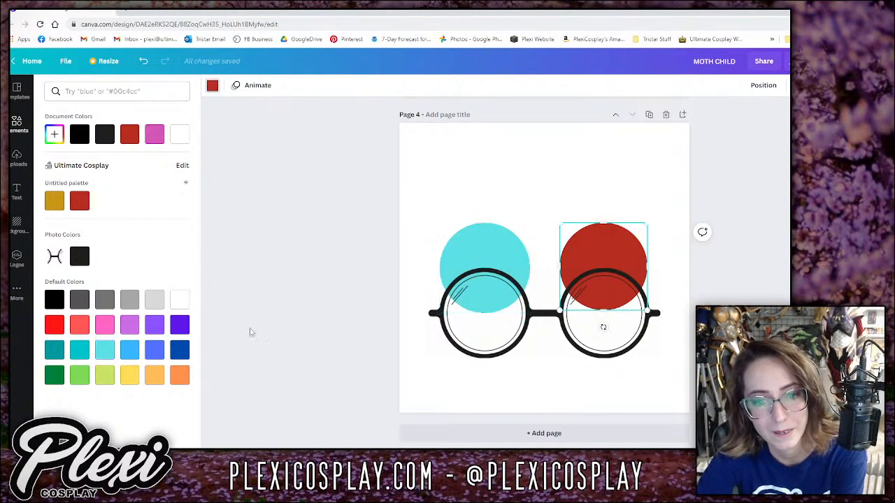
click(85, 328)
Shift the frame further down, try lime green on the left circle, and return it to light turquoise.
mouse_move(506, 332)
mouse_down()
mouse_move(503, 282)
mouse_move(496, 346)
mouse_up()
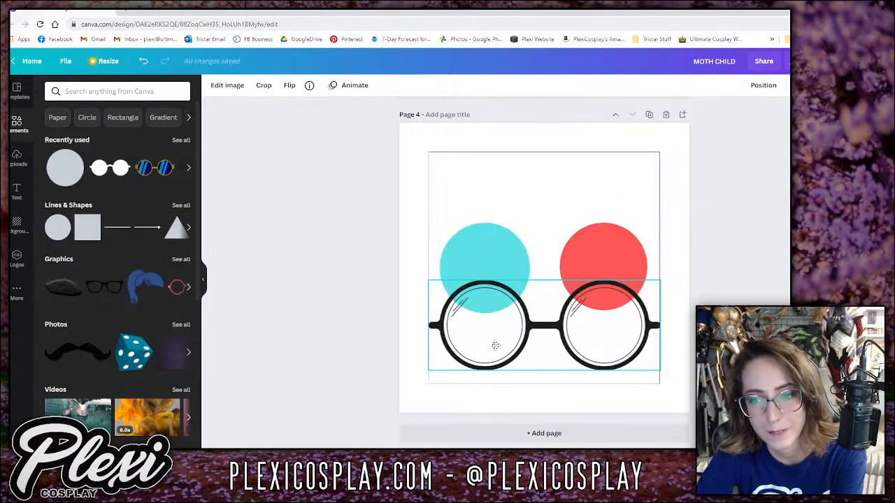
click(514, 239)
click(213, 86)
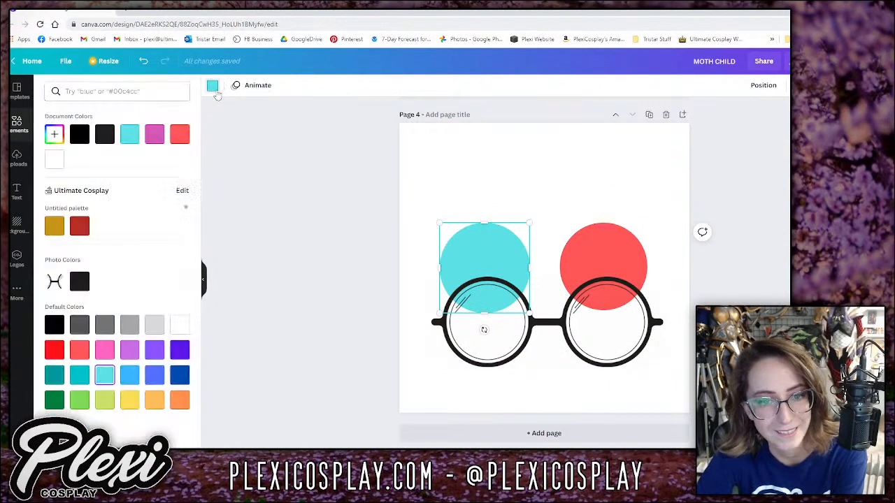
click(104, 399)
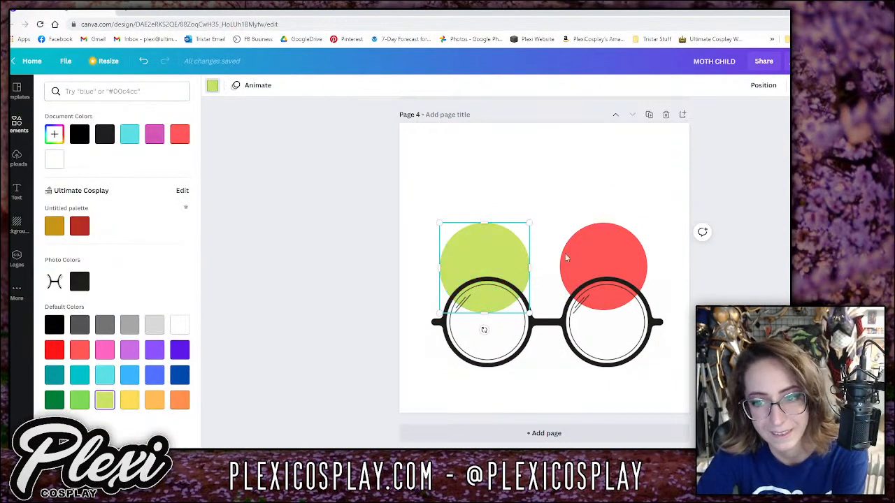
click(109, 381)
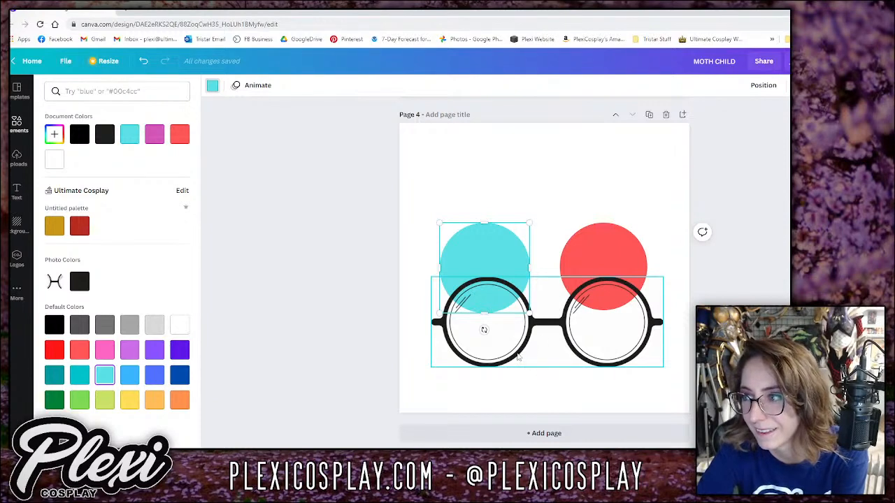
Move the glasses frame back up so its lenses line up with the turquoise and coral circles.
drag(484, 350, 482, 290)
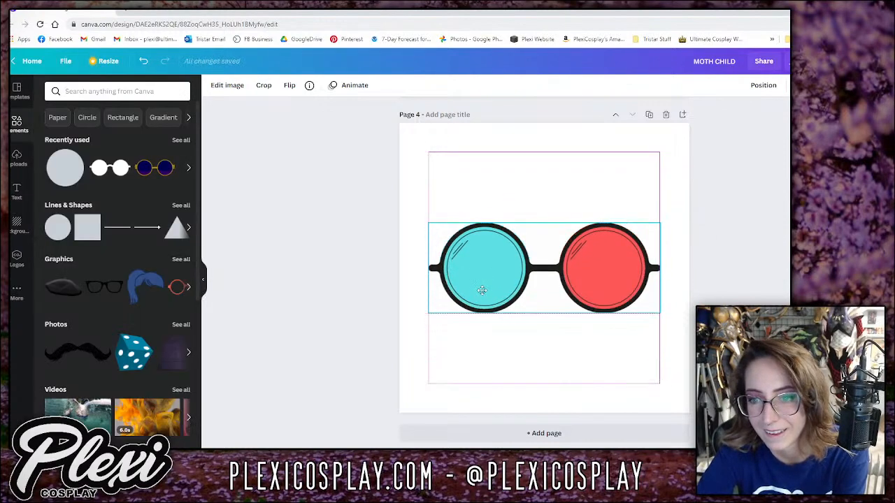
click(300, 325)
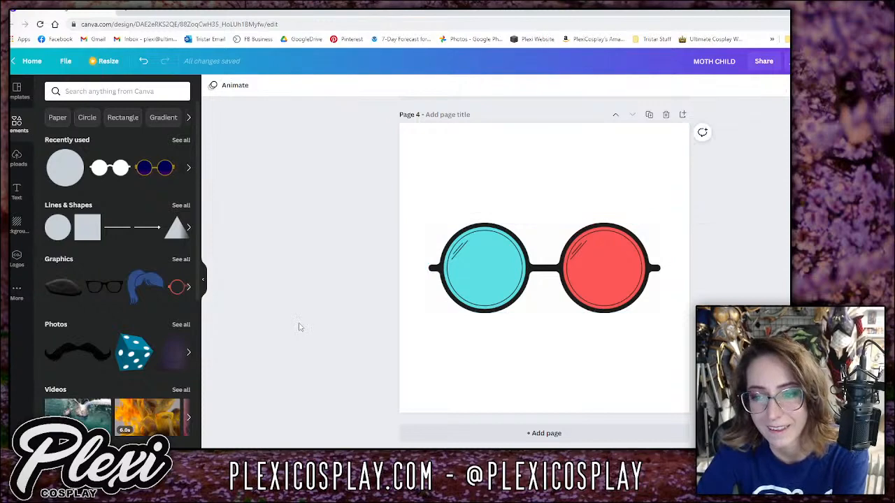
Add a heading with the cosplayer's first name in capitals and centre it just below the glasses.
click(17, 190)
click(133, 149)
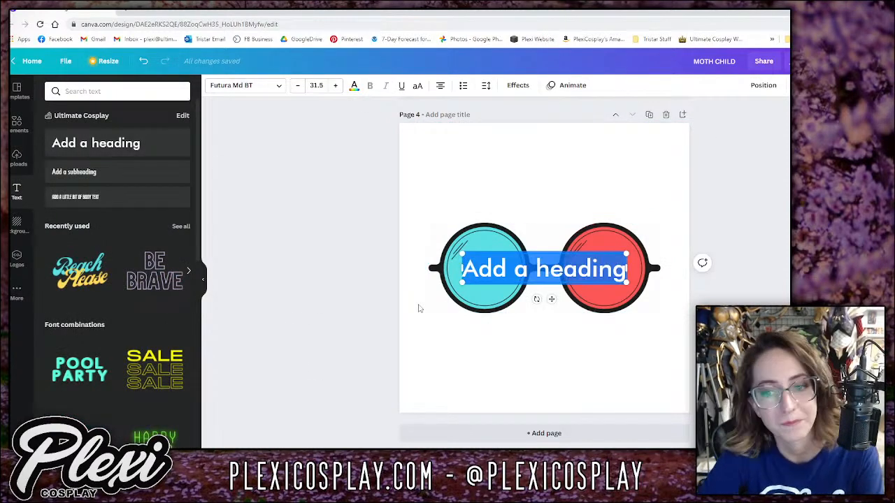
key(BackSpace)
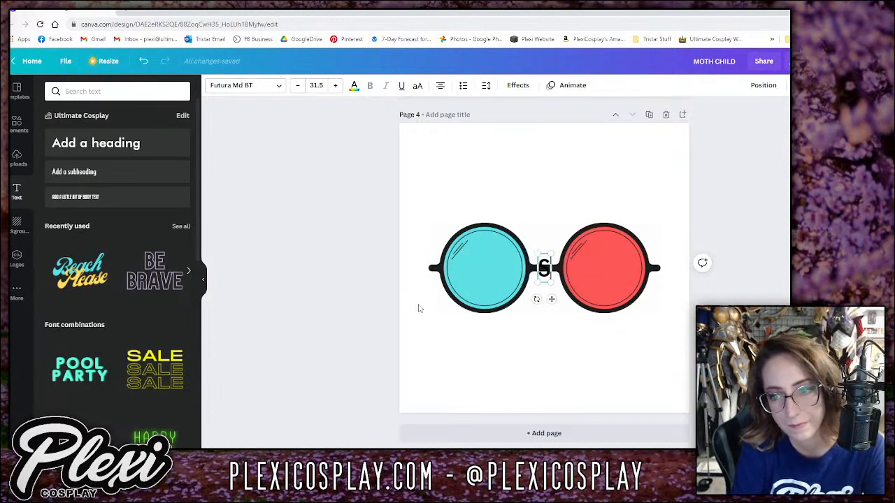
text(SAMEER)
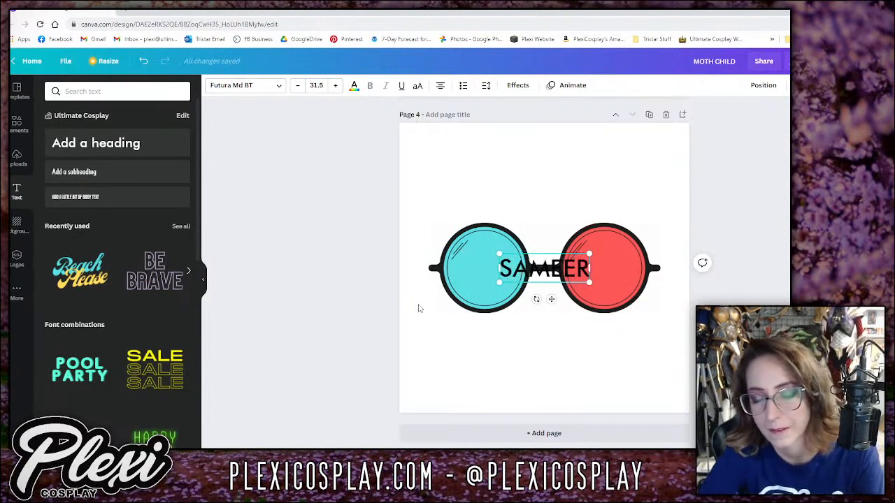
drag(535, 242, 537, 310)
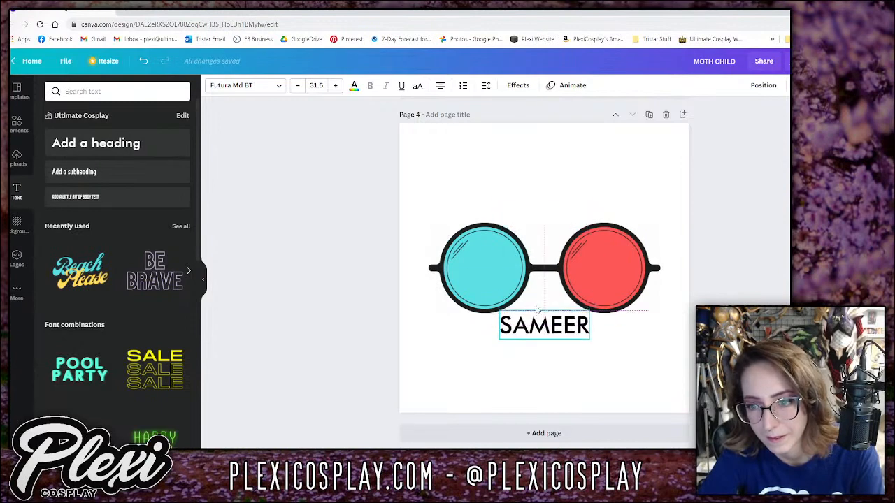
Try the Black Ops One font on the name heading below the glasses.
click(253, 85)
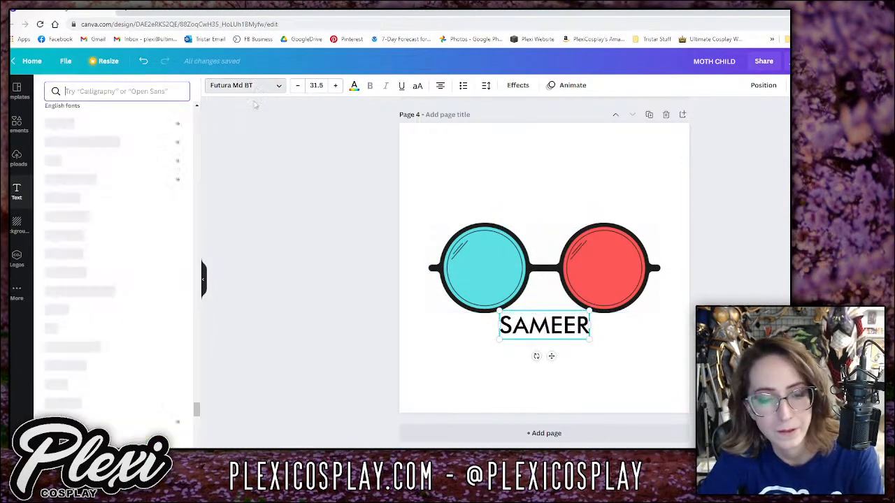
scroll(116, 220, up, 4)
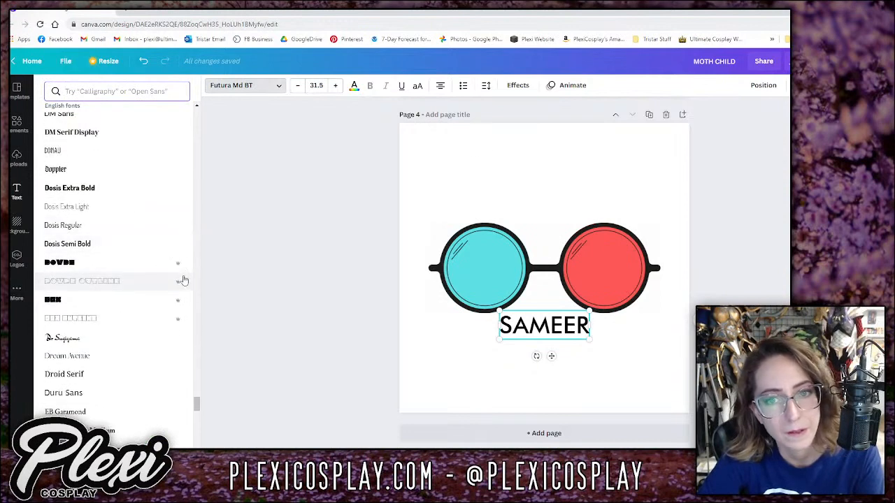
drag(198, 408, 197, 361)
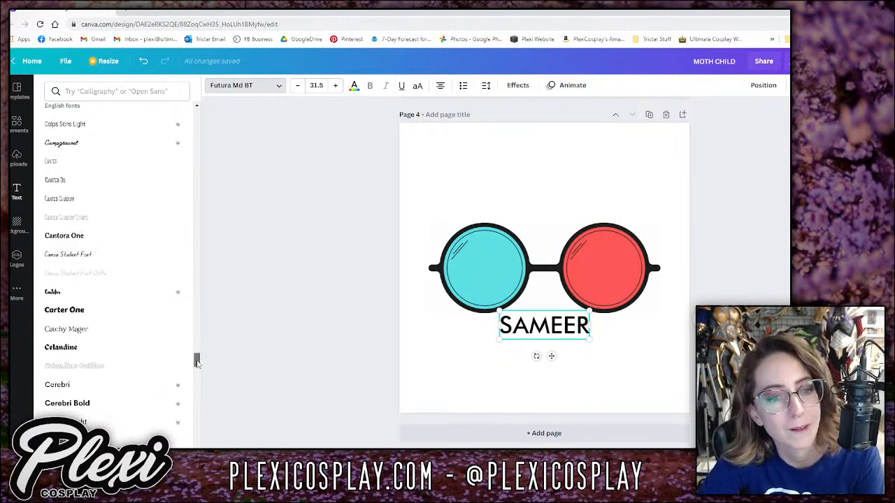
scroll(170, 300, up, 10)
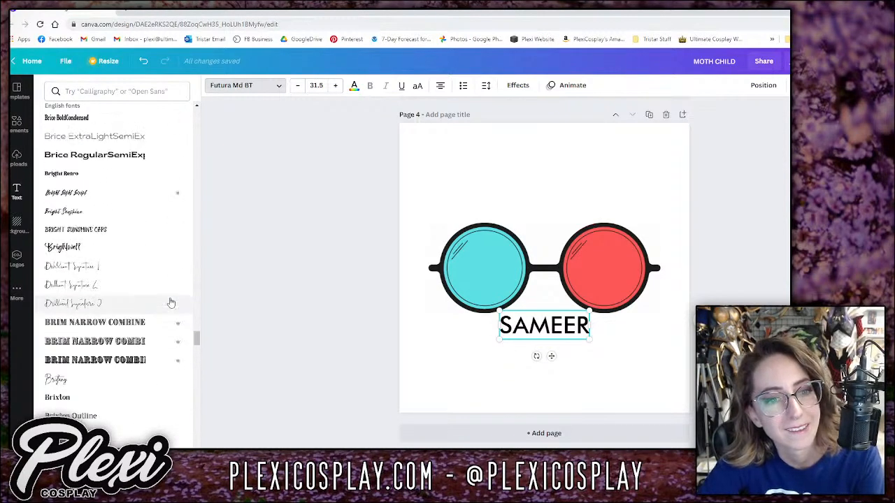
scroll(170, 302, up, 5)
scroll(169, 302, up, 5)
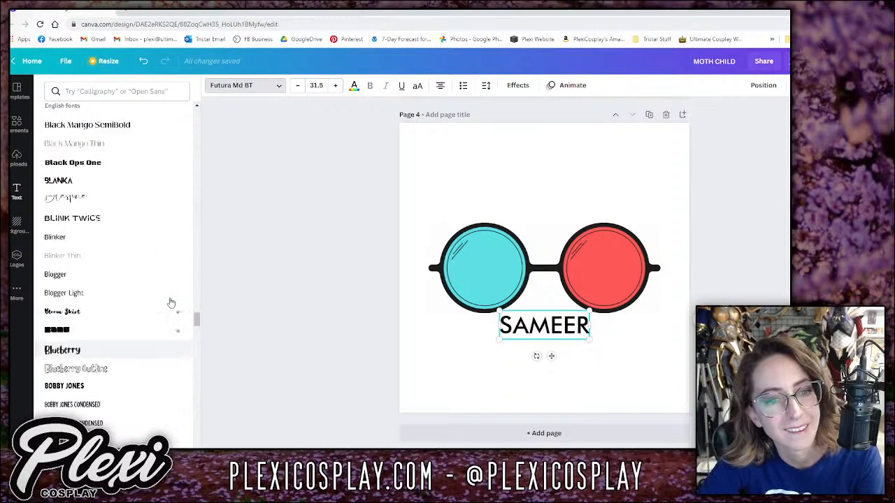
click(158, 269)
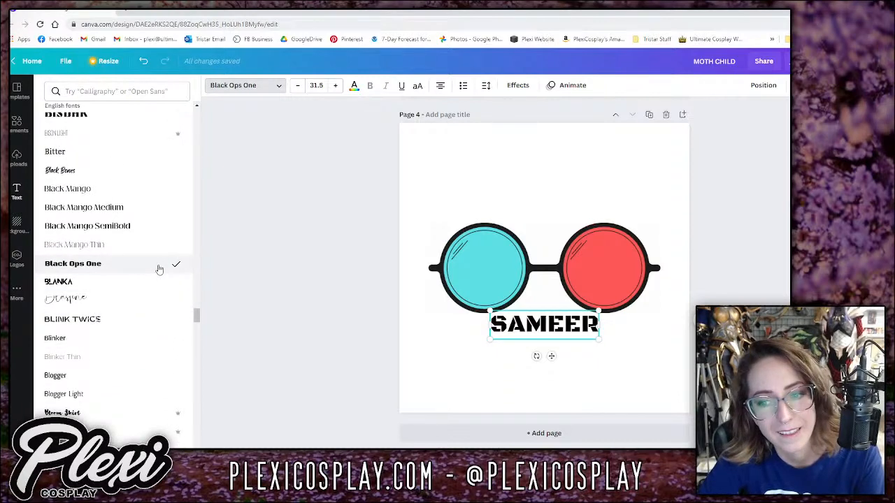
Change the font of the name heading to Bernoru.
scroll(159, 269, up, 4)
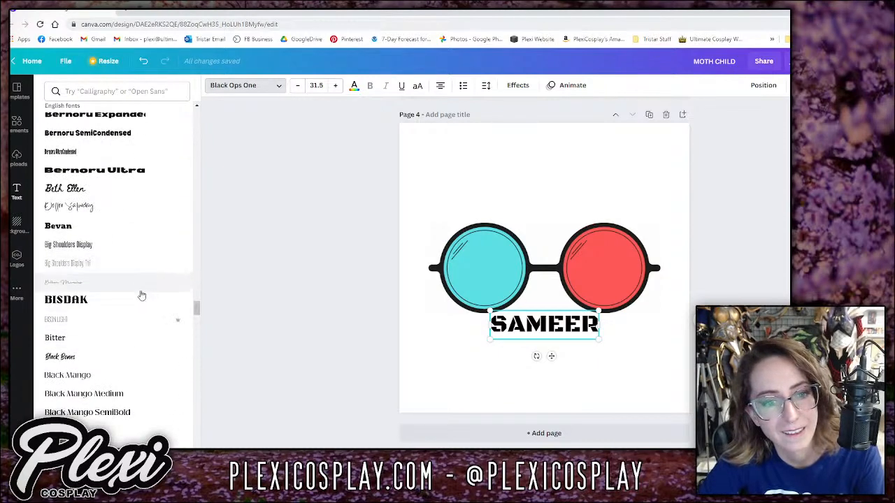
scroll(141, 295, up, 1)
scroll(142, 294, up, 3)
click(147, 310)
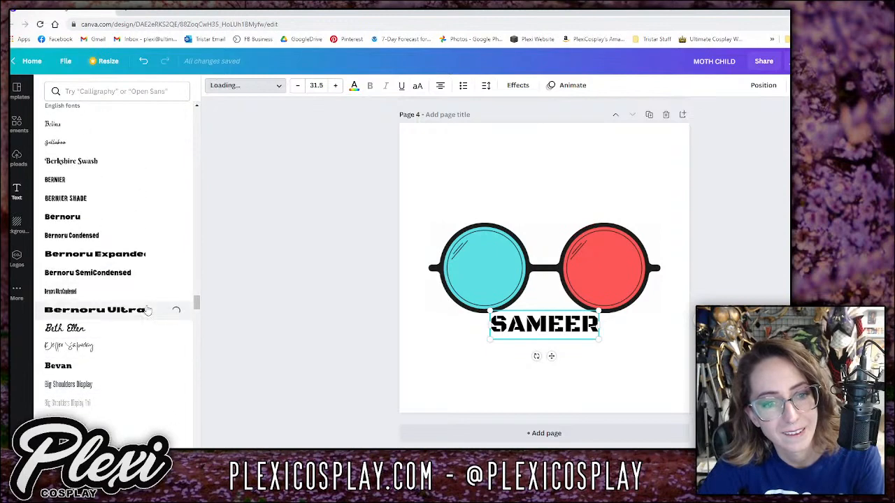
scroll(128, 224, up, 6)
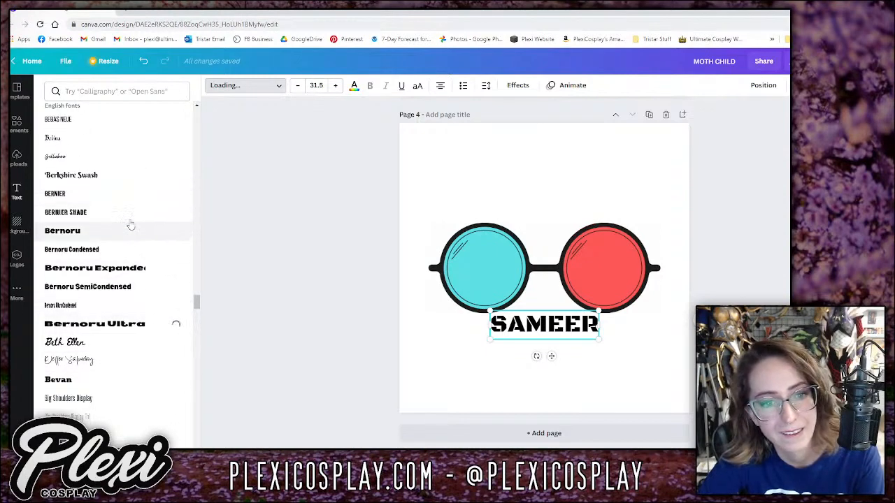
scroll(125, 342, down, 3)
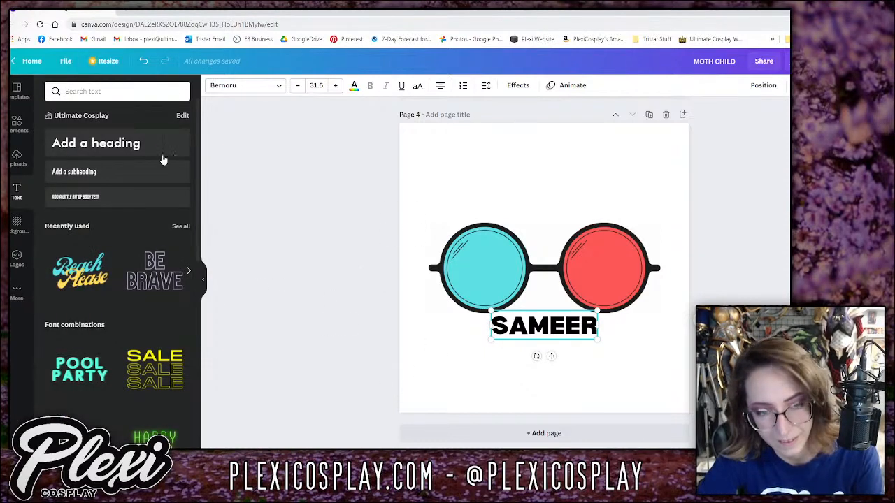
Add a subheading with the second part of the cosplayer's name in capitals directly below the heading.
click(125, 180)
text(T)
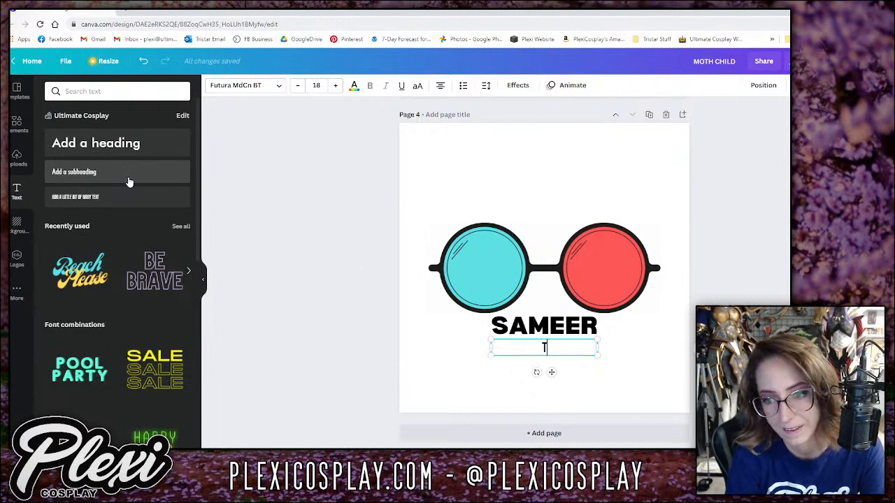
text(IKKAMASALA)
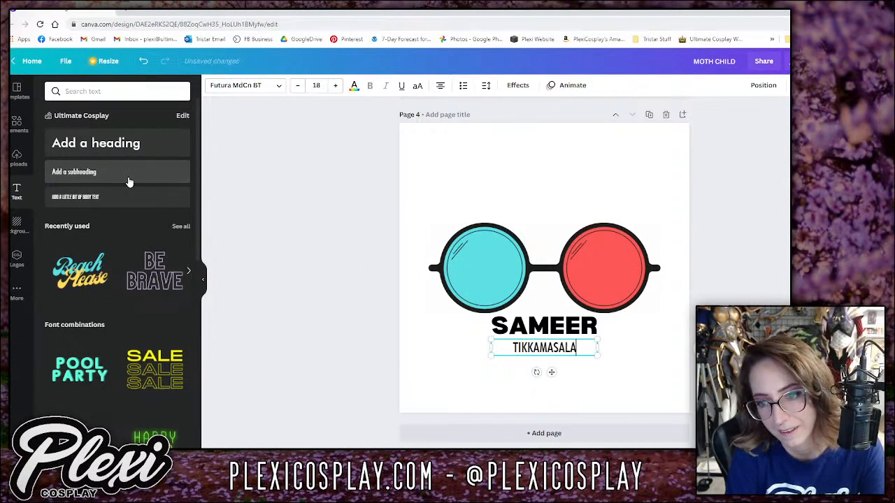
click(262, 277)
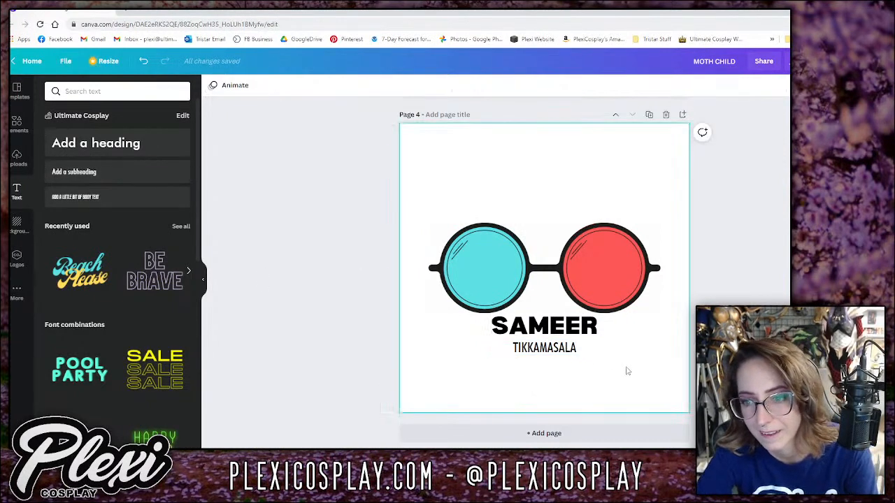
Move the glasses and both text lines up together, and nudge the subheading slightly closer to the name heading.
drag(624, 370, 534, 334)
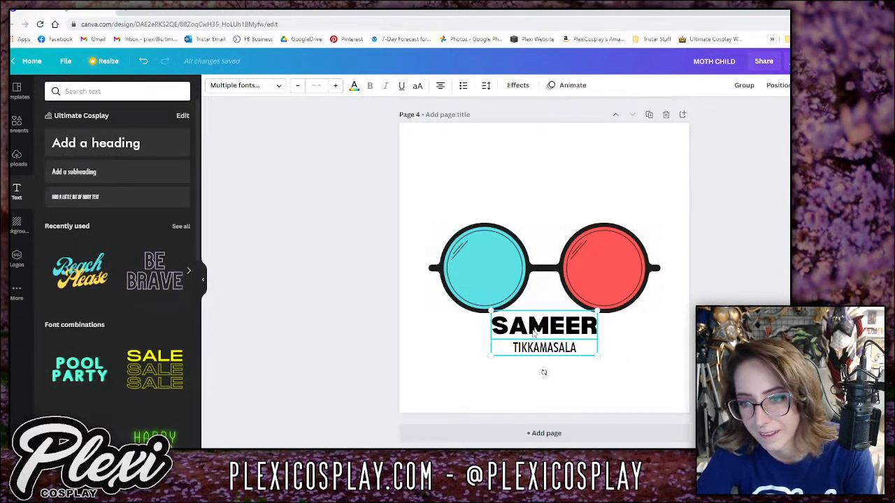
click(634, 374)
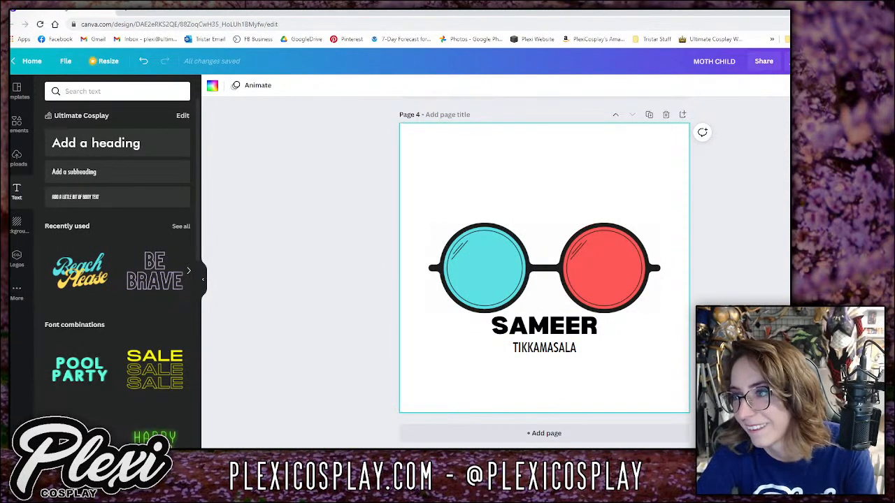
drag(605, 370, 491, 310)
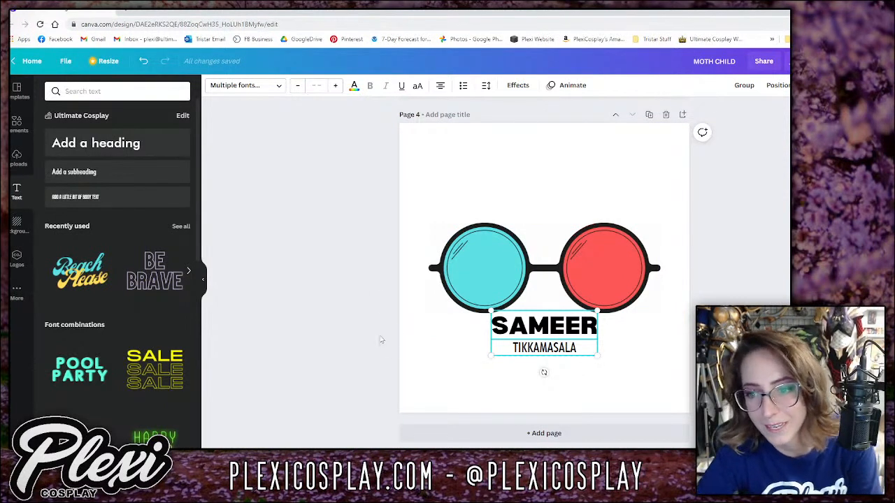
click(369, 286)
drag(675, 357, 596, 275)
drag(541, 286, 540, 267)
click(387, 335)
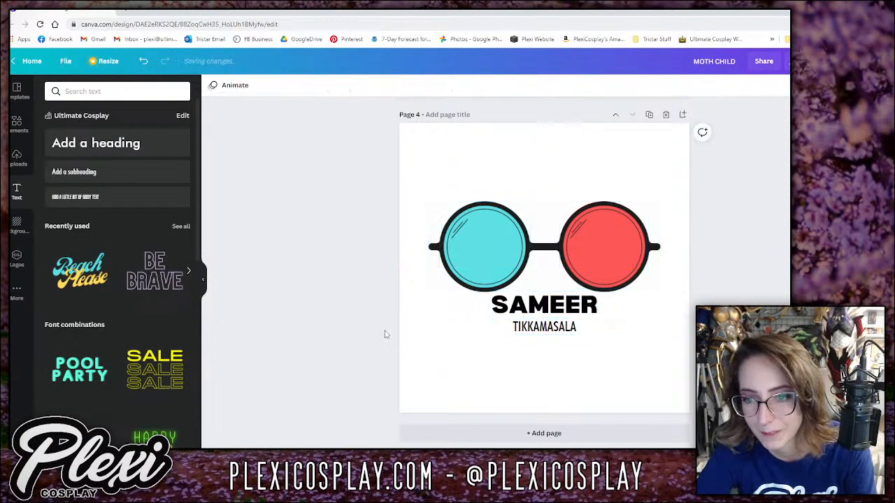
click(558, 339)
drag(550, 326, 550, 323)
Apply the Lift effect with an intensity of 30 to both text lines.
drag(510, 347, 573, 302)
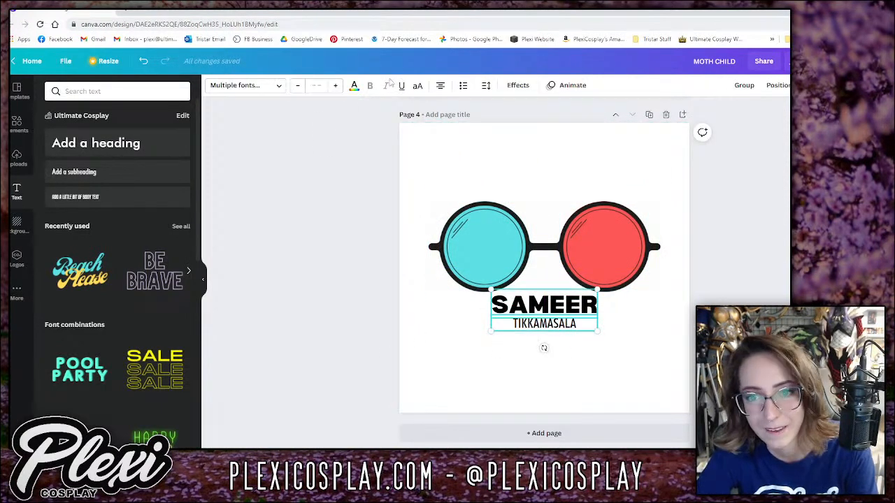
click(517, 86)
click(158, 159)
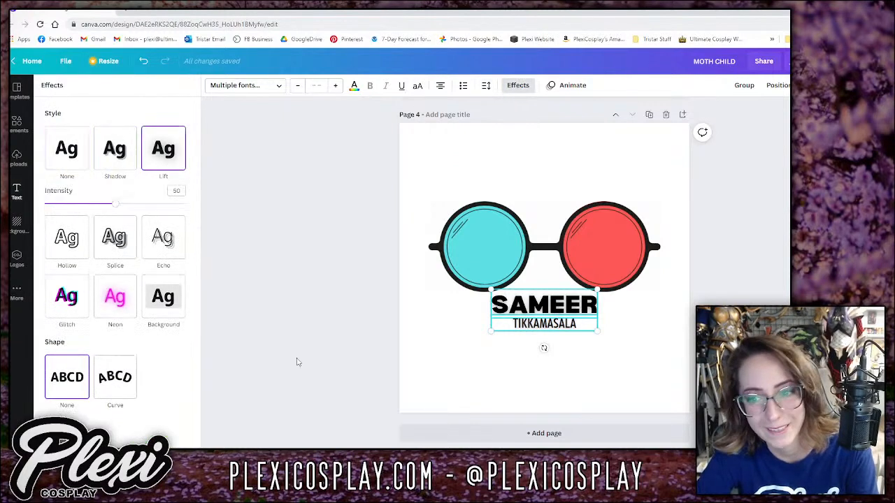
drag(116, 204, 86, 204)
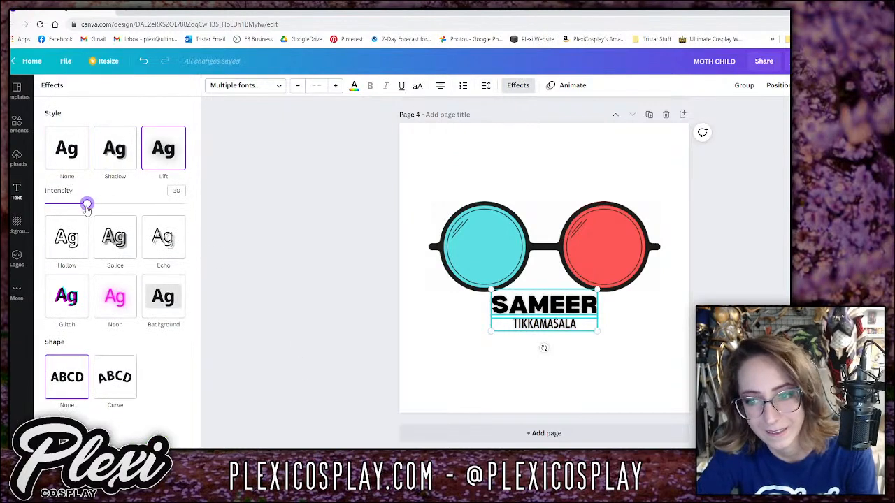
click(276, 256)
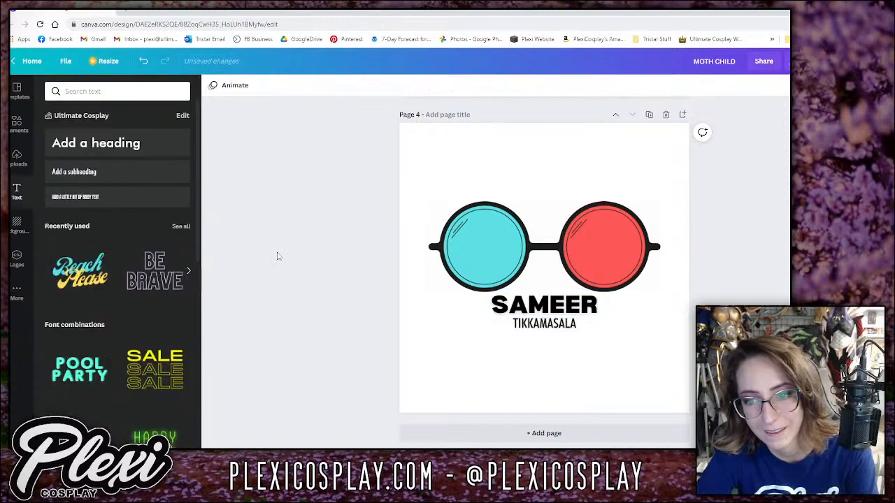
Search the elements for "HEART" and add the white outlined heart to the page.
click(17, 124)
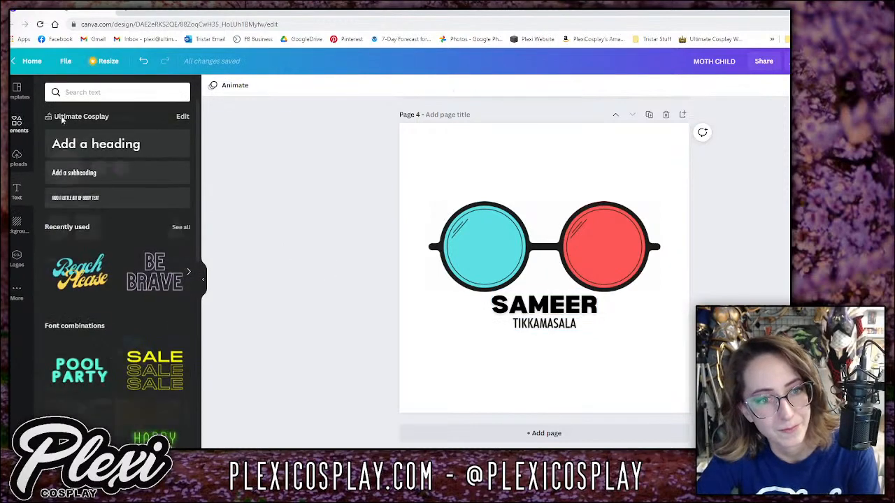
click(121, 91)
text(HEART)
key(Return)
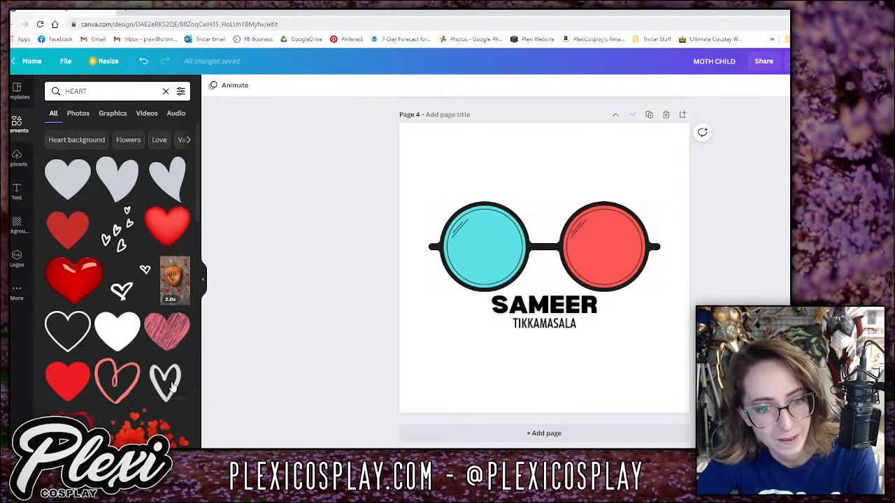
click(55, 337)
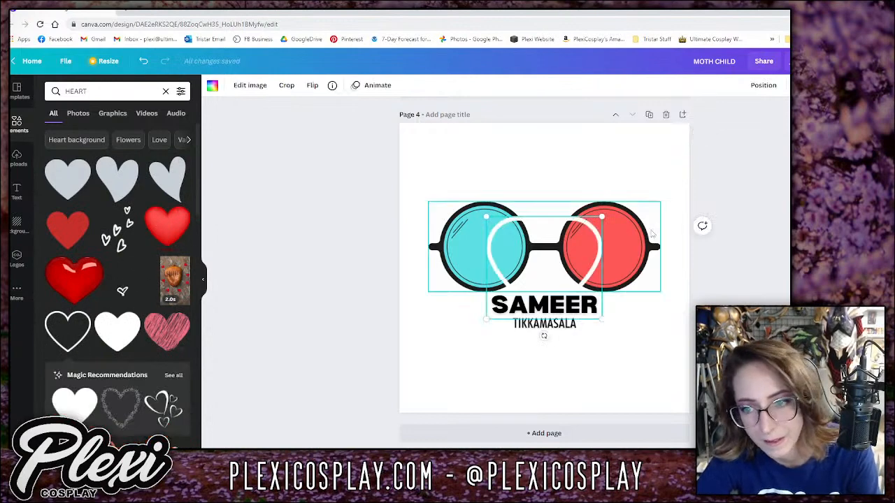
Shrink the heart outline and layer three slightly offset copies of it inside the turquoise lens.
drag(605, 213, 504, 233)
drag(479, 253, 501, 246)
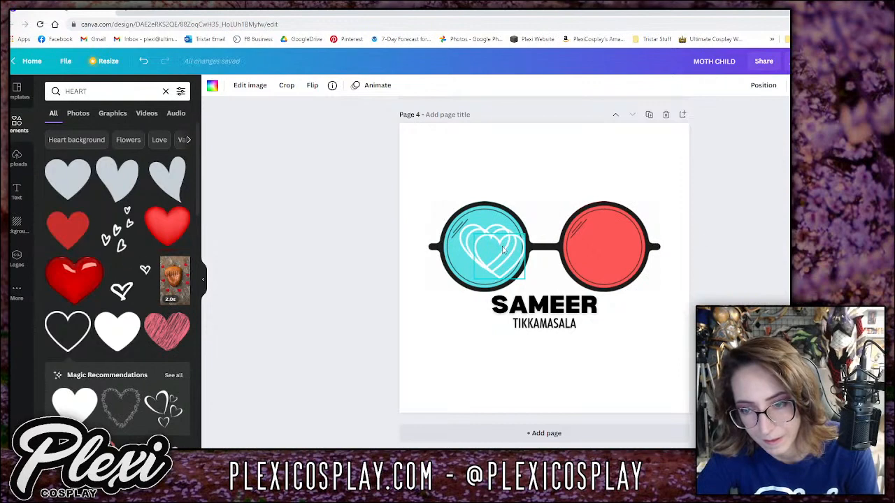
key(Delete)
drag(478, 242, 483, 242)
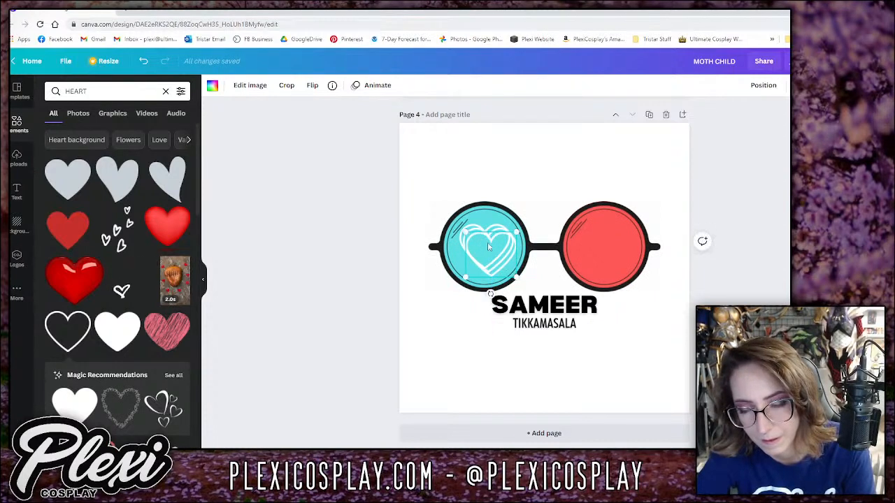
click(488, 227)
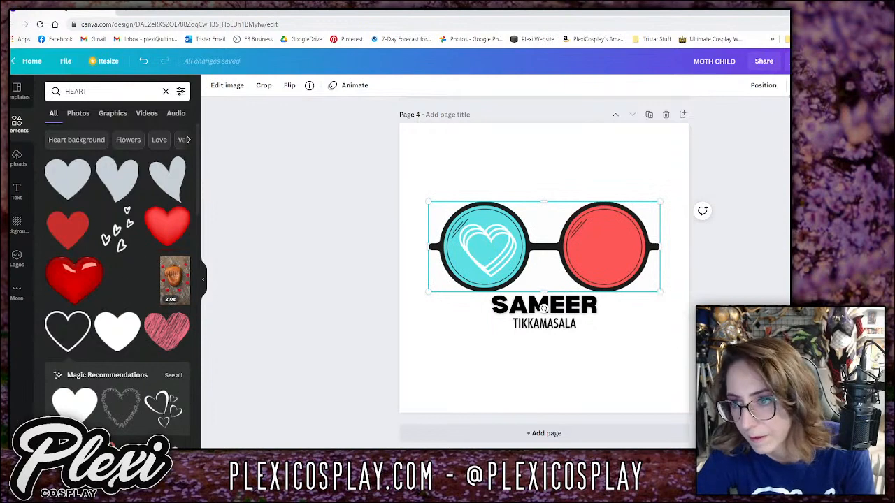
click(697, 259)
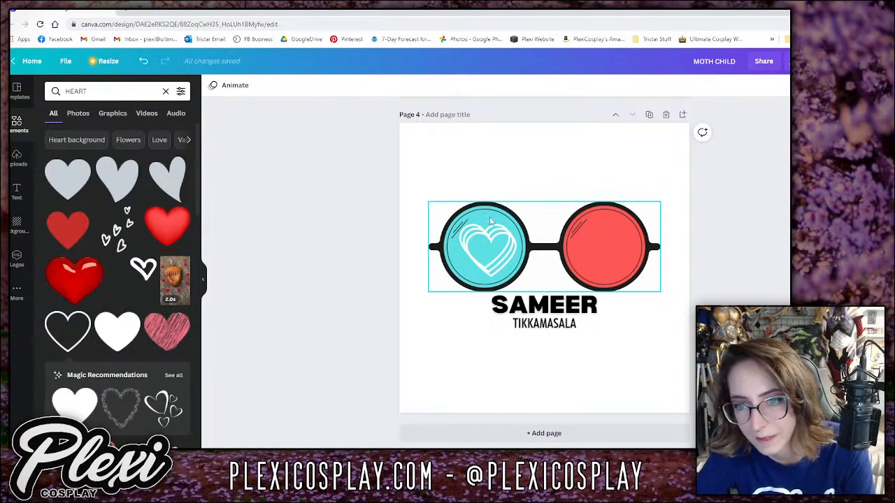
click(495, 255)
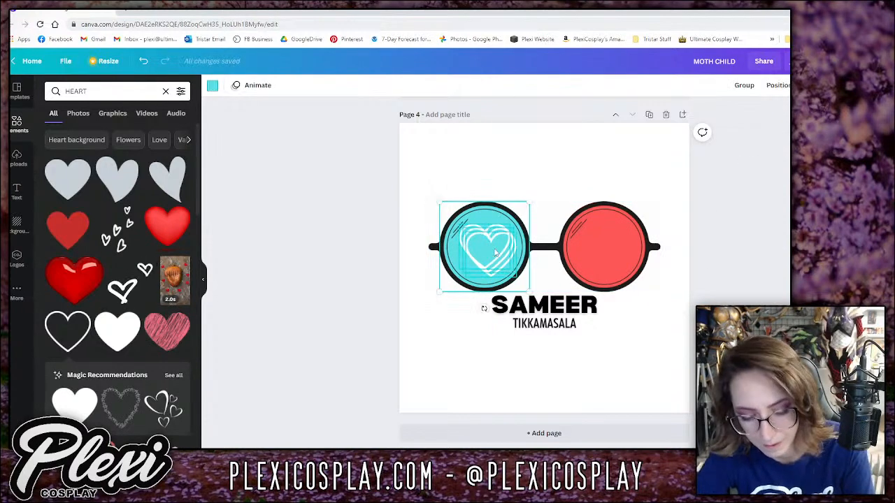
key(super+c)
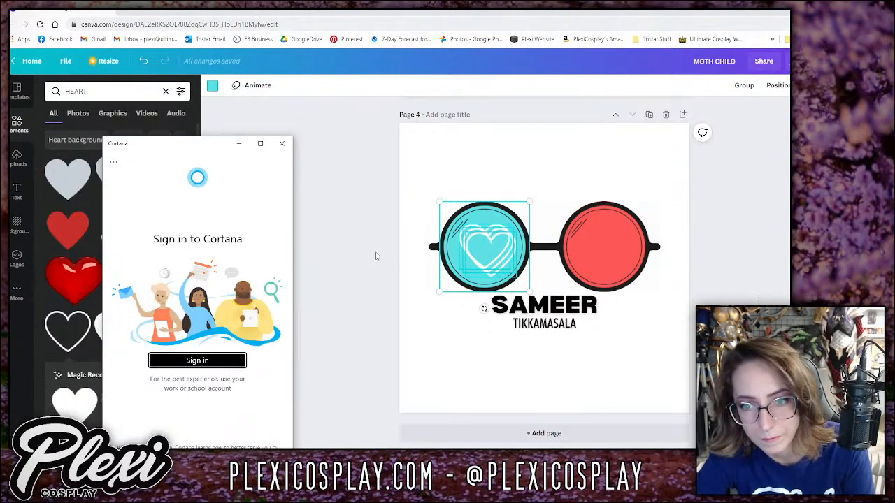
click(281, 144)
click(531, 211)
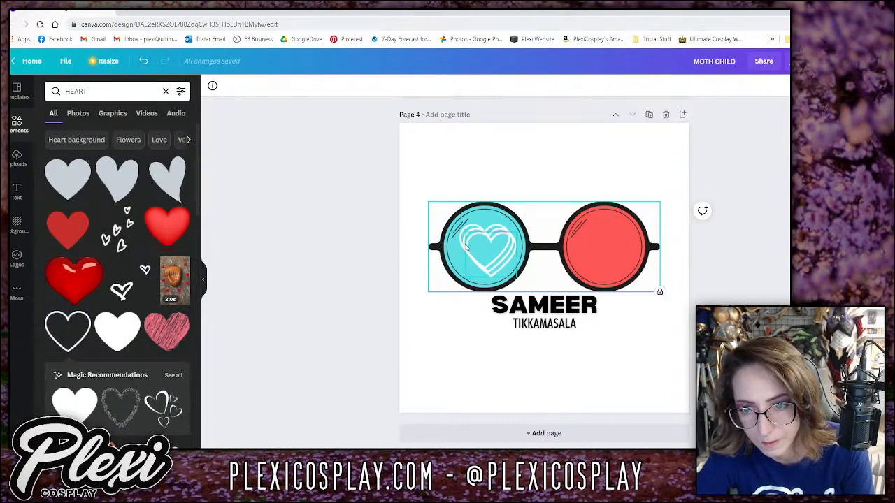
Duplicate the three overlapping hearts from the turquoise lens and centre the copy in the coral red lens.
click(461, 268)
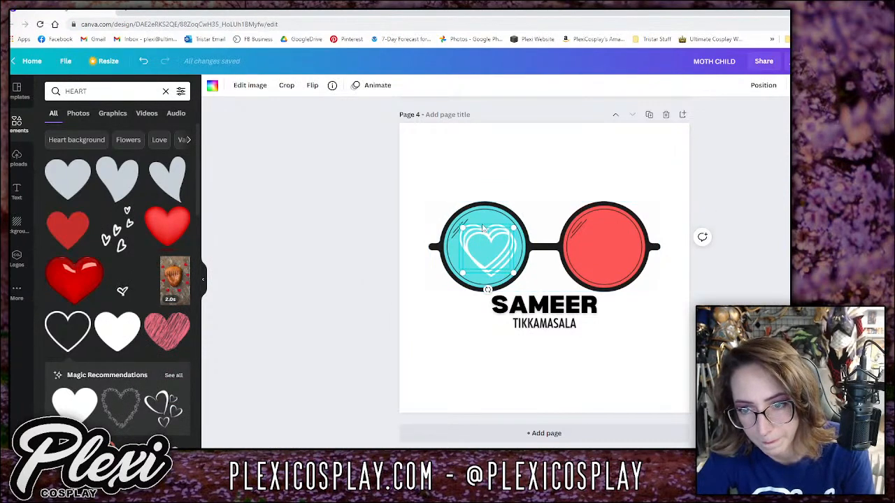
click(484, 257)
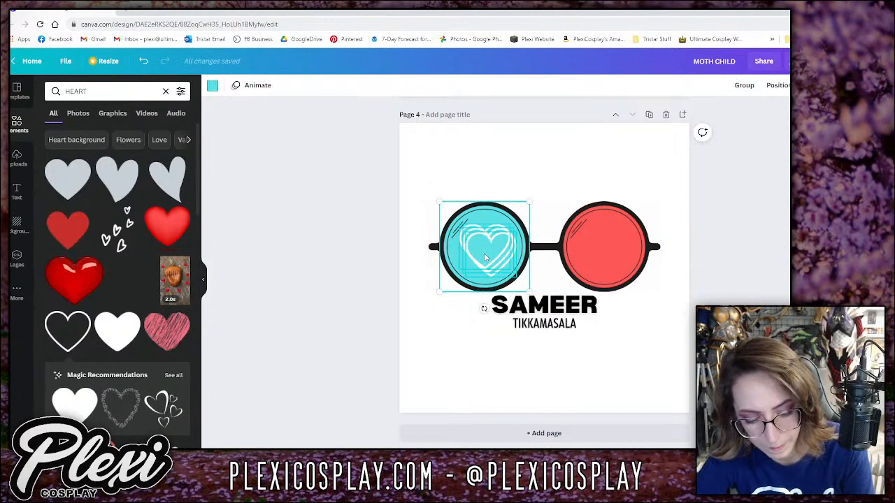
drag(485, 258, 565, 144)
key(Delete)
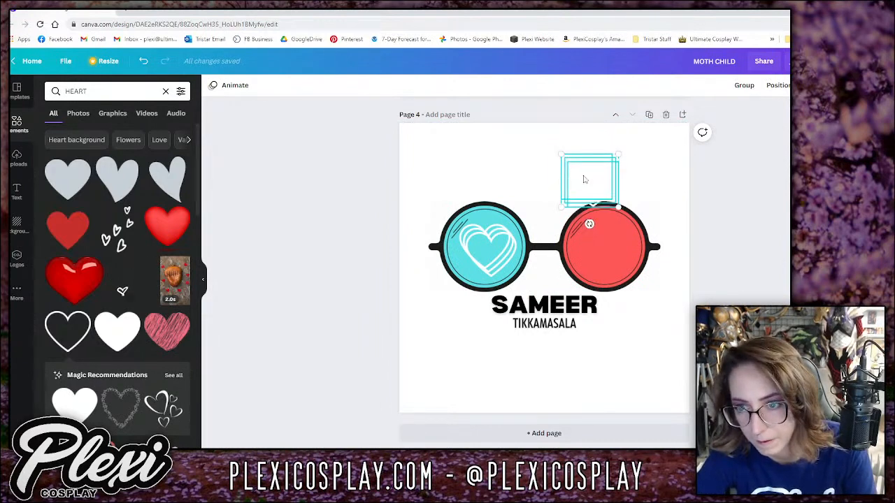
drag(584, 180, 600, 242)
click(729, 197)
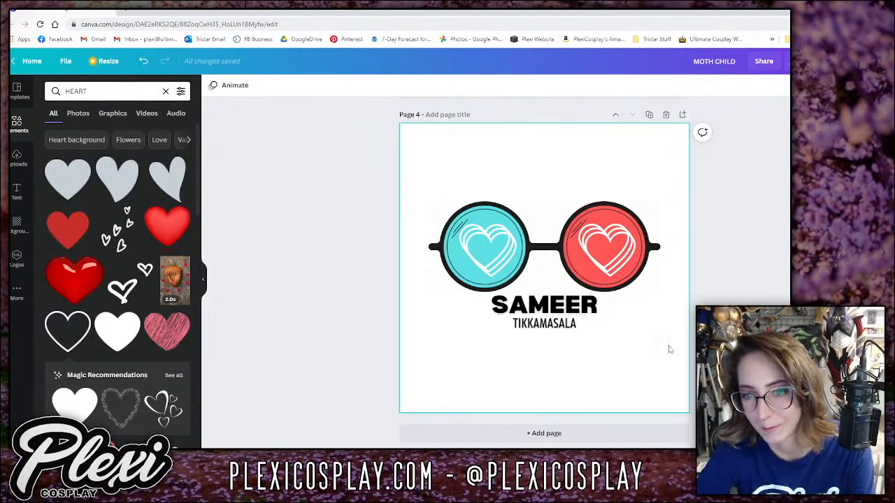
Change the font of the "Cosplay" text on page 2 to Bellaboo and enlarge it to size 24.4.
scroll(676, 346, up, 7)
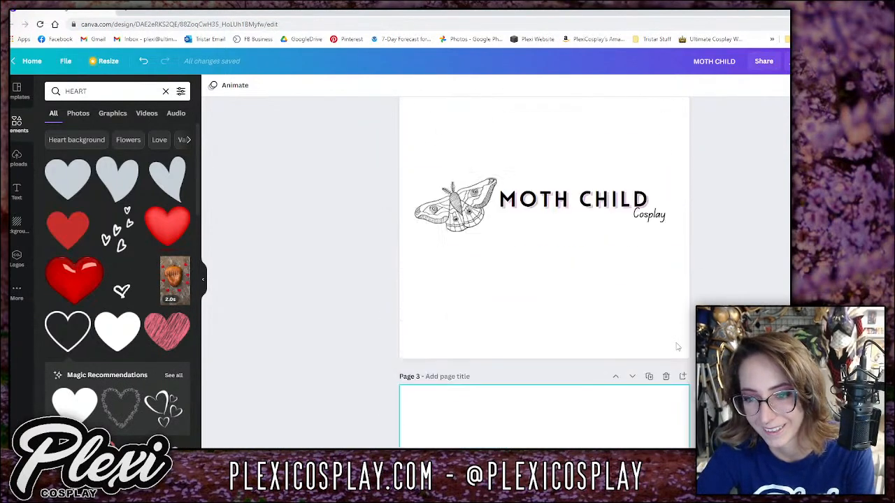
scroll(676, 346, up, 4)
click(649, 382)
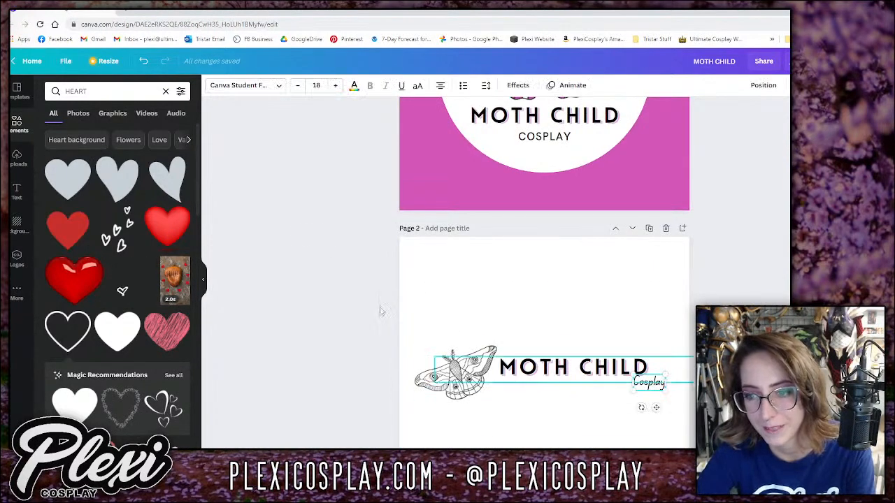
click(227, 91)
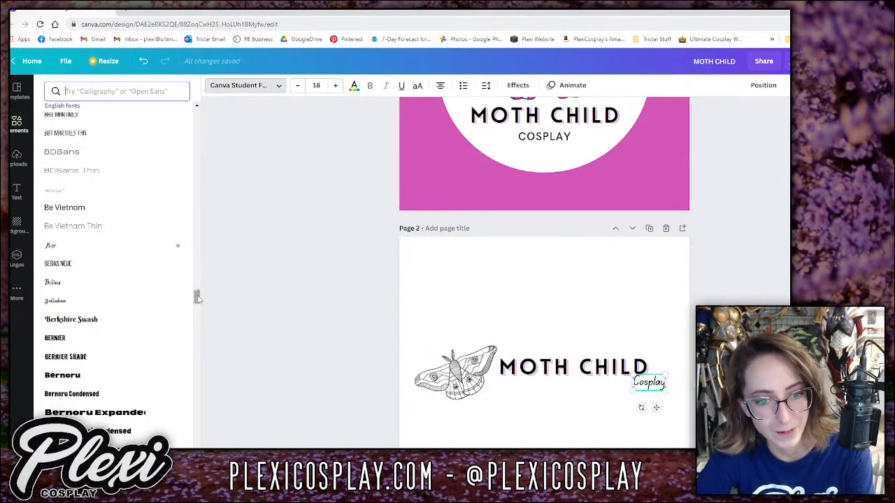
scroll(197, 298, down, 2)
click(90, 189)
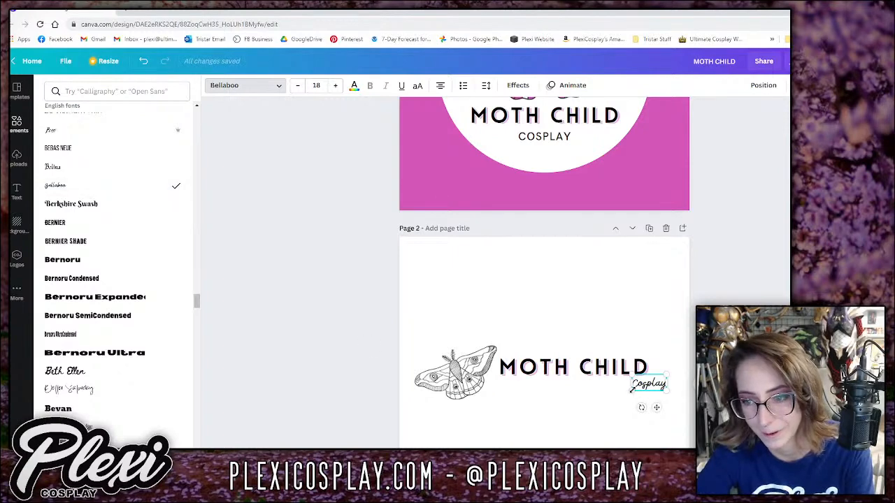
drag(631, 390, 652, 386)
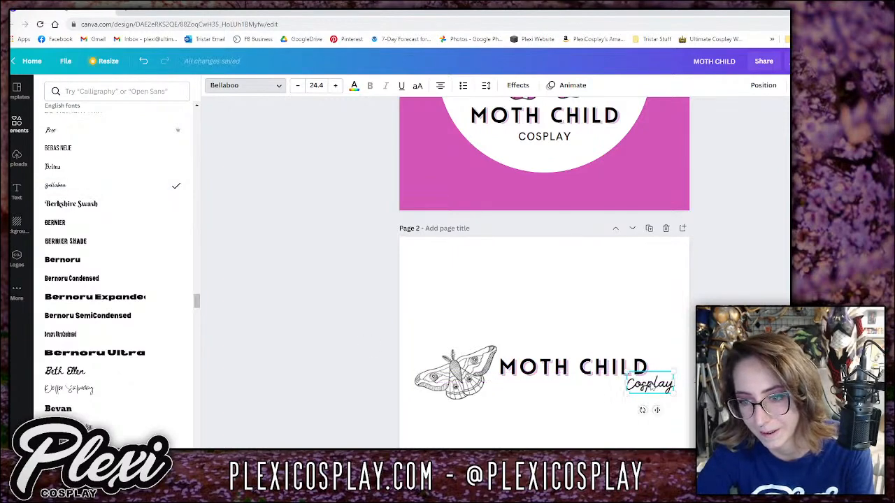
click(517, 371)
click(419, 405)
scroll(371, 373, down, 1)
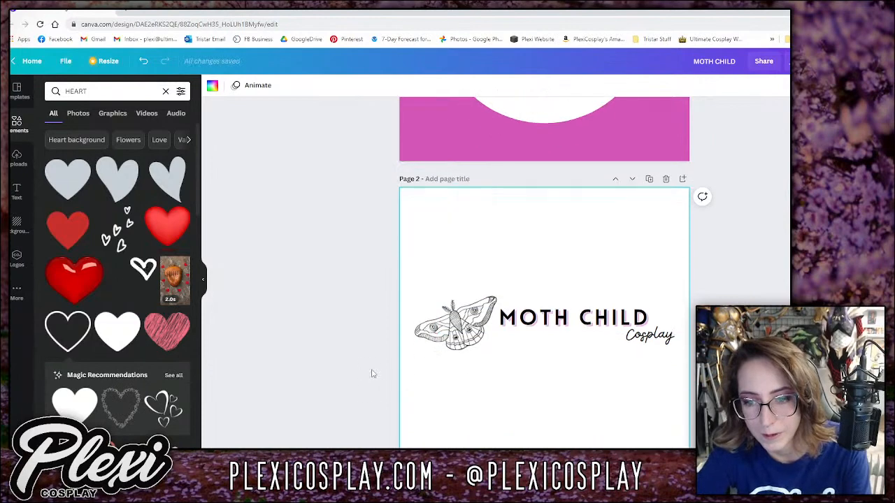
Try the magenta document colour on the moth illustration and set it back to black.
scroll(371, 373, down, 1)
click(454, 279)
click(212, 85)
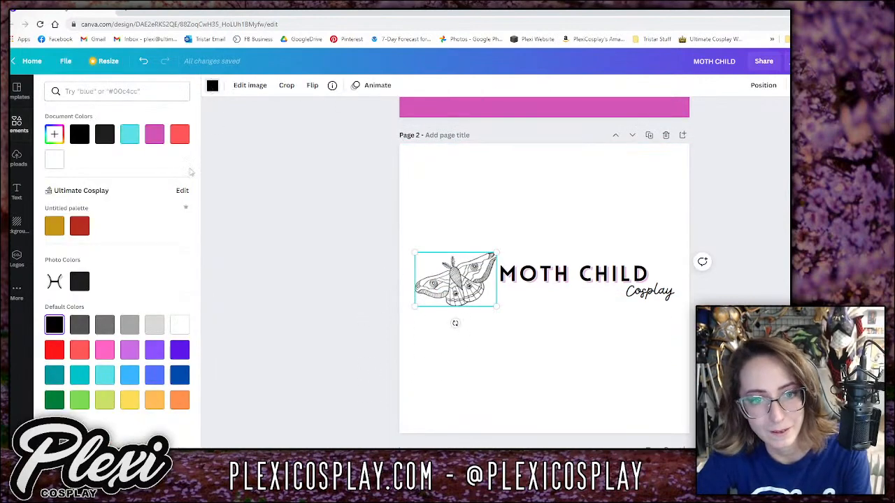
click(156, 136)
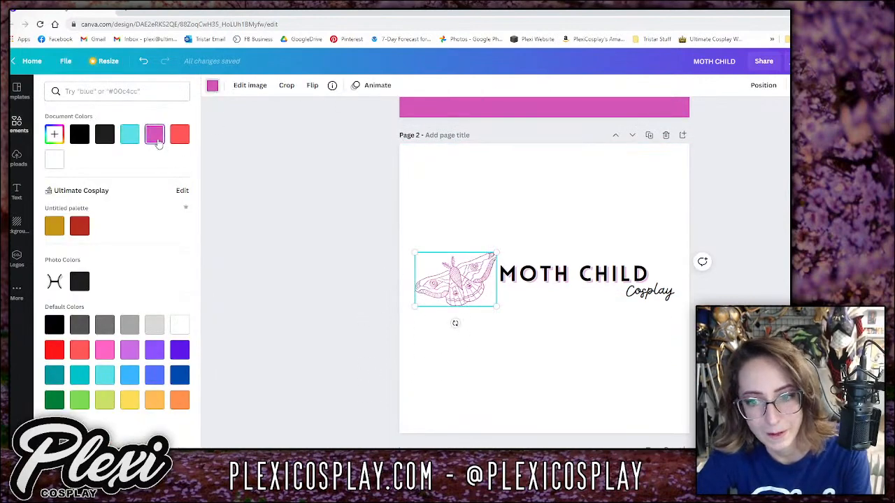
click(79, 136)
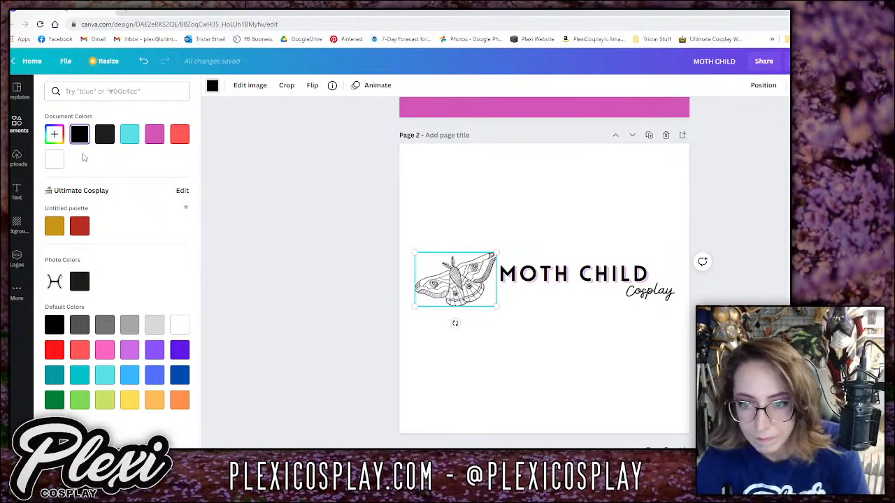
Browse the image editing effects available for the moth illustration.
click(245, 85)
scroll(186, 240, down, 2)
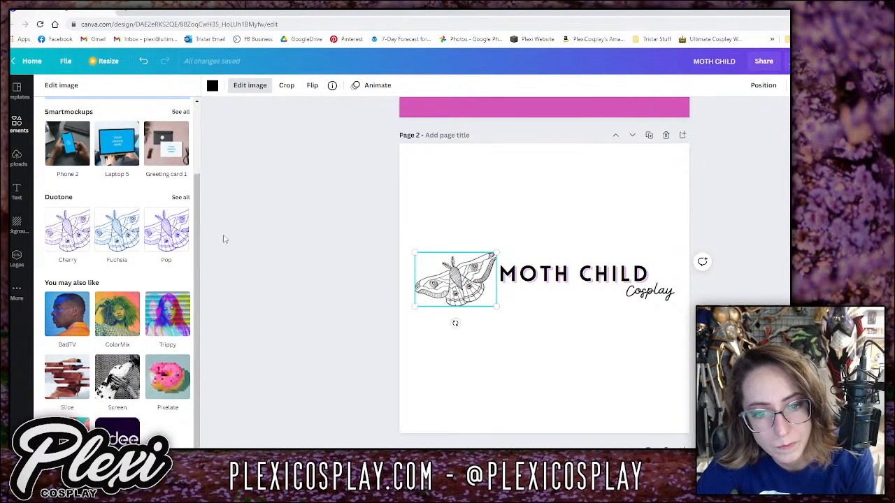
scroll(222, 237, down, 4)
scroll(222, 238, up, 4)
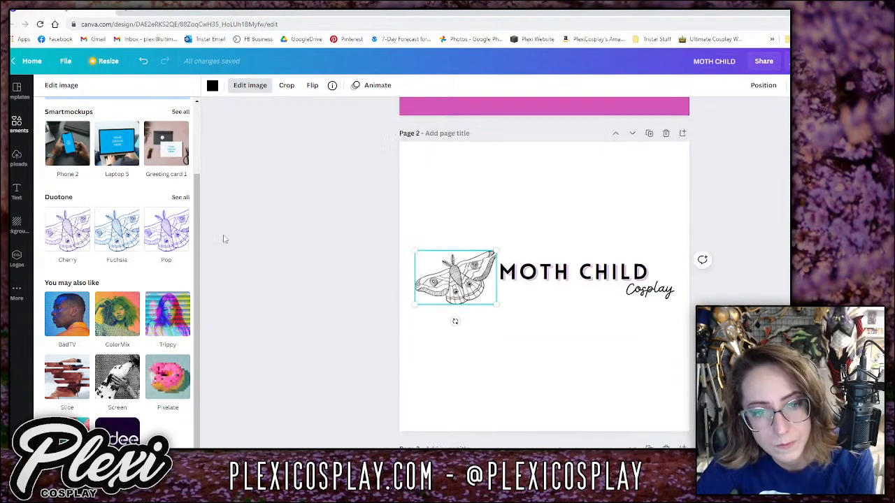
scroll(245, 236, up, 1)
click(435, 355)
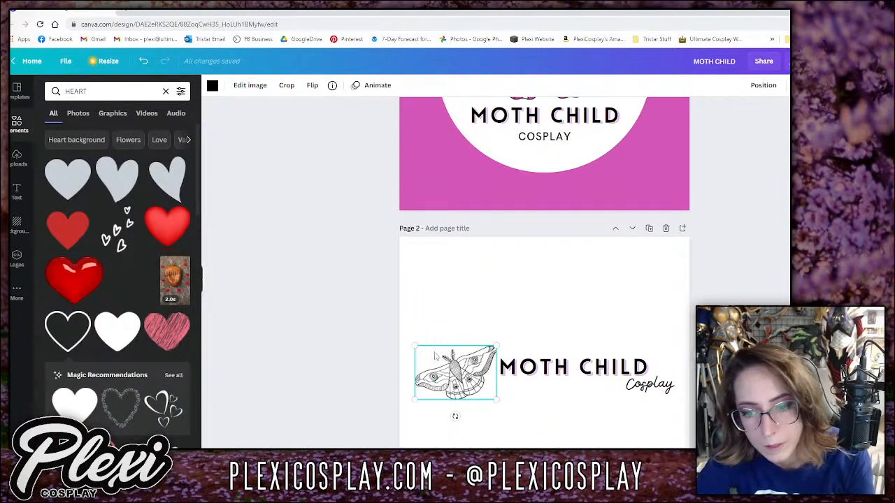
Shift the moth, MOTH CHILD and Cosplay text together slightly to the left to centre the logo on page 2.
click(344, 362)
scroll(338, 351, down, 1)
click(441, 336)
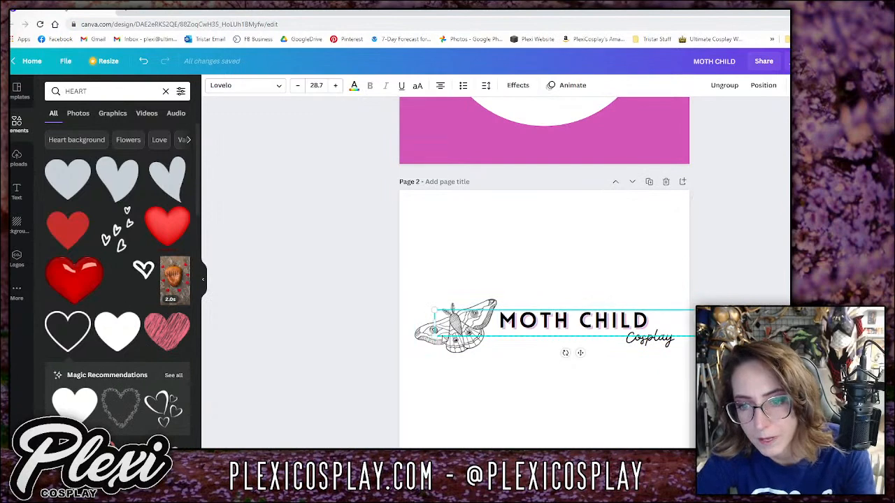
click(339, 314)
drag(492, 320, 483, 320)
key(Escape)
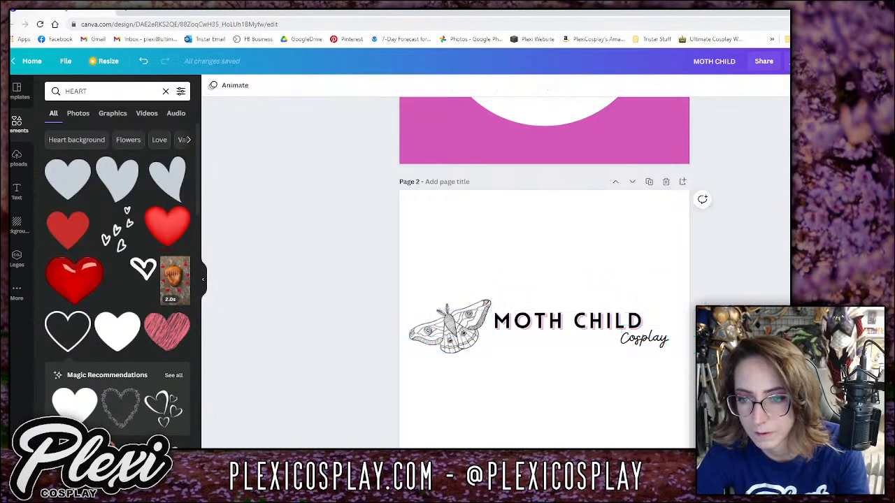
scroll(544, 280, down, 2)
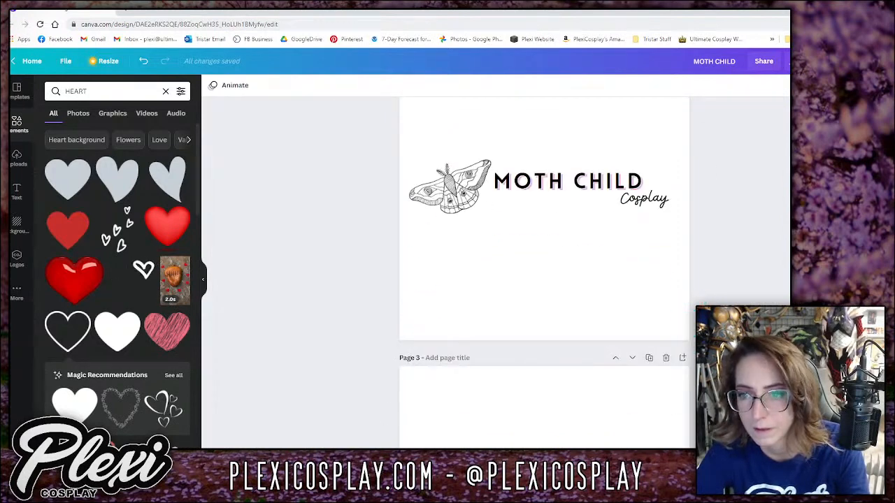
scroll(625, 274, up, 1)
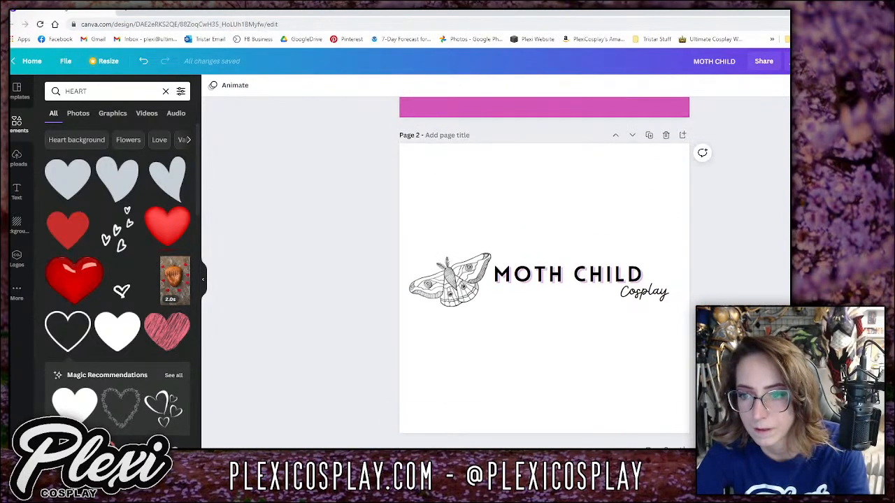
click(627, 274)
click(703, 298)
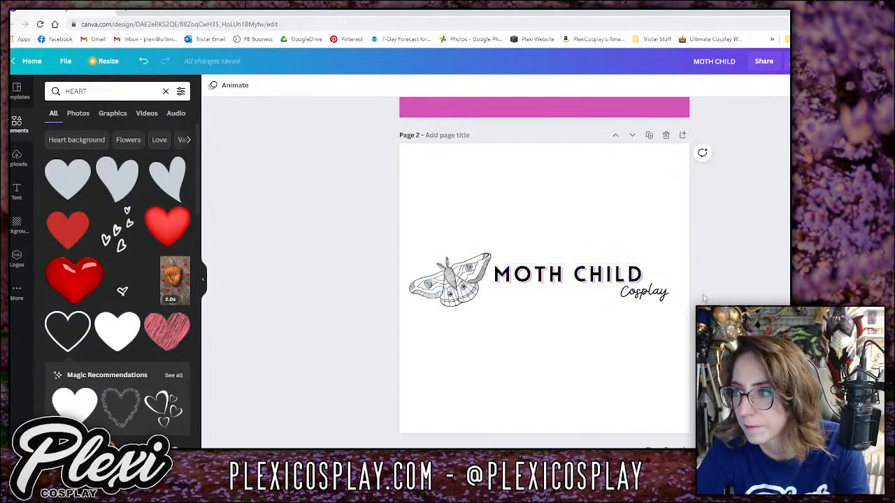
Search Google for the cosplayer named in the page 4 logo and look through their Instagram posts for the round glasses photo.
scroll(698, 293, down, 10)
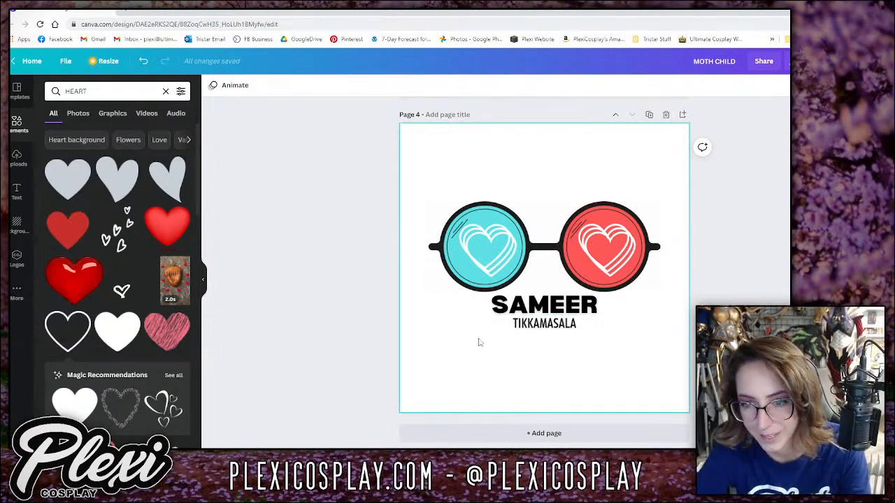
click(126, 12)
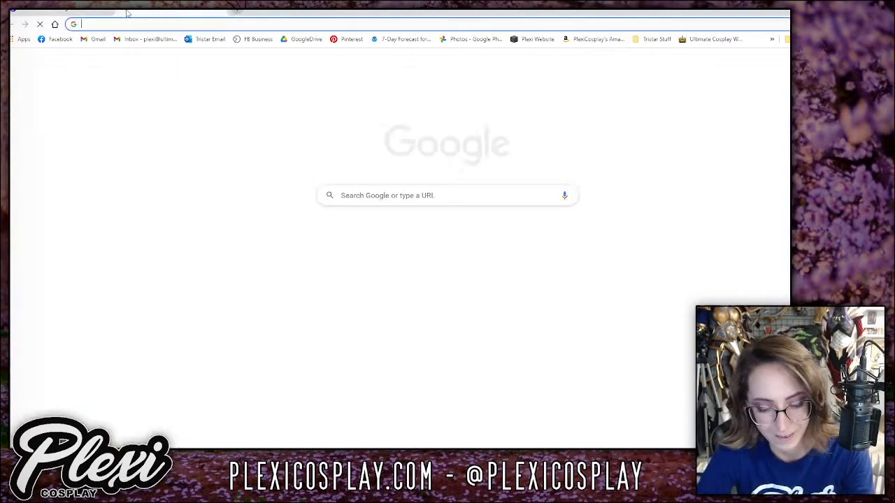
text(sameer tikkamasala)
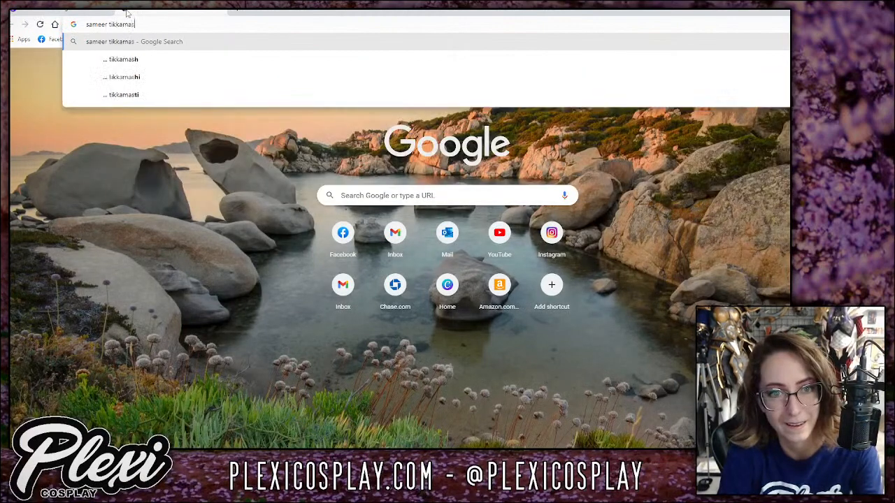
key(Return)
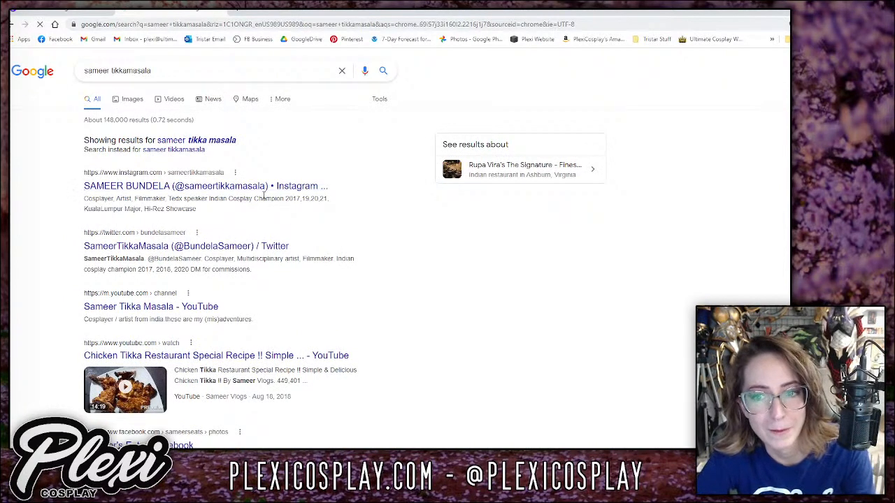
scroll(193, 196, down, 10)
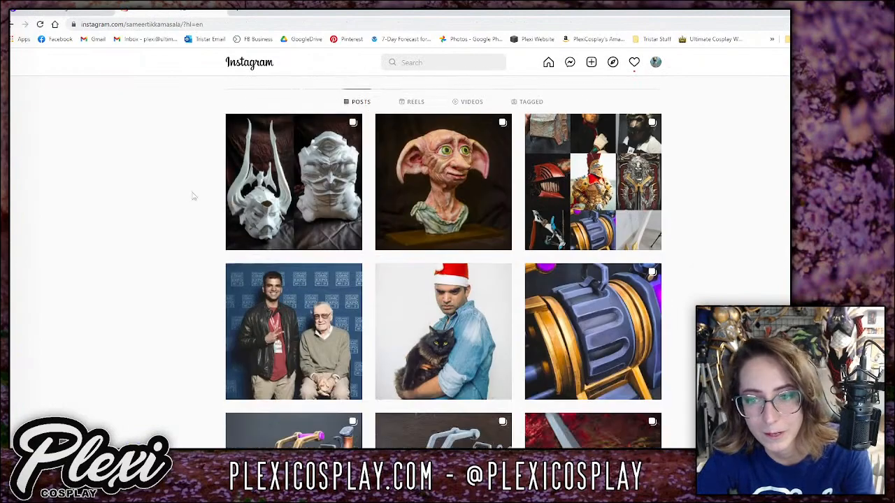
scroll(183, 196, down, 10)
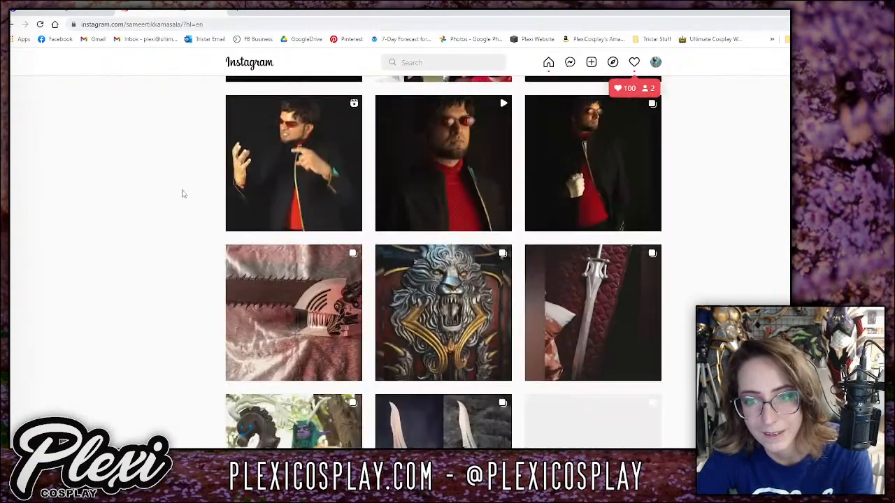
scroll(182, 194, down, 7)
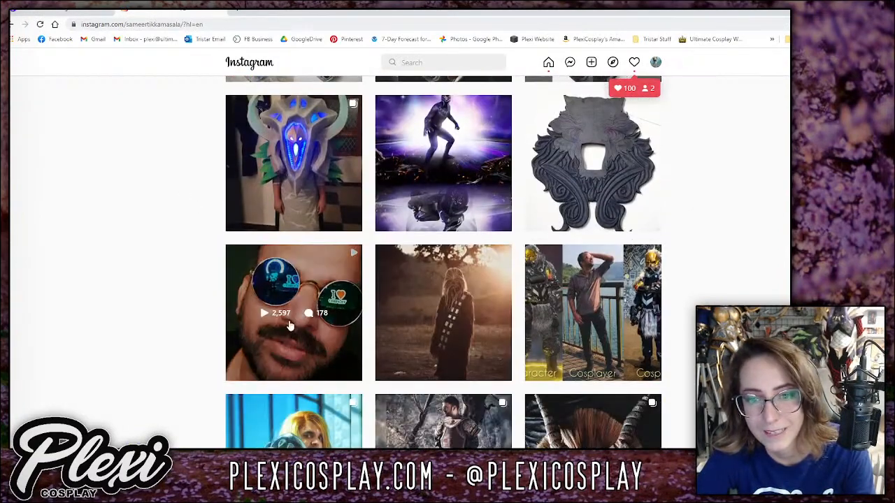
Return to Canva, unlock the glasses frame on page 4 and move it down to expose the coloured lens circles.
click(66, 12)
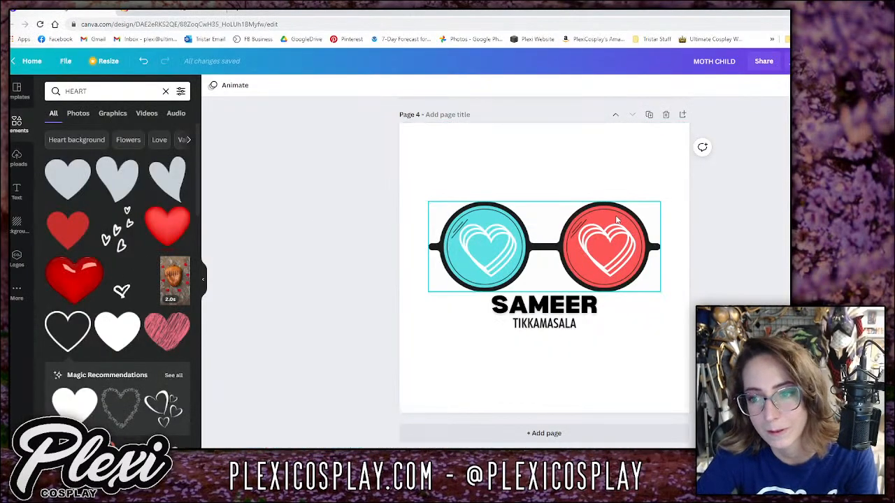
click(620, 247)
click(657, 224)
click(648, 223)
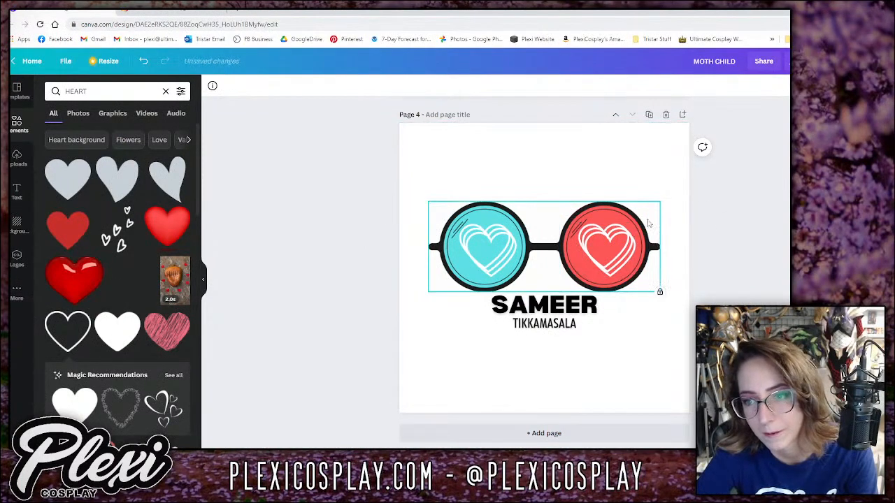
click(659, 291)
click(669, 245)
drag(647, 230, 646, 252)
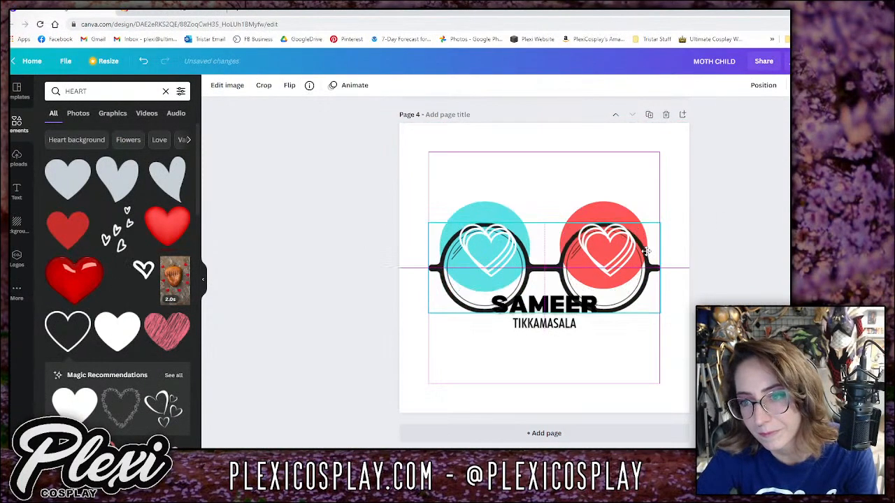
Recolour the coral red lens circle dark green.
click(621, 214)
click(213, 85)
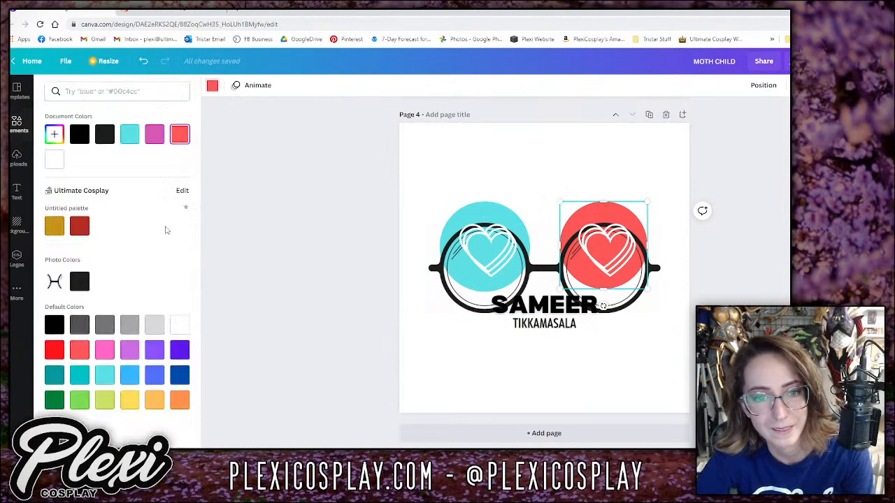
click(54, 401)
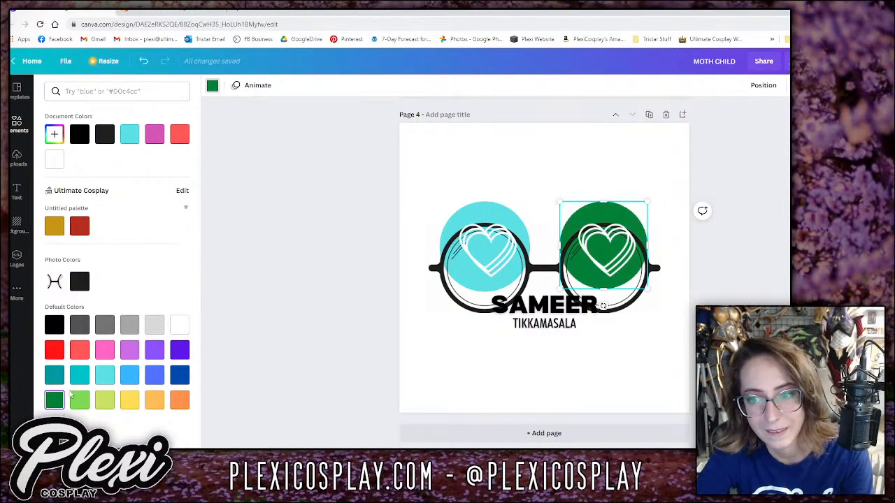
key(ctrl+Tab)
key(ctrl+shift+Tab)
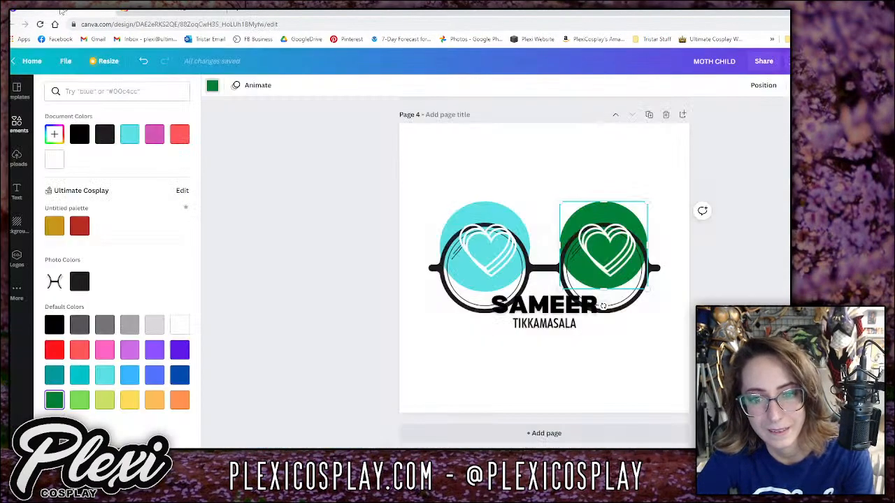
Recolour the turquoise lens circle dark blue.
click(496, 205)
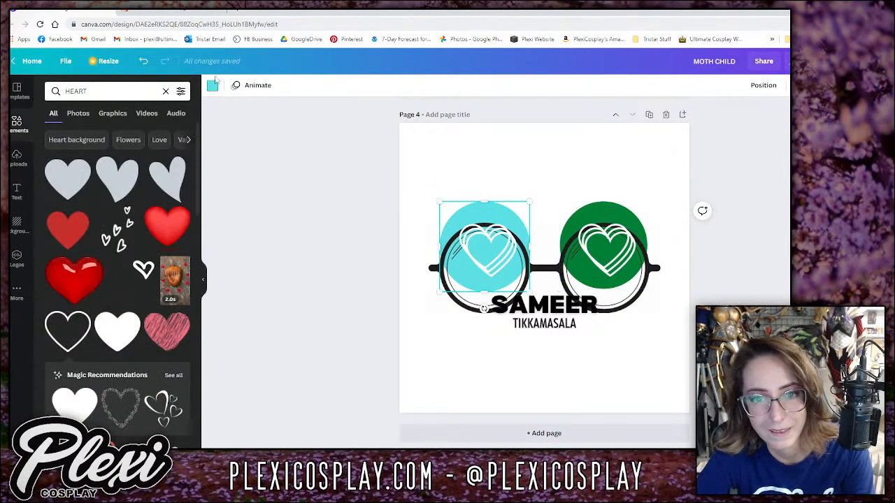
click(213, 84)
click(154, 377)
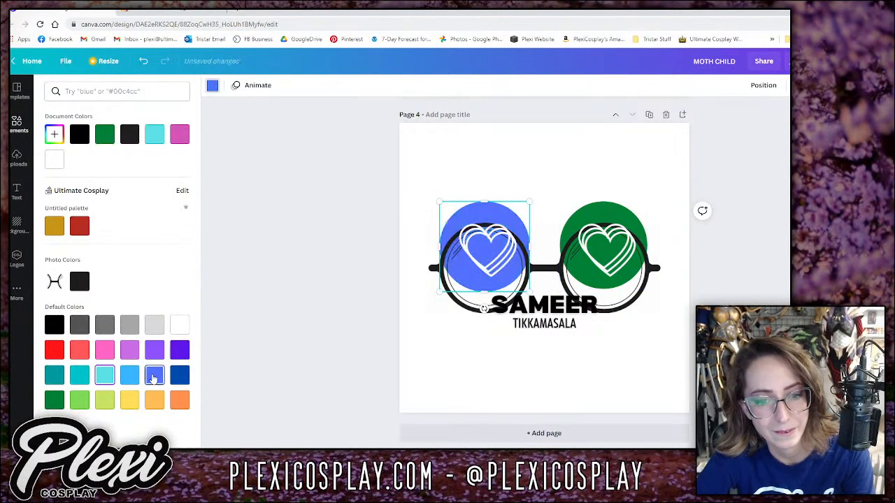
click(179, 377)
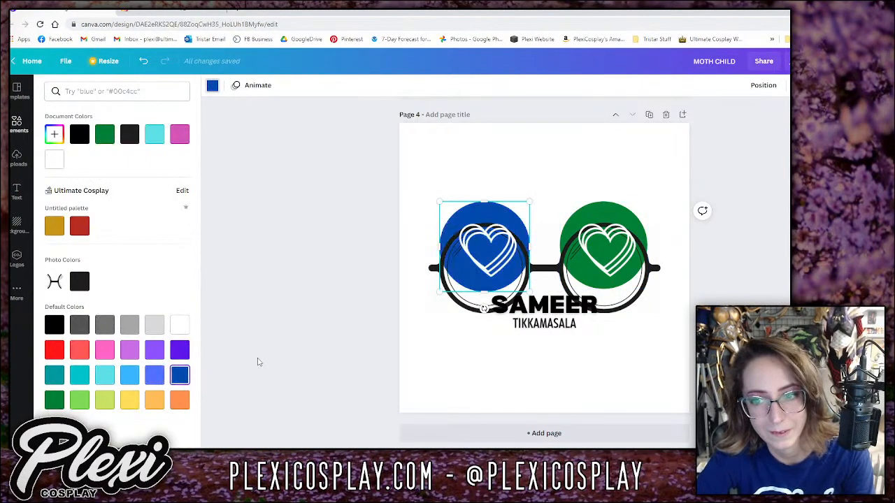
Move the glasses frame back up over the lens circles and switch to the Instagram page with the reference photo.
click(441, 276)
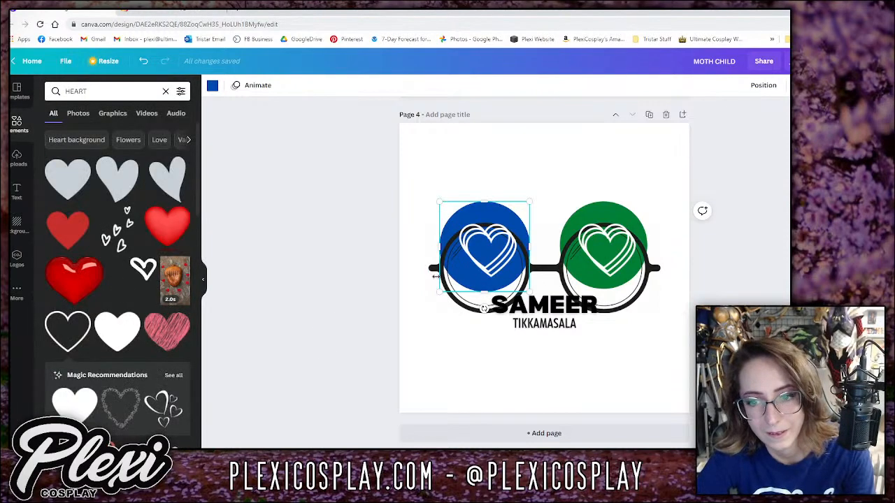
drag(434, 276, 440, 252)
click(329, 258)
click(174, 11)
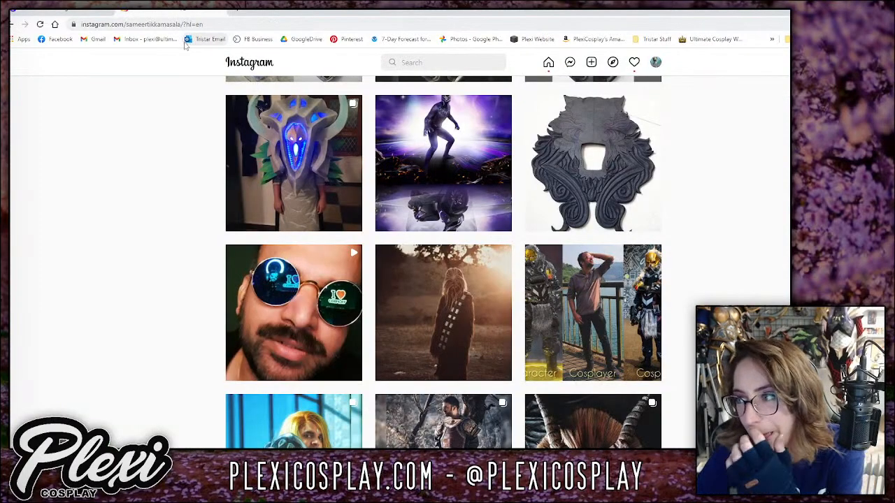
Examine the reference video post of the round sunglasses on Instagram, go back to the profile, and return to the Canva design.
click(296, 342)
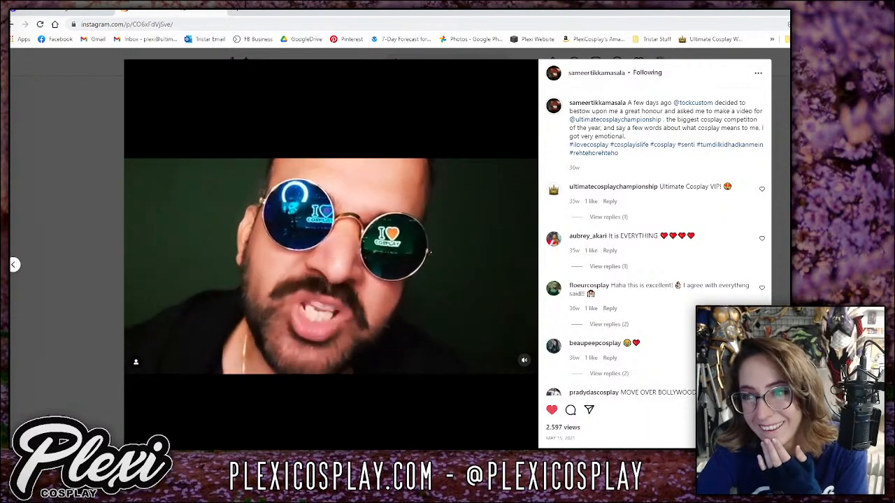
click(26, 24)
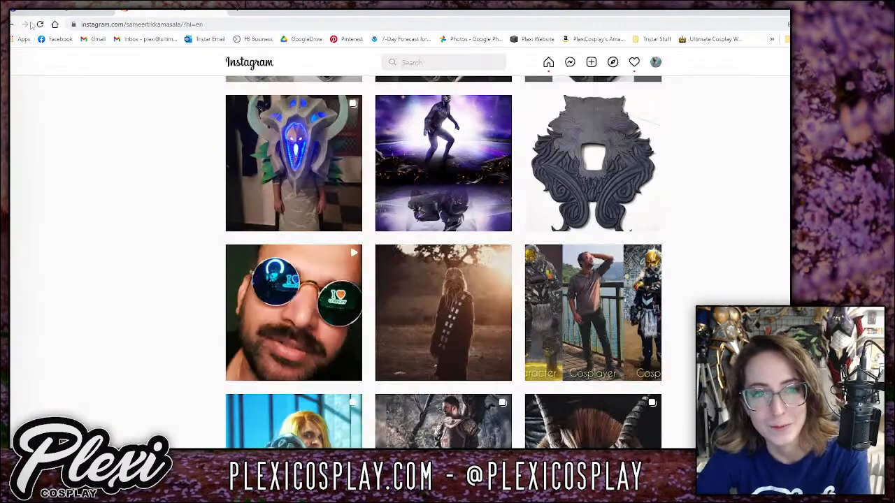
click(62, 11)
click(494, 251)
key(Delete)
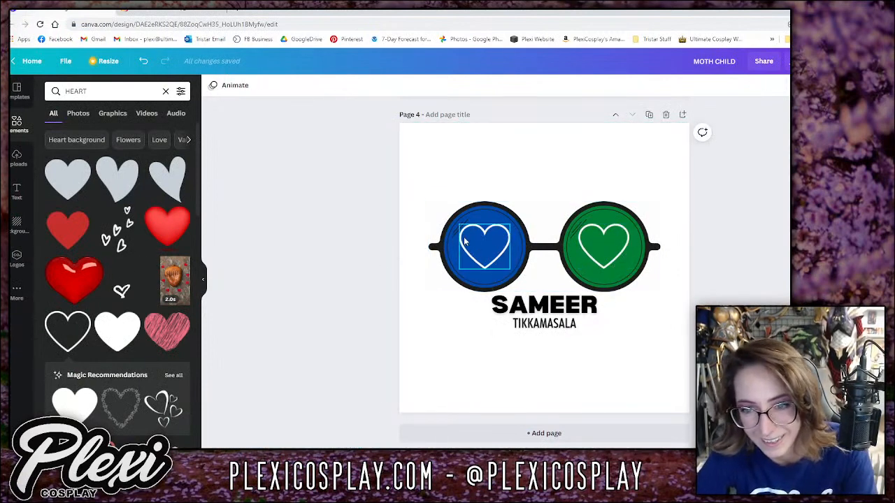
click(464, 241)
click(112, 338)
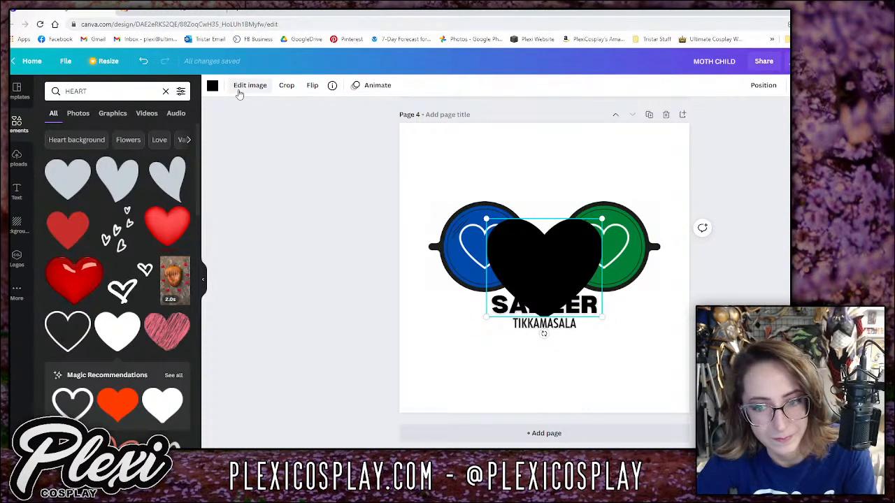
key(Delete)
Add a solid red heart, shrink it to fit the outlined heart on the blue lens, and send it behind the white outline.
scroll(61, 376, down, 2)
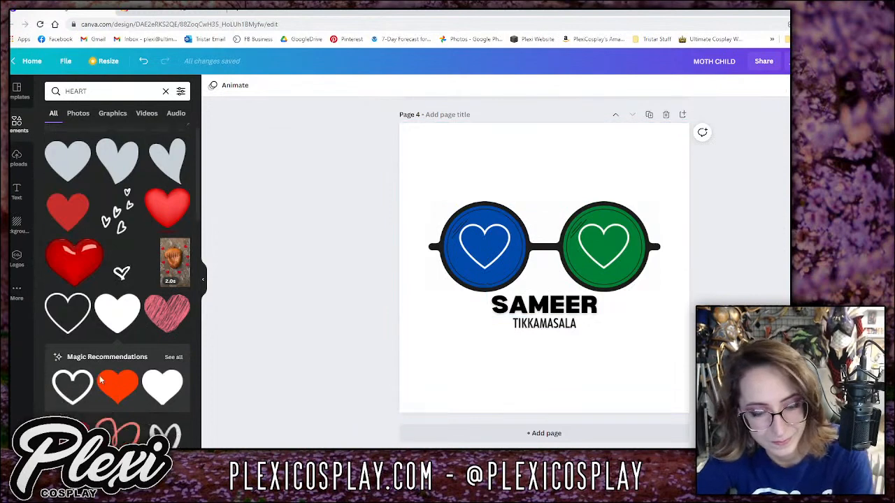
click(61, 375)
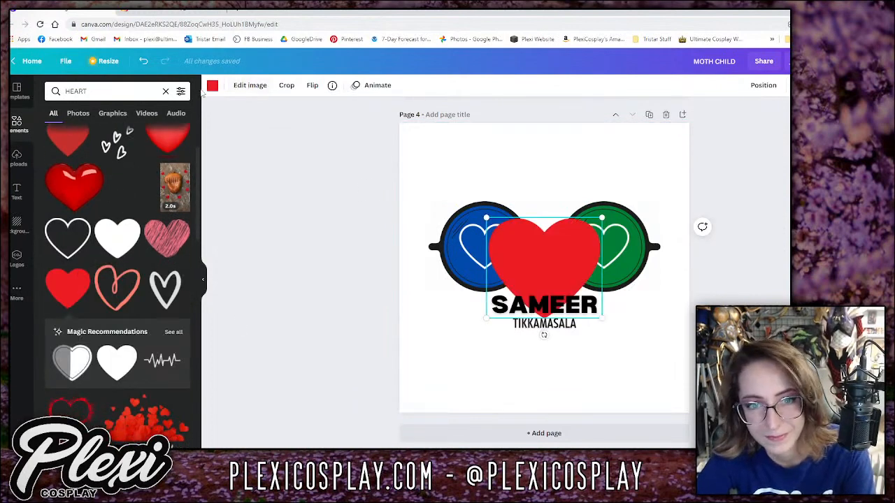
drag(602, 218, 499, 240)
drag(531, 287, 509, 269)
click(763, 86)
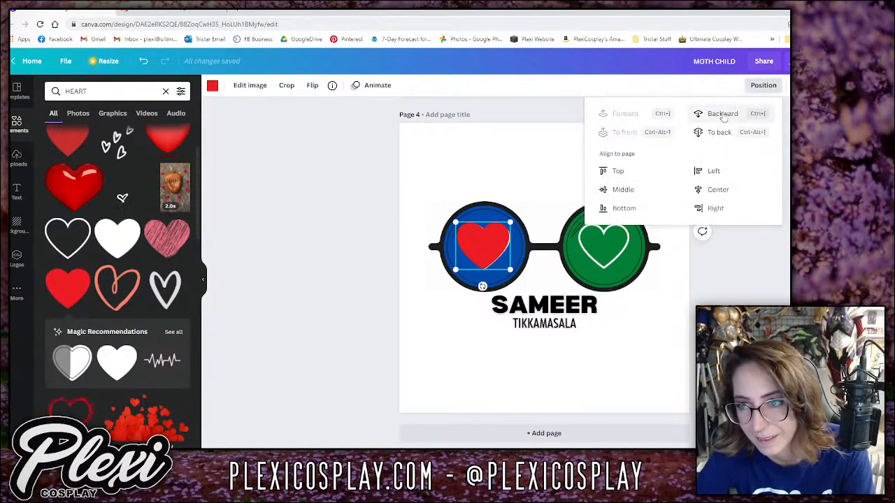
drag(455, 222, 459, 225)
click(434, 281)
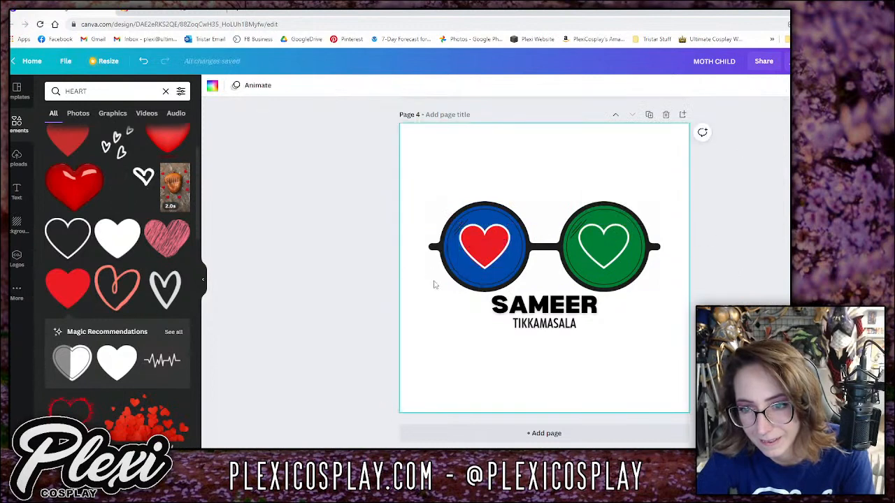
Delete the outlined heart from the green lens.
click(478, 256)
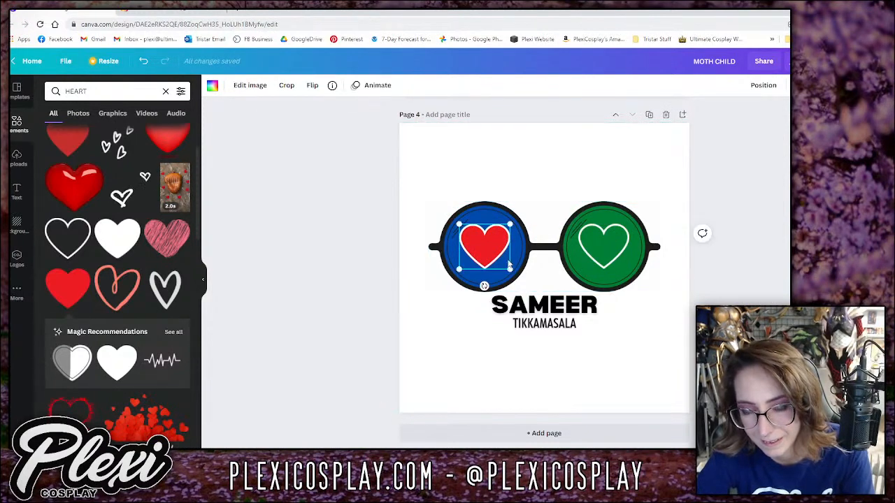
click(626, 266)
click(636, 260)
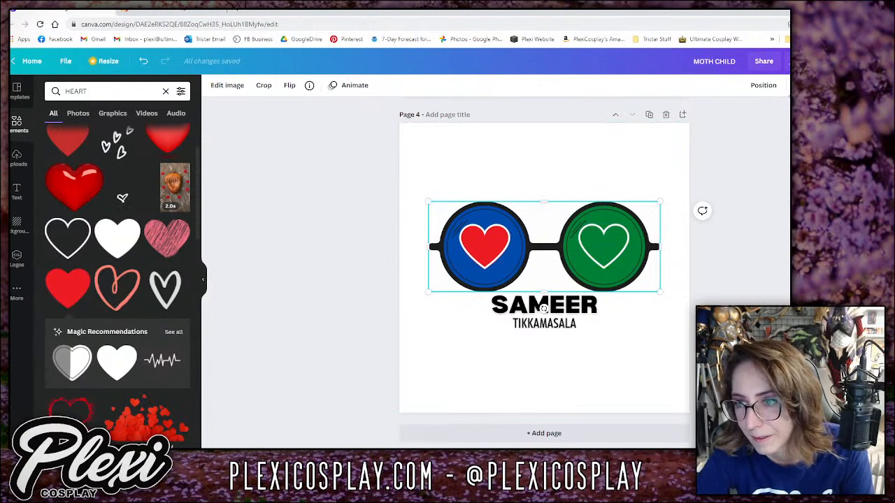
click(759, 259)
click(623, 253)
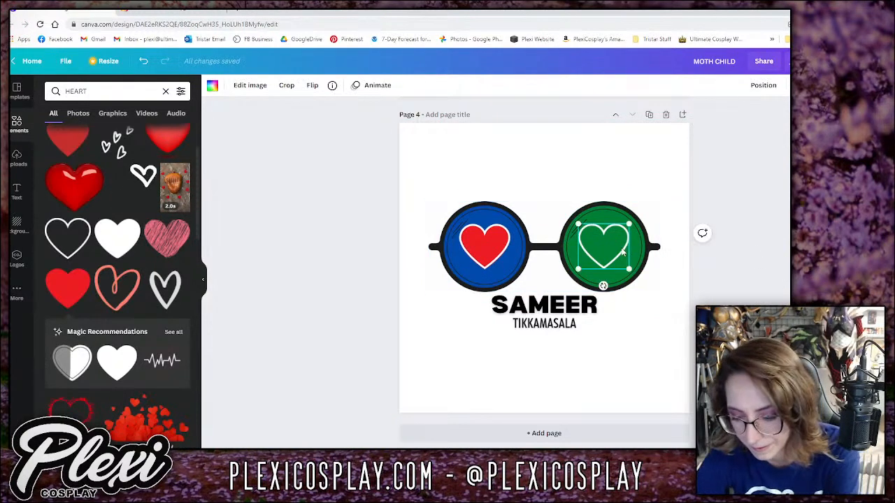
key(Delete)
click(485, 245)
key(Delete)
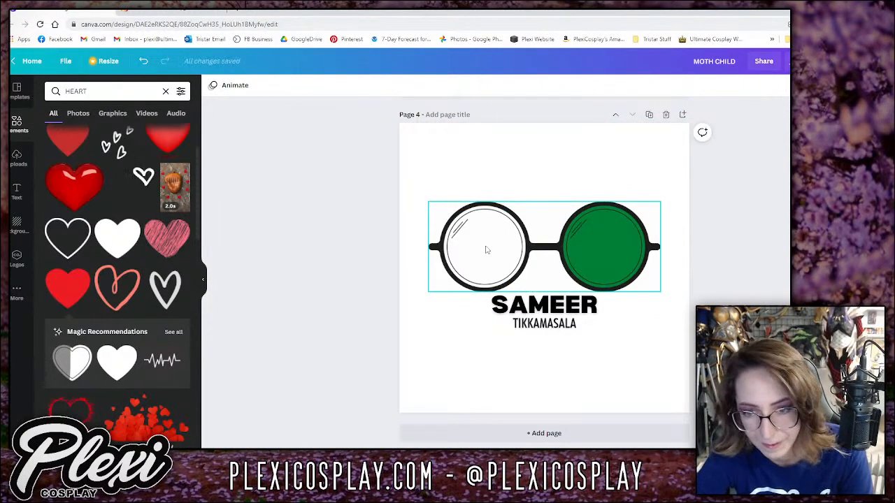
key(ctrl+z)
Copy the white-outlined red heart from the blue lens onto the green lens without the blue circle, and shrink it to about half size.
drag(484, 248, 555, 185)
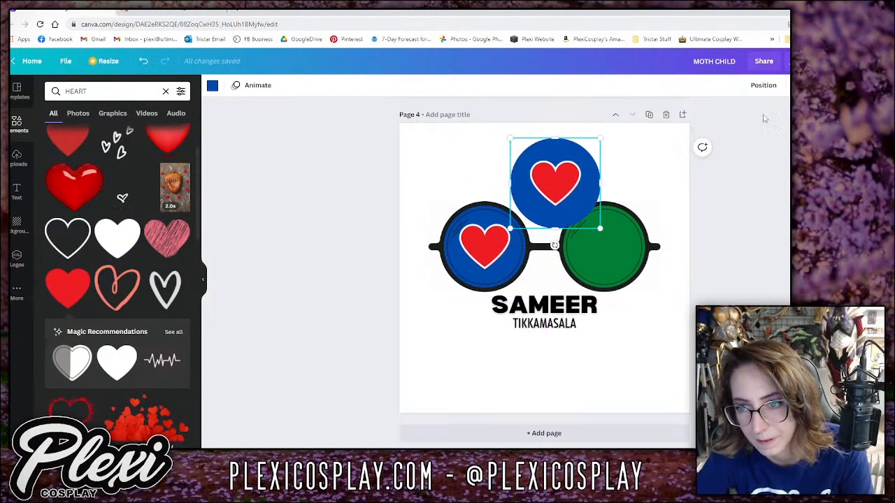
key(Delete)
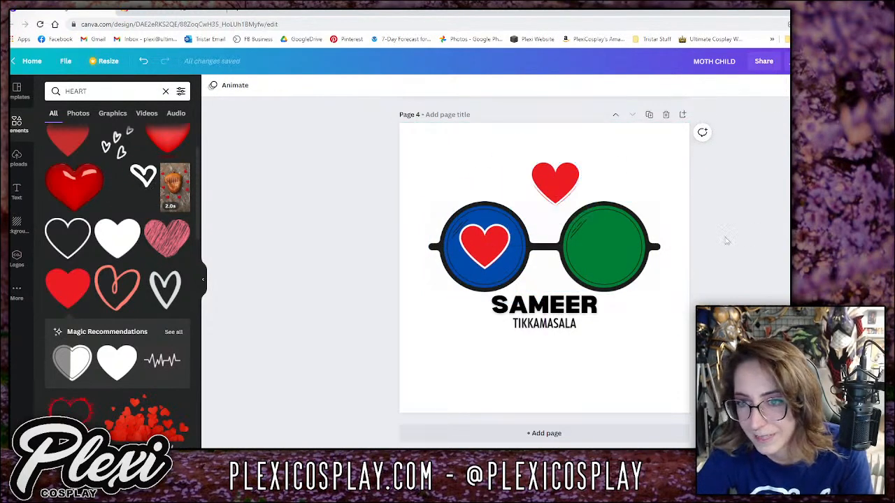
drag(607, 183, 542, 180)
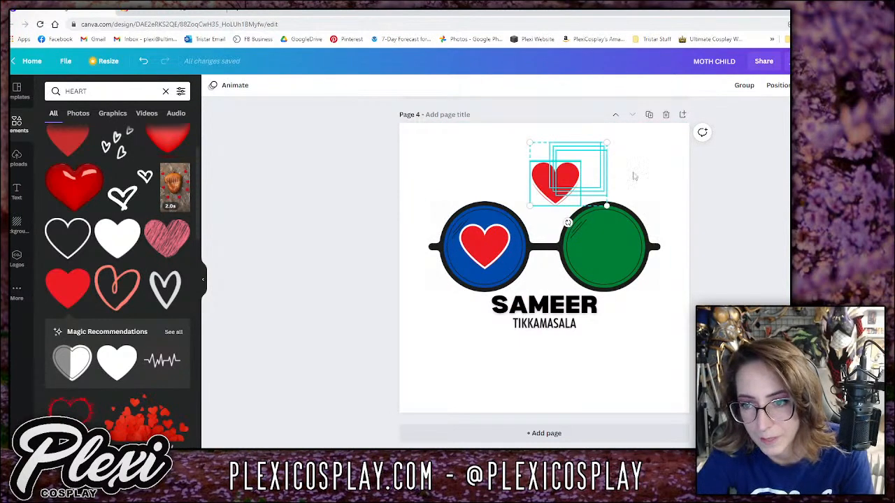
click(627, 173)
drag(627, 174, 605, 232)
key(Delete)
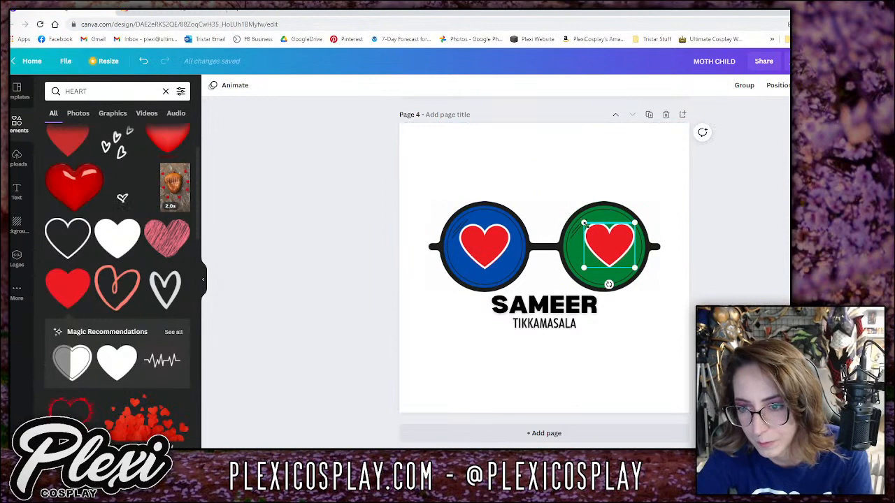
drag(583, 223, 616, 241)
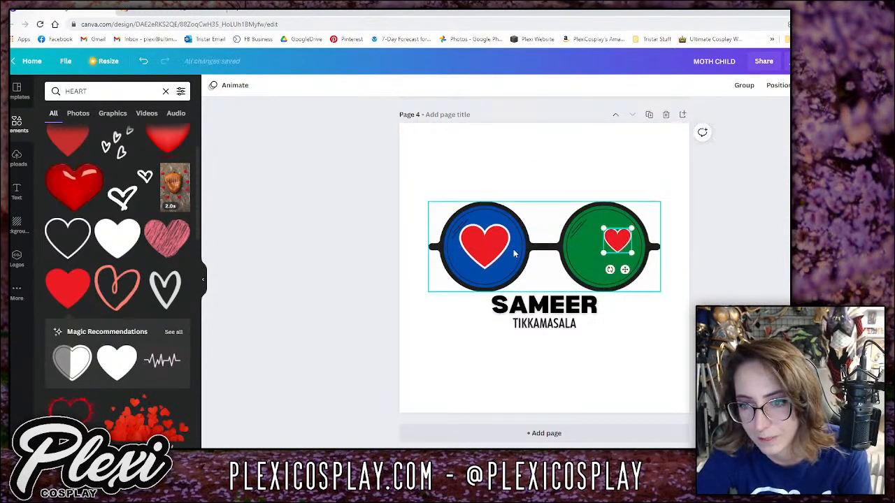
Delete the large red heart and its white outline from the blue lens.
click(490, 254)
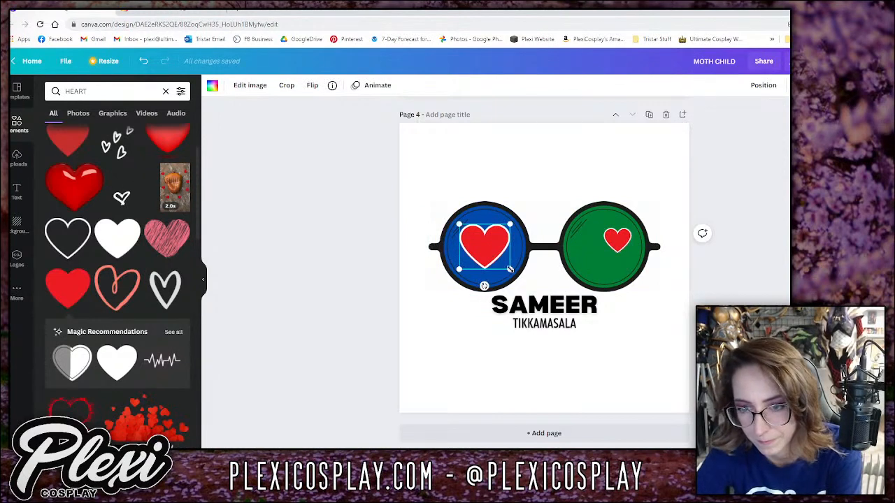
click(586, 245)
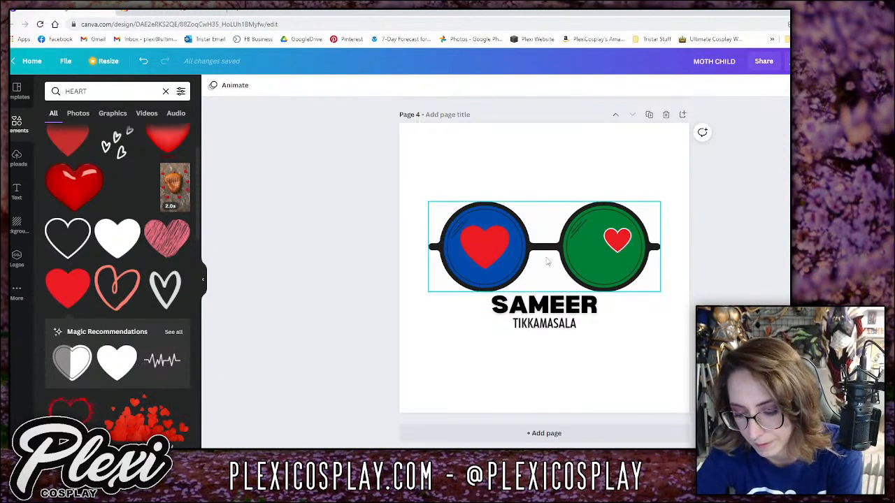
click(490, 246)
key(Delete)
Duplicate the small outlined red heart from the green lens to above the glasses, removing the copied green circle.
click(614, 242)
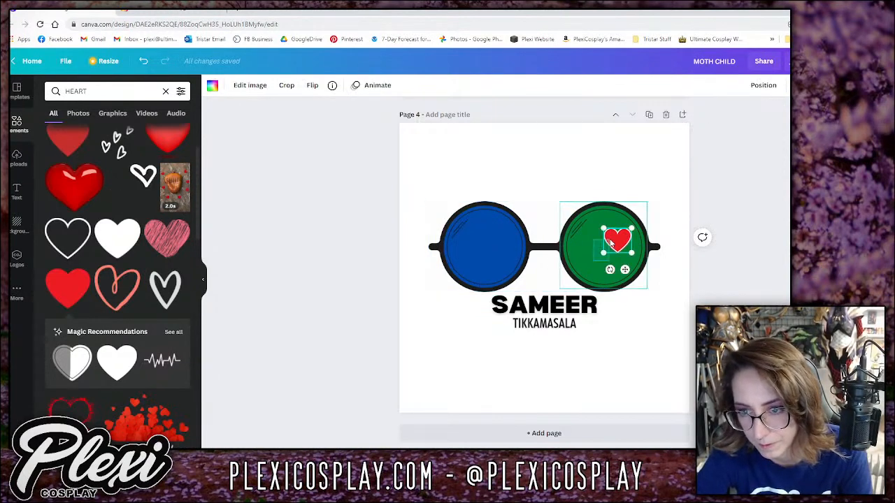
drag(610, 240, 558, 173)
key(ctrl+d)
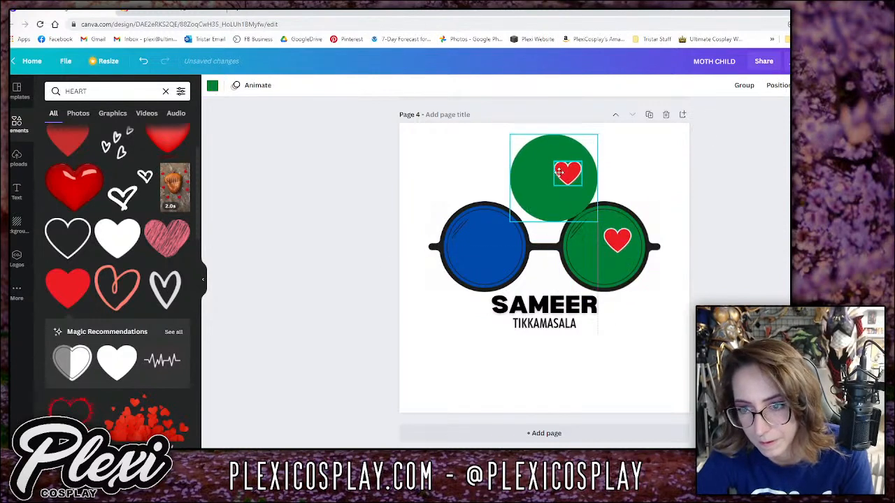
click(529, 176)
key(Delete)
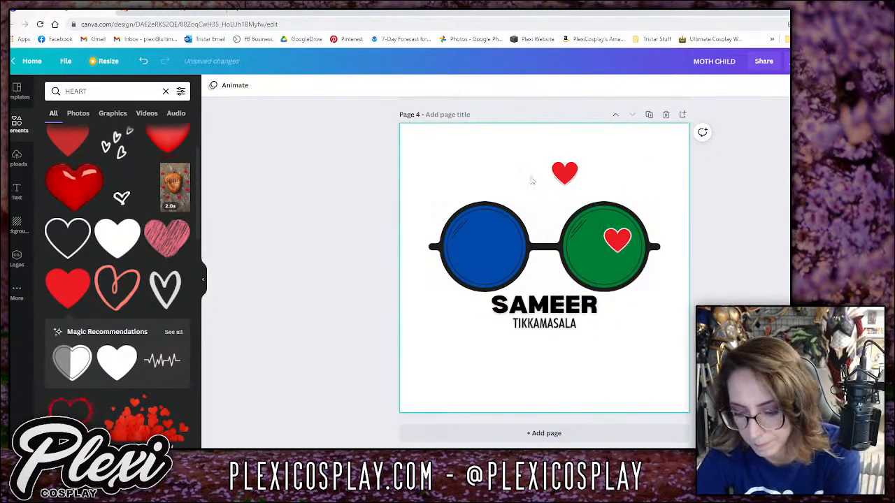
click(567, 176)
key(ctrl+d)
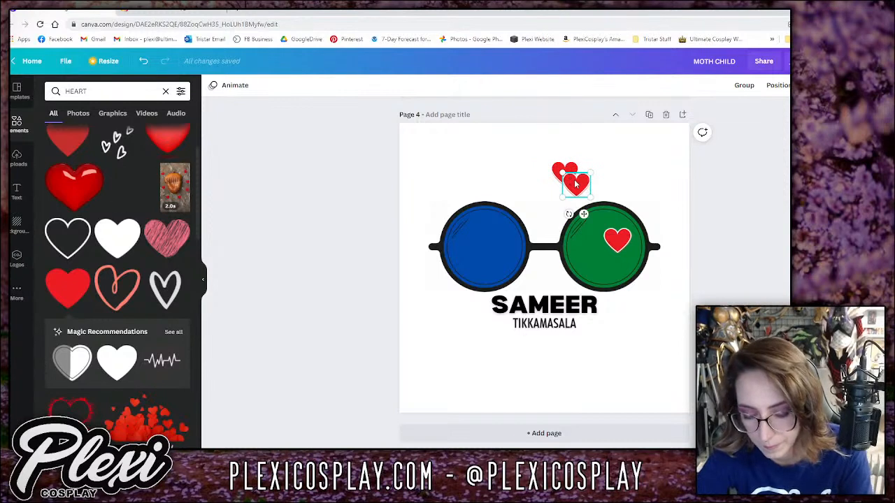
key(Delete)
mouse_move(565, 173)
mouse_down()
mouse_move(499, 240)
mouse_move(567, 156)
mouse_up()
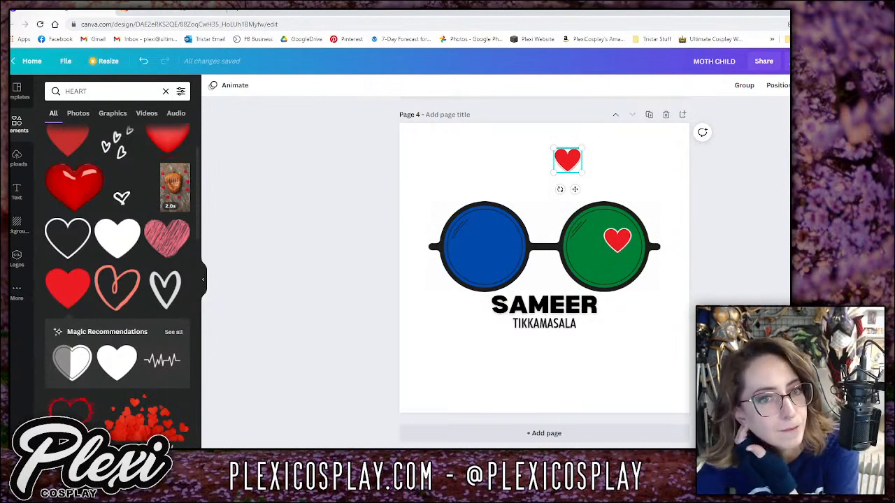
Check the reference photo on Instagram, return to Canva, and move the spare small heart onto the blue lens level with the other heart.
click(167, 11)
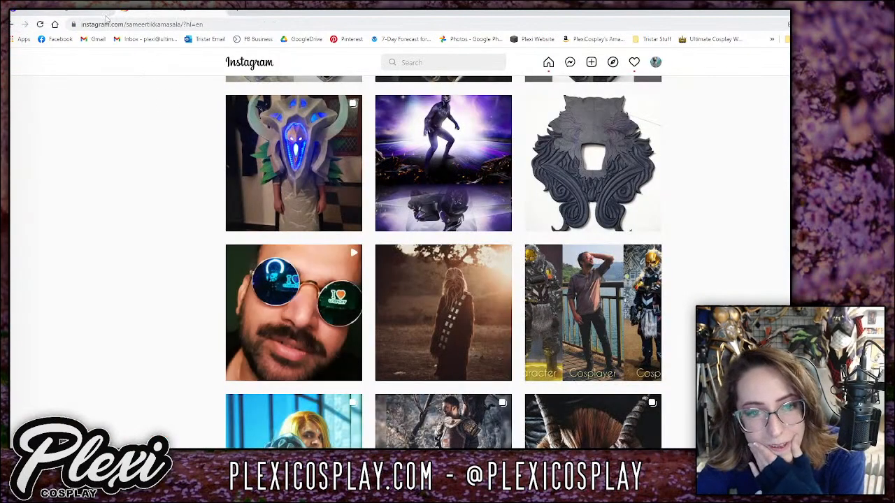
click(72, 9)
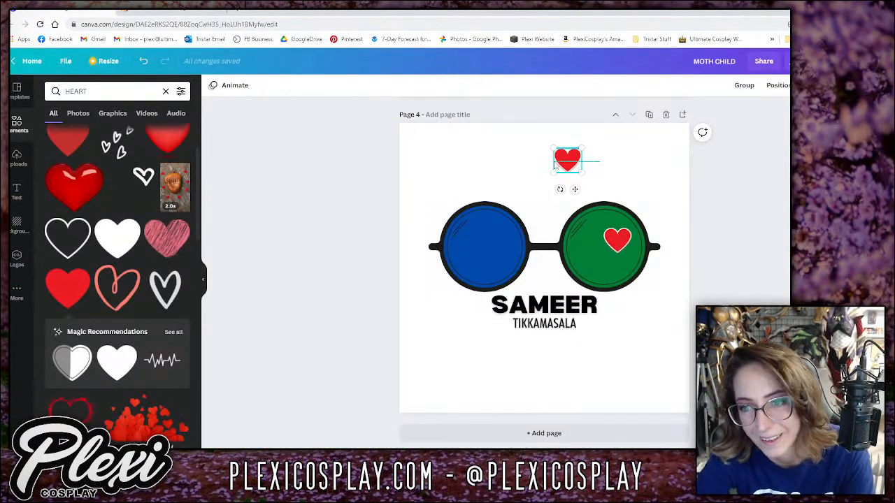
drag(567, 159, 495, 240)
click(565, 196)
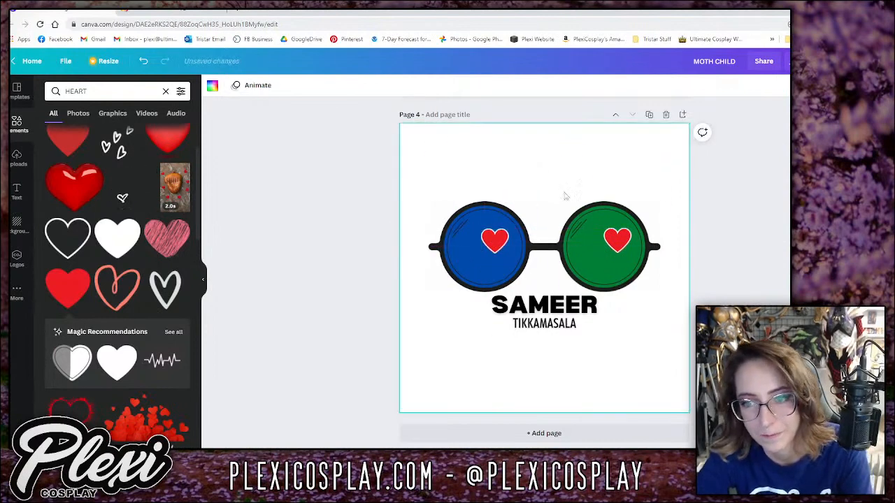
Add a heading reading "I" and set its font to Lovelo.
click(17, 190)
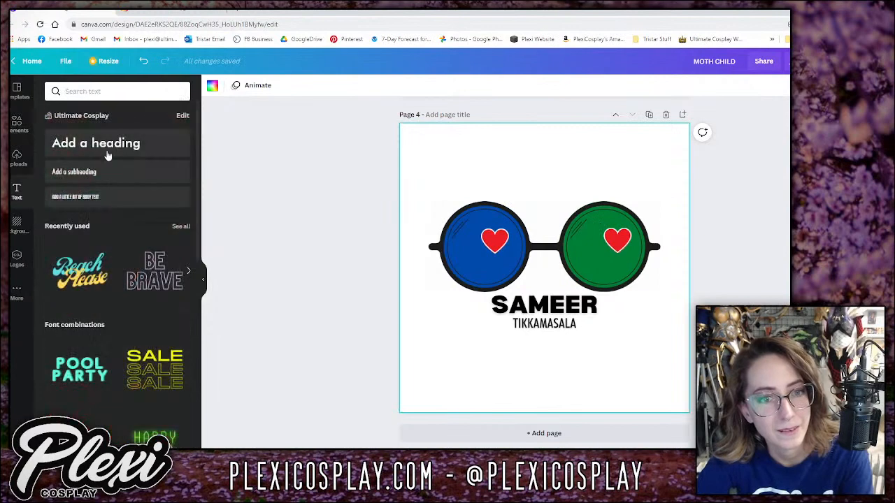
click(108, 149)
key(BackSpace)
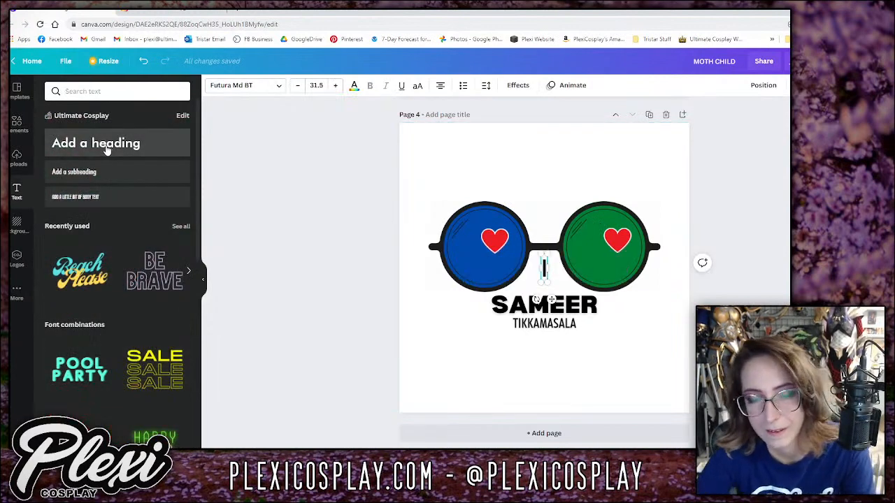
click(210, 85)
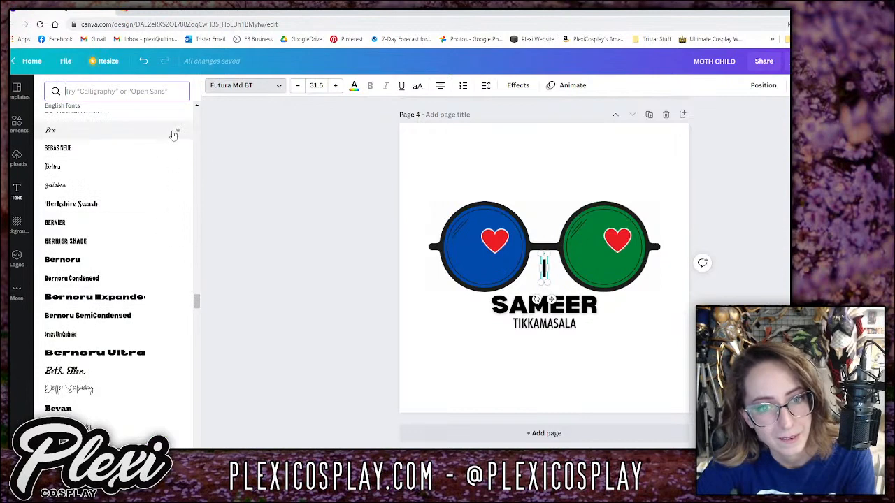
drag(197, 299, 193, 105)
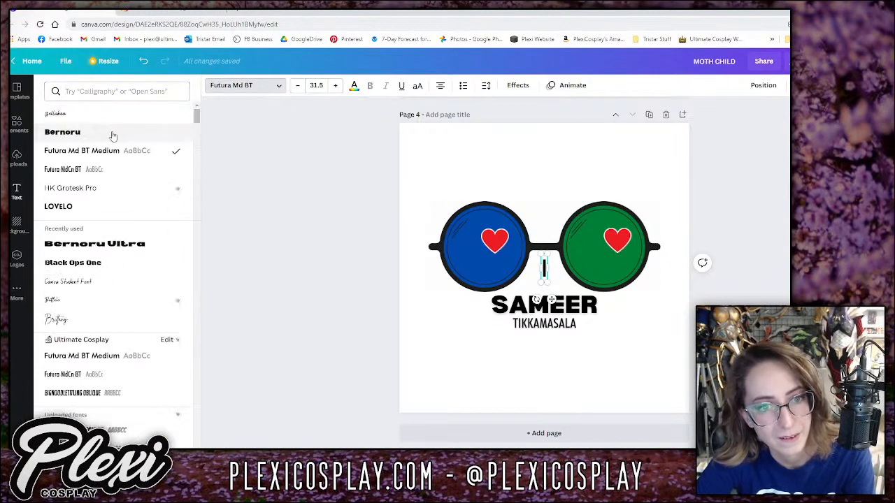
click(116, 207)
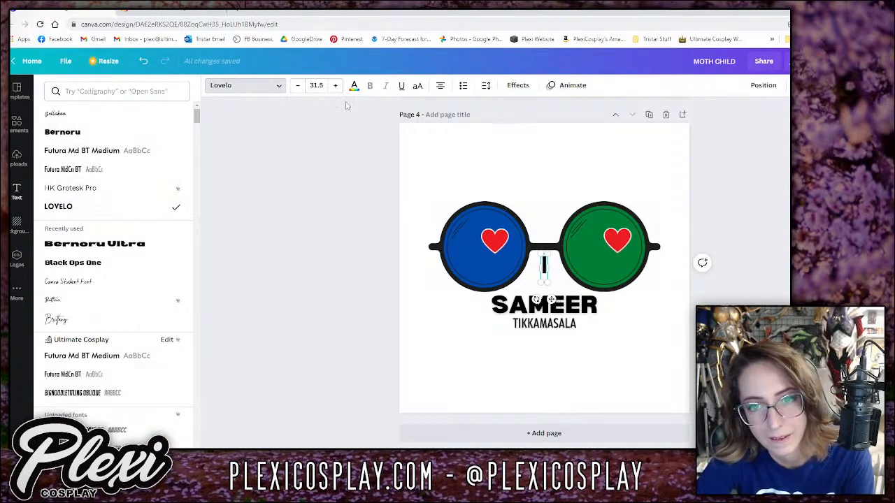
Apply the Hollow effect to the letter "I" and colour it white.
click(521, 85)
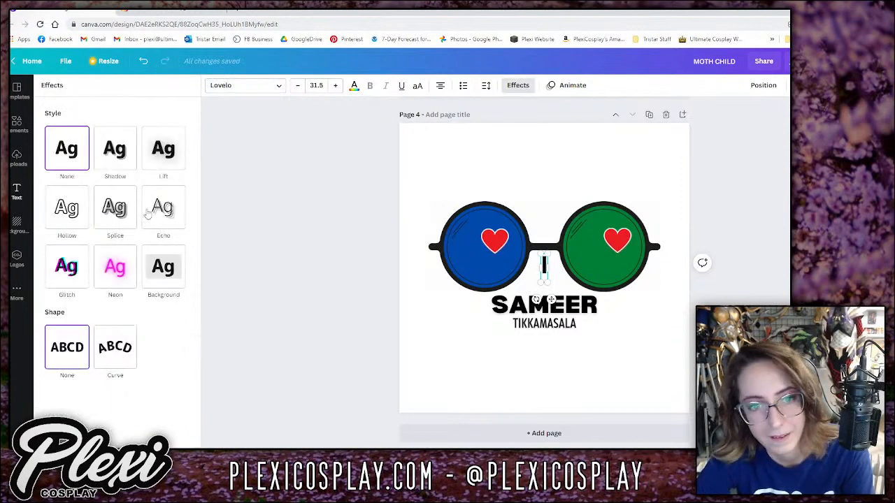
click(65, 220)
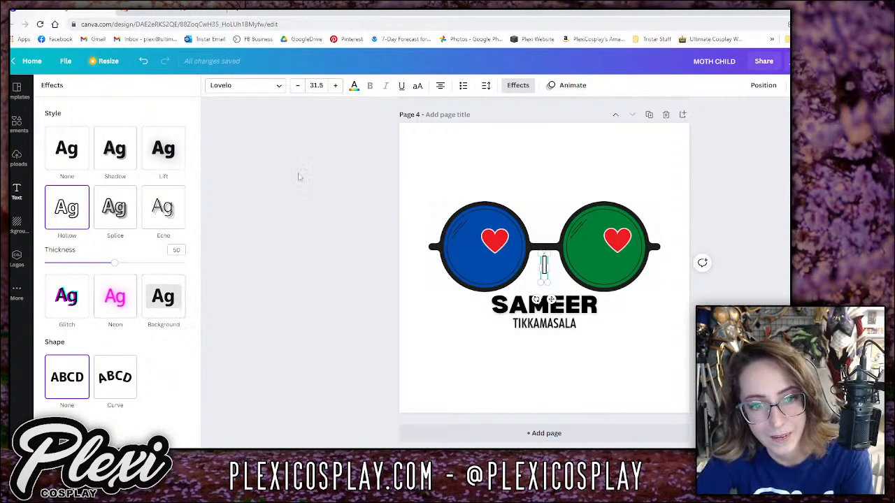
click(355, 86)
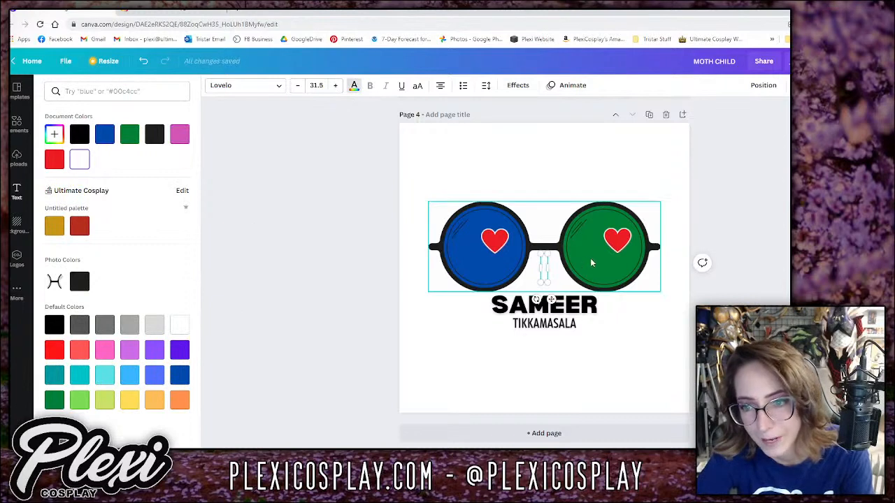
Place the hollow white "I" beside the heart on the blue lens and put a duplicate beside the green lens's heart.
drag(545, 274, 593, 242)
key(ctrl+d)
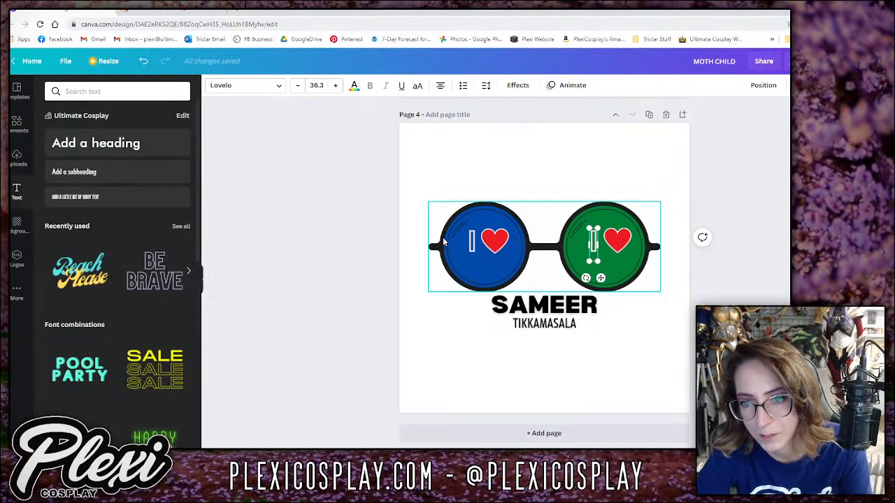
key(Escape)
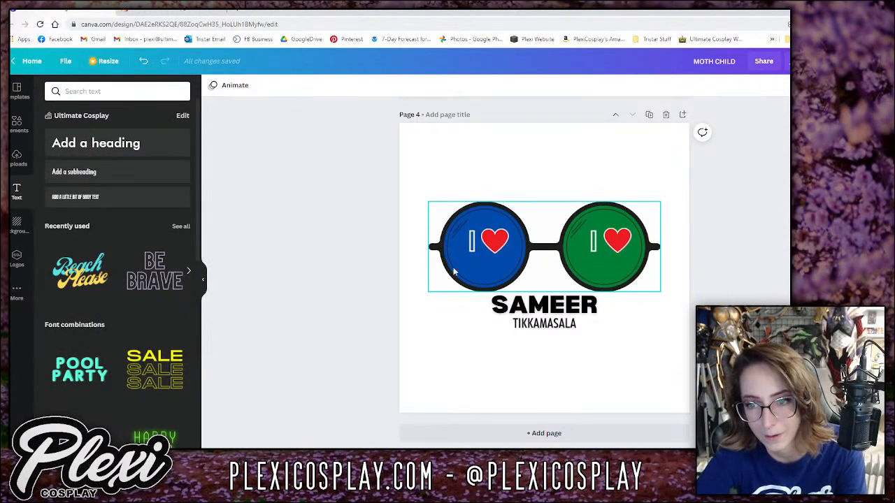
Delete the heart and the letter "I" from the green lens, keeping the green circle.
click(617, 241)
shift+click(591, 242)
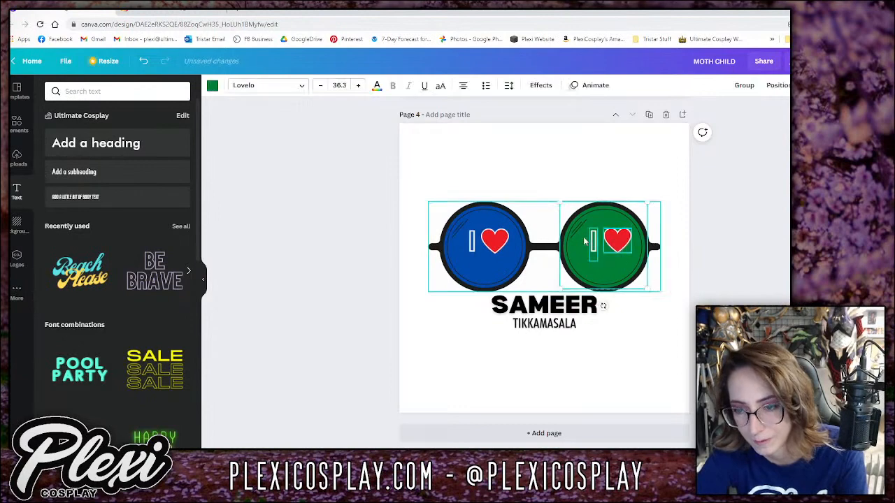
key(Delete)
key(ctrl+z)
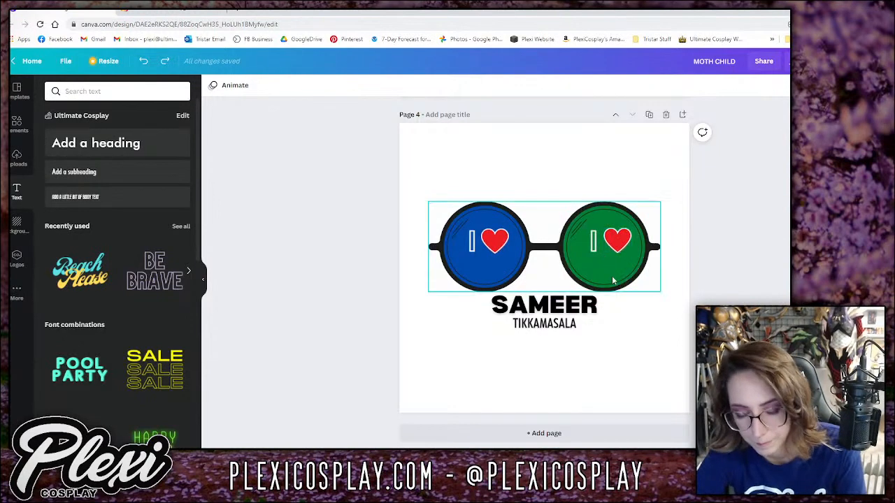
click(616, 240)
key(Delete)
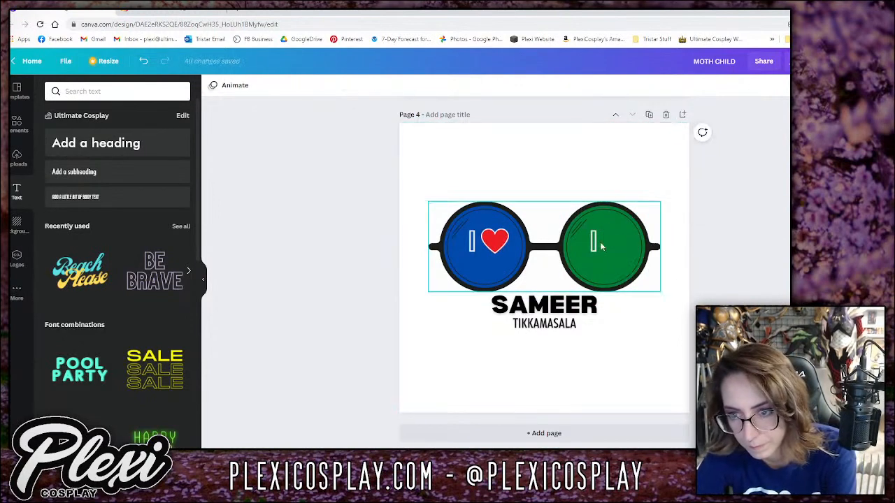
click(591, 242)
key(Delete)
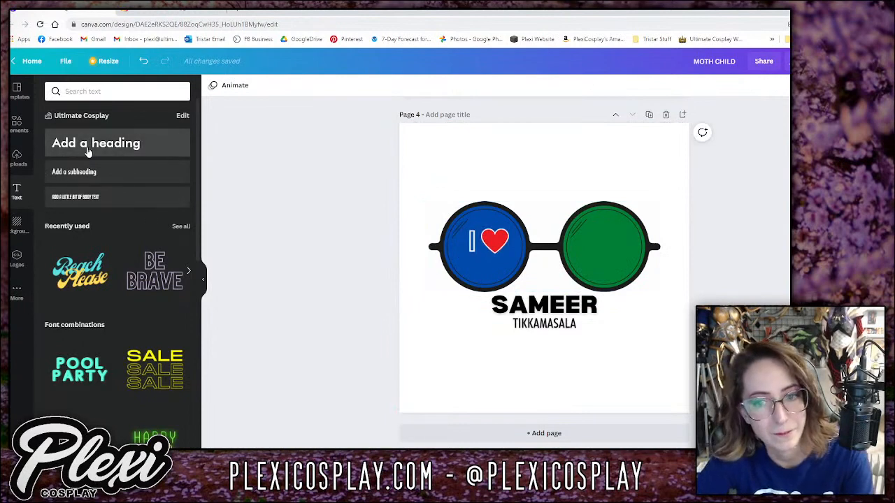
Add a white heading reading "COSPLAY" with the Hollow effect and fit it beneath the "I" and heart on the blue lens.
click(87, 151)
text(COSPLAY)
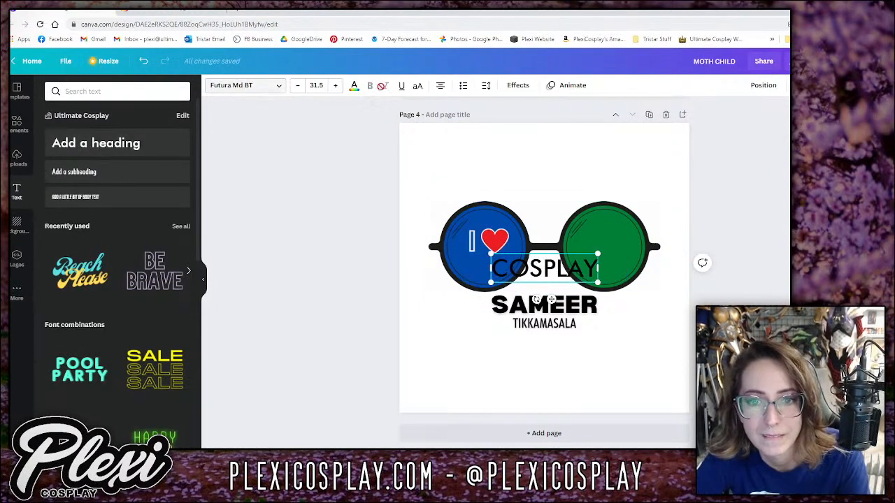
click(518, 85)
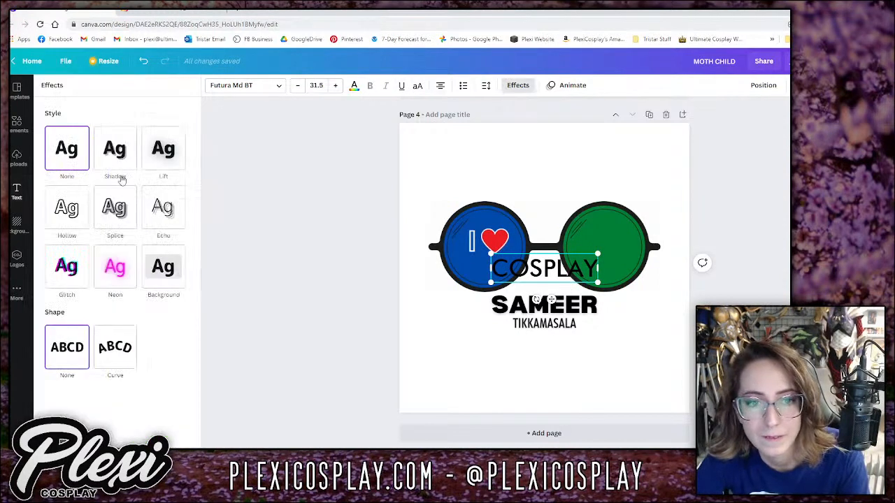
click(67, 207)
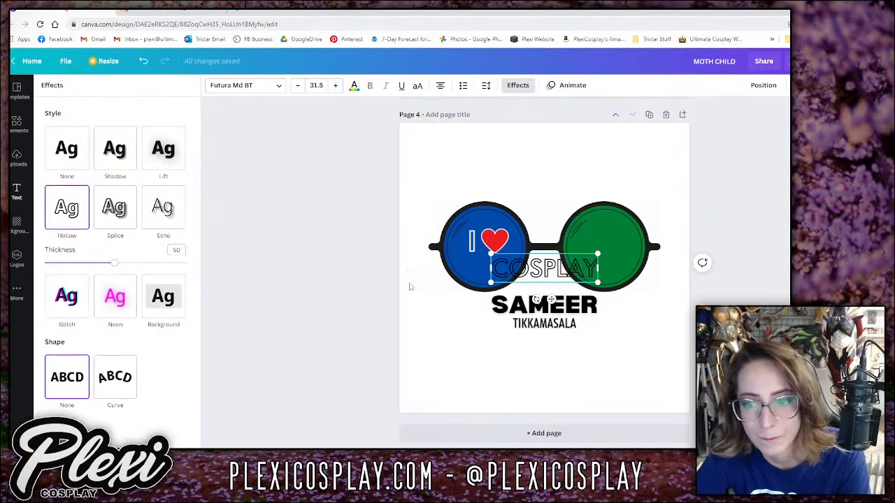
click(354, 86)
click(79, 159)
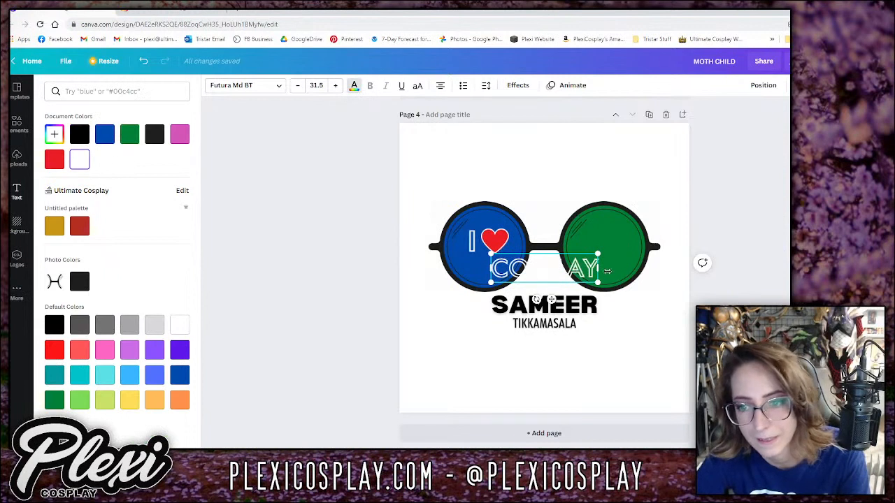
drag(584, 259, 478, 260)
click(471, 243)
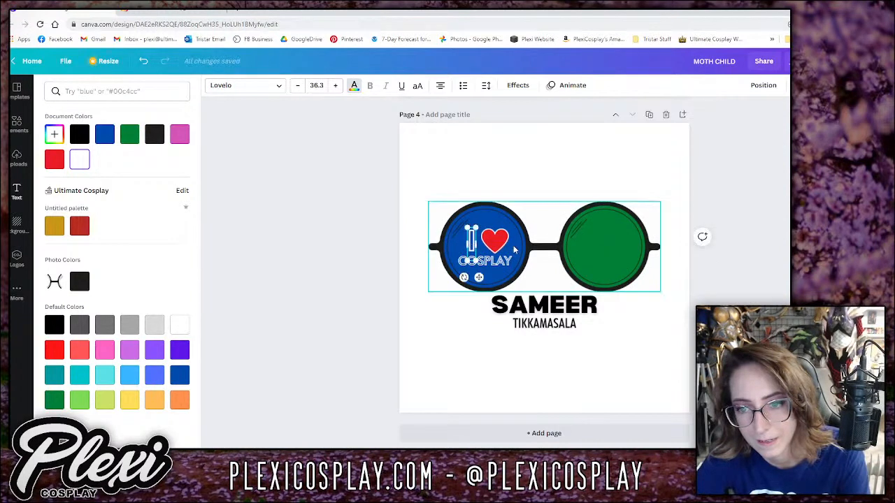
Try to move the blue lens's heart closer to the "I", and undo the move that also shifts the blue circle.
click(493, 239)
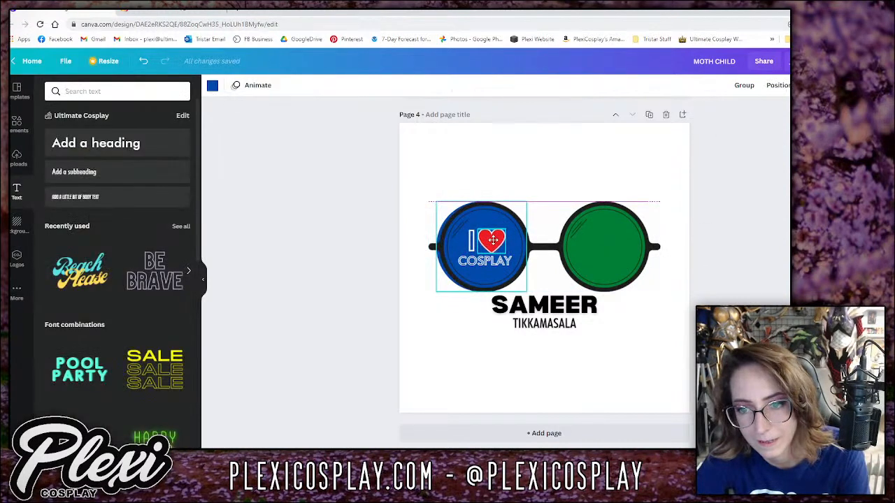
click(428, 260)
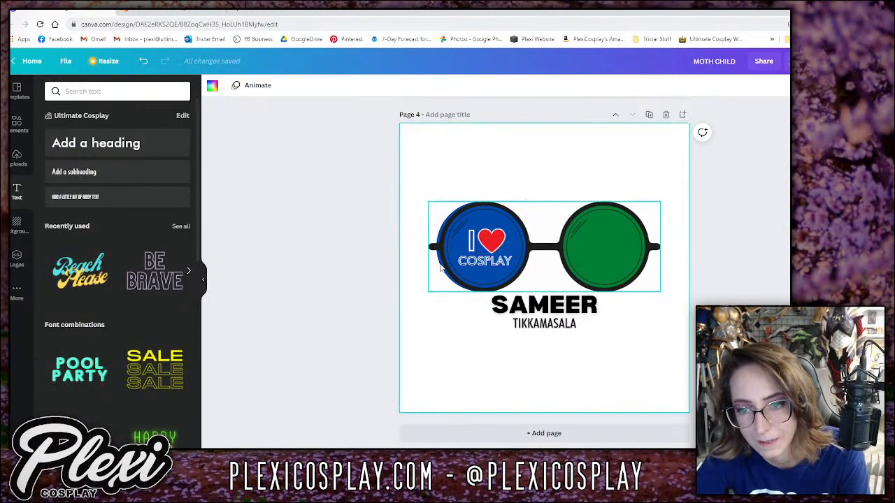
click(447, 262)
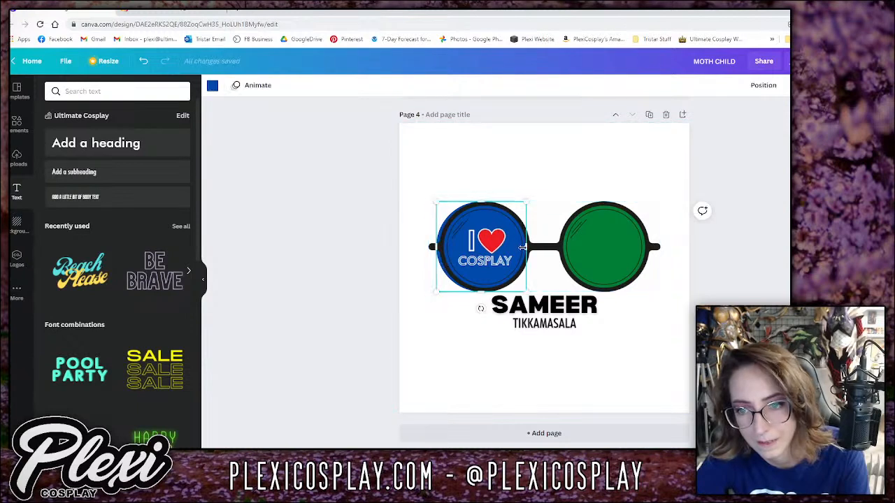
key(ctrl+z)
click(555, 183)
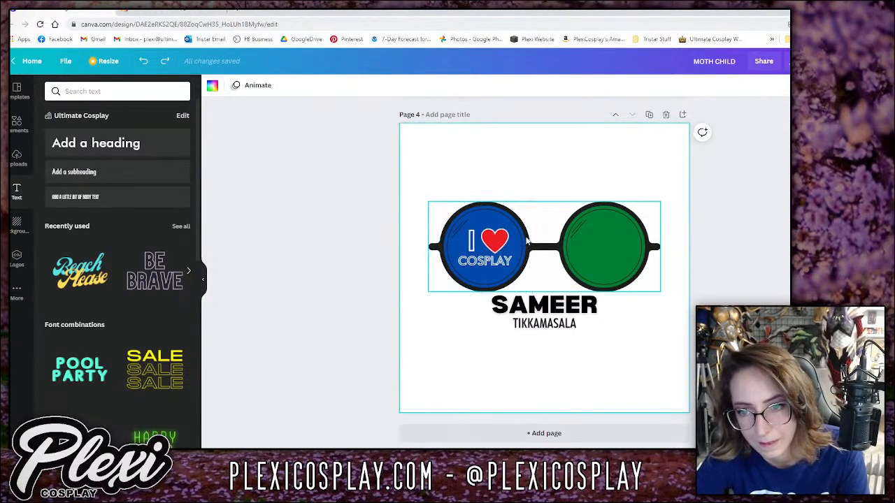
Move only the heart on the blue lens slightly closer to the letter "I".
click(530, 232)
click(498, 241)
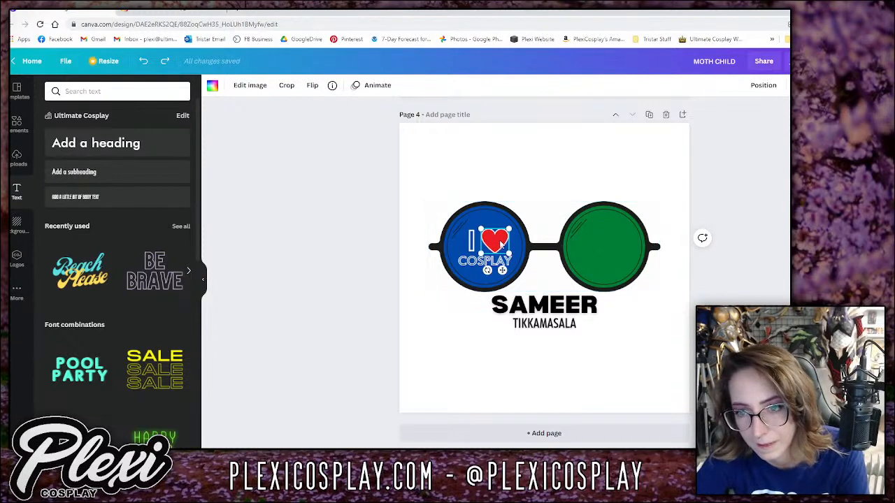
mouse_move(498, 243)
mouse_down()
mouse_move(478, 218)
mouse_move(498, 248)
mouse_up()
drag(484, 218, 490, 237)
click(498, 222)
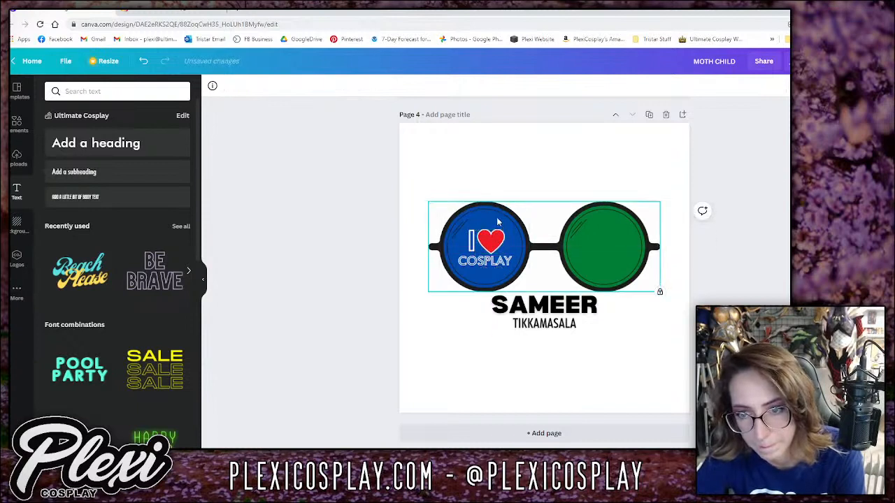
click(539, 173)
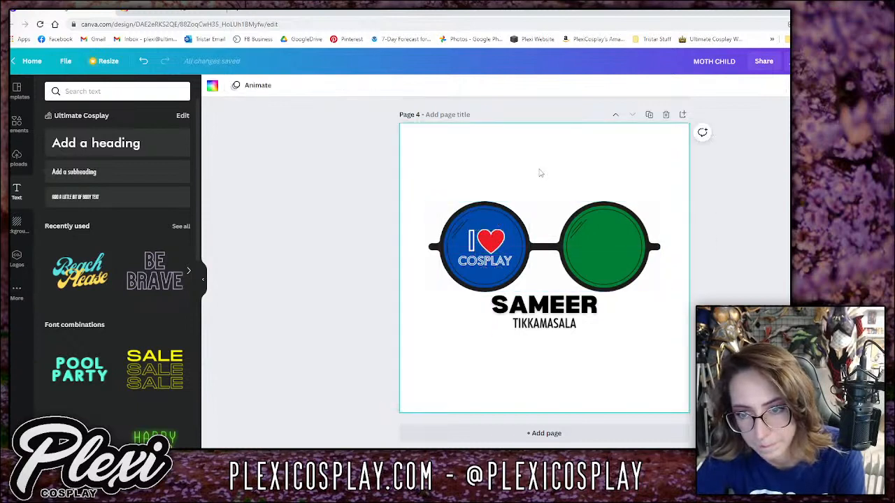
Duplicate the "I ♥ COSPLAY" motif from the blue lens onto the green lens, removing the copied blue circle.
click(494, 269)
key(ctrl+d)
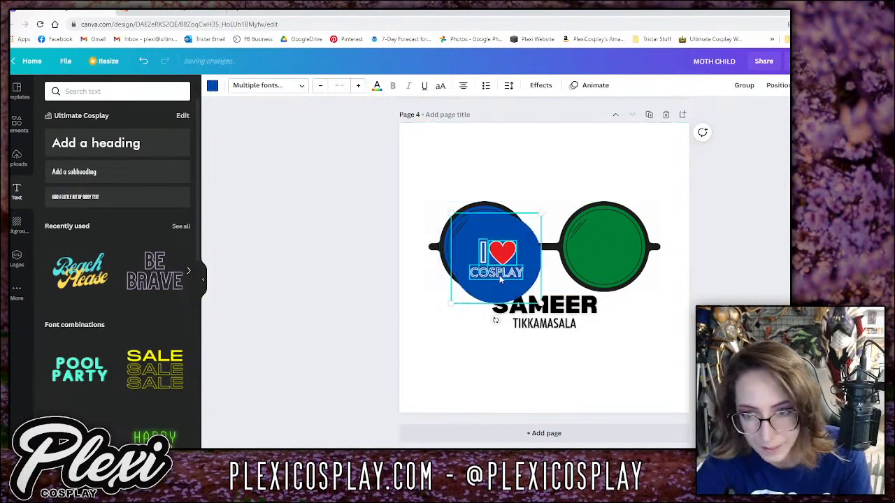
drag(499, 278, 610, 243)
click(600, 187)
click(587, 169)
key(Delete)
click(669, 197)
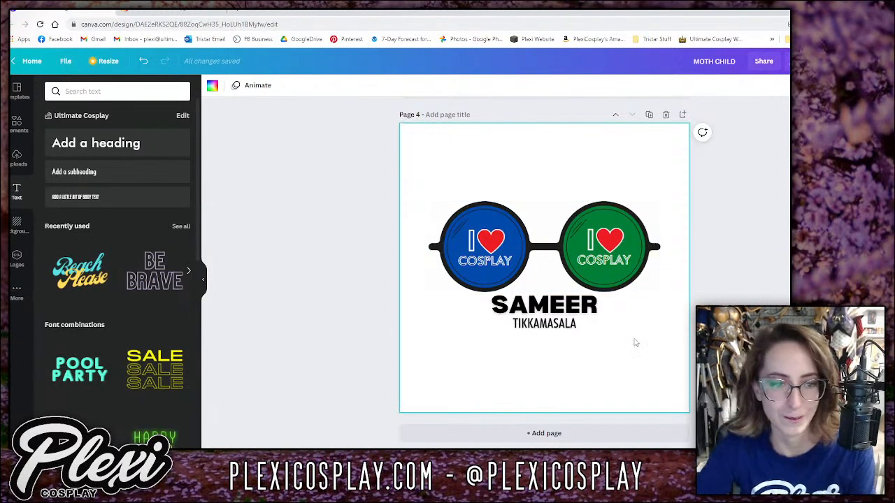
Review the logo pages and download all four as PNG files with a transparent background.
scroll(544, 273, up, 10)
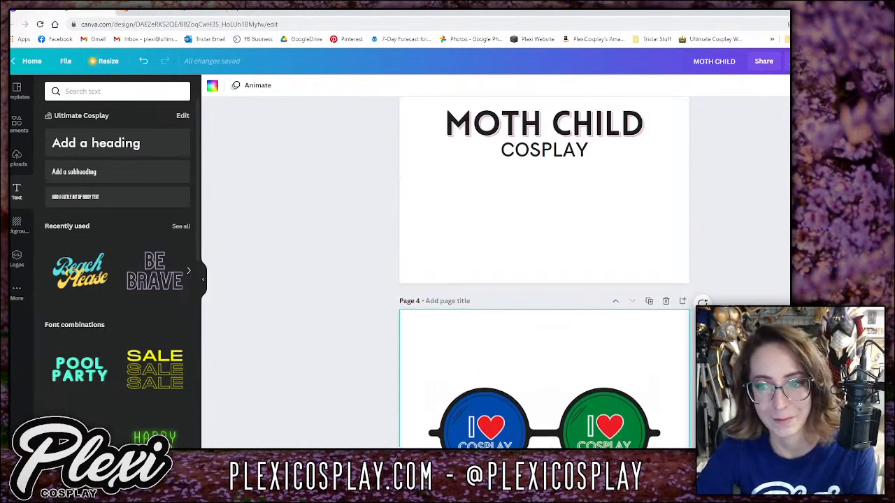
scroll(543, 272, up, 4)
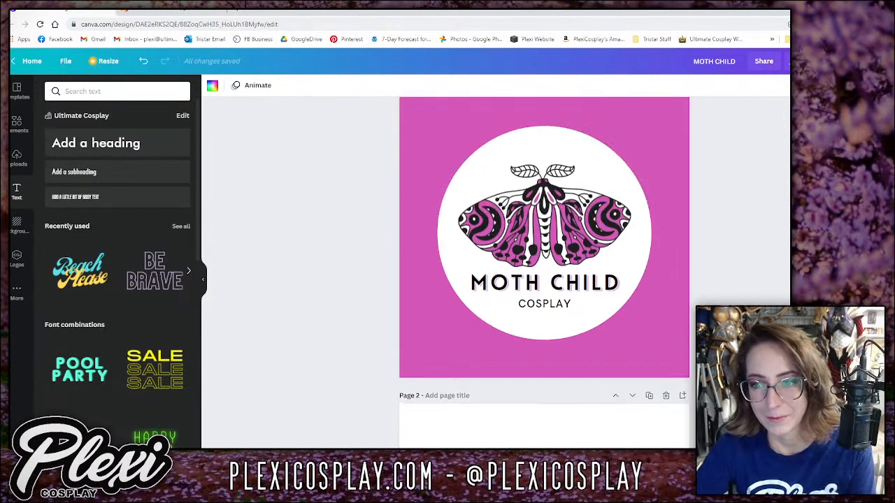
scroll(544, 273, down, 9)
scroll(544, 273, down, 4)
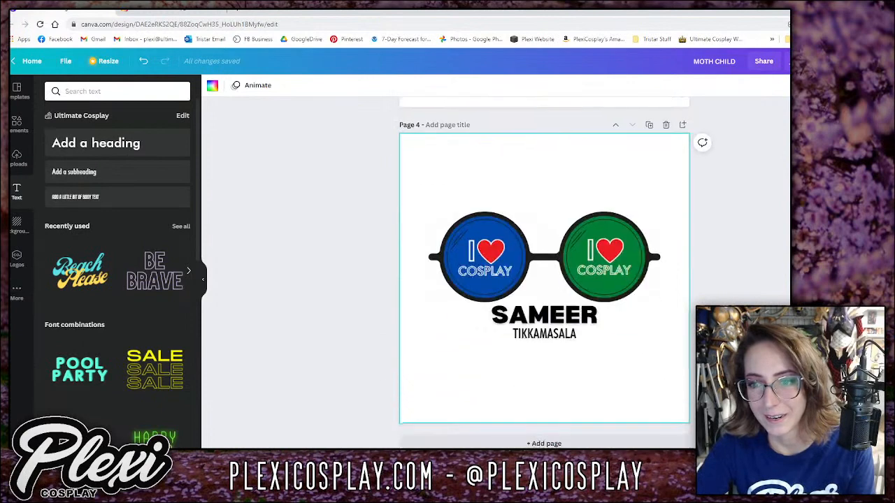
scroll(543, 273, up, 9)
scroll(544, 272, up, 5)
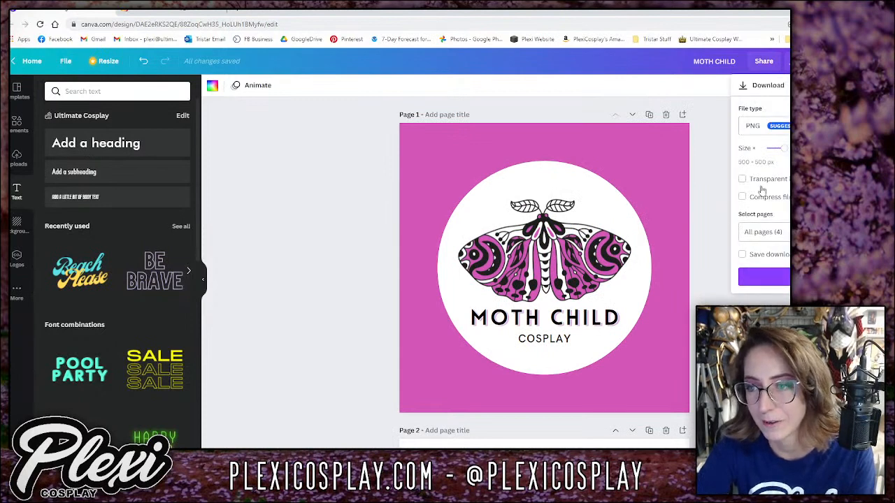
click(781, 237)
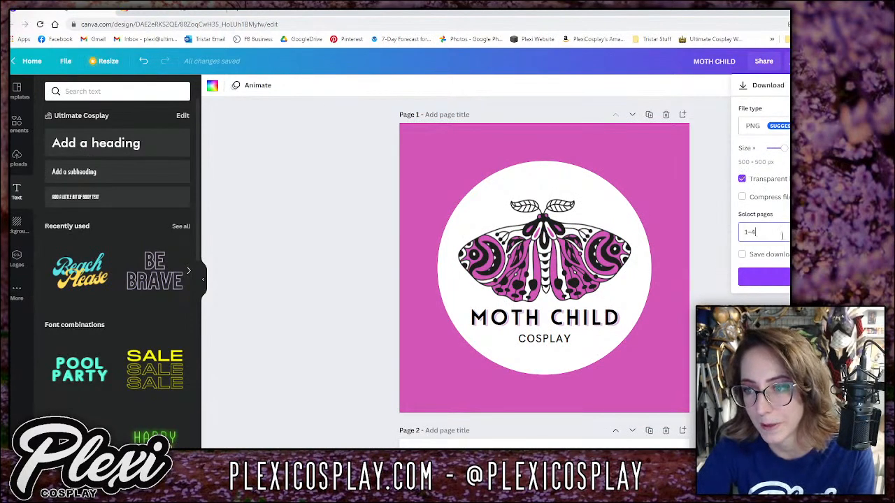
scroll(763, 276, down, 1)
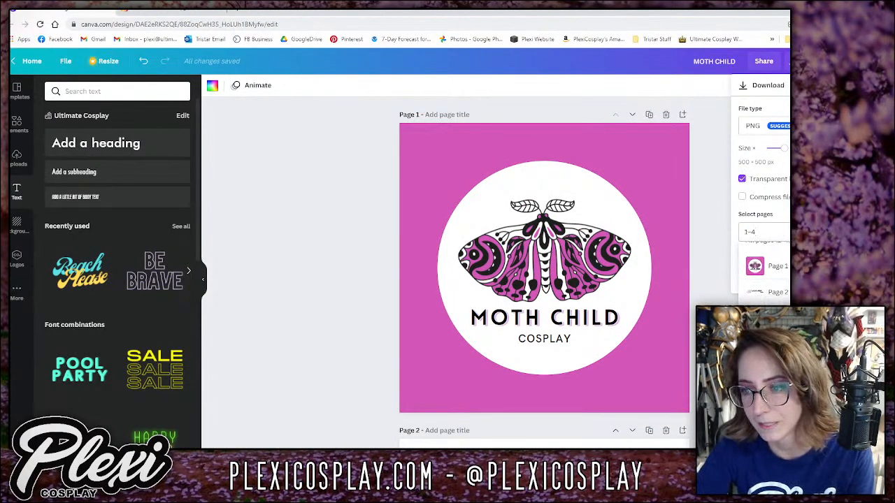
click(763, 343)
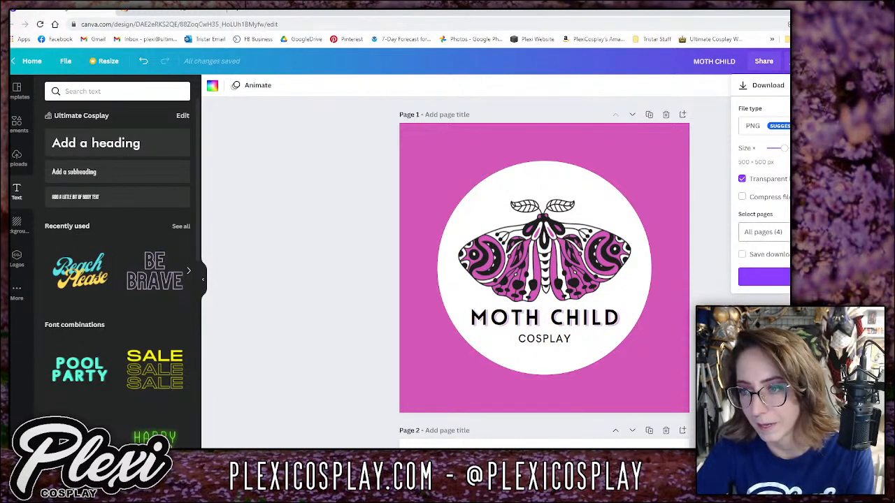
click(769, 278)
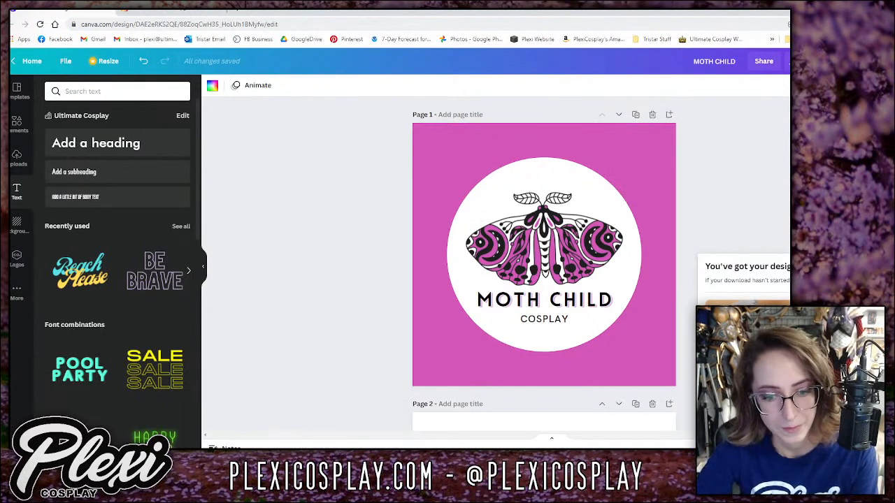
Switch to File Explorer and extract the MOTH CHILD zip file in the Downloads folder.
key(super+e)
click(228, 154)
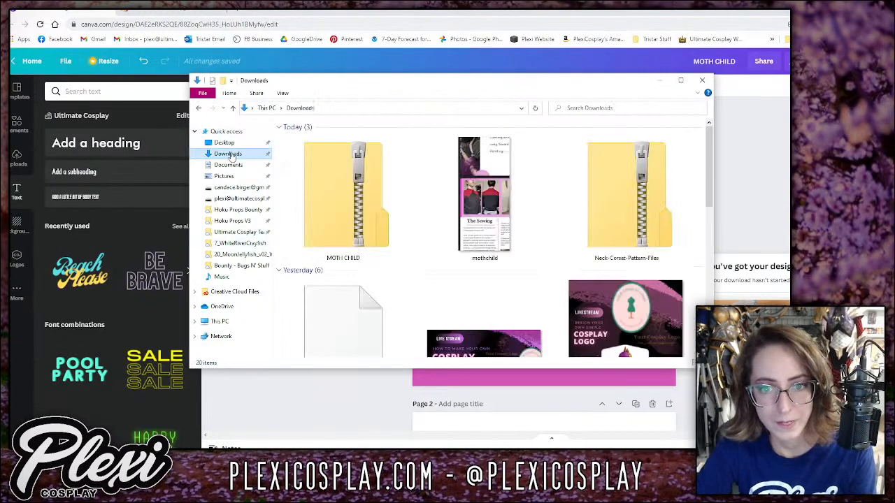
click(314, 193)
right_click(325, 196)
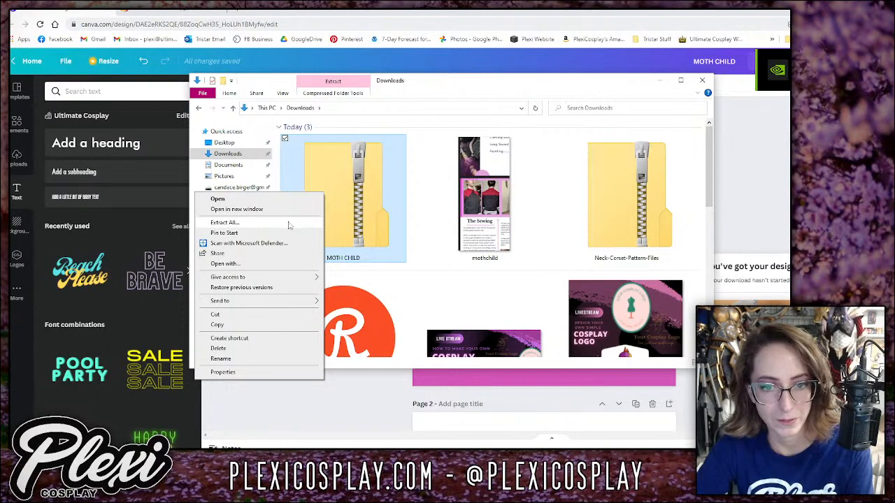
click(290, 224)
key(Return)
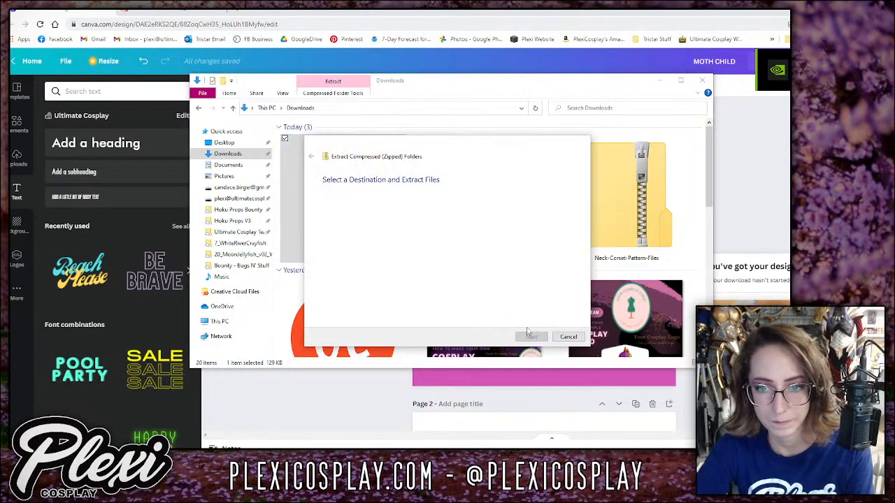
View the extracted image 1 in Photos to check its transparent background, and close the image and its folder.
double_click(316, 157)
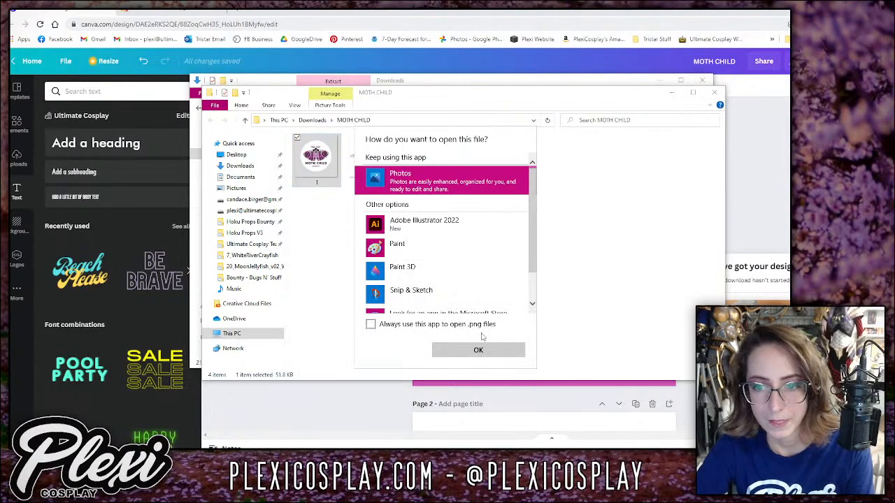
click(451, 348)
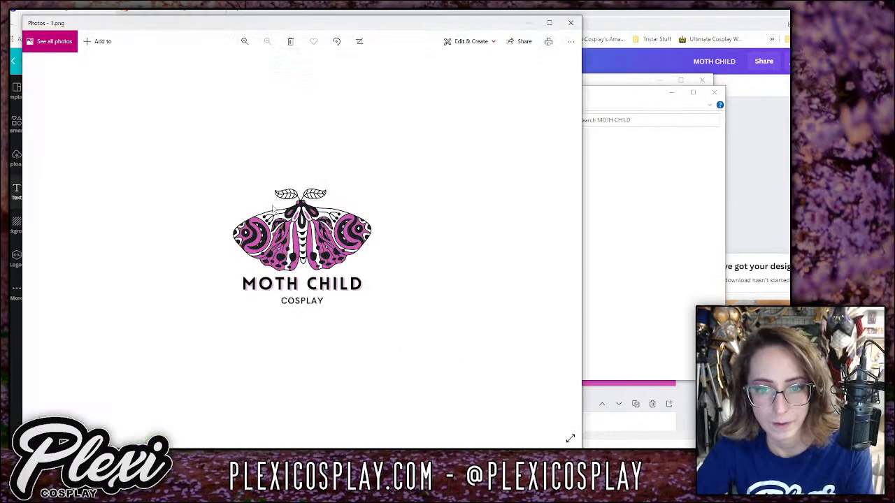
click(571, 22)
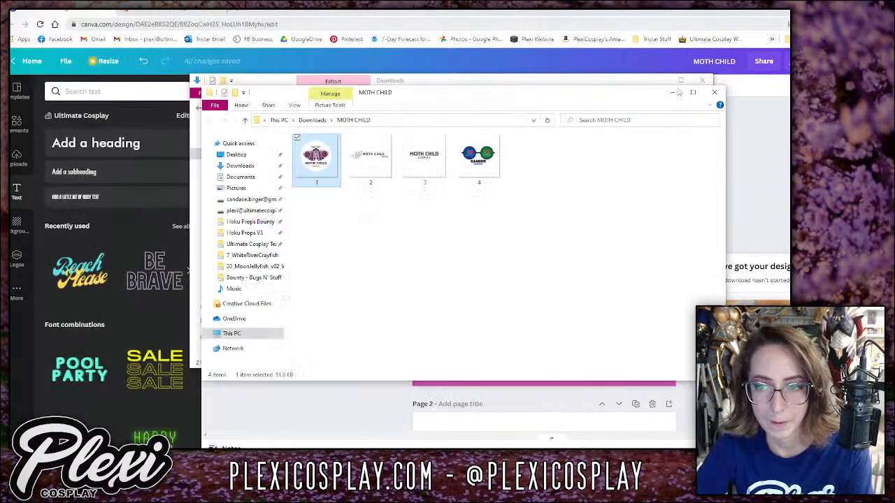
click(713, 94)
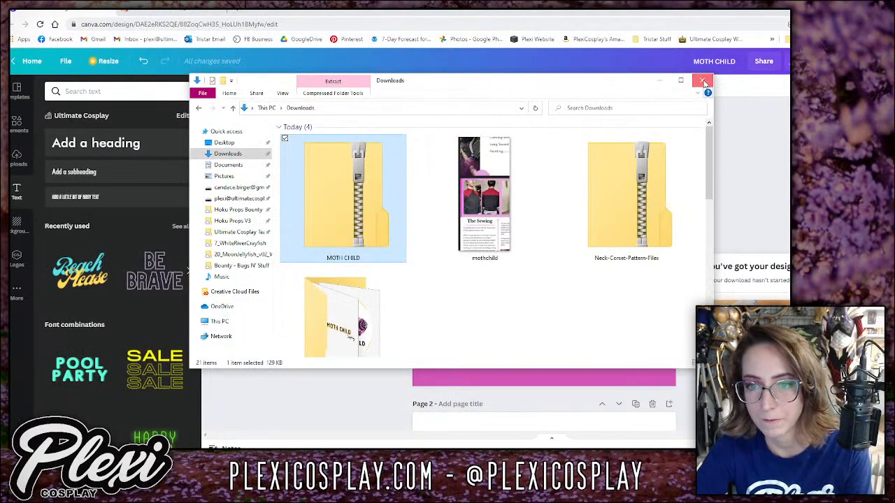
Close the Downloads folder, download only page 1 as a PNG with its background kept, and check the exported image.
click(703, 81)
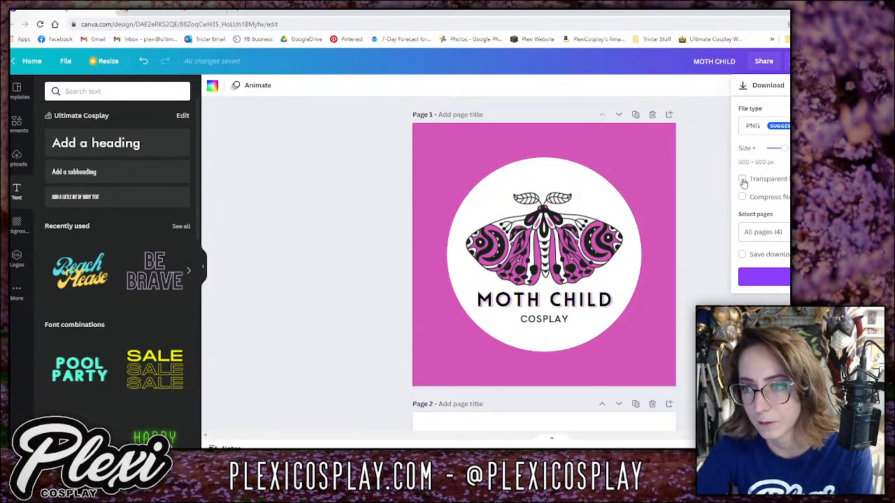
click(769, 231)
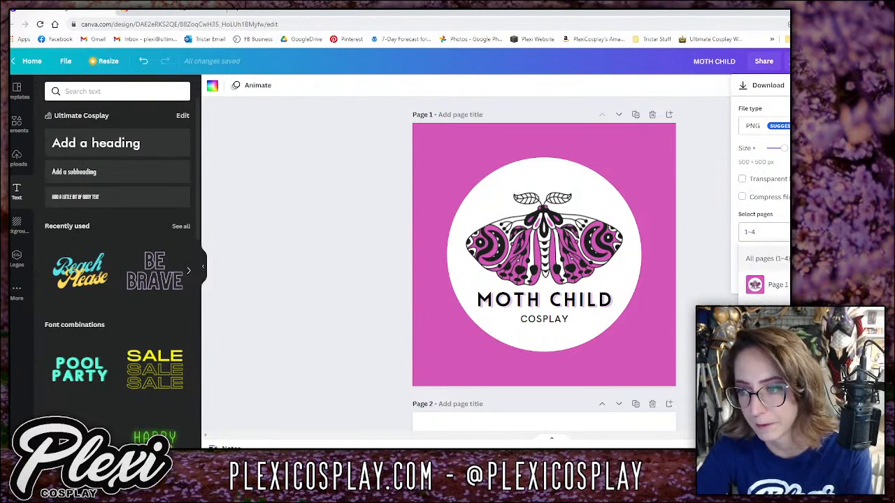
click(777, 284)
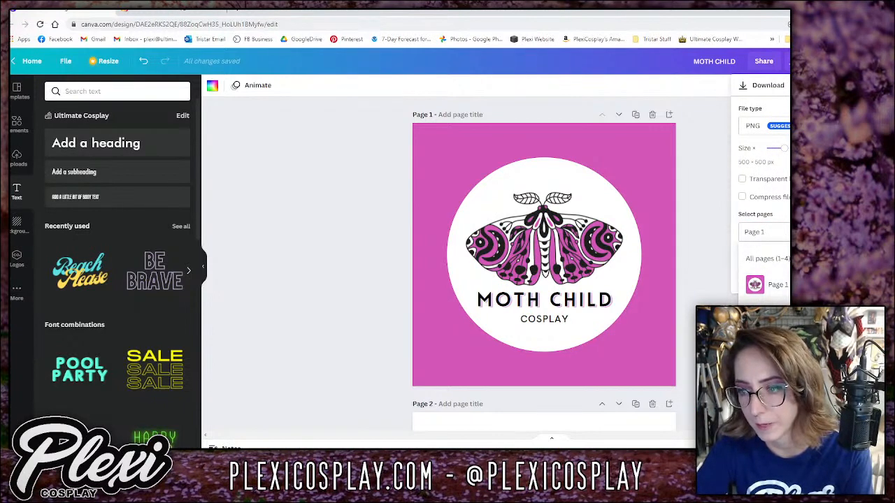
click(765, 277)
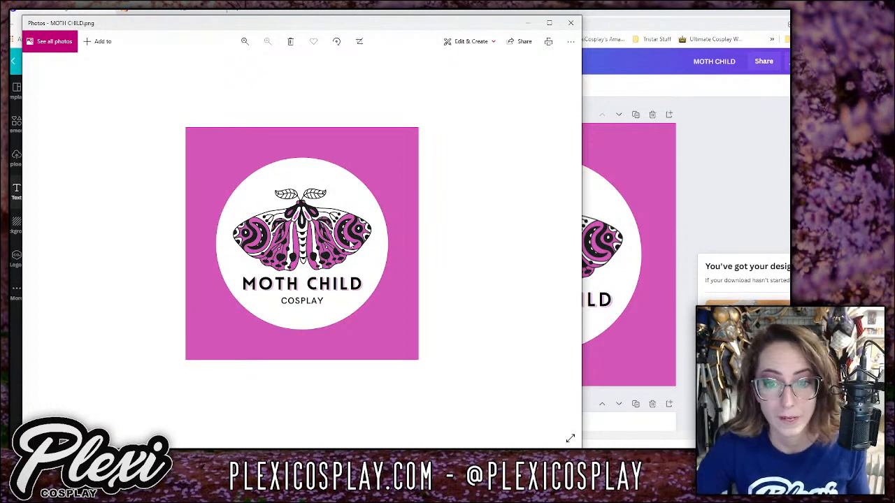
click(570, 23)
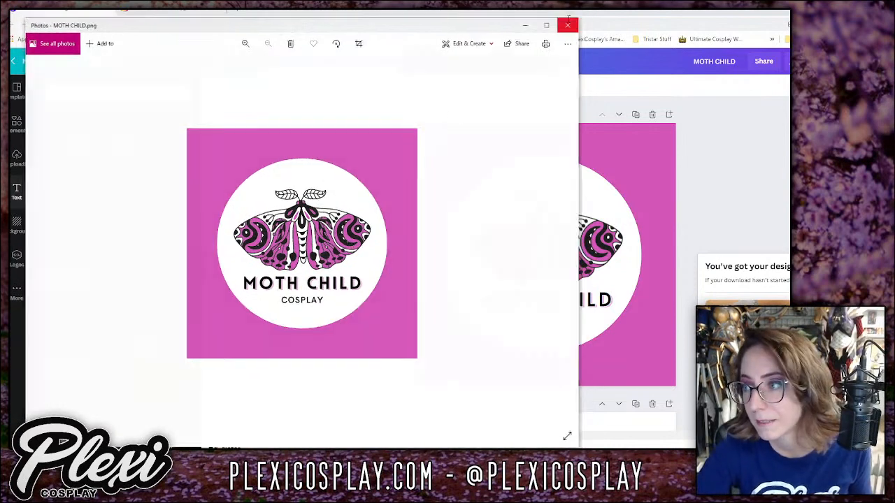
Switch to the Moth Child Cosplay website in a full-size browser window and look over its Gallery and About pages.
scroll(723, 210, down, 5)
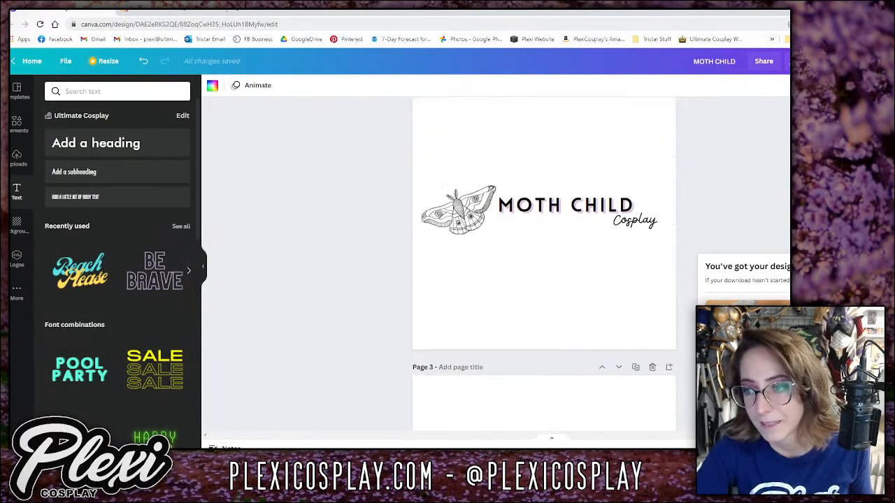
scroll(763, 228, up, 5)
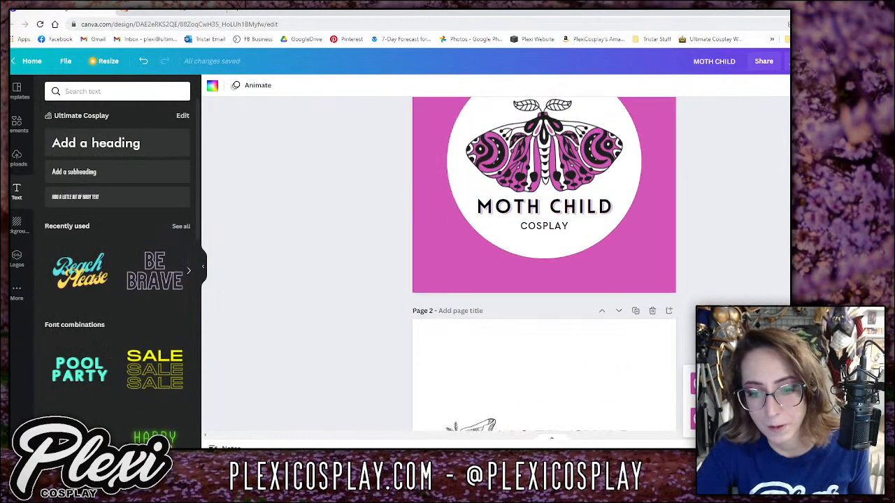
mouse_move(311, 442)
click(427, 423)
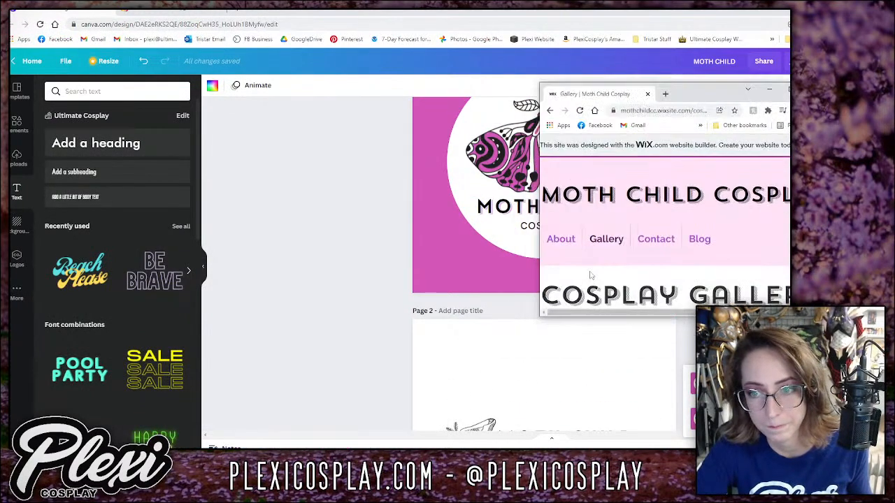
scroll(663, 238, down, 3)
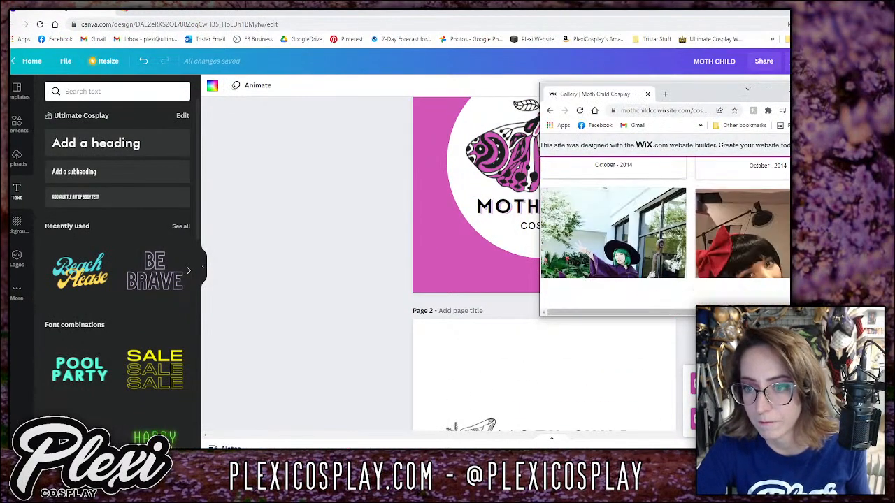
scroll(664, 237, up, 3)
click(785, 89)
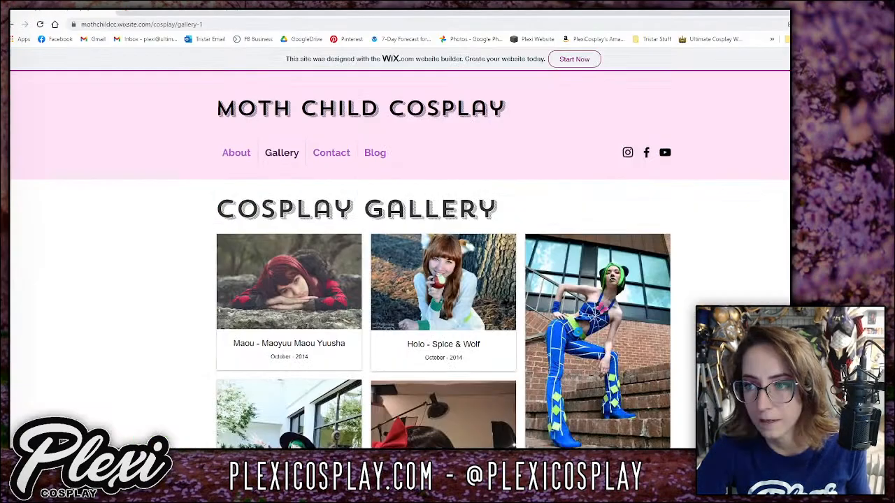
click(227, 159)
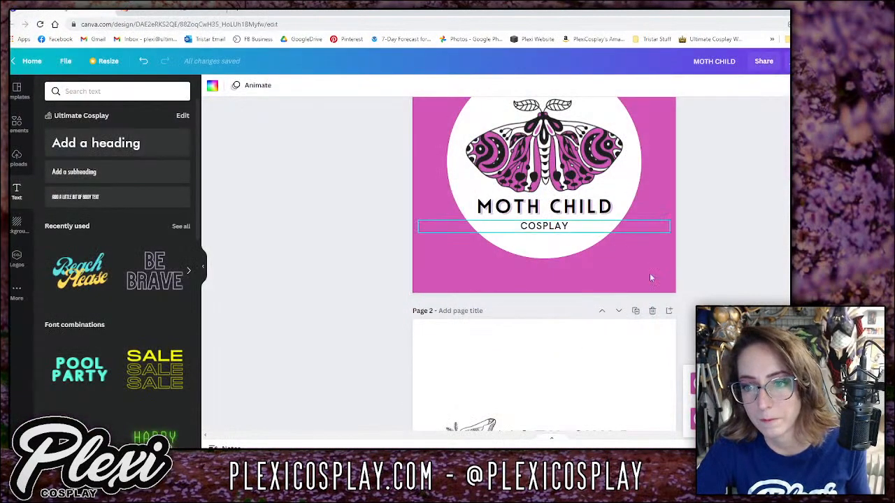
Review all four logo pages of the MOTH CHILD design, from the pink moth badge to the round glasses logo.
scroll(649, 273, up, 3)
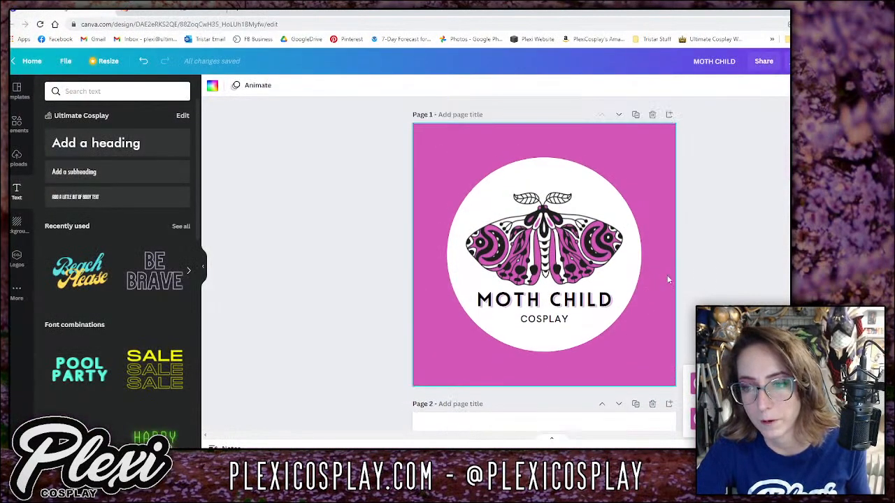
scroll(684, 298, down, 6)
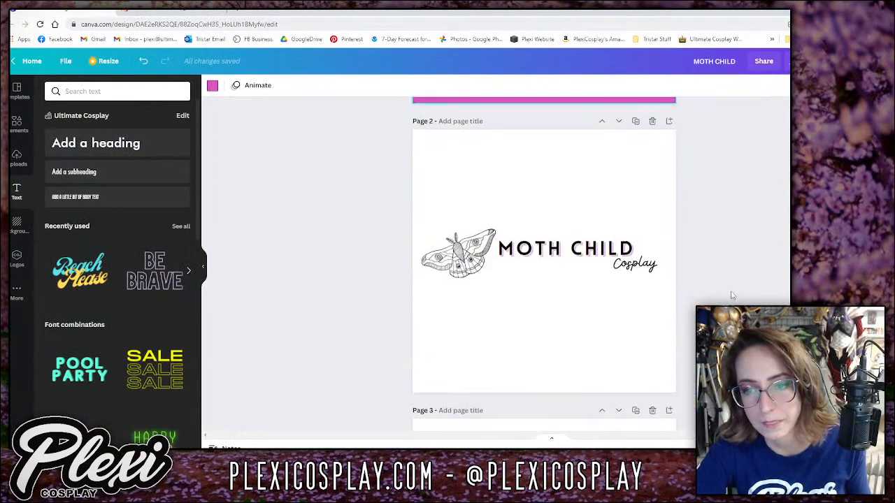
scroll(737, 294, down, 4)
scroll(738, 296, up, 7)
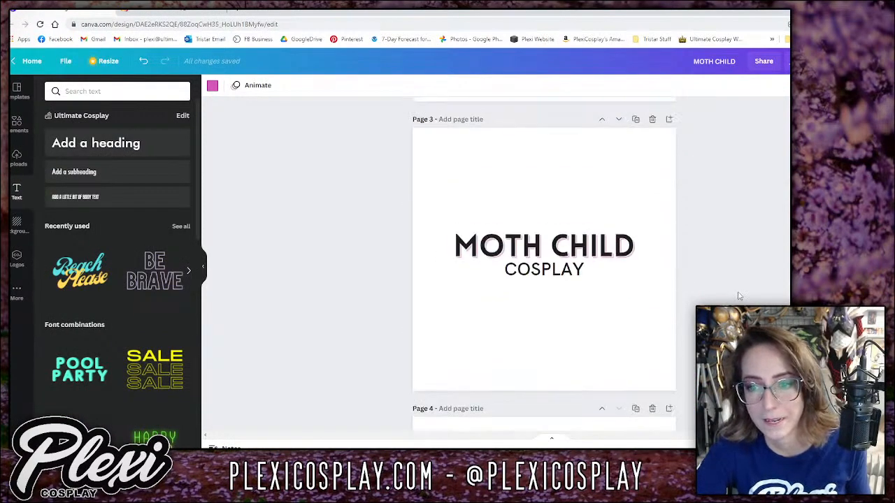
scroll(738, 296, down, 6)
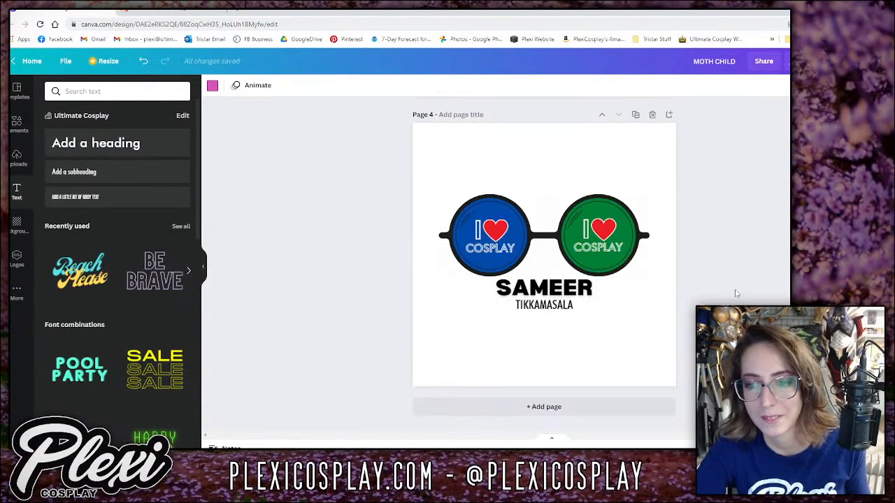
scroll(732, 300, up, 9)
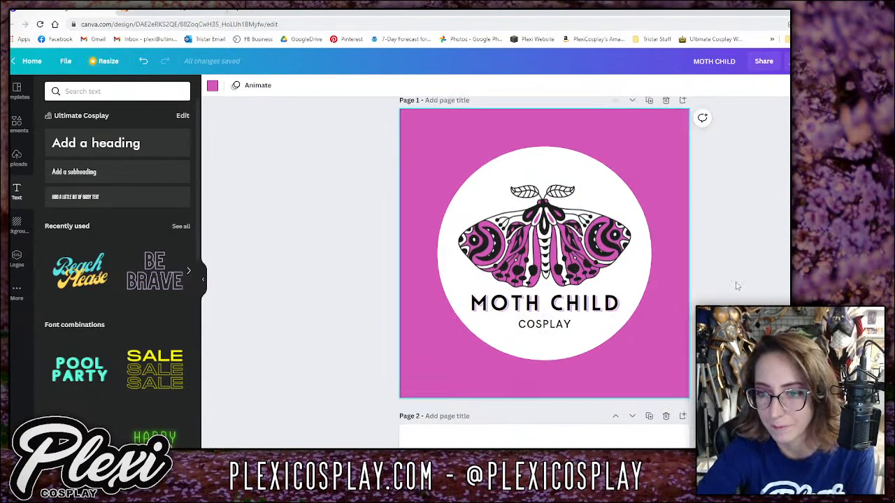
scroll(734, 282, down, 8)
scroll(736, 285, down, 4)
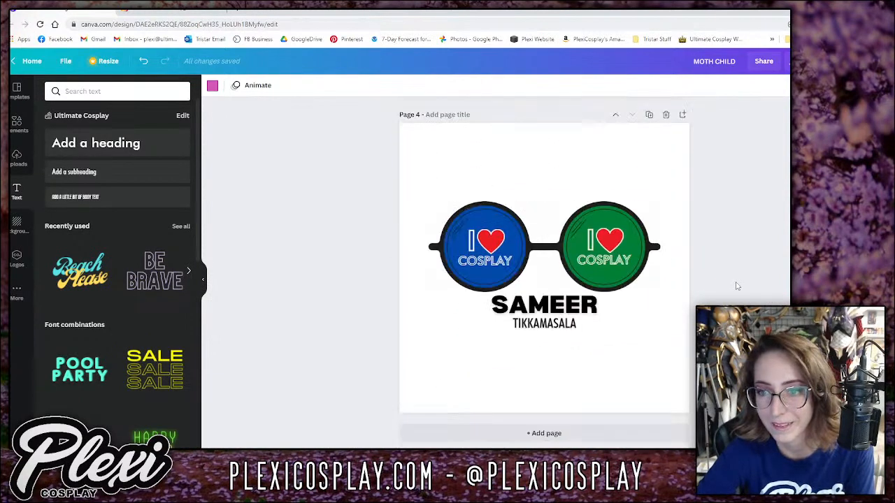
scroll(736, 286, up, 5)
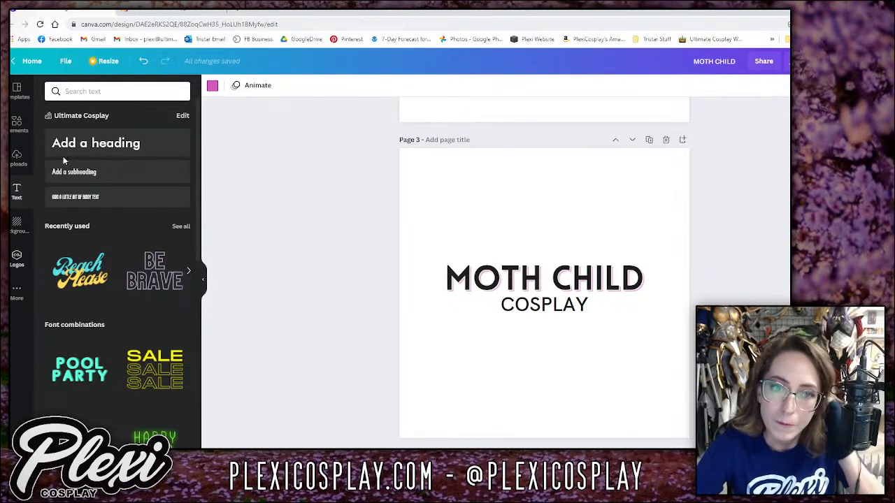
Leave the MOTH CHILD design for the home page and browse the recent designs.
click(31, 61)
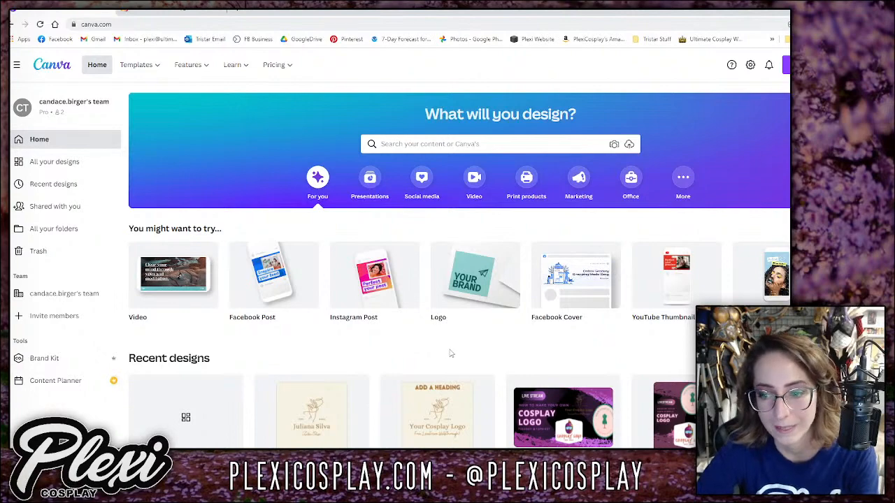
scroll(449, 353, down, 2)
scroll(594, 343, down, 1)
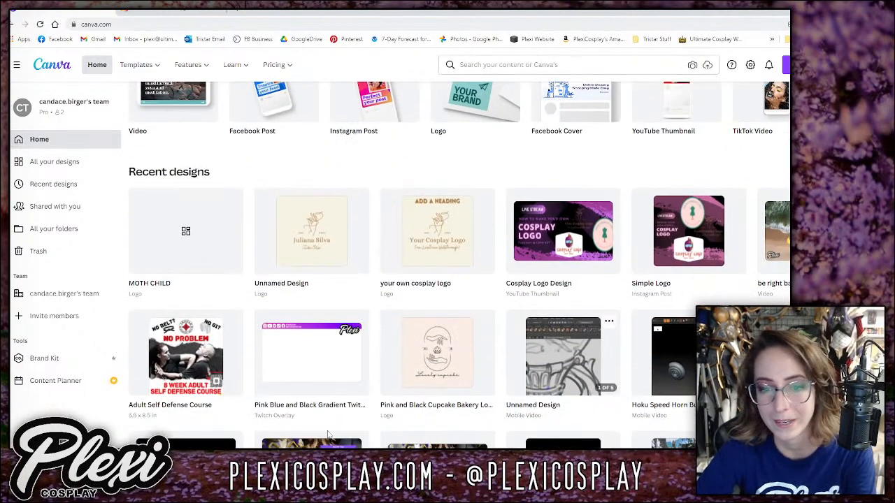